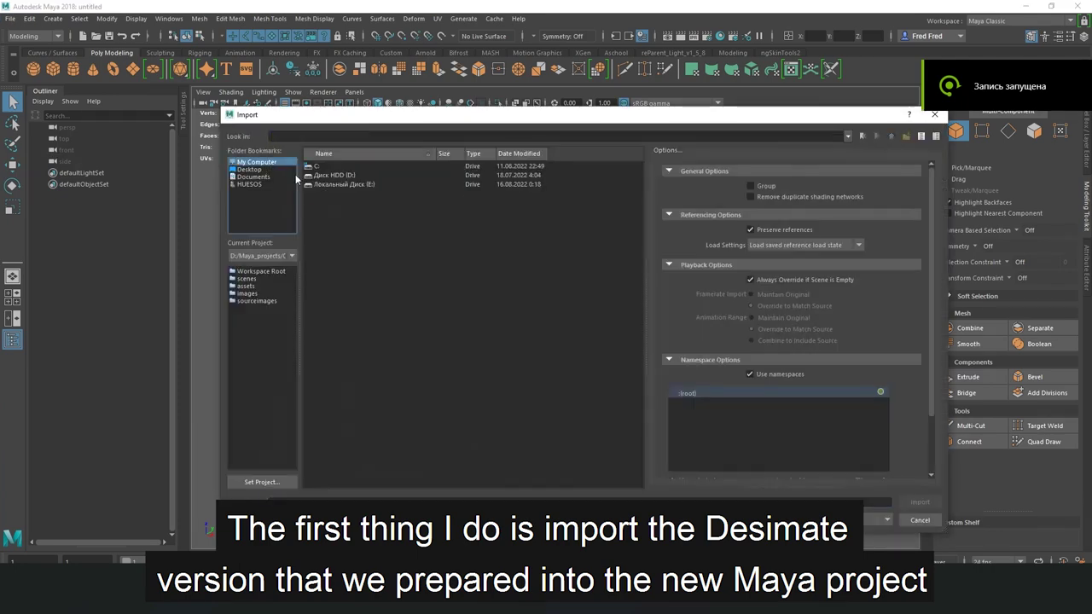
Import Box_DM.fbx from E:\Boosty\AAA_Pipeline and orbit to a frontal view of the crate
double_click(333, 195)
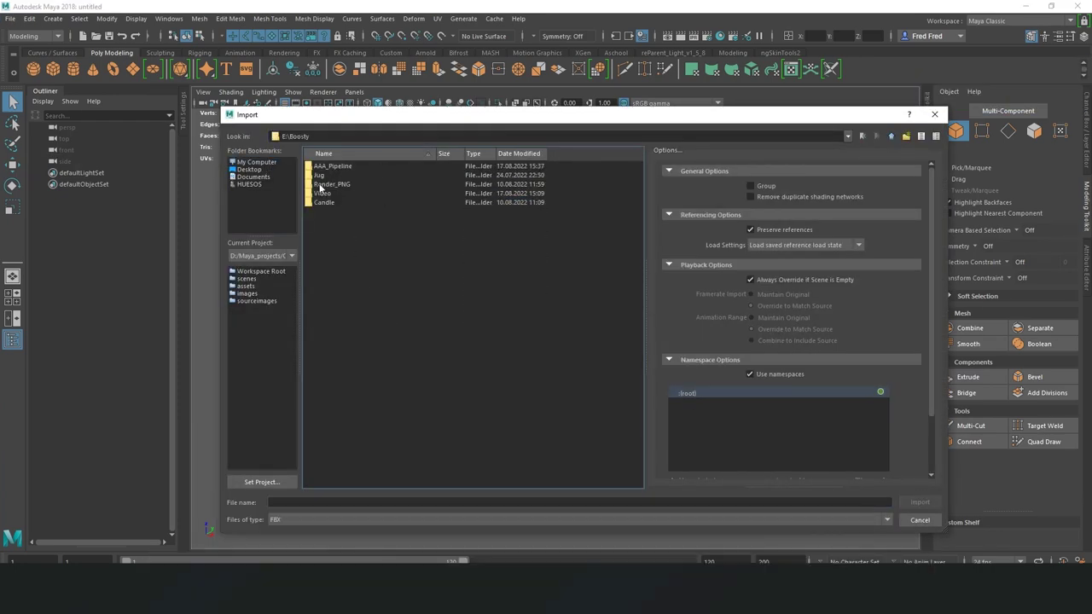
click(337, 166)
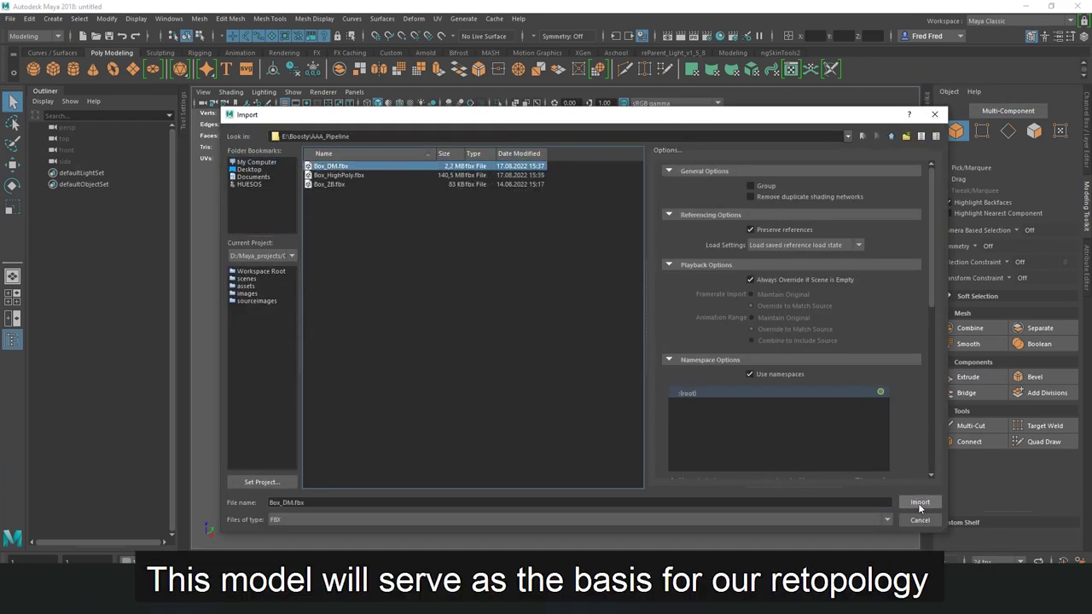
click(920, 509)
alt+drag(461, 333, 418, 303)
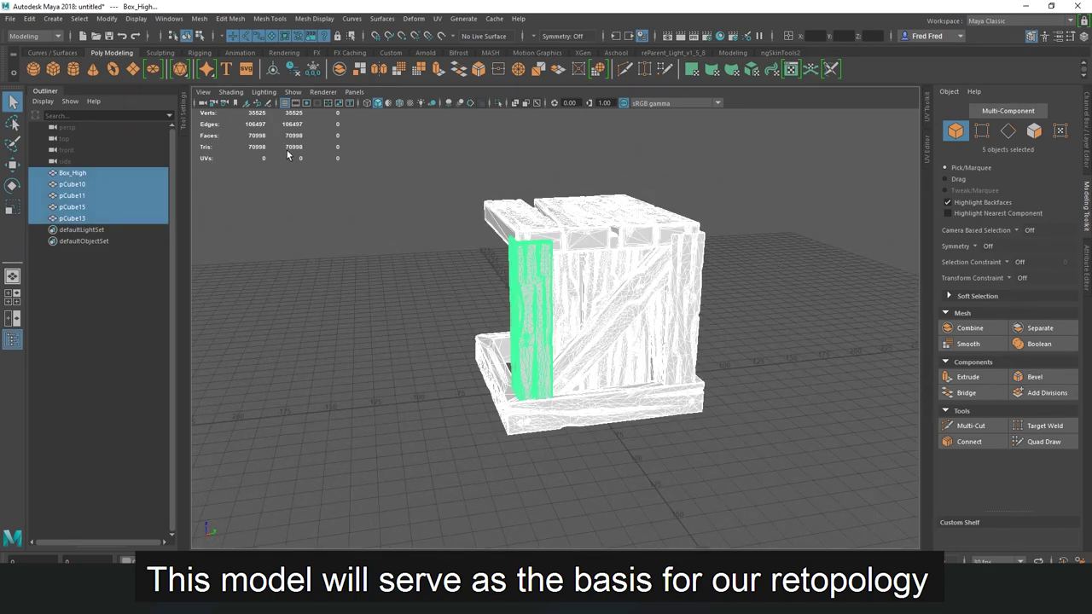
alt+drag(300, 151, 529, 261)
Select the crate's front panel, pCube13
click(698, 204)
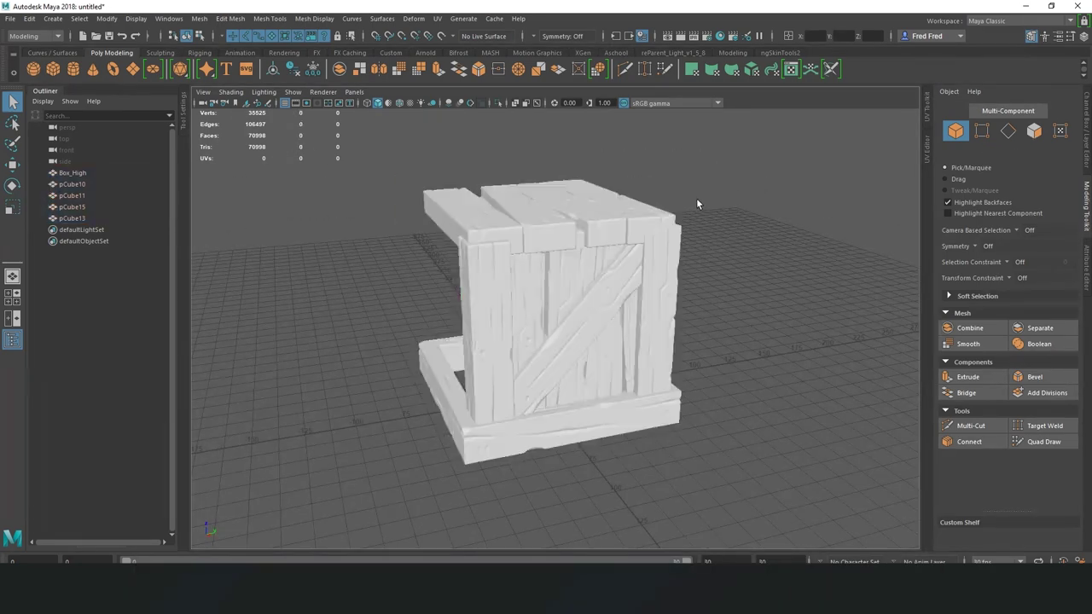
alt+drag(697, 205, 558, 297)
click(558, 294)
scroll(647, 294, down, 5)
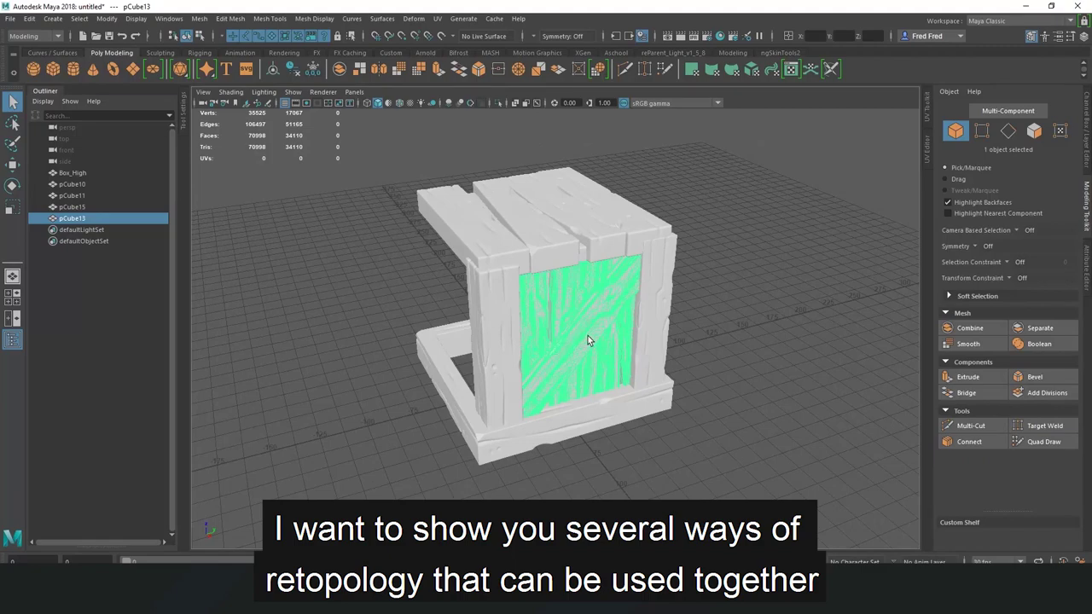
click(546, 318)
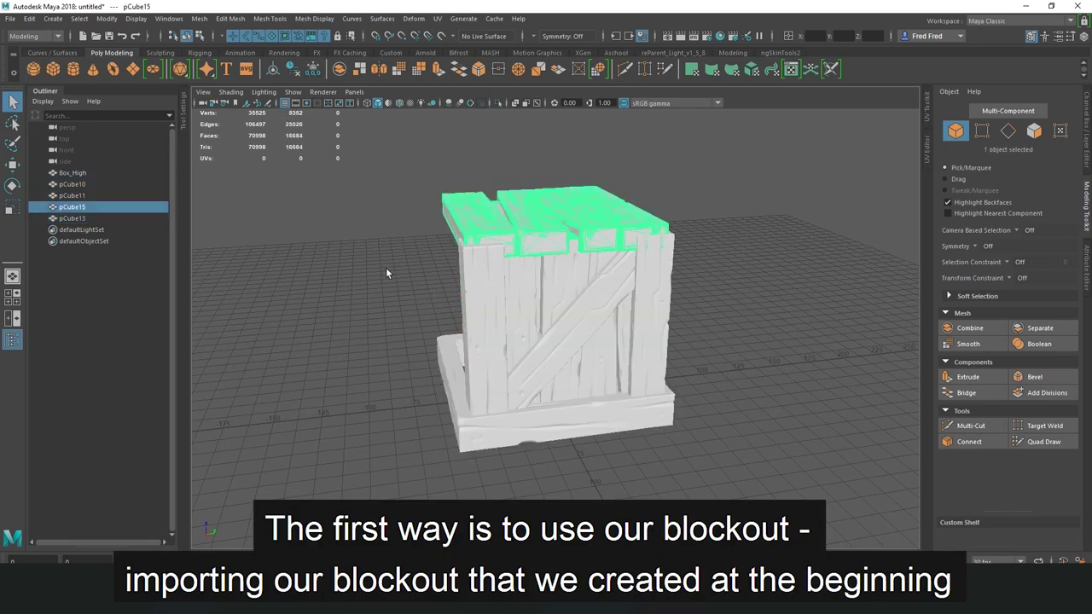
Inspect the isolated top boards, then combine all crate parts into a single mesh
key(ctrl+1)
key(f)
scroll(541, 257, down, 5)
alt+drag(464, 240, 343, 180)
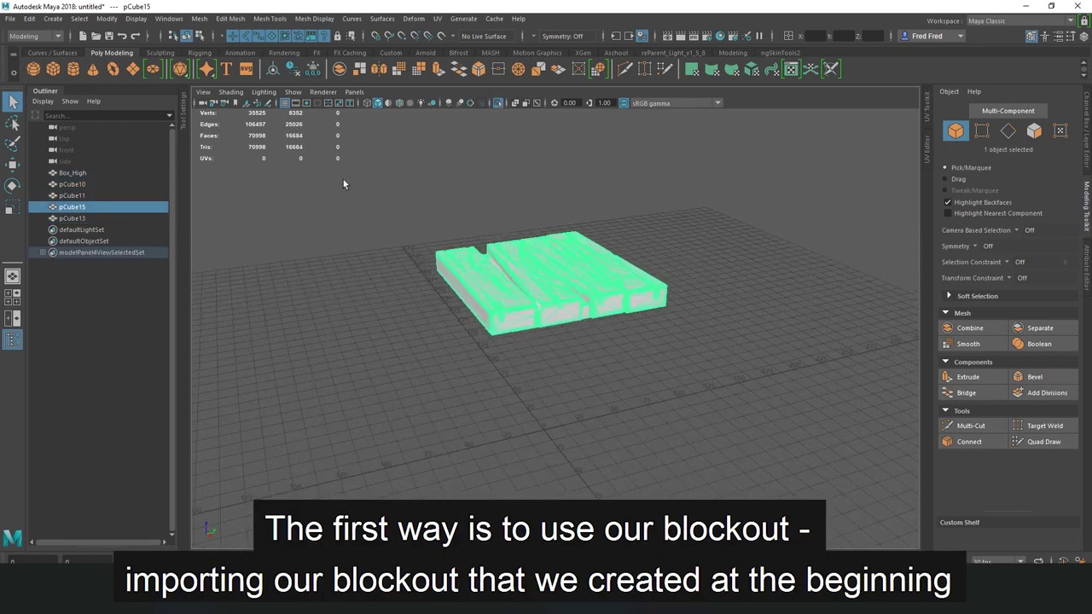
key(ctrl+1)
click(11, 18)
click(51, 147)
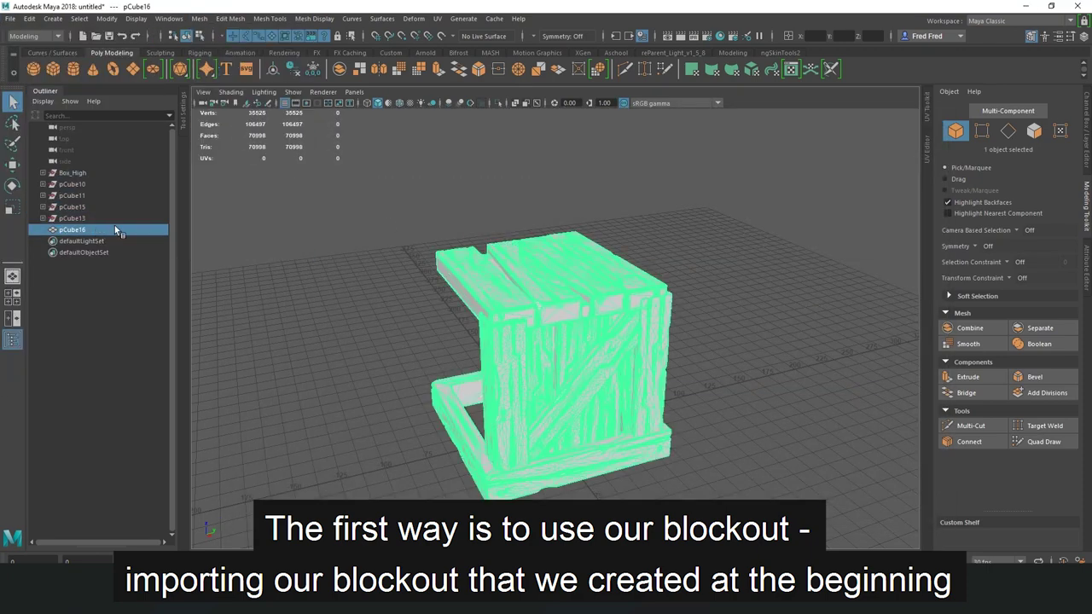
Delete the combined crate mesh's construction history
click(29, 18)
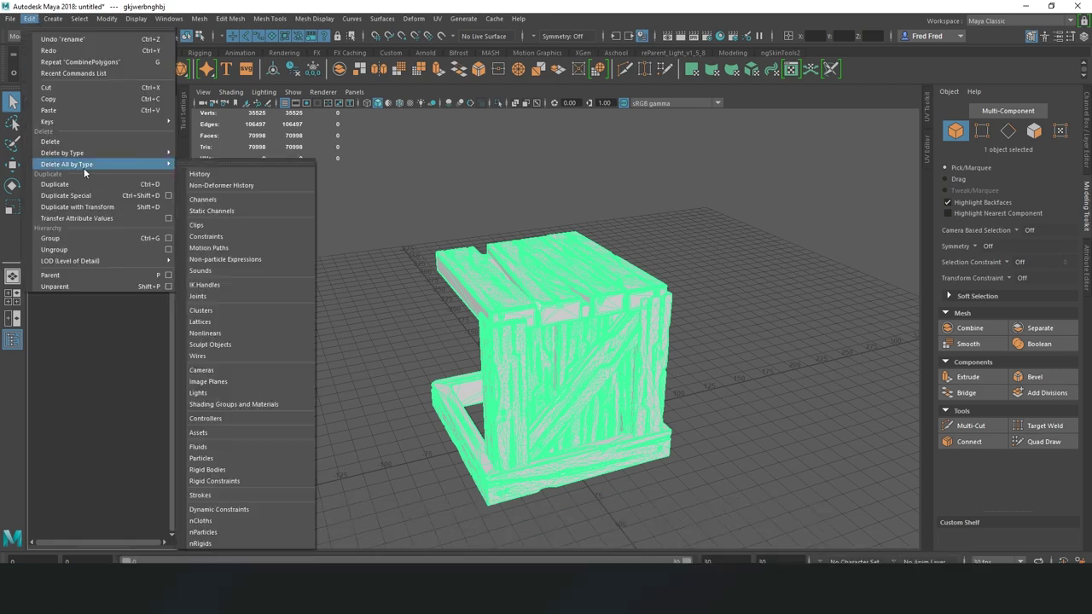
click(205, 170)
click(10, 18)
Import the blockout model and separate the sculpted crate into individual shells
click(49, 146)
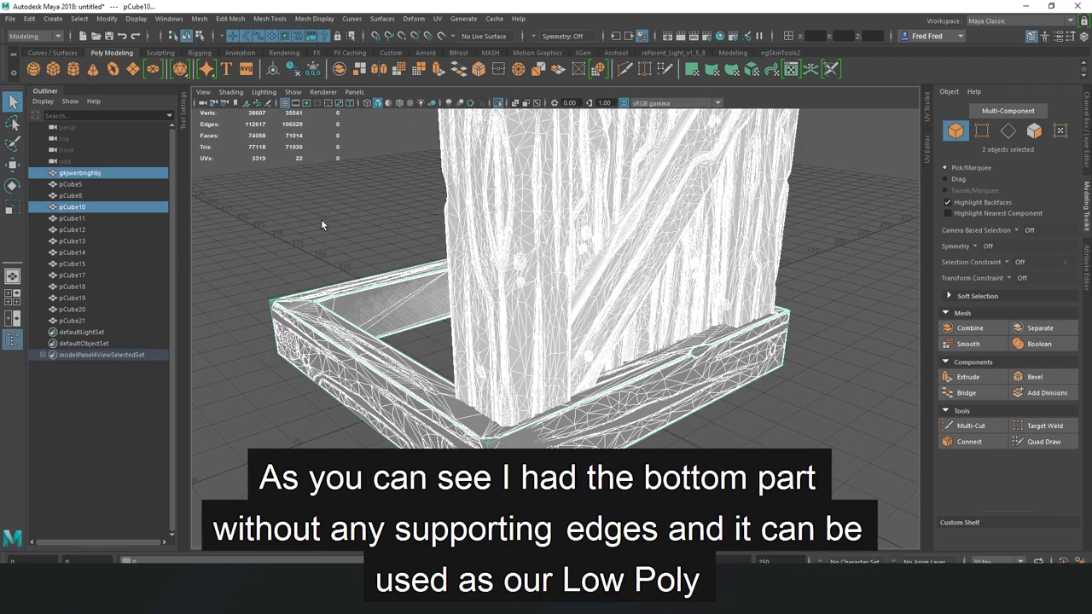
click(199, 18)
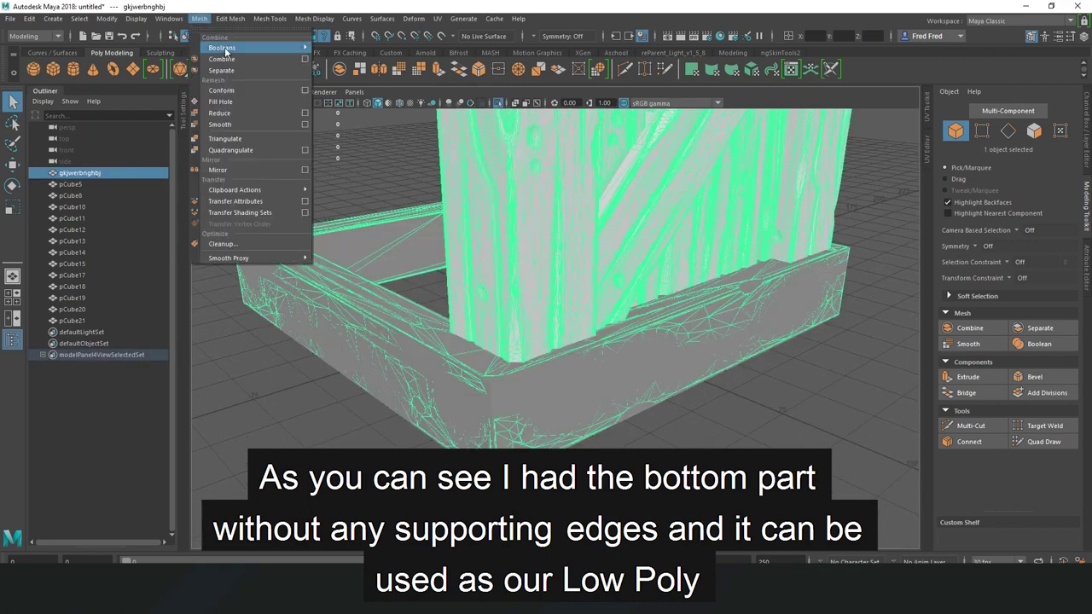
click(224, 61)
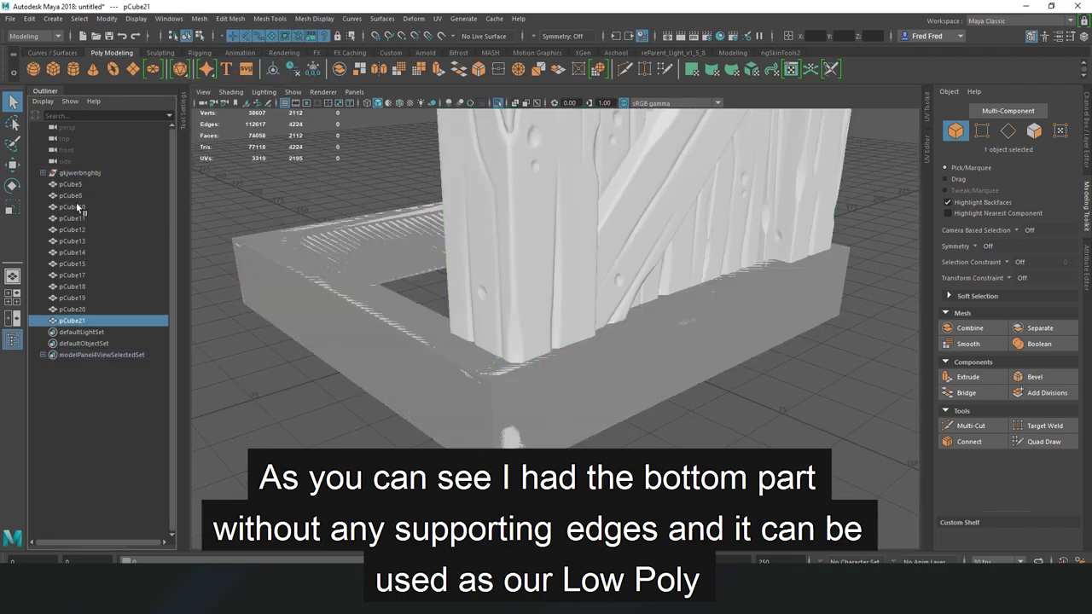
Rename the group of separated shells to DM in the Outliner
click(79, 172)
click(43, 173)
text(DM)
key(Return)
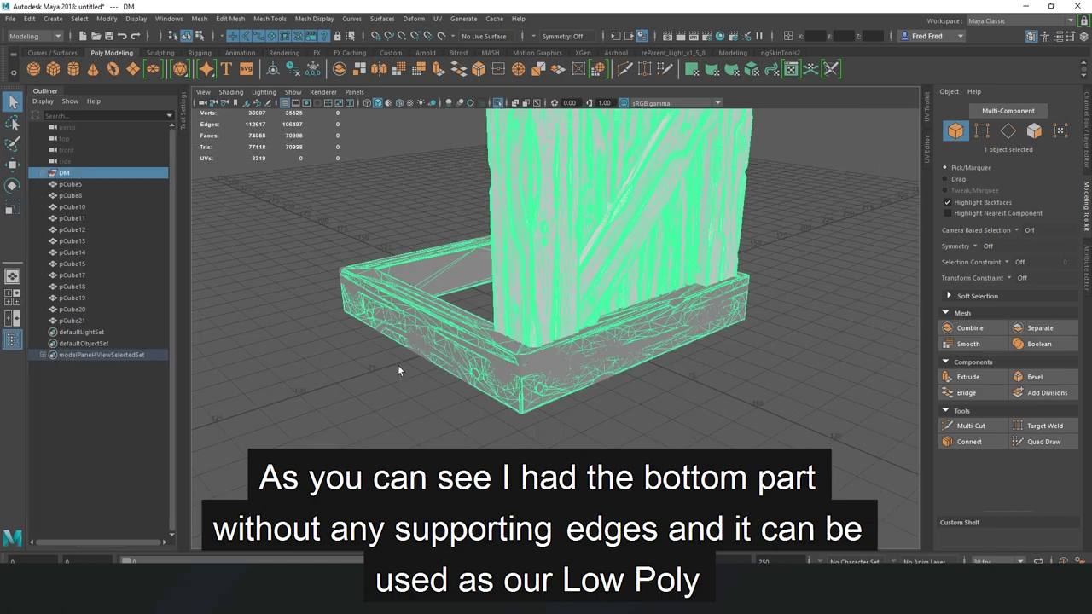
scroll(479, 397, up, 5)
click(479, 397)
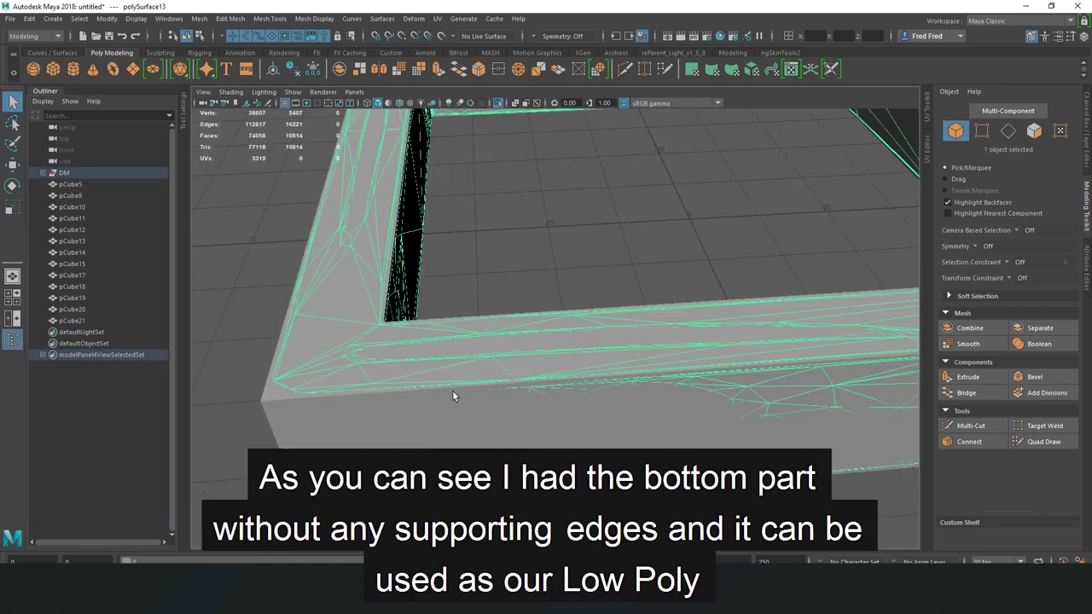
mouse_move(453, 390)
alt+mouse_down()
mouse_move(314, 386)
mouse_move(490, 395)
mouse_move(444, 318)
mouse_move(523, 343)
mouse_move(518, 361)
mouse_move(678, 405)
alt+mouse_up()
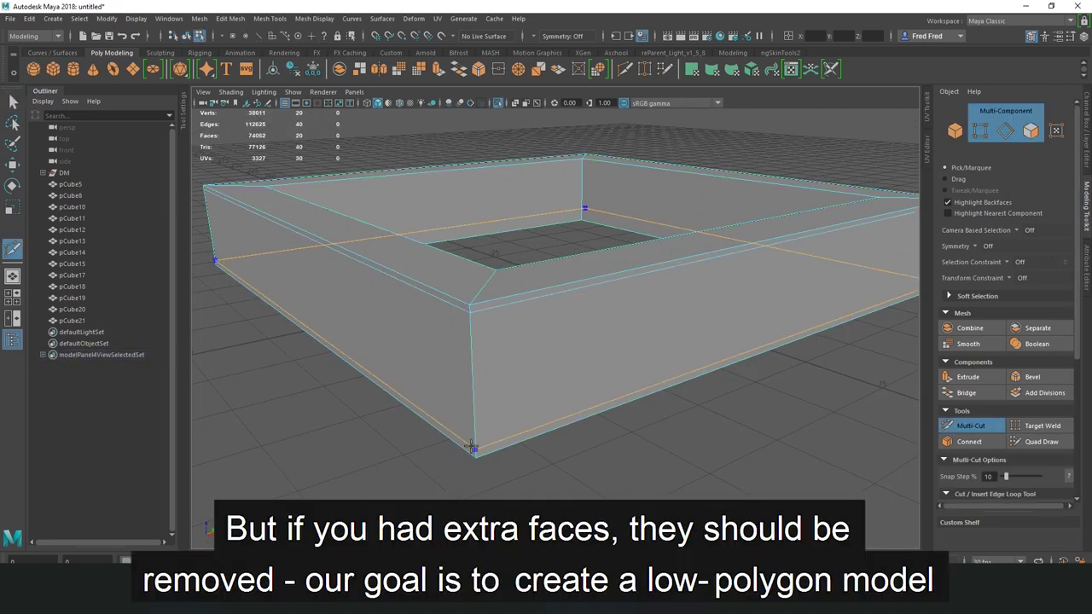
click(468, 309)
scroll(546, 367, up, 5)
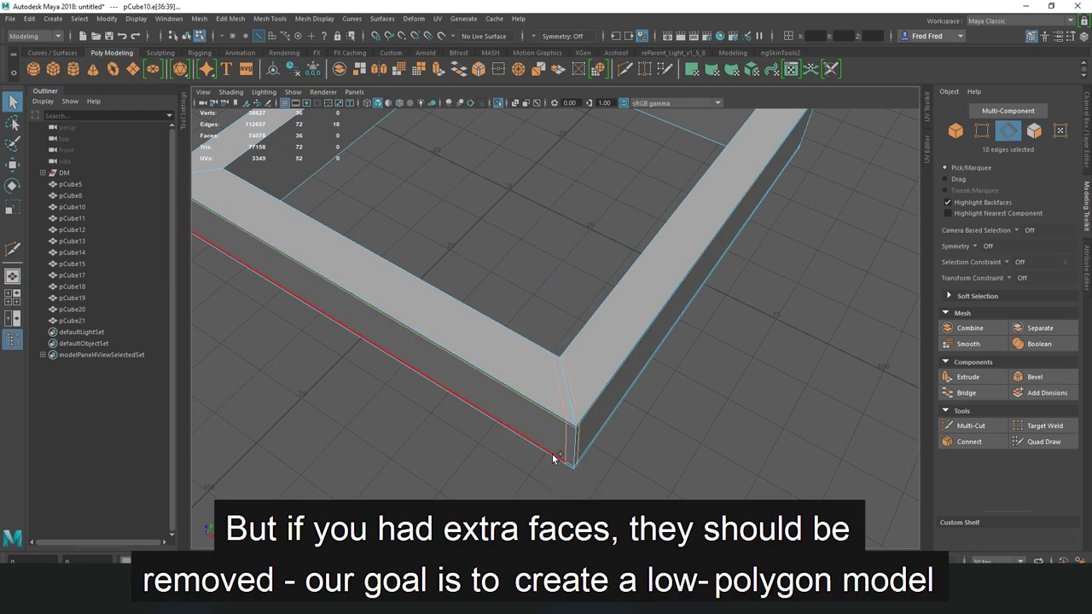
scroll(553, 459, down, 2)
scroll(518, 273, down, 3)
right_drag(517, 273, 565, 253)
mouse_move(529, 264)
alt+mouse_down()
mouse_move(478, 330)
mouse_move(520, 290)
mouse_move(514, 408)
mouse_move(578, 407)
mouse_move(549, 377)
mouse_move(616, 431)
alt+mouse_up()
scroll(520, 290, up, 5)
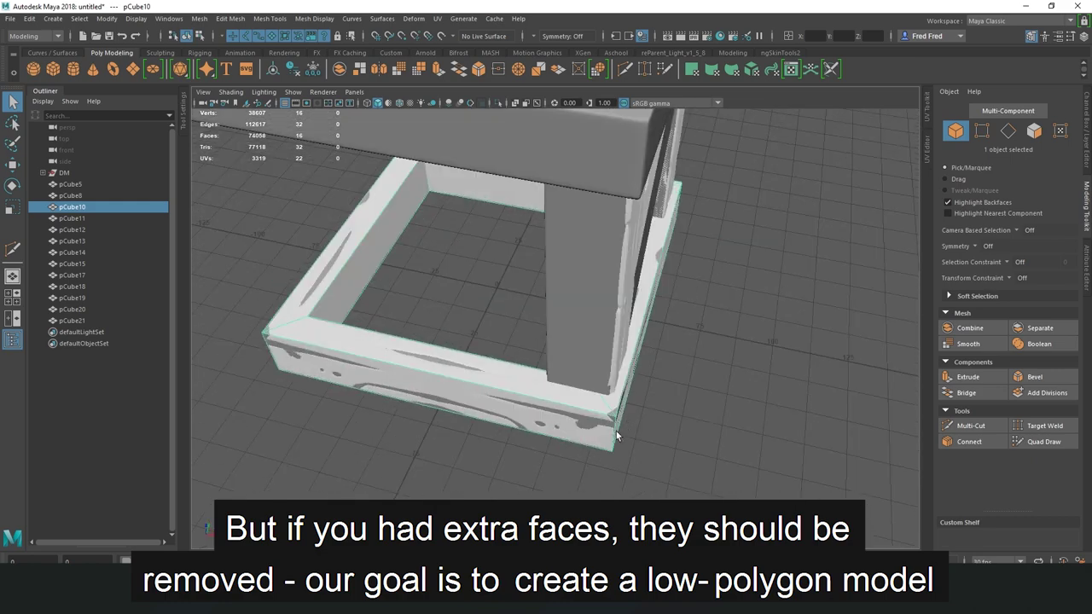
scroll(616, 431, up, 5)
click(582, 379)
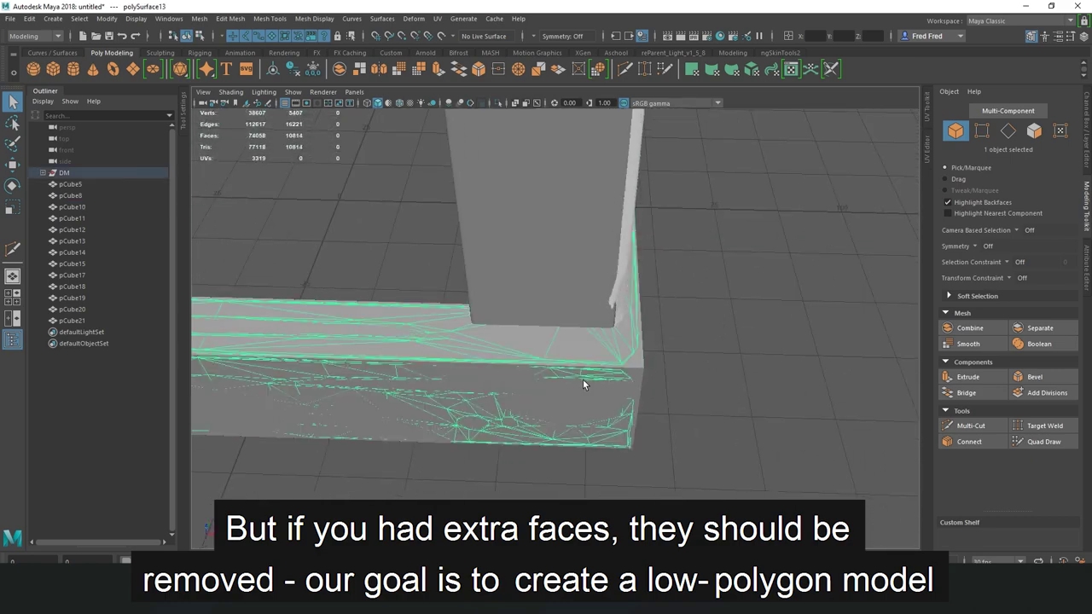
key(ctrl+1)
mouse_move(583, 379)
alt+mouse_down()
mouse_move(514, 245)
mouse_move(503, 298)
mouse_move(626, 309)
mouse_move(374, 326)
alt+mouse_up()
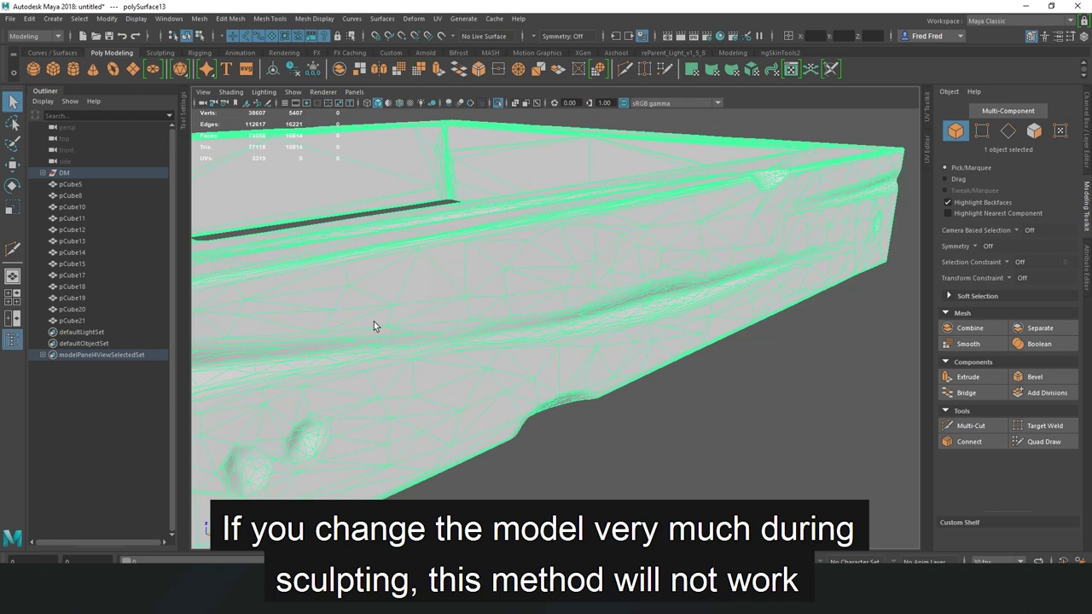
click(776, 353)
mouse_move(777, 352)
alt+mouse_down()
mouse_move(595, 321)
mouse_move(635, 372)
mouse_move(512, 384)
alt+mouse_up()
alt+middle_drag(512, 383, 519, 335)
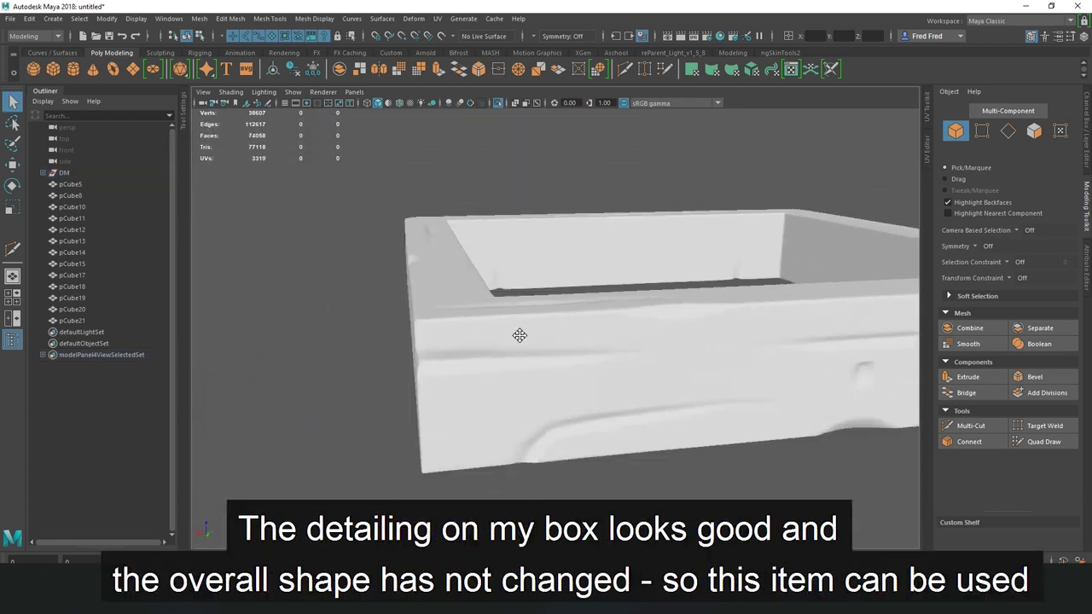
mouse_move(520, 335)
alt+mouse_down()
mouse_move(439, 325)
mouse_move(515, 290)
mouse_move(475, 238)
mouse_move(466, 332)
alt+mouse_up()
alt+drag(598, 337, 497, 278)
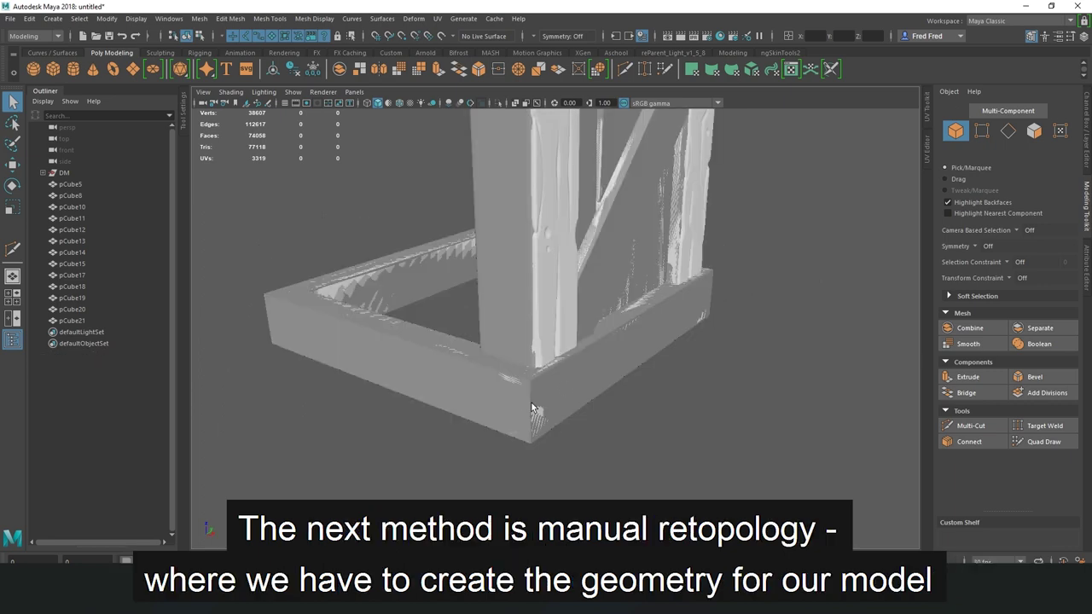
Select front panel polySurface3, make it live, and bring up the Modeling Toolkit
click(531, 403)
alt+drag(531, 403, 463, 297)
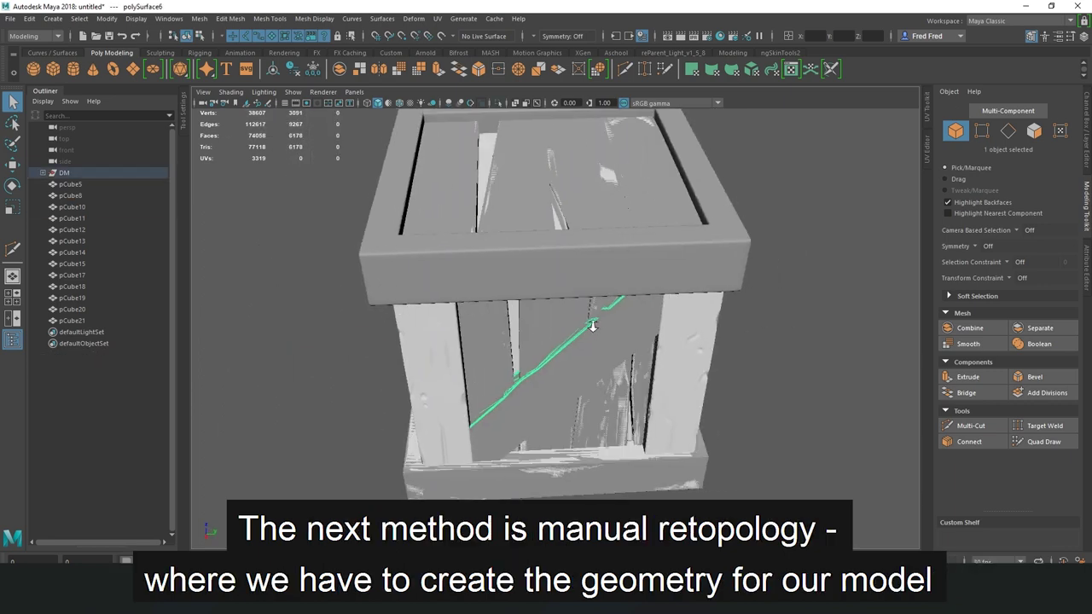
alt+drag(725, 335, 660, 337)
click(639, 425)
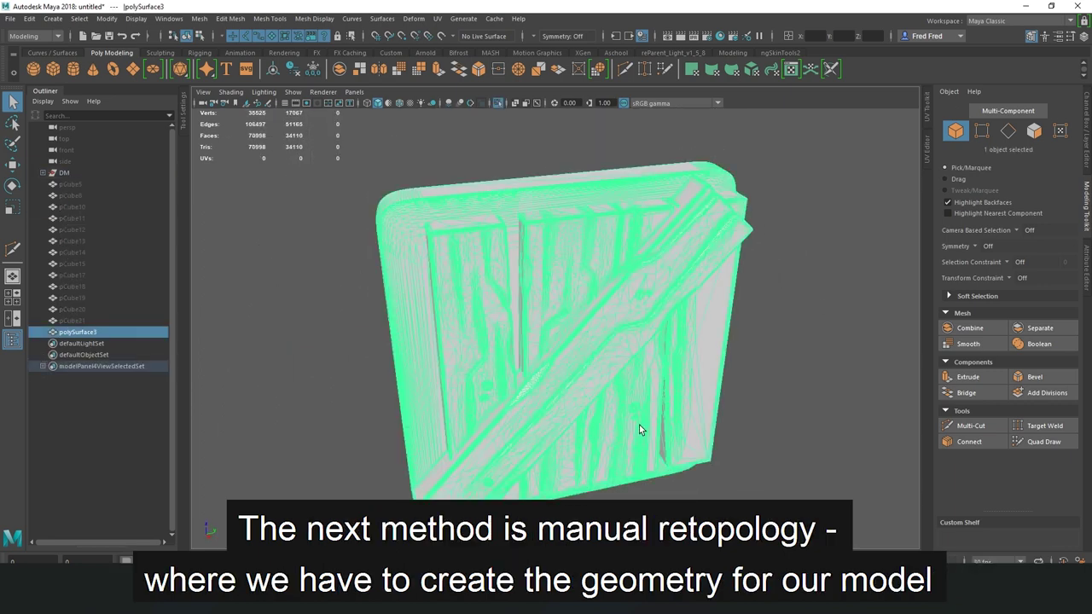
alt+drag(321, 178, 433, 175)
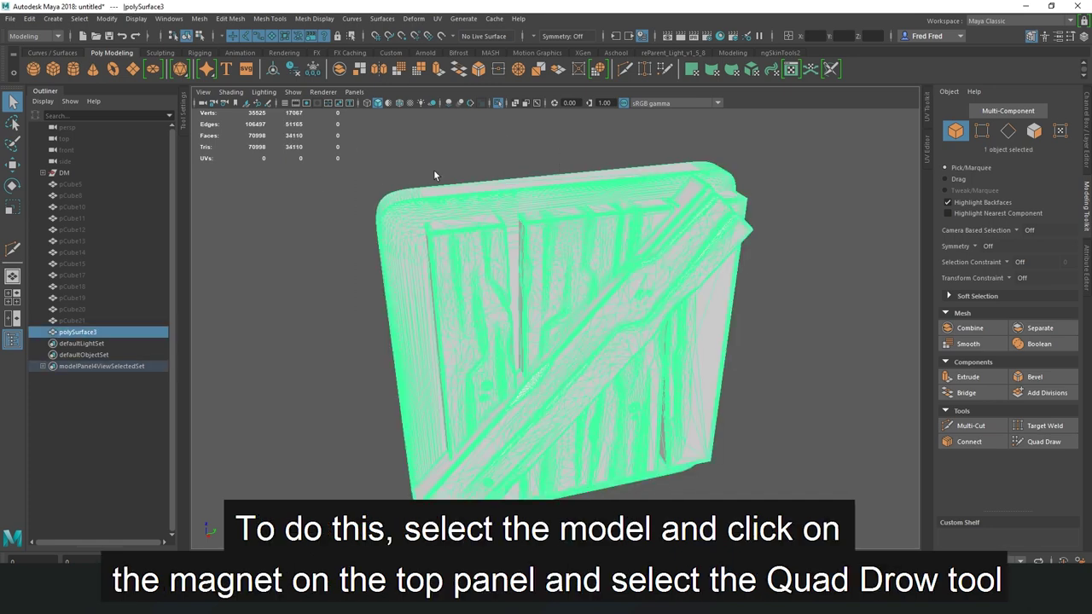
click(442, 38)
alt+drag(528, 314, 597, 316)
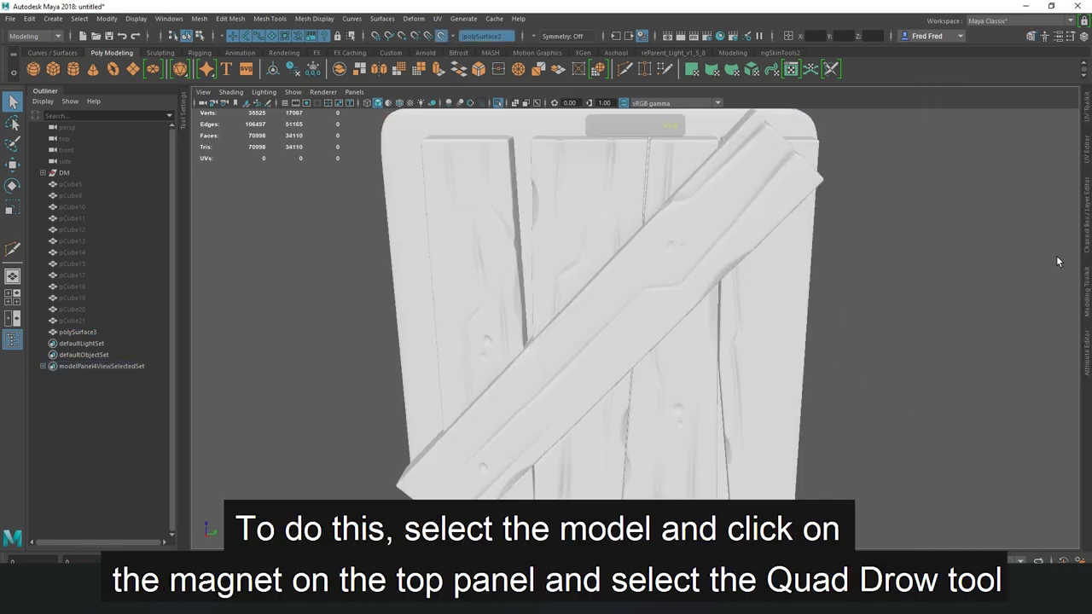
click(1088, 309)
Quad Draw a strip along the diagonal brace, delete the stray triangle, and inspect it
click(1038, 442)
scroll(575, 390, up, 2)
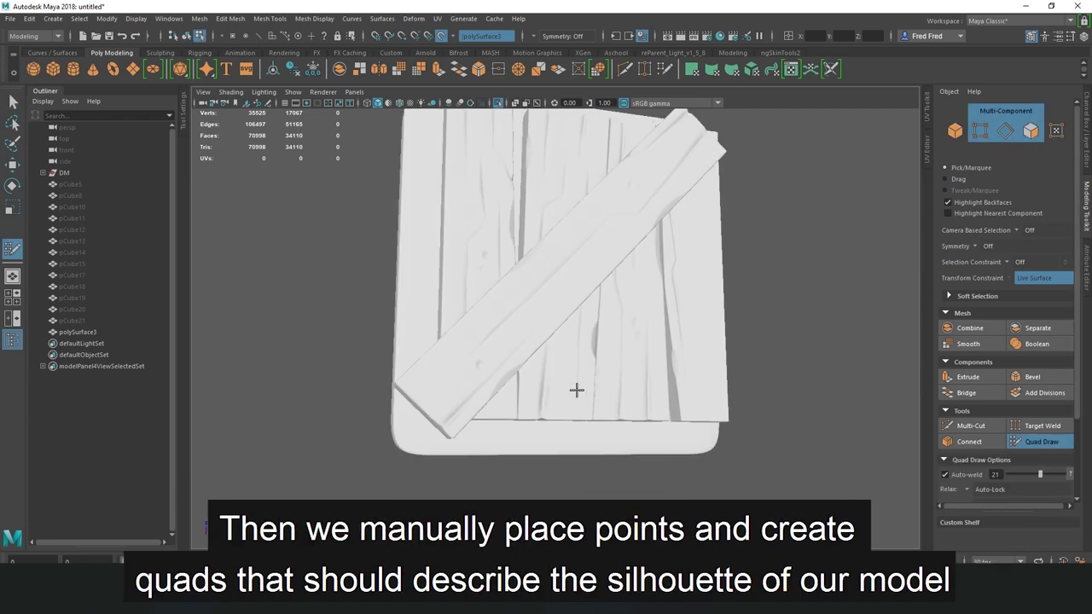
mouse_move(576, 390)
alt+mouse_down()
mouse_move(424, 395)
mouse_move(551, 356)
mouse_move(419, 425)
alt+mouse_up()
shift+click(474, 379)
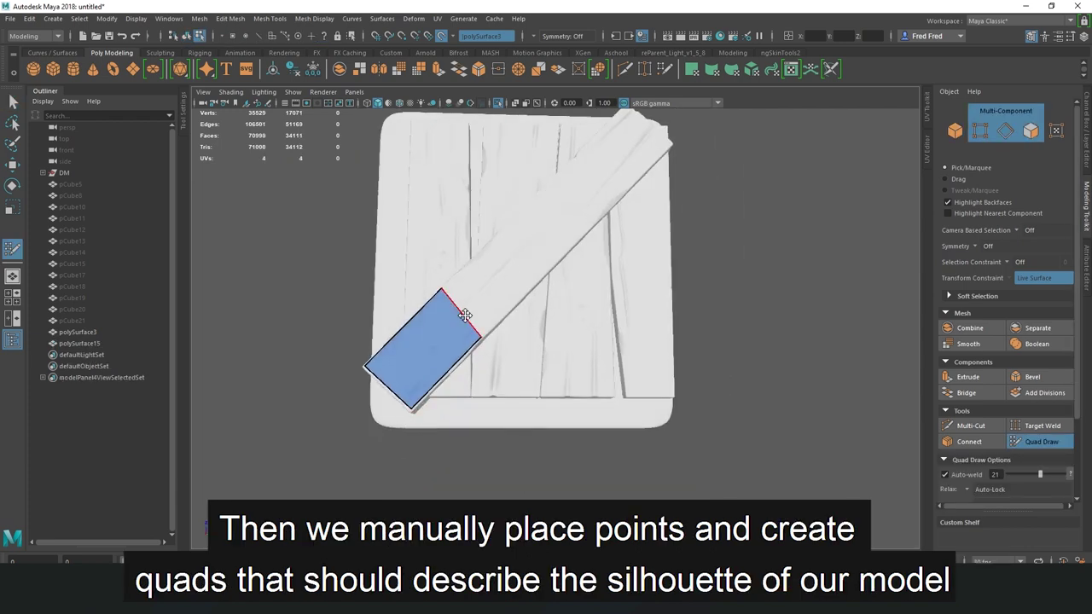
ctrl+drag(465, 316, 489, 295)
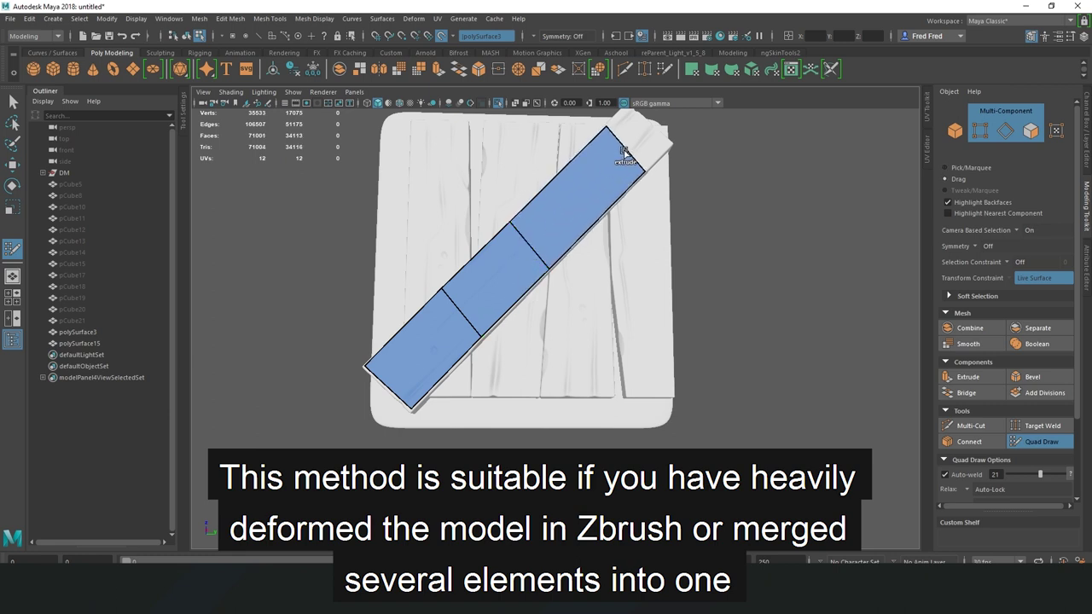
ctrl+shift+click(615, 312)
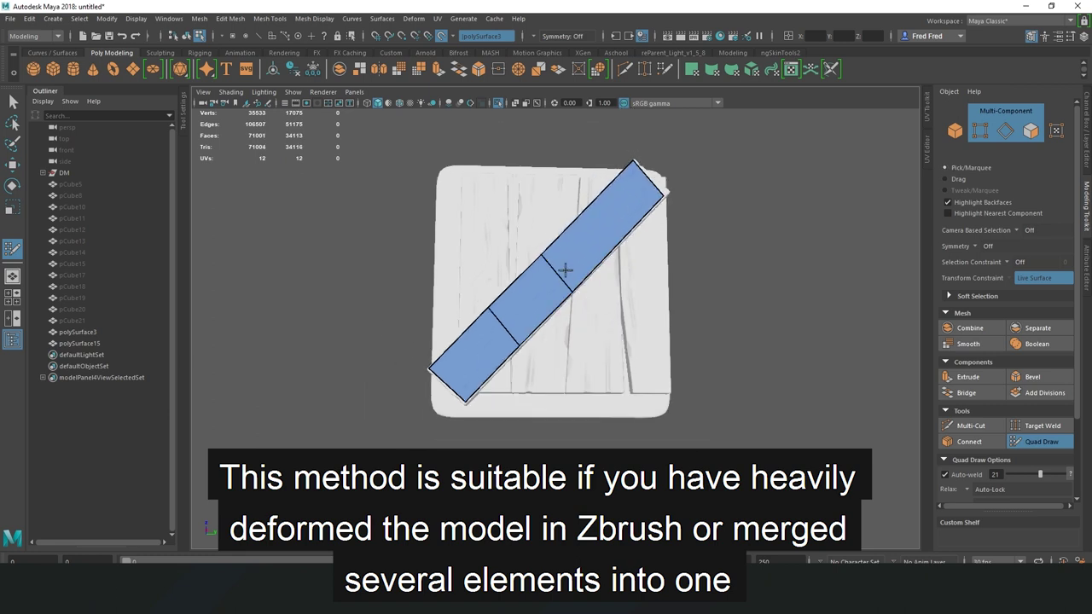
mouse_move(586, 310)
alt+mouse_down()
mouse_move(645, 370)
mouse_move(641, 358)
mouse_move(596, 426)
alt+mouse_up()
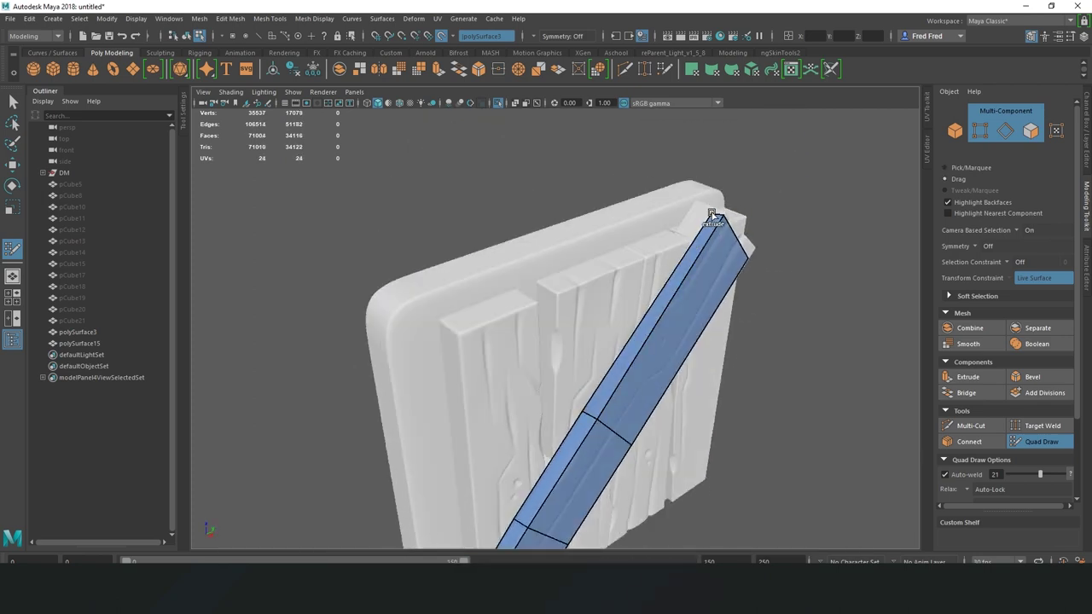
alt+drag(713, 215, 629, 276)
scroll(629, 276, down, 3)
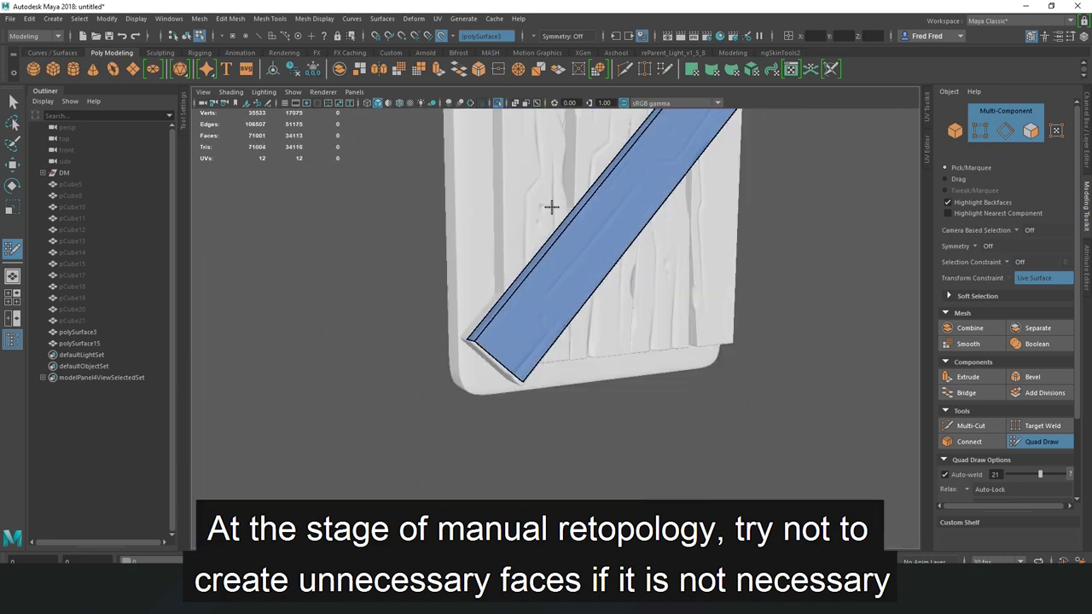
alt+middle_drag(561, 335, 460, 405)
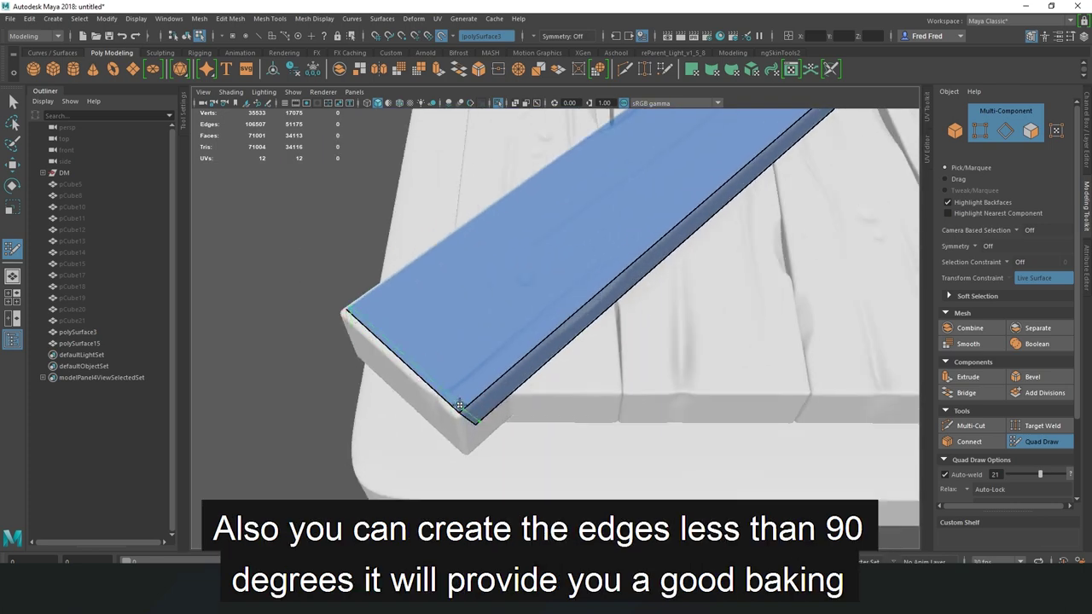
mouse_move(473, 406)
alt+mouse_down()
mouse_move(620, 300)
mouse_move(507, 306)
mouse_move(474, 337)
mouse_move(471, 293)
mouse_move(488, 390)
mouse_move(536, 440)
mouse_move(507, 185)
alt+mouse_up()
alt+right_drag(722, 263, 505, 234)
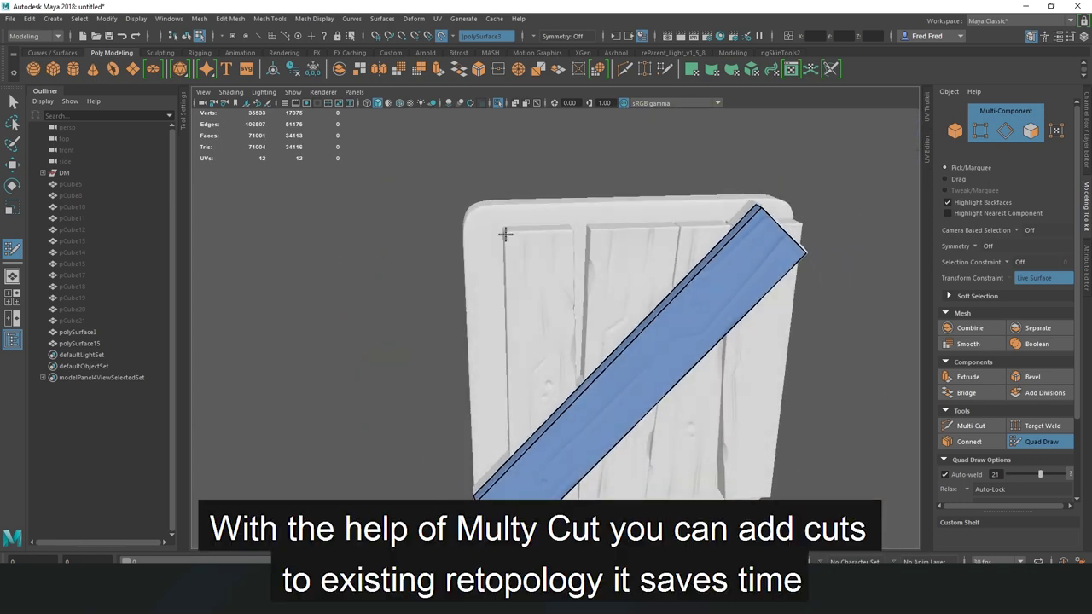
Place a new point on the plank board and commit an extra cut across the strip
click(656, 230)
mouse_move(556, 495)
alt+mouse_down()
mouse_move(597, 401)
mouse_move(649, 367)
alt+mouse_up()
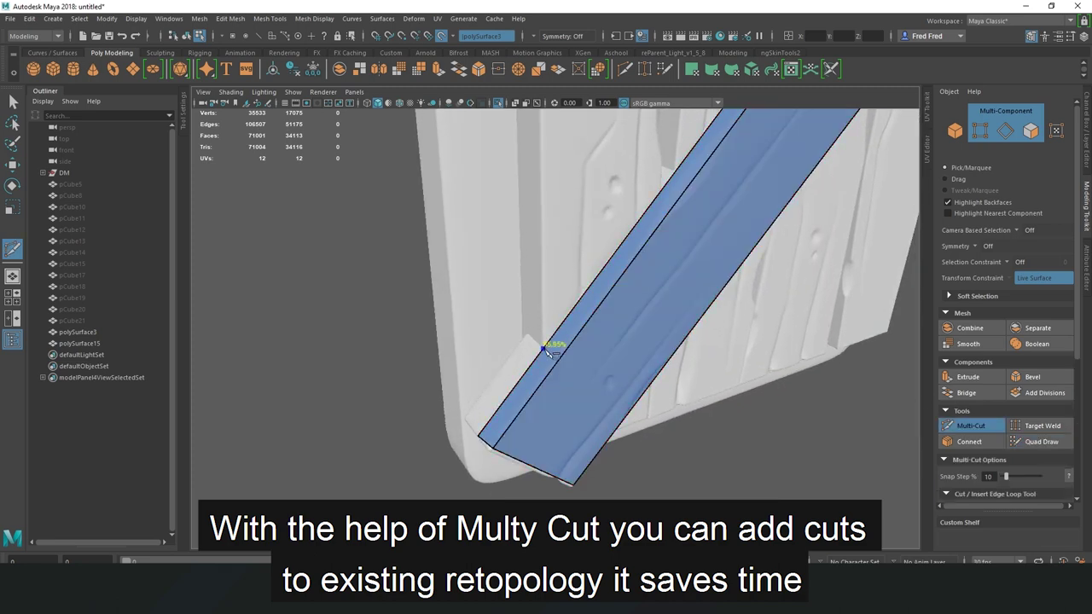
key(Return)
mouse_move(536, 420)
alt+mouse_down()
mouse_move(653, 414)
mouse_move(727, 310)
mouse_move(715, 305)
mouse_move(896, 401)
alt+mouse_up()
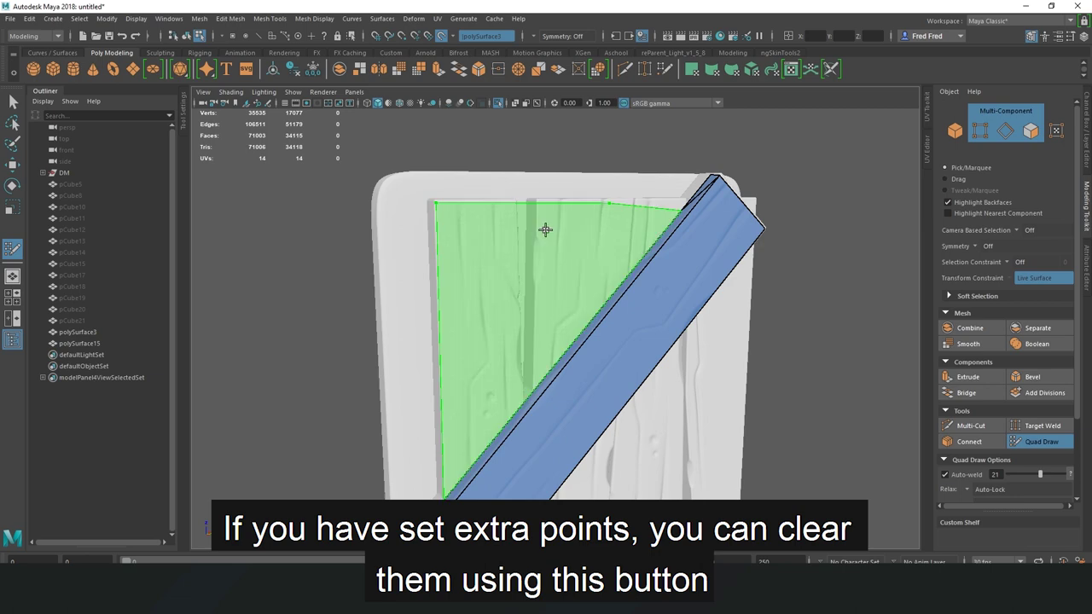
Clear the stray dots and extend the retopology with a new quad on the board
click(598, 234)
scroll(994, 410, down, 2)
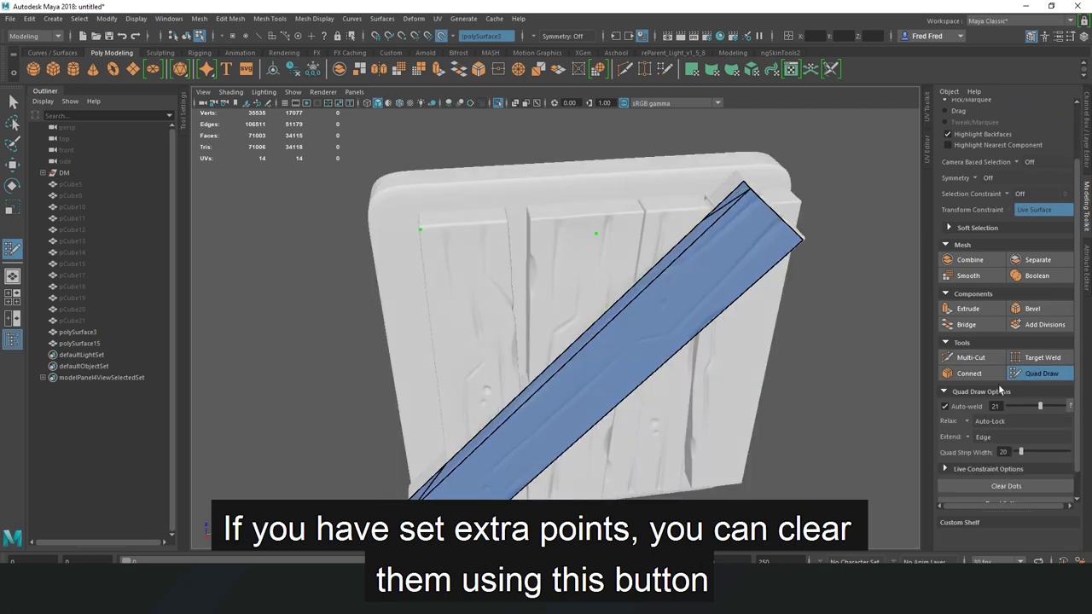
scroll(993, 444, down, 1)
click(988, 461)
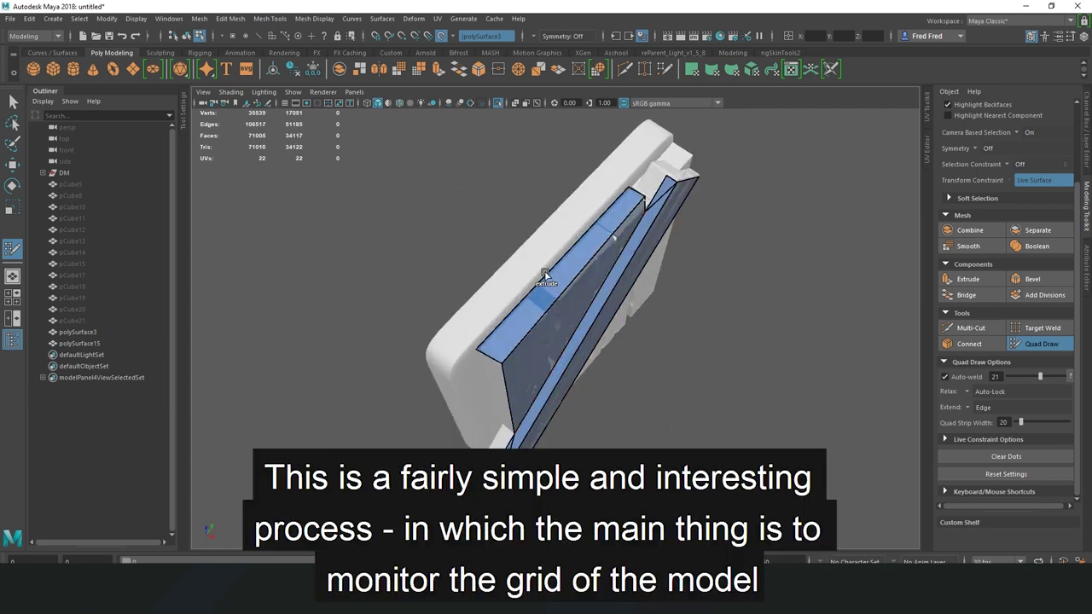
mouse_move(605, 277)
alt+mouse_down()
mouse_move(507, 237)
mouse_move(473, 365)
mouse_move(629, 234)
alt+mouse_up()
scroll(566, 342, up, 5)
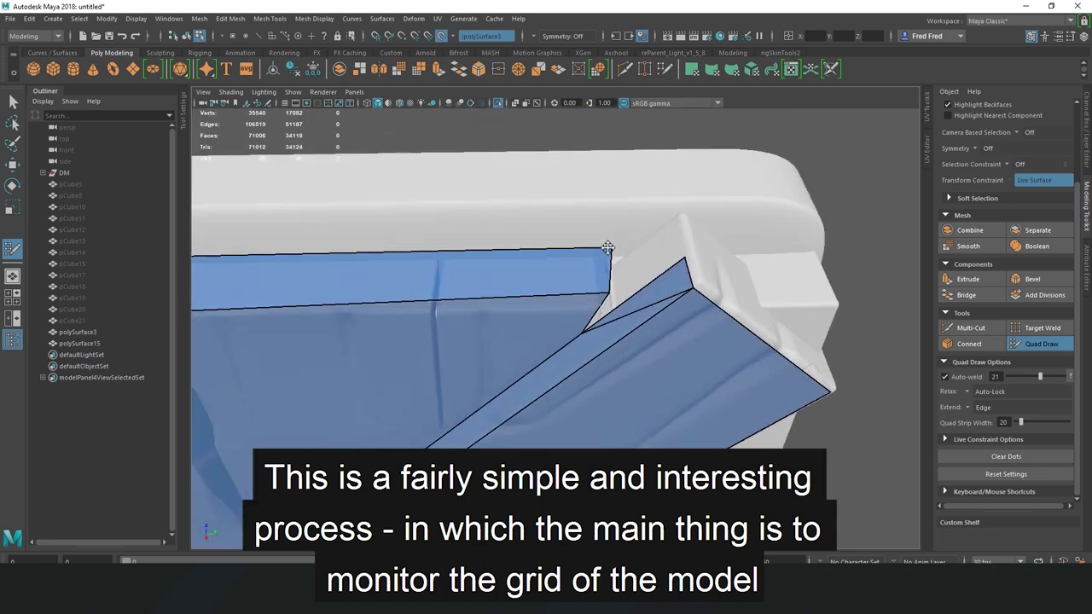
scroll(608, 302, down, 2)
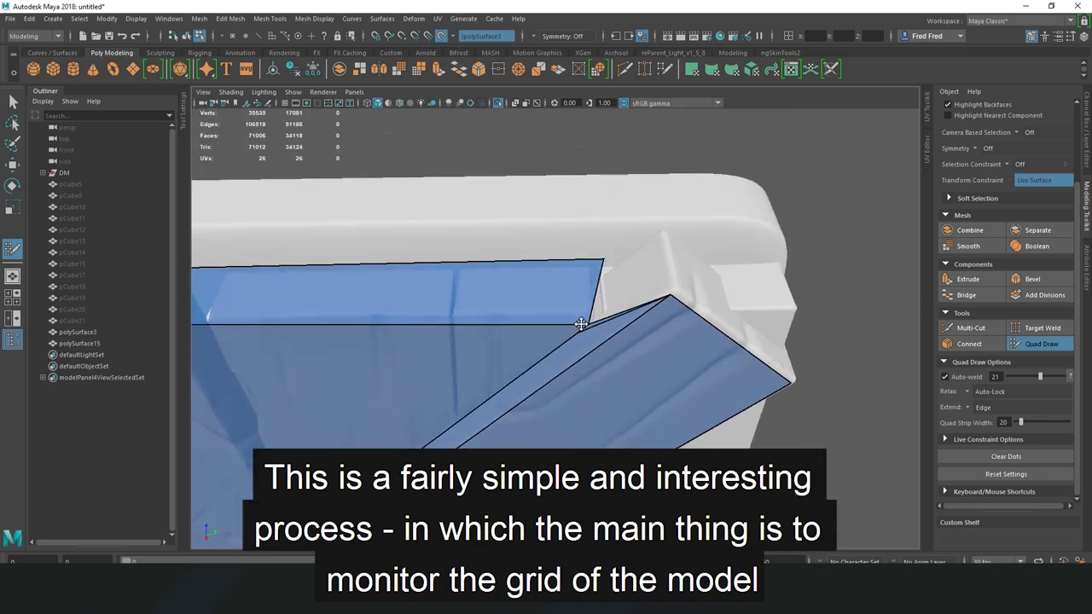
scroll(600, 314, down, 5)
Add a narrow row of quads along the strip edge and fill the rest of the board
mouse_move(434, 285)
alt+mouse_down()
mouse_move(556, 261)
mouse_move(527, 290)
mouse_move(560, 233)
mouse_move(639, 229)
mouse_move(558, 292)
mouse_move(611, 286)
mouse_move(521, 392)
mouse_move(436, 303)
alt+mouse_up()
scroll(563, 280, up, 5)
scroll(611, 286, up, 3)
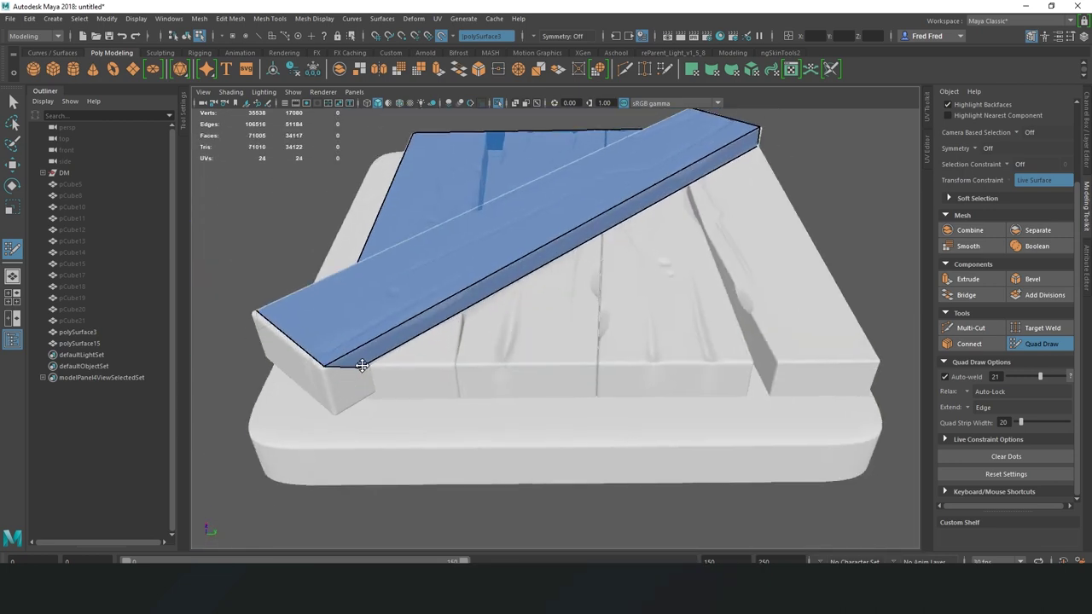
alt+drag(362, 365, 503, 388)
mouse_move(433, 349)
alt+mouse_down()
mouse_move(369, 300)
mouse_move(603, 296)
mouse_move(517, 324)
alt+mouse_up()
scroll(592, 391, up, 3)
scroll(592, 390, down, 5)
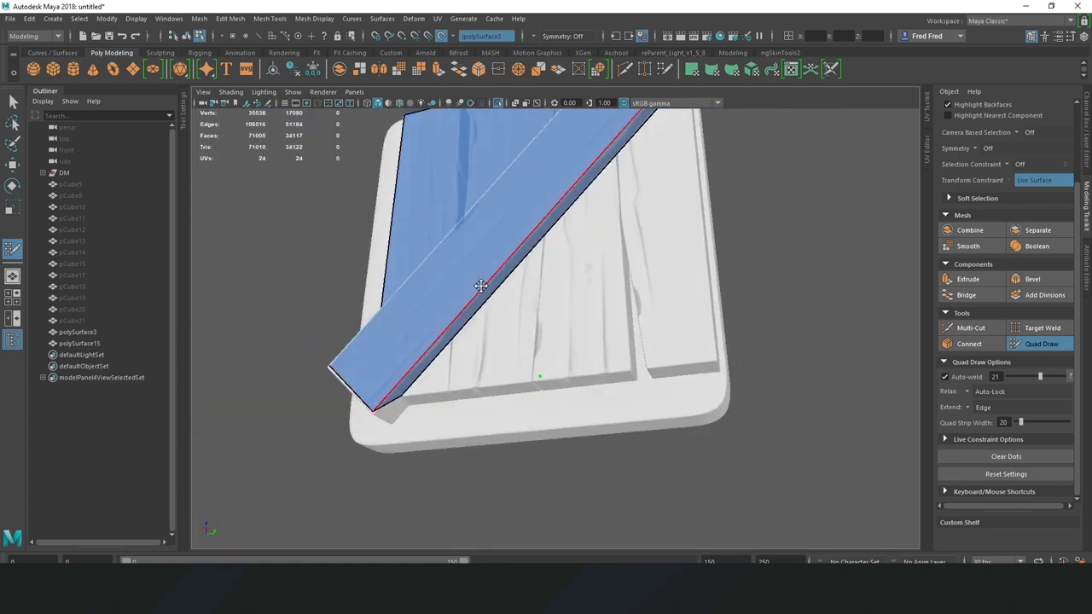
alt+drag(481, 285, 500, 398)
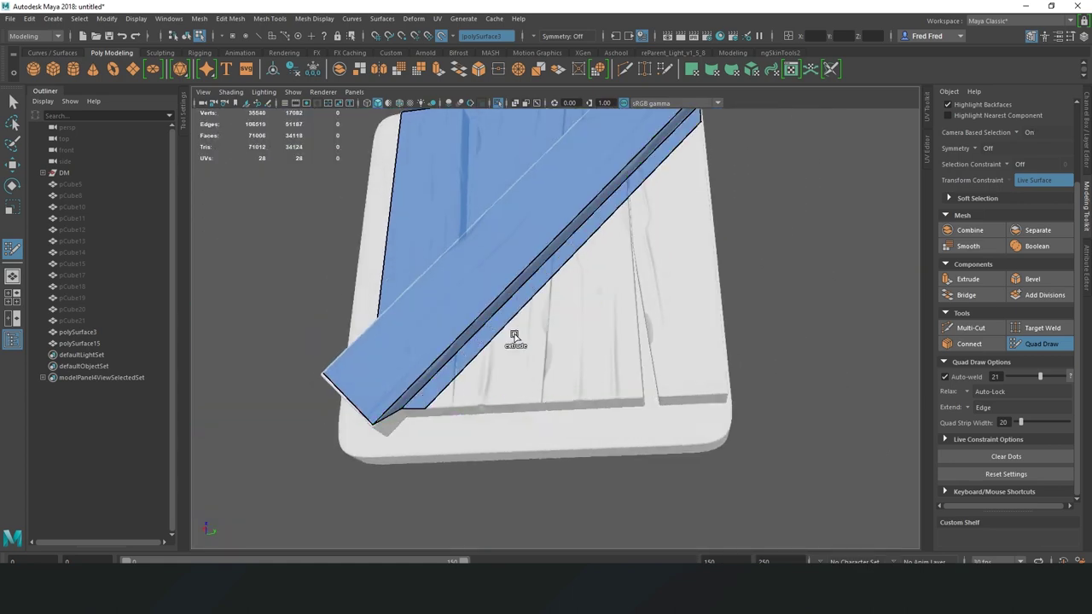
mouse_move(442, 438)
alt+mouse_down()
mouse_move(621, 192)
mouse_move(566, 402)
mouse_move(532, 378)
alt+mouse_up()
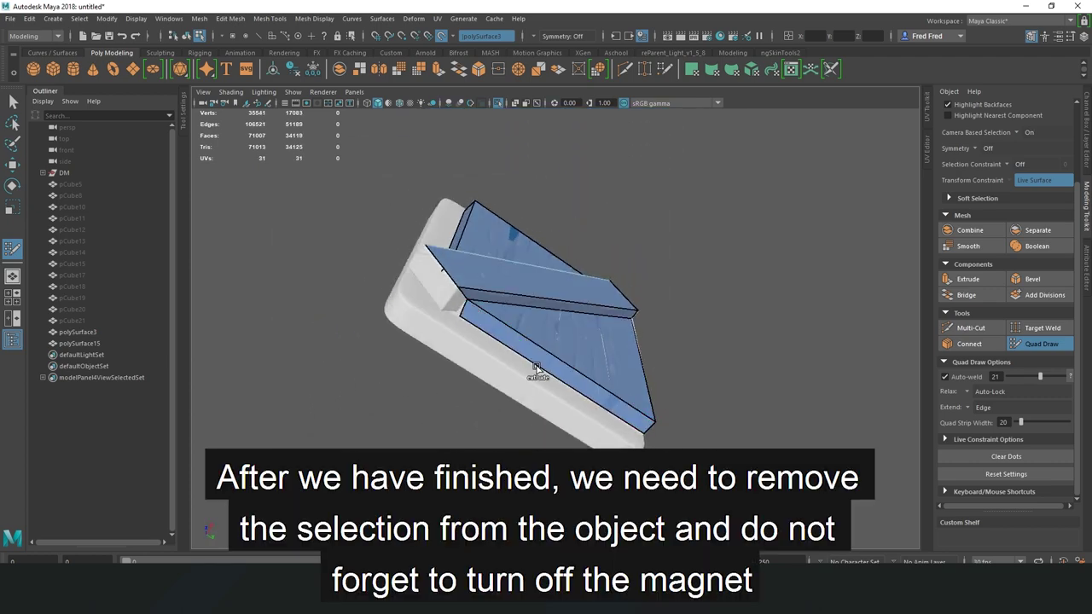
mouse_move(615, 369)
alt+mouse_down()
mouse_move(597, 390)
mouse_move(434, 364)
mouse_move(571, 319)
mouse_move(483, 339)
mouse_move(460, 279)
alt+mouse_up()
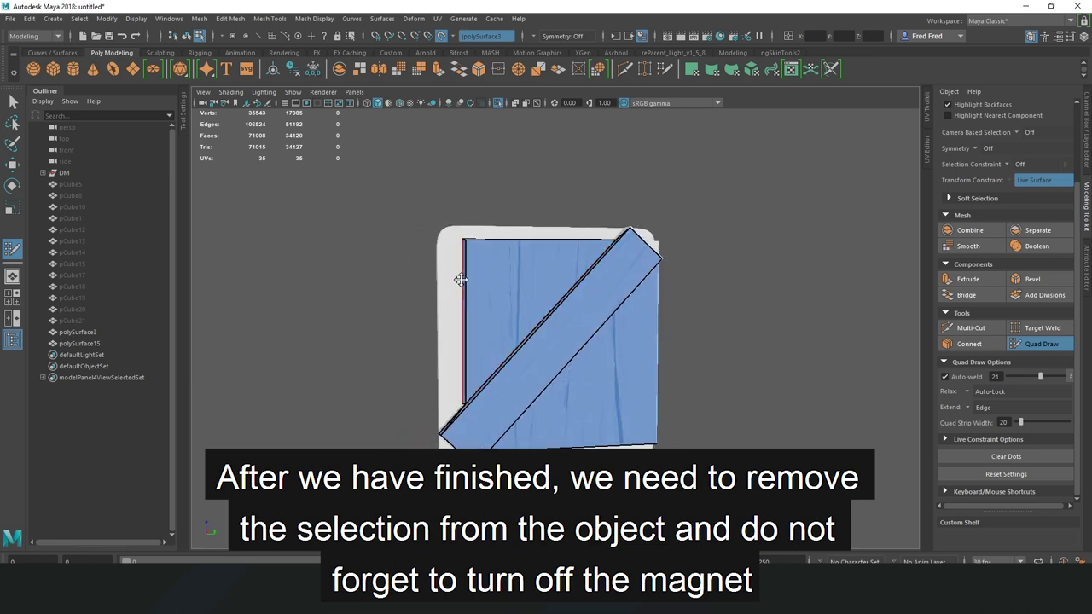
Exit Quad Draw and turn off Make Live to see the whole crate
key(q)
click(442, 35)
mouse_move(598, 290)
alt+mouse_down()
mouse_move(665, 294)
mouse_move(638, 290)
alt+mouse_up()
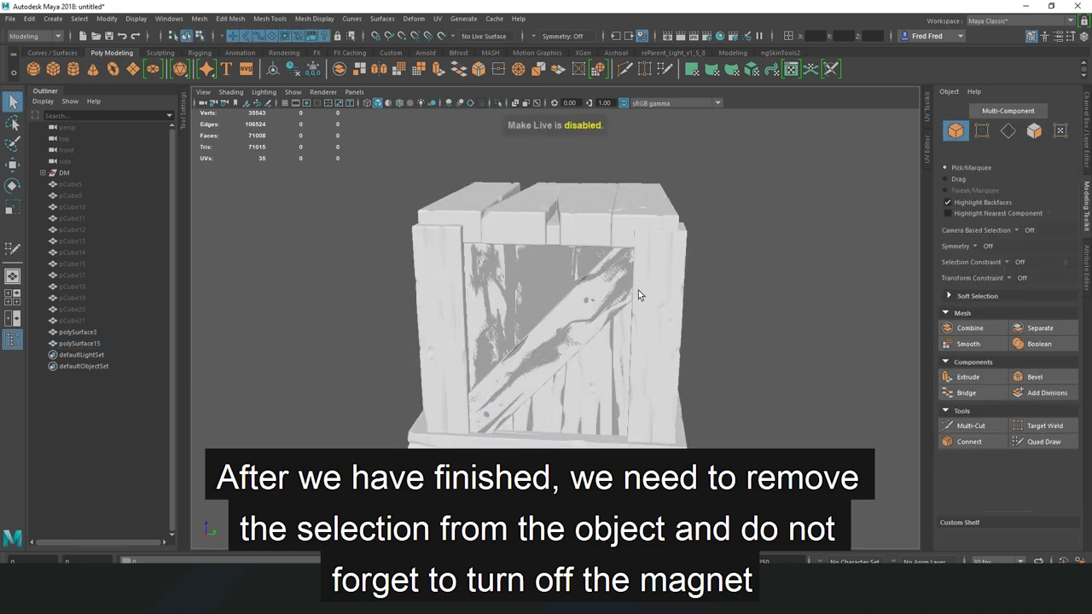
Select the front upright plank and isolate it in the view
click(159, 337)
click(160, 345)
mouse_move(384, 256)
alt+mouse_down()
mouse_move(444, 295)
mouse_move(353, 260)
mouse_move(467, 324)
alt+mouse_up()
click(444, 295)
click(353, 260)
click(467, 325)
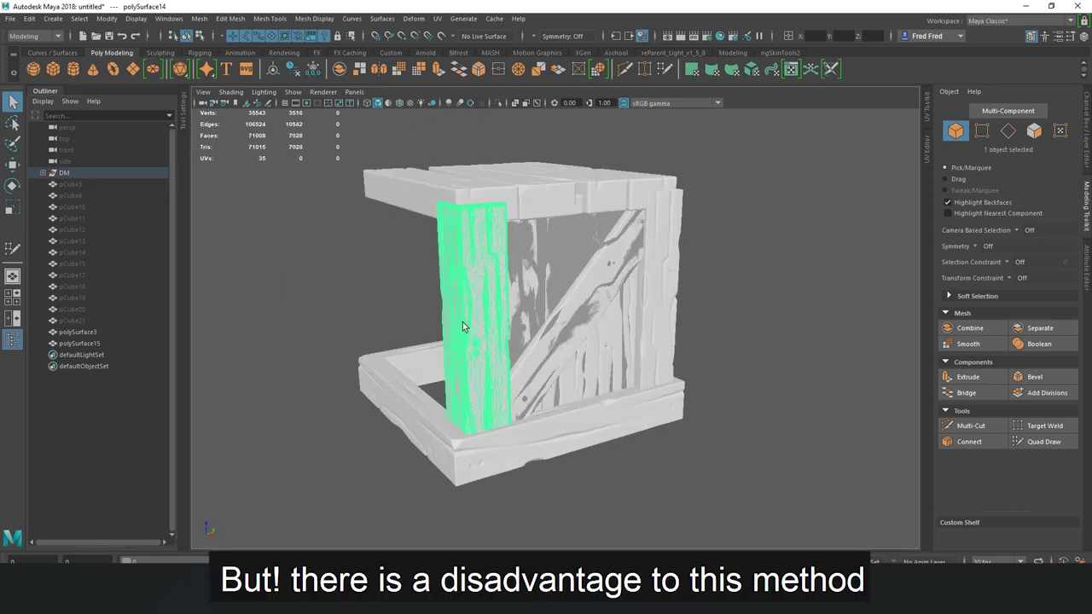
key(ctrl+1)
Quad Draw four faces around the isolated plank, then exit Quad Draw
alt+drag(554, 346, 552, 276)
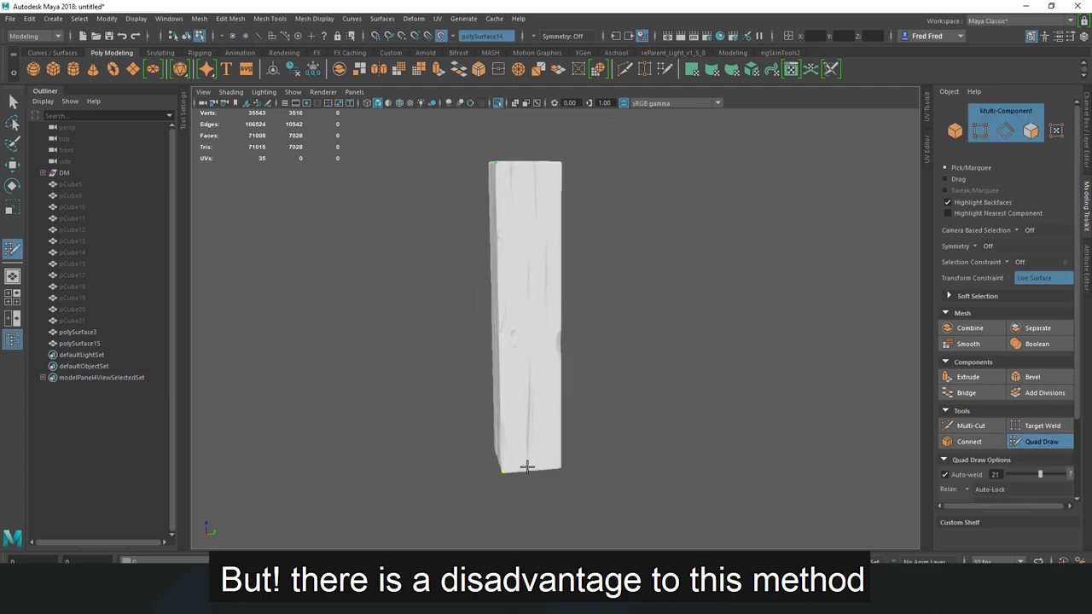
shift+click(565, 274)
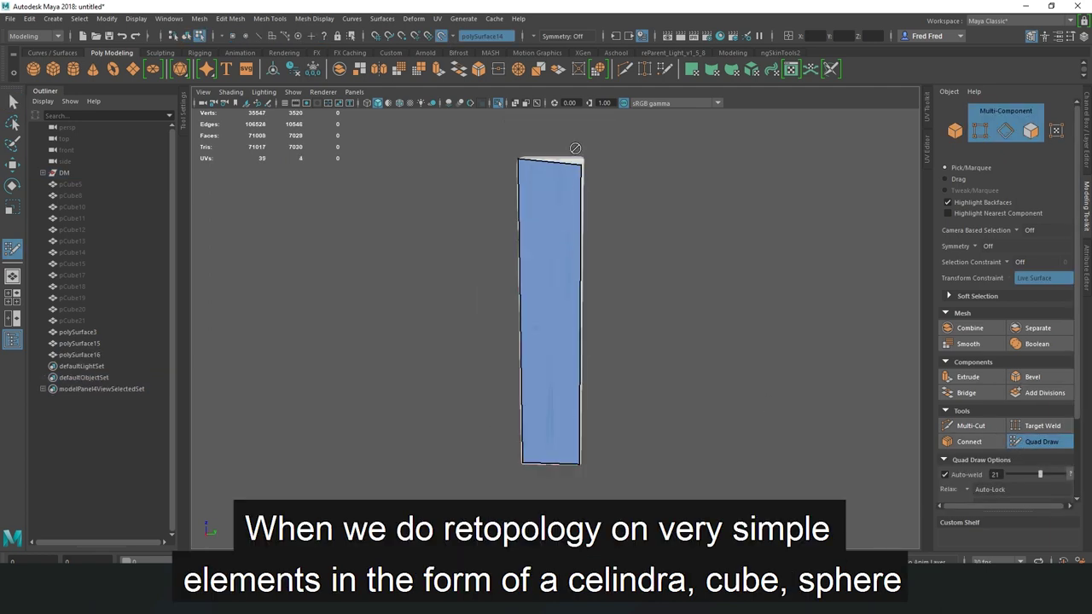
mouse_move(575, 148)
alt+mouse_down()
mouse_move(507, 244)
mouse_move(700, 300)
mouse_move(768, 293)
mouse_move(654, 271)
mouse_move(445, 271)
mouse_move(465, 306)
alt+mouse_up()
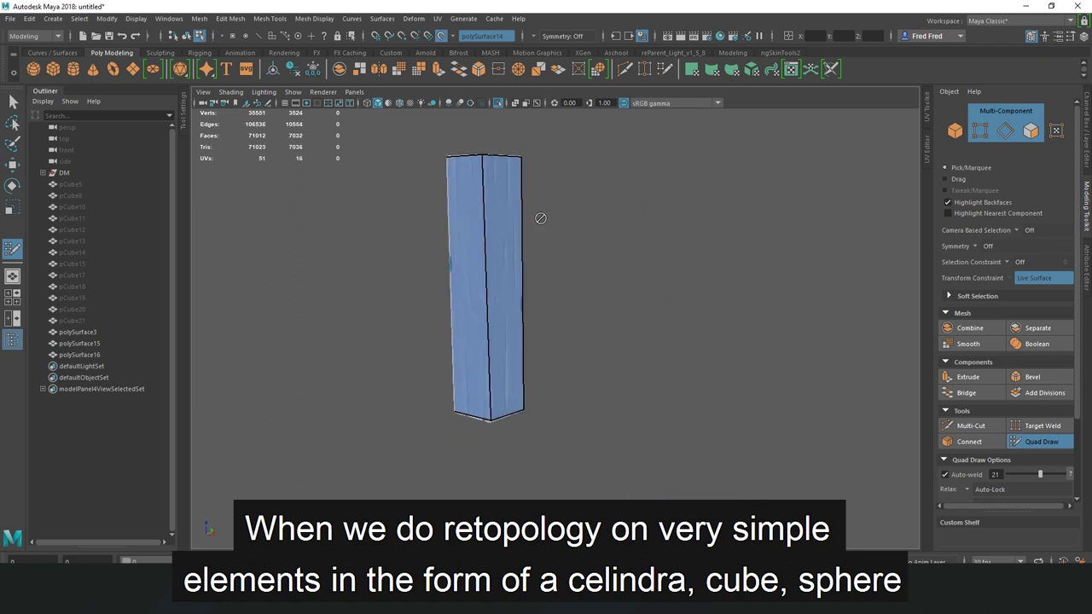
key(q)
mouse_move(647, 296)
alt+mouse_down()
mouse_move(533, 225)
mouse_move(616, 240)
mouse_move(368, 252)
alt+mouse_up()
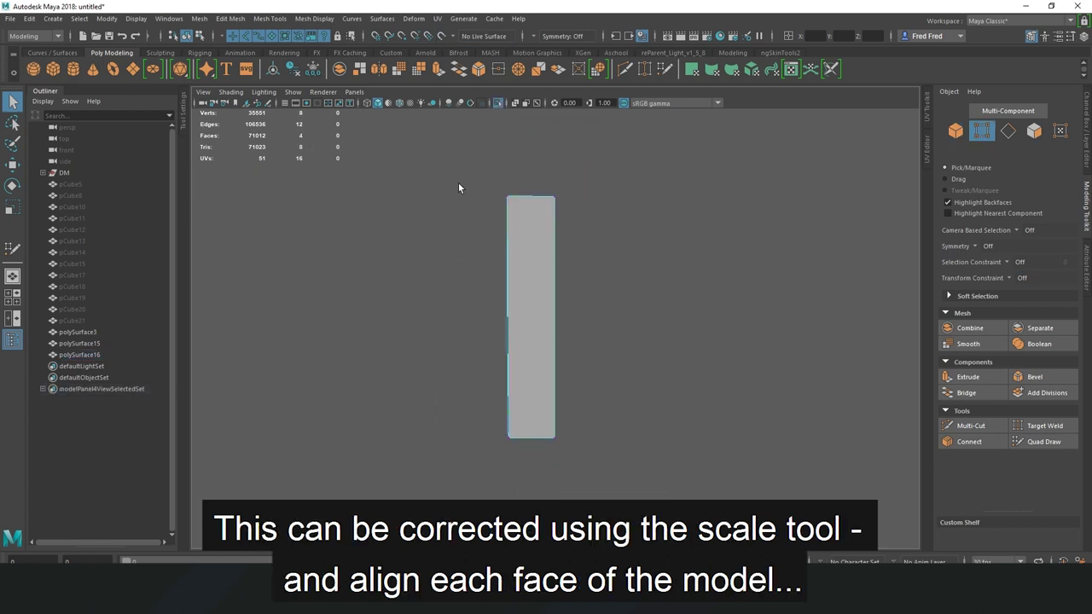
Scale the box's top, bottom and right-edge vertex rows so its faces align with the board
drag(474, 145, 664, 253)
alt+drag(513, 283, 472, 270)
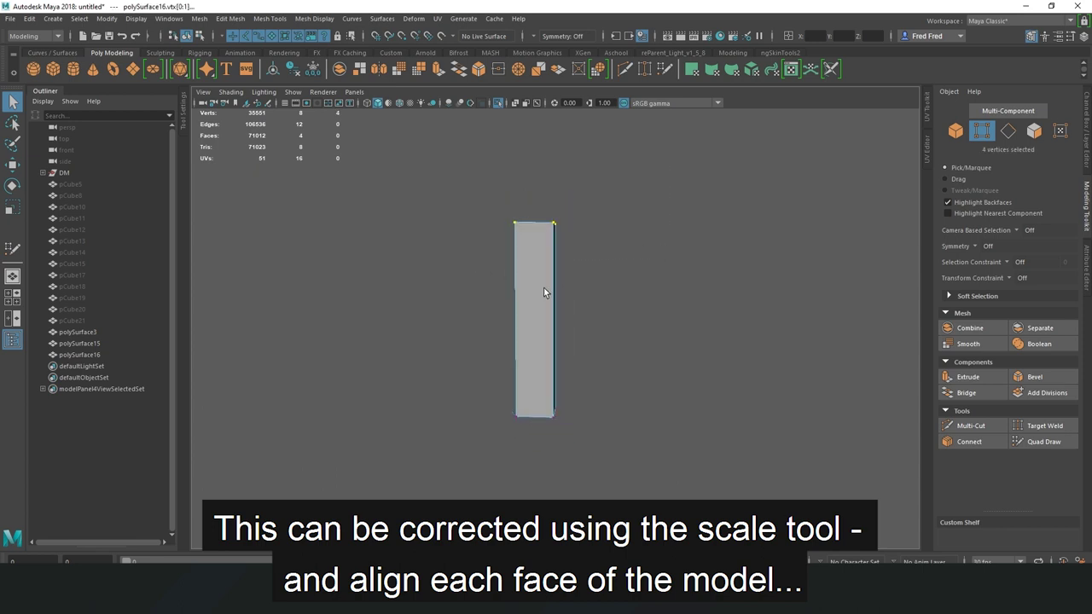
alt+drag(544, 288, 502, 190)
mouse_move(625, 463)
alt+mouse_down()
mouse_move(537, 373)
mouse_move(570, 314)
mouse_move(665, 312)
alt+mouse_up()
key(r)
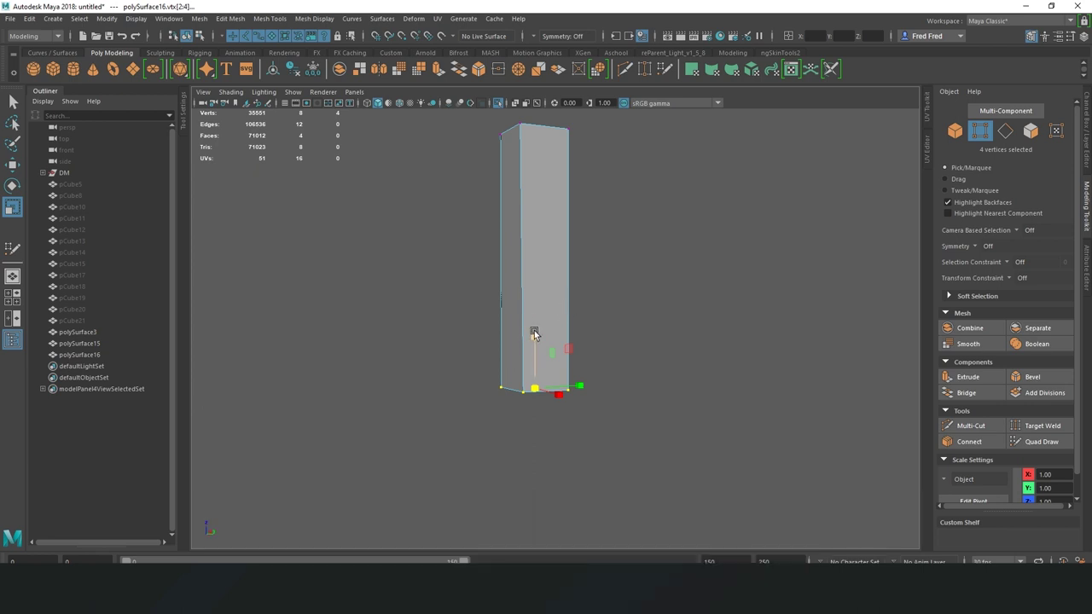
mouse_move(534, 332)
alt+mouse_down()
mouse_move(563, 348)
mouse_move(515, 339)
mouse_move(572, 273)
mouse_move(602, 191)
mouse_move(516, 192)
alt+mouse_up()
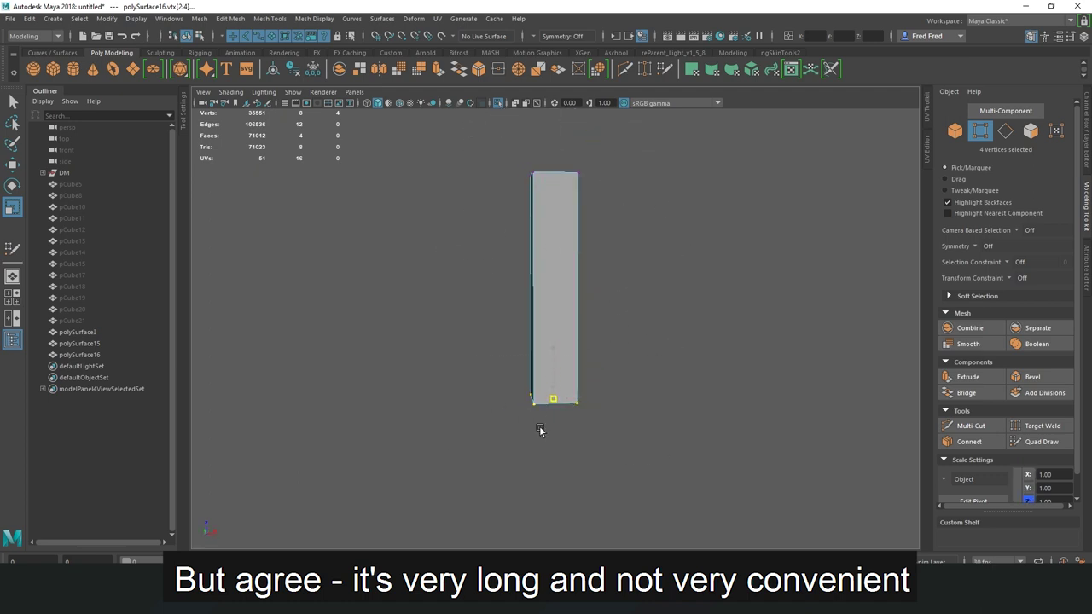
mouse_move(539, 430)
alt+mouse_down()
mouse_move(463, 441)
mouse_move(549, 427)
alt+mouse_up()
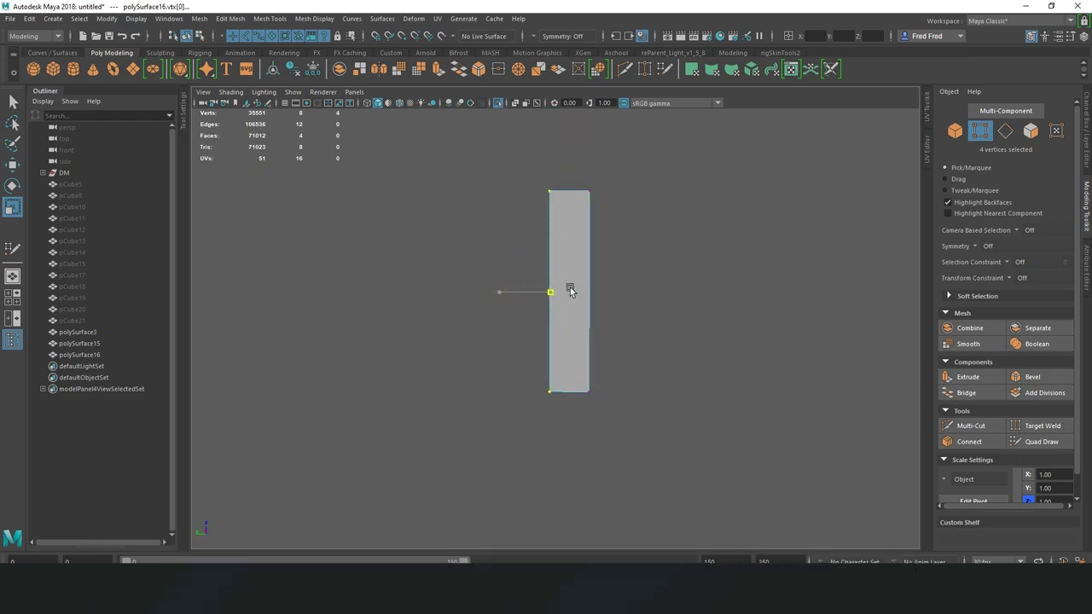
drag(570, 291, 599, 293)
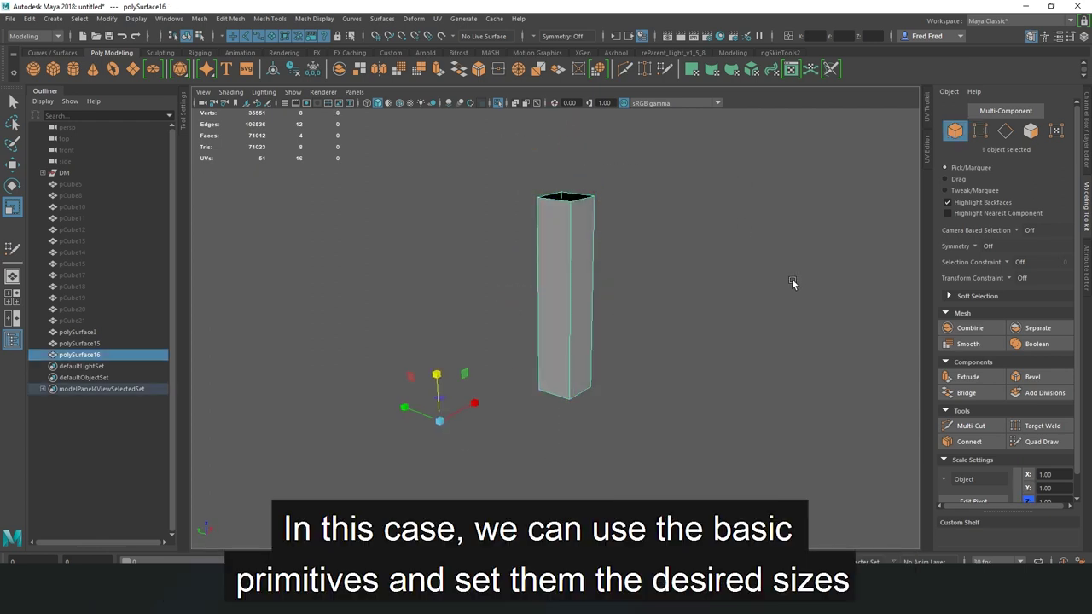
Isolate the front post, create cube pCube22 at it, and switch to wireframe
click(529, 350)
key(ctrl+1)
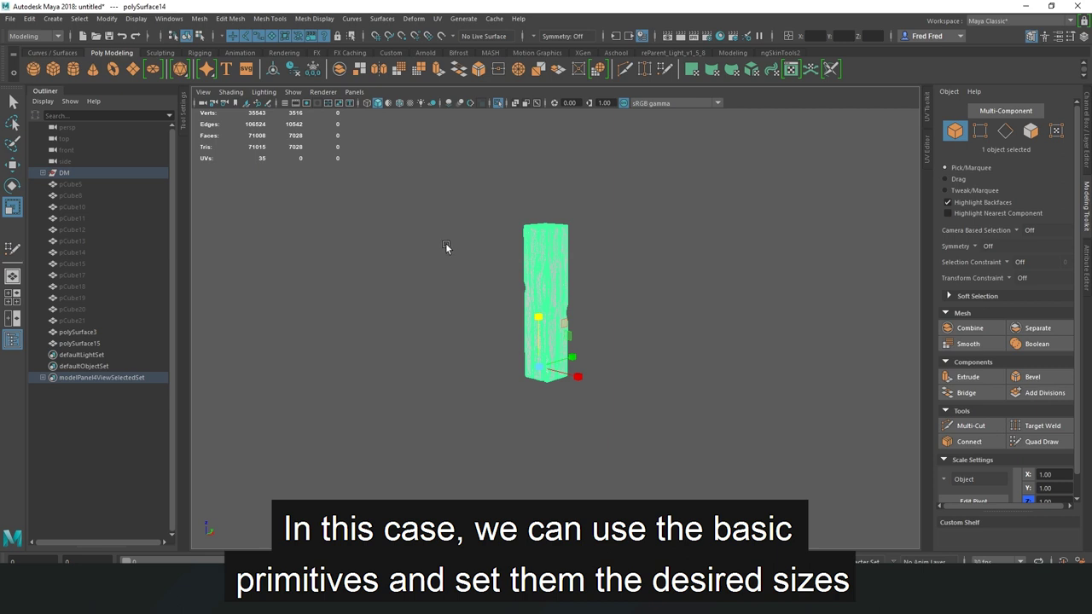
click(439, 214)
click(53, 68)
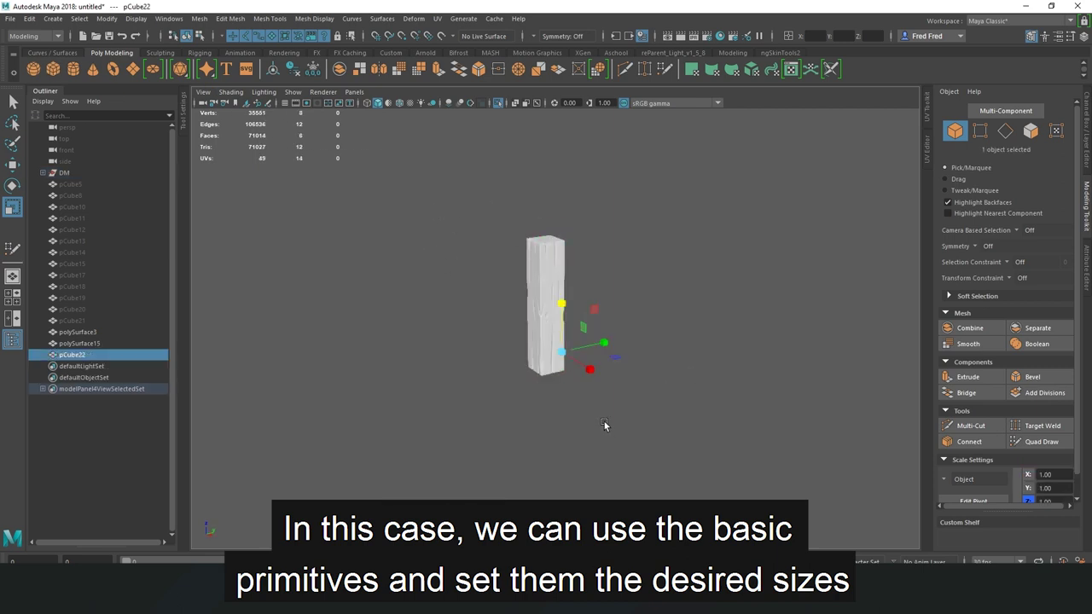
mouse_move(605, 429)
mouse_down()
mouse_move(610, 298)
mouse_move(580, 405)
mouse_up()
key(w)
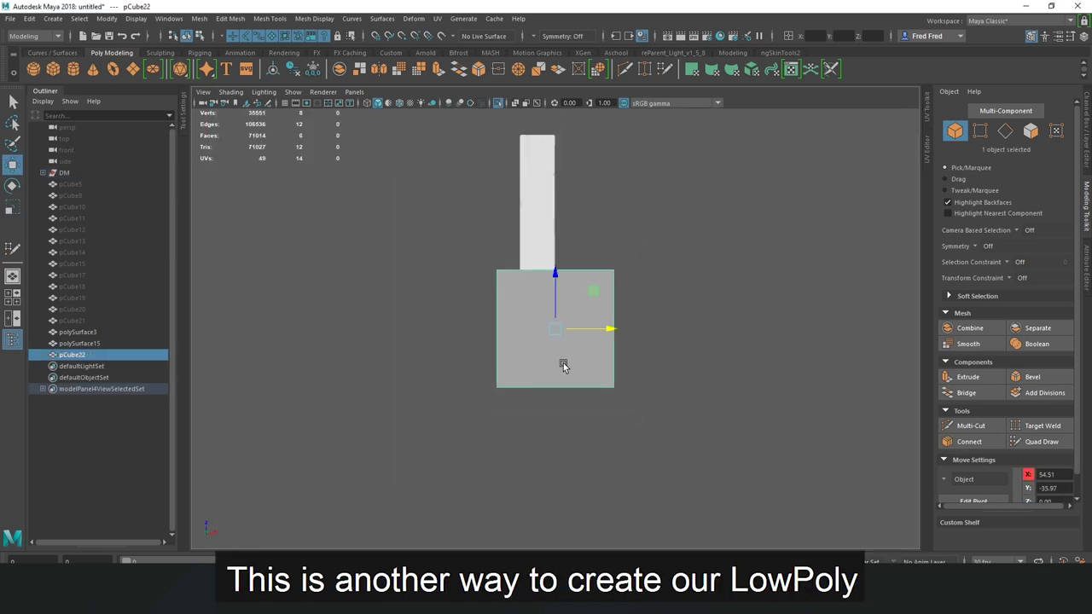
scroll(544, 256, up, 2)
click(367, 103)
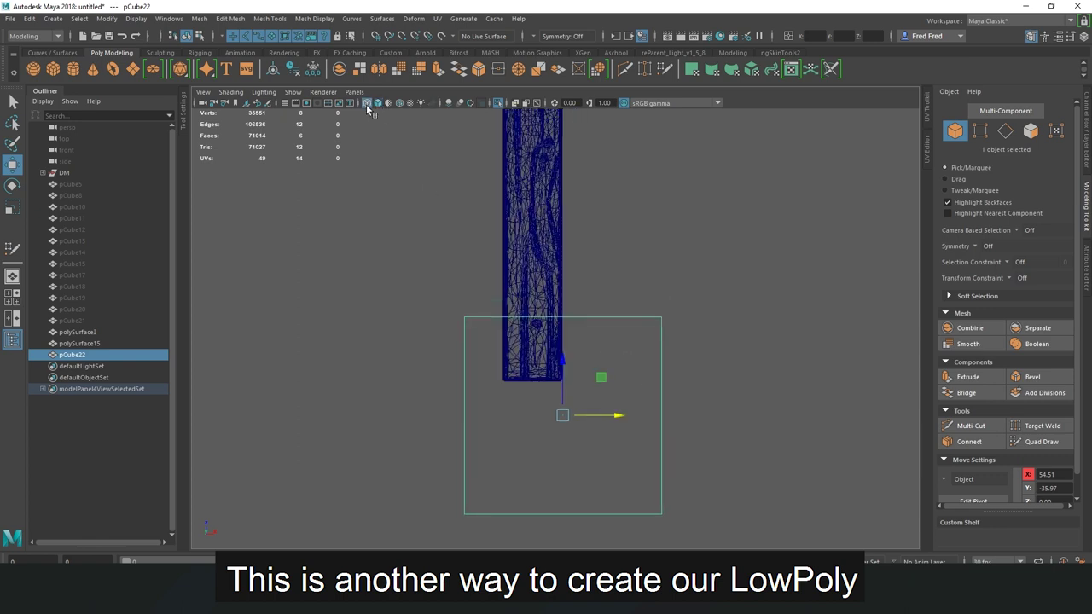
alt+middle_drag(456, 336, 424, 236)
Move one side's vertices of the cube inward to match the post
key(F9)
drag(413, 200, 452, 427)
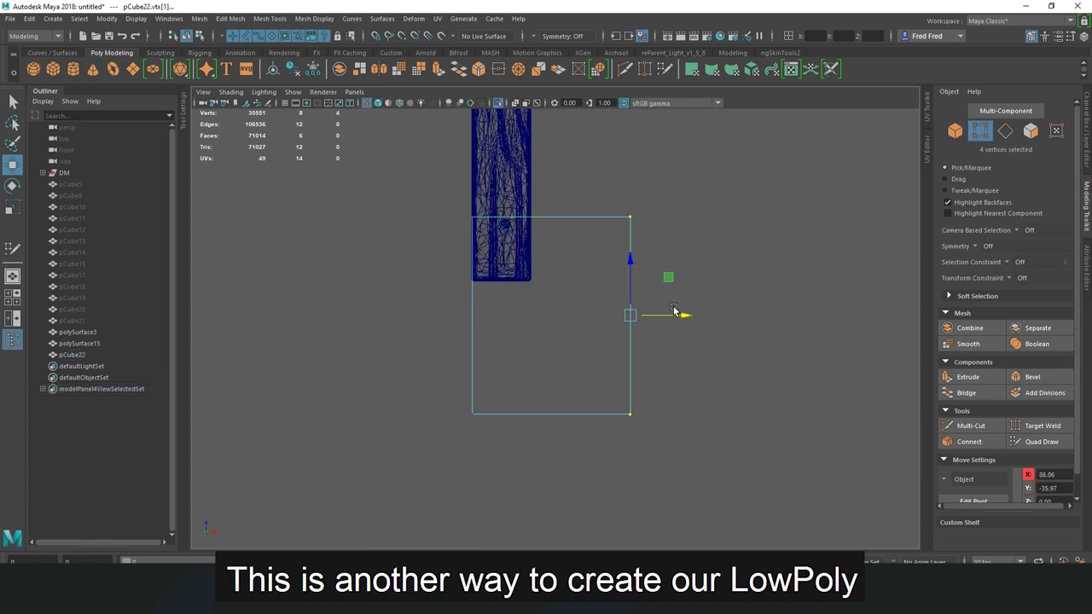
drag(673, 311, 571, 318)
alt+middle_drag(381, 150, 407, 350)
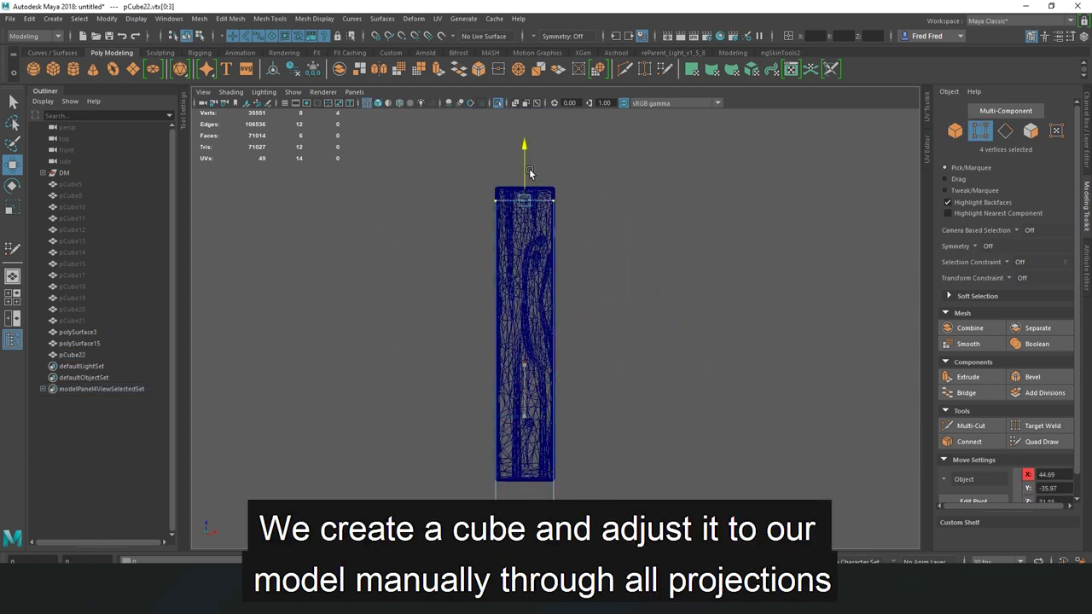
alt+middle_drag(578, 421, 604, 202)
Pull the cube's bottom vertices inward along X to line up with the post's side
drag(412, 429, 553, 318)
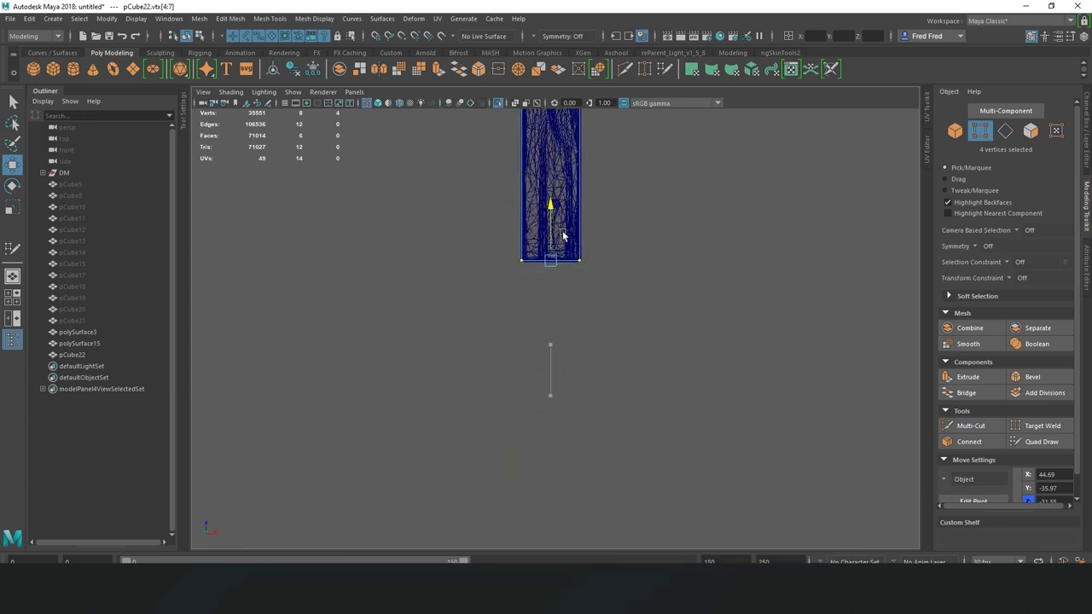
scroll(551, 214, up, 5)
scroll(563, 376, up, 3)
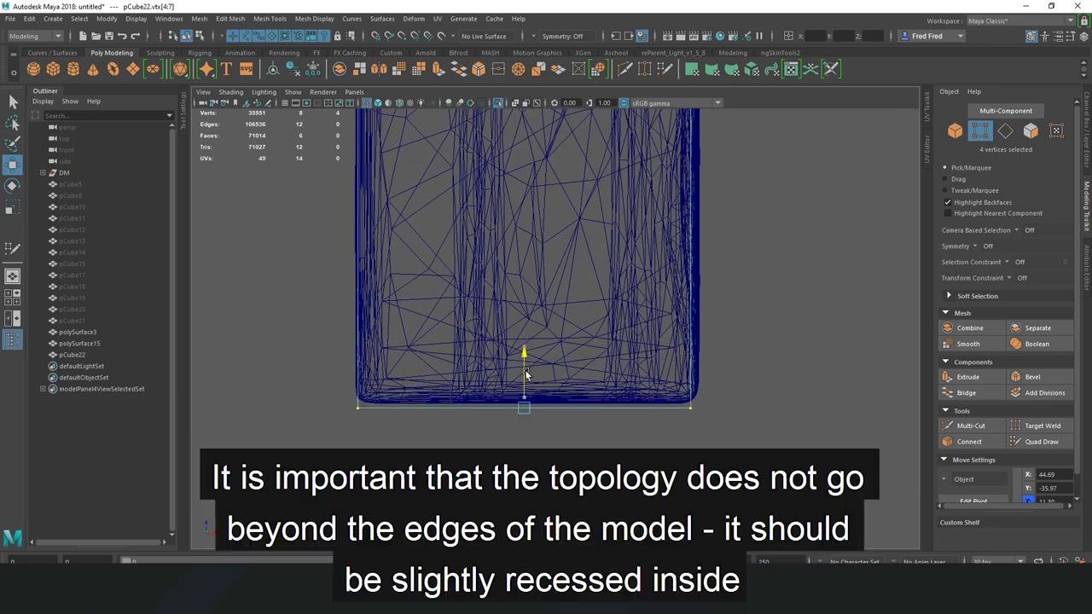
scroll(525, 365, down, 2)
scroll(517, 290, down, 3)
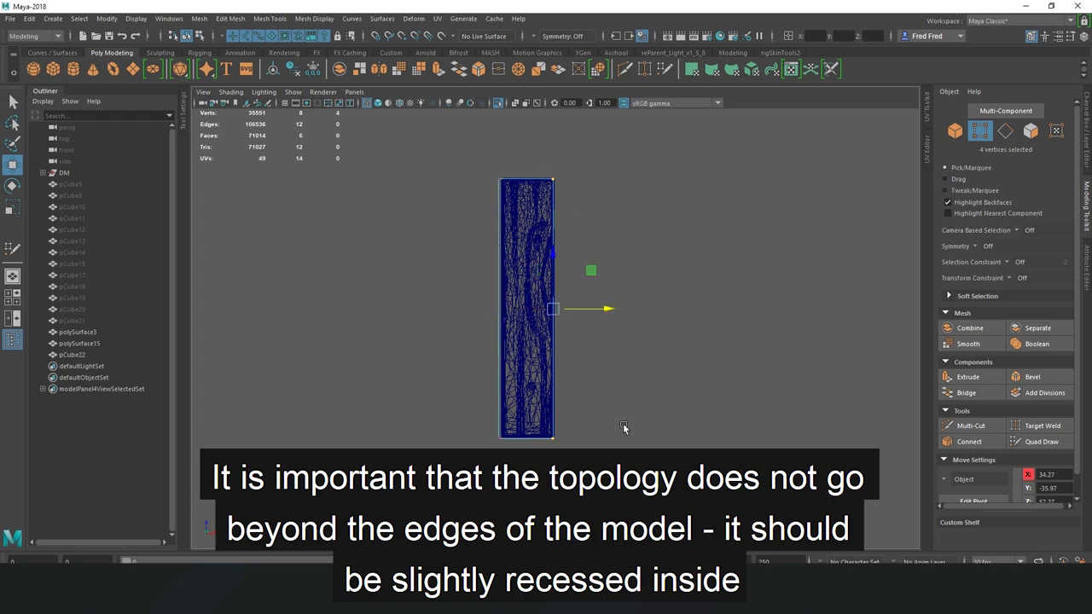
scroll(527, 157, up, 3)
scroll(522, 171, up, 1)
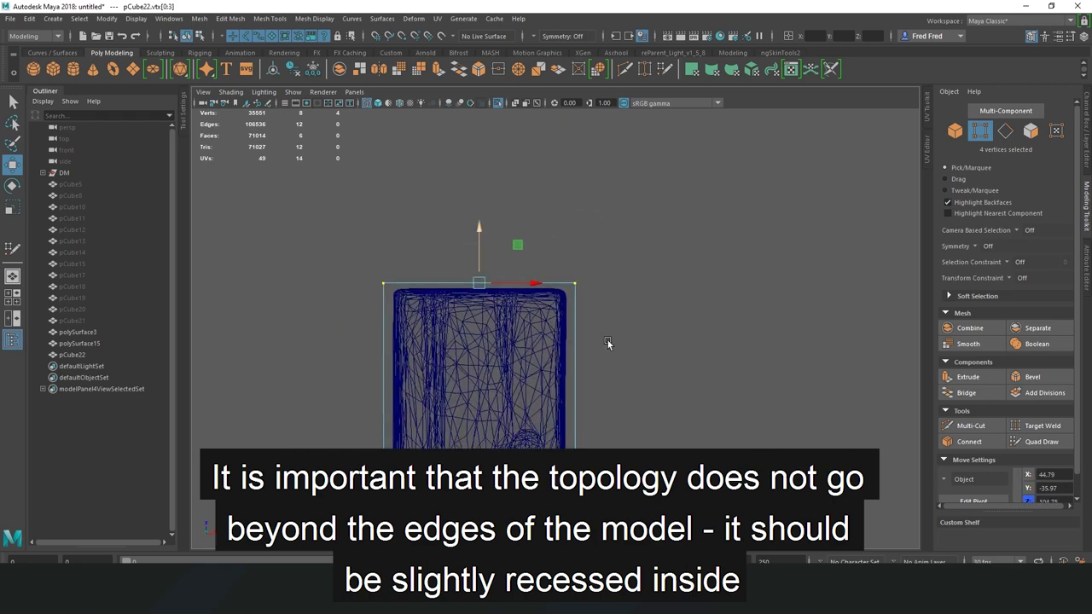
scroll(516, 192, up, 1)
scroll(510, 209, up, 1)
scroll(536, 228, down, 3)
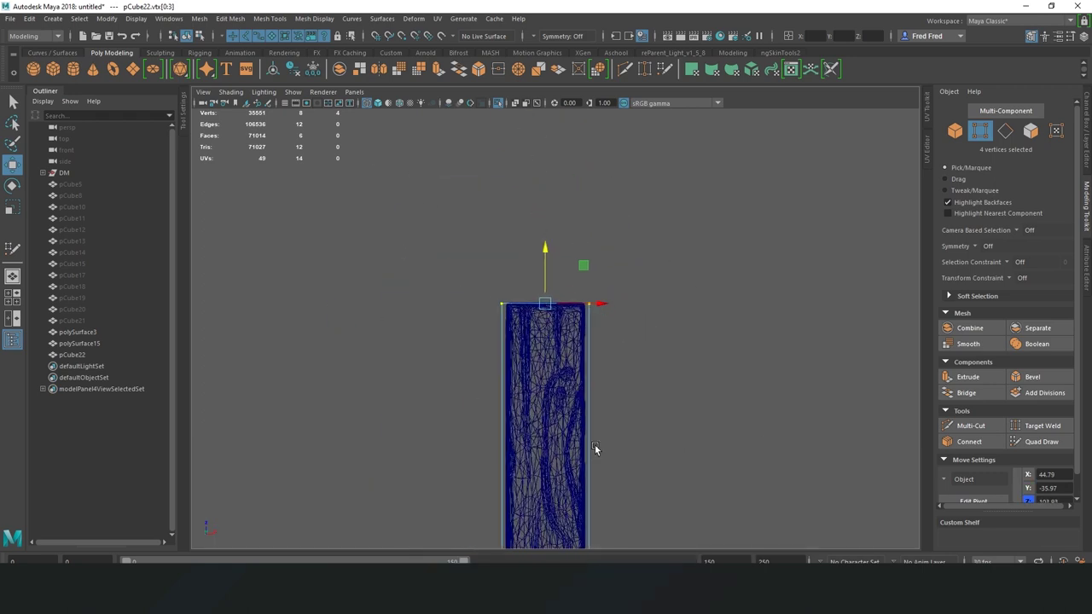
scroll(623, 155, down, 2)
scroll(569, 332, up, 3)
scroll(649, 358, down, 2)
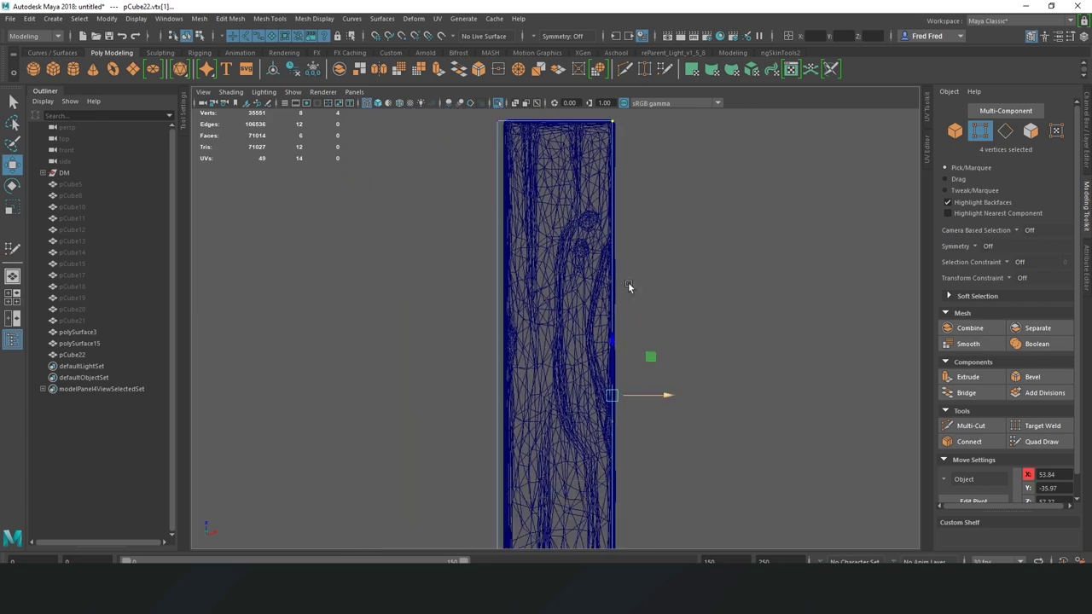
scroll(648, 358, down, 1)
drag(653, 355, 563, 316)
scroll(565, 324, up, 2)
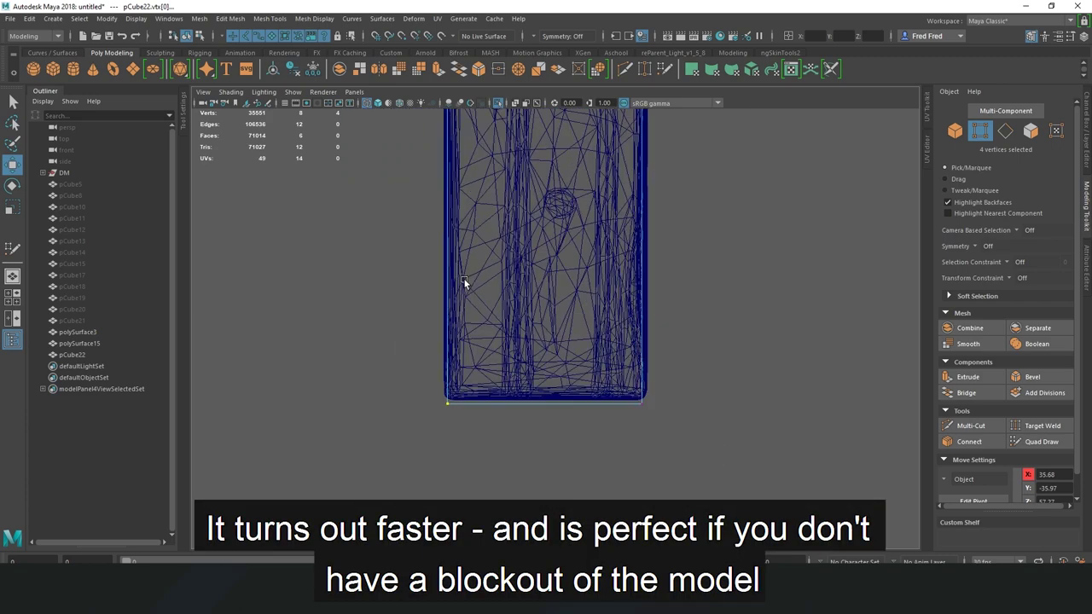
scroll(743, 463, up, 3)
scroll(585, 268, down, 3)
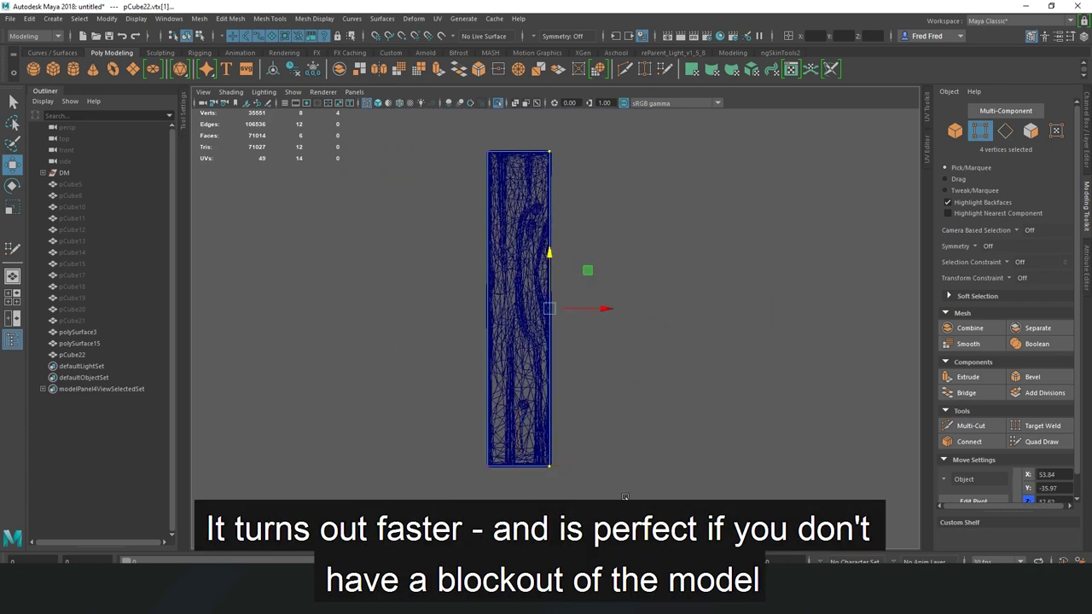
scroll(541, 463, up, 3)
drag(555, 465, 670, 459)
scroll(438, 373, down, 3)
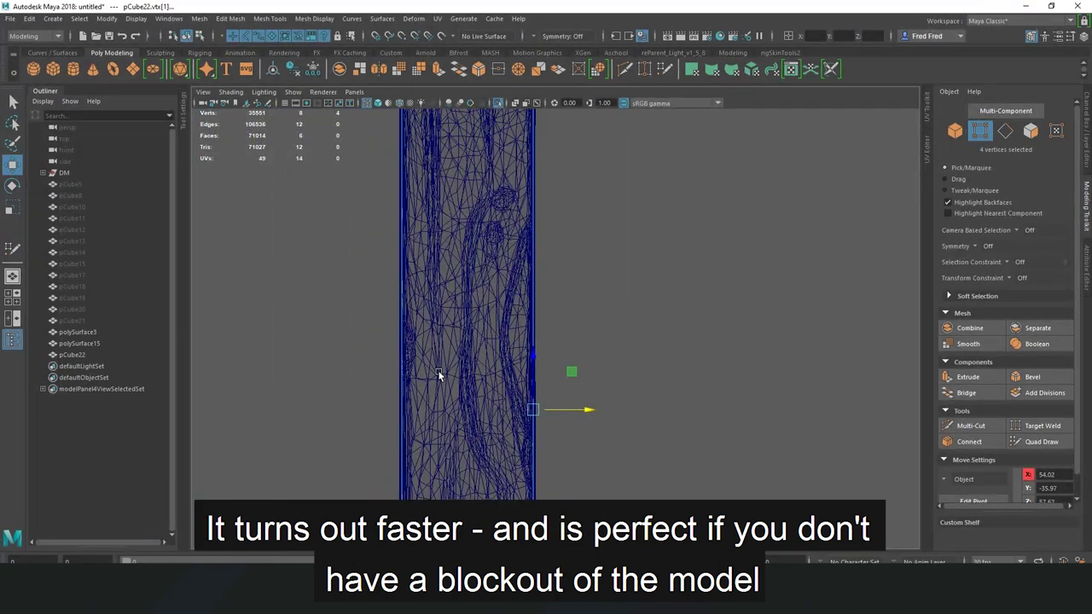
scroll(510, 387, down, 2)
Pull the cube's four top vertices down to the post's end and return to object mode
right_drag(571, 273, 535, 299)
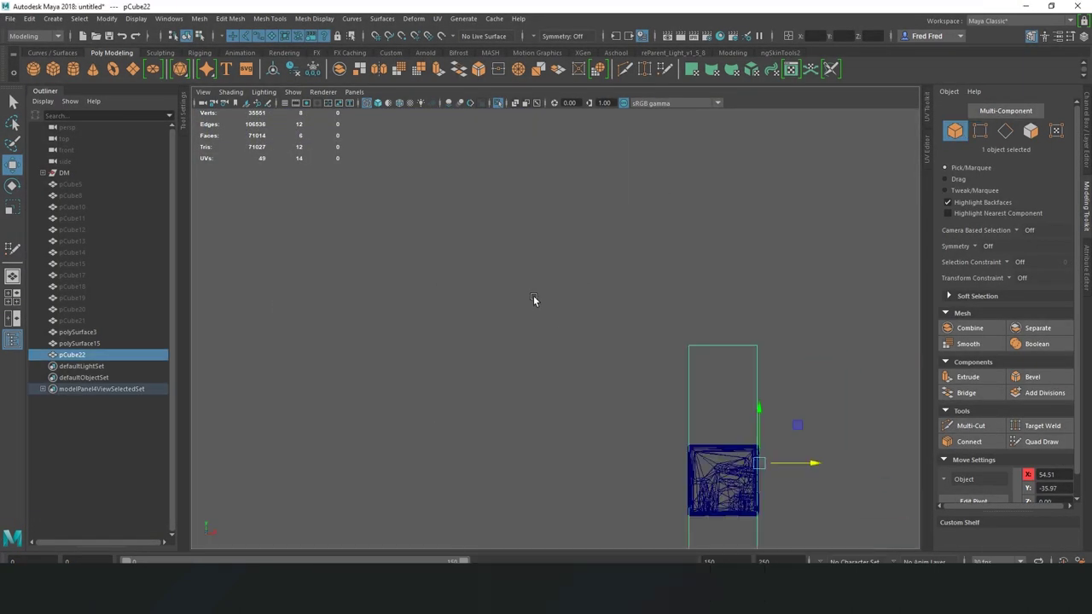
right_drag(475, 192, 476, 163)
drag(452, 150, 705, 268)
scroll(578, 375, up, 3)
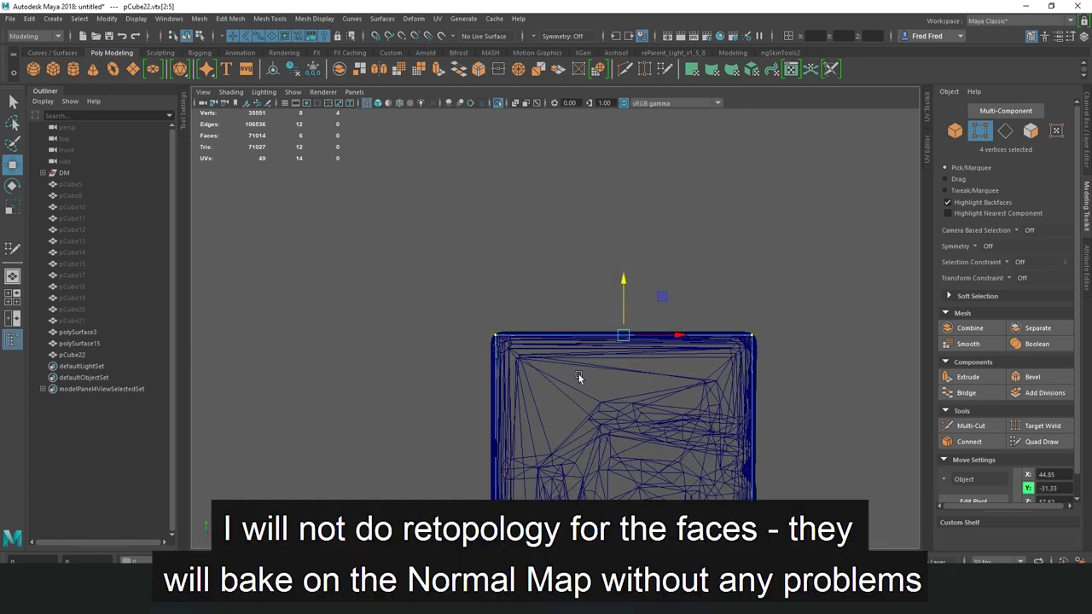
mouse_move(622, 300)
mouse_down()
mouse_move(507, 302)
mouse_move(570, 394)
mouse_up()
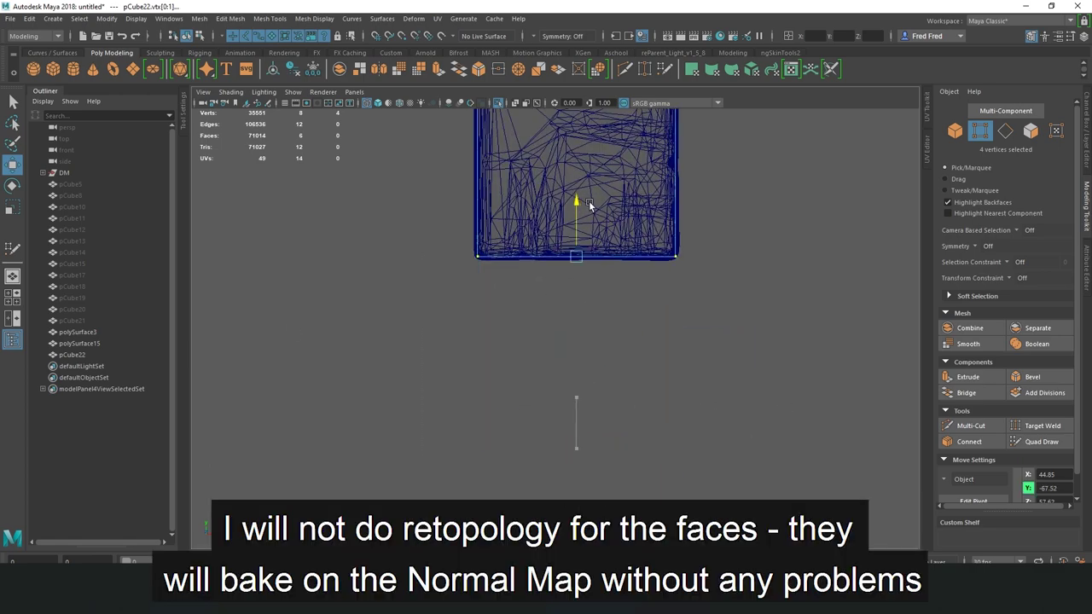
scroll(588, 201, down, 5)
alt+drag(589, 200, 692, 353)
key(F8)
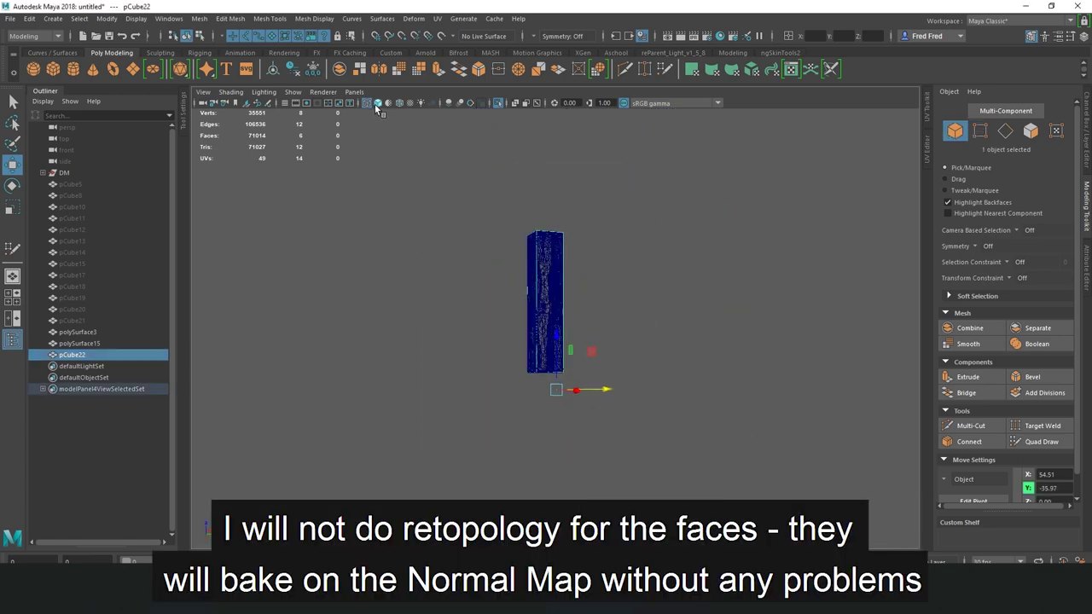
Smooth-shade the scene and isolate the high-poly post polySurface14 to check the box fit
click(376, 103)
scroll(486, 311, up, 5)
scroll(585, 354, up, 2)
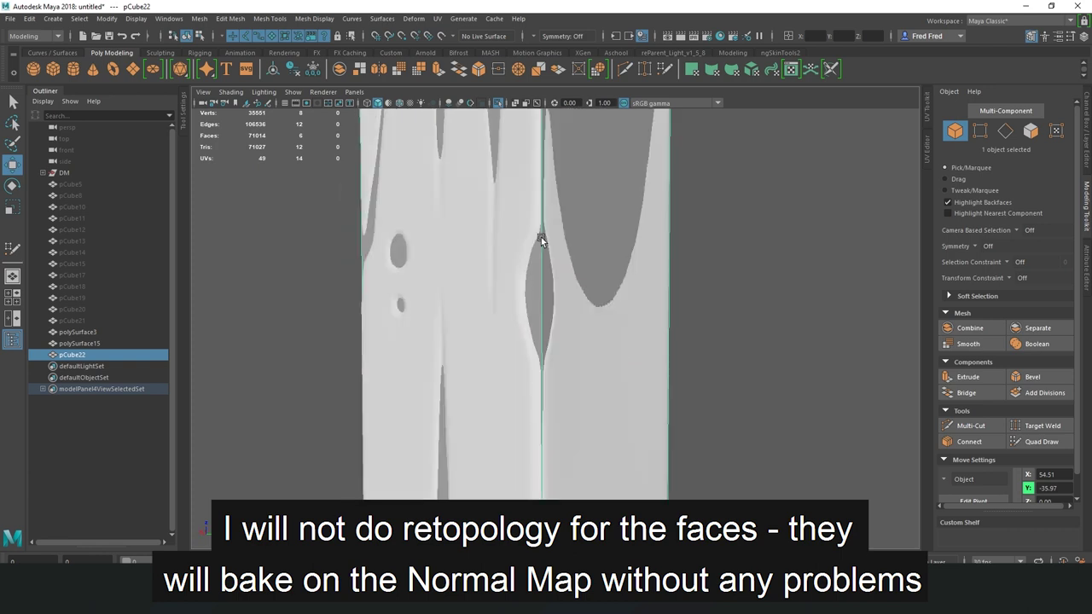
alt+drag(541, 237, 583, 232)
scroll(512, 333, down, 5)
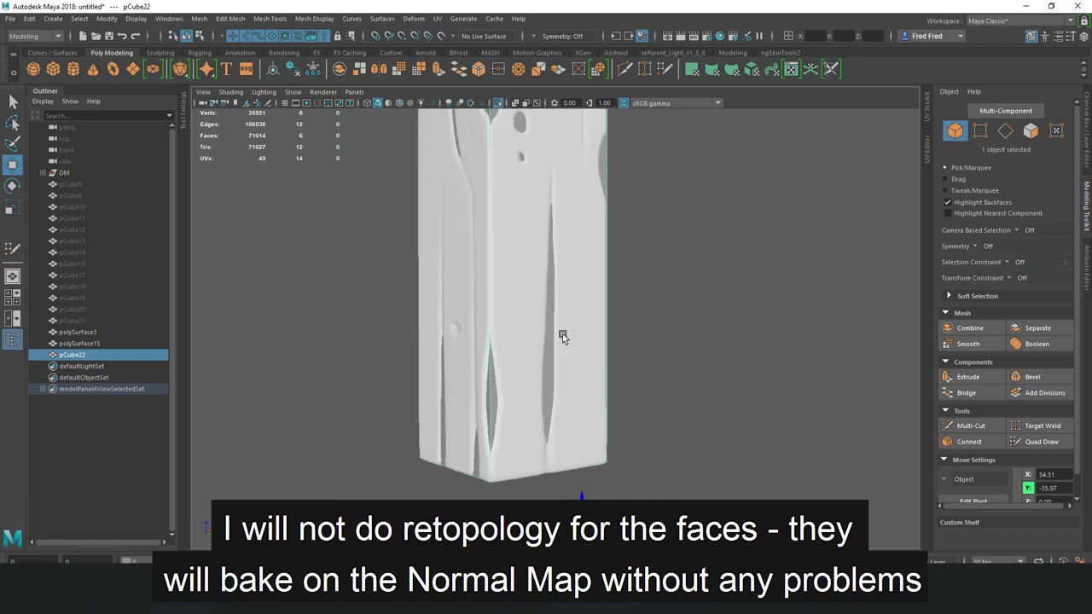
mouse_move(561, 336)
alt+mouse_down()
mouse_move(555, 349)
mouse_move(524, 324)
mouse_move(400, 309)
alt+mouse_up()
click(400, 309)
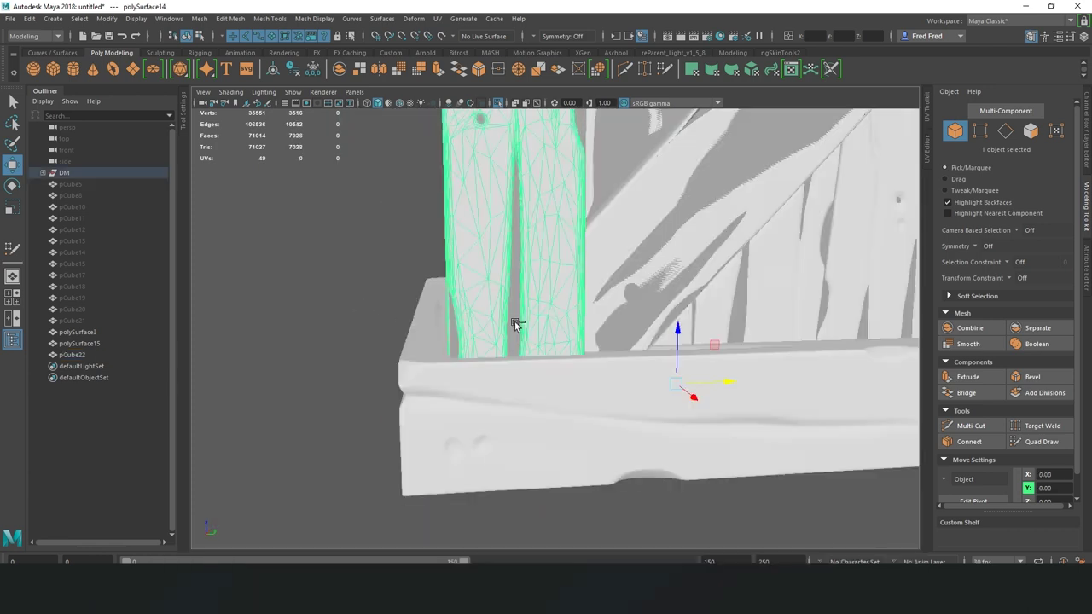
key(f)
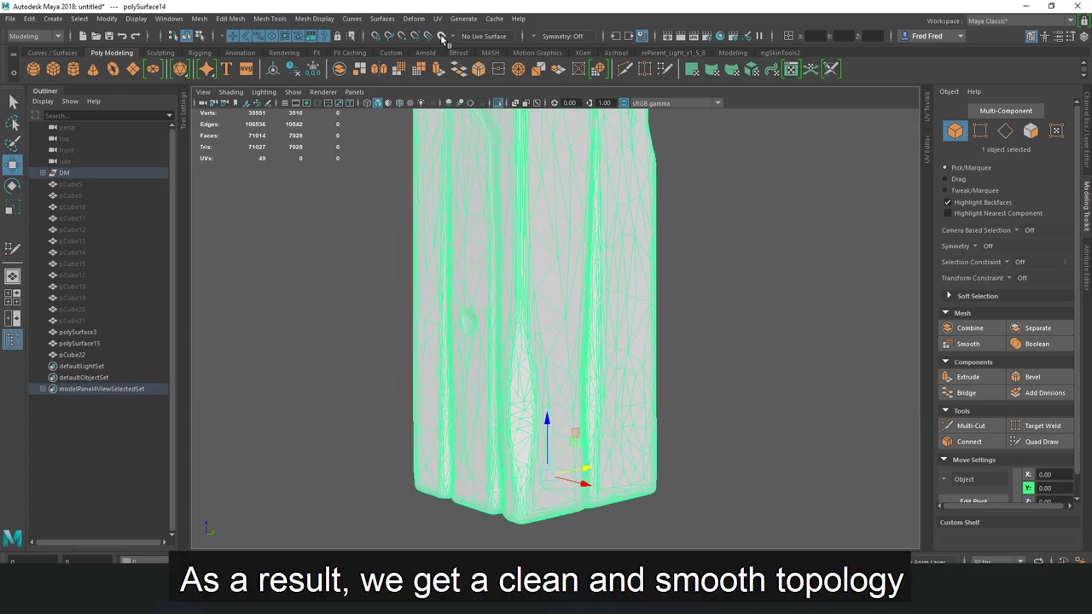
scroll(552, 354, down, 5)
key(ctrl+1)
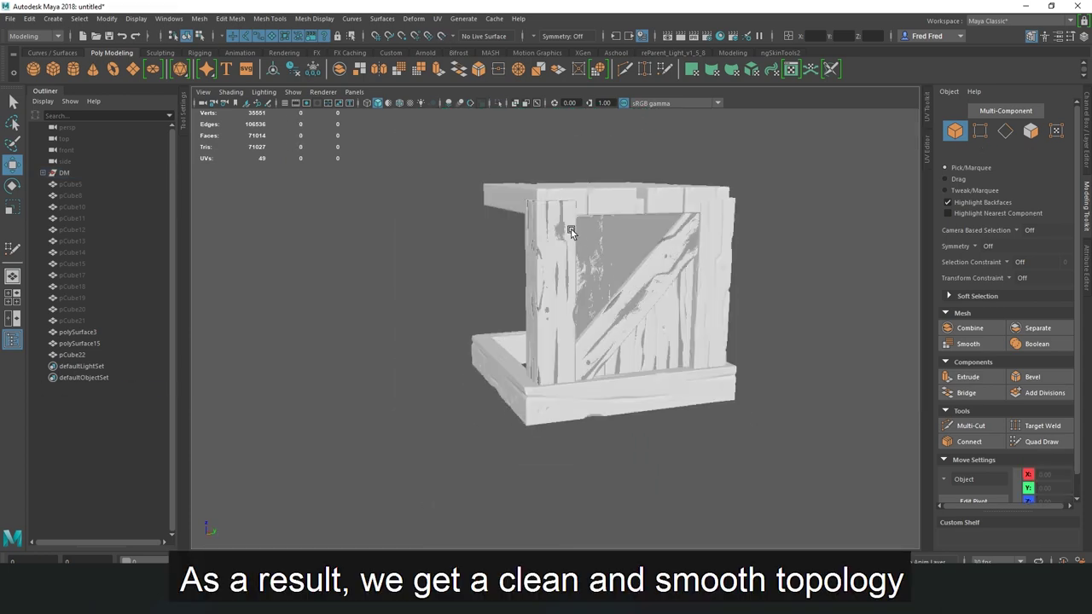
scroll(646, 248, up, 3)
Isolate the right-hand post and check pCube23's fit around it in wireframe
click(555, 298)
alt+drag(555, 299, 481, 279)
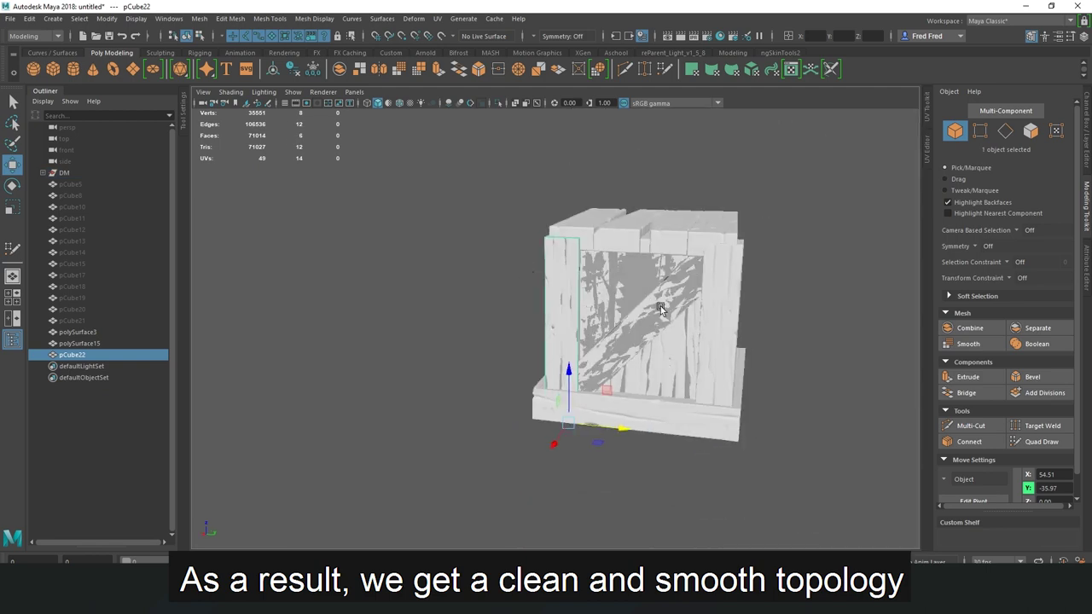
scroll(605, 427, up, 3)
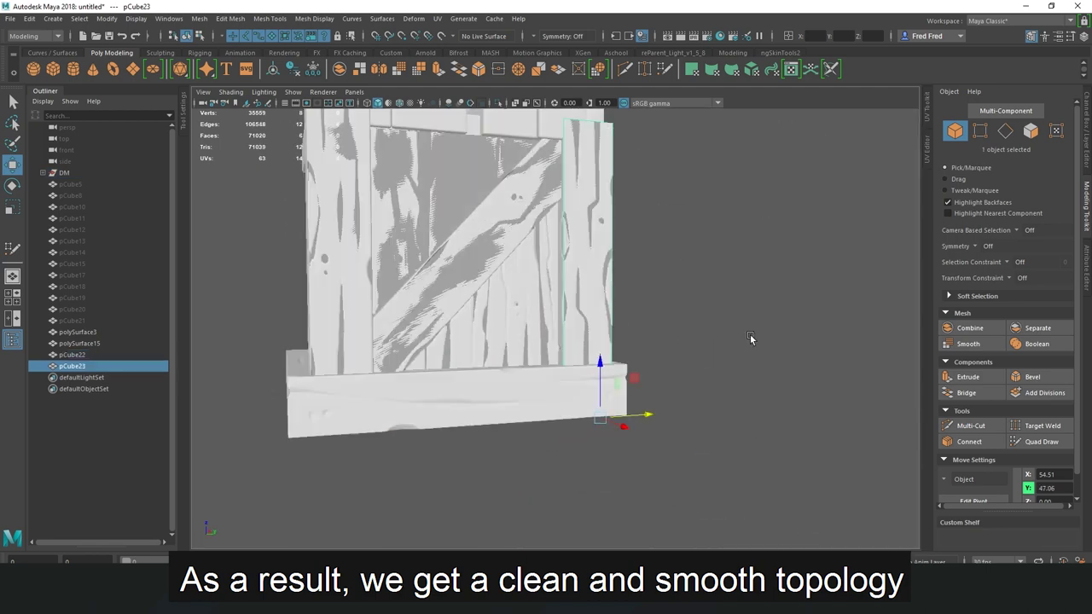
click(589, 239)
key(ctrl+1)
click(549, 244)
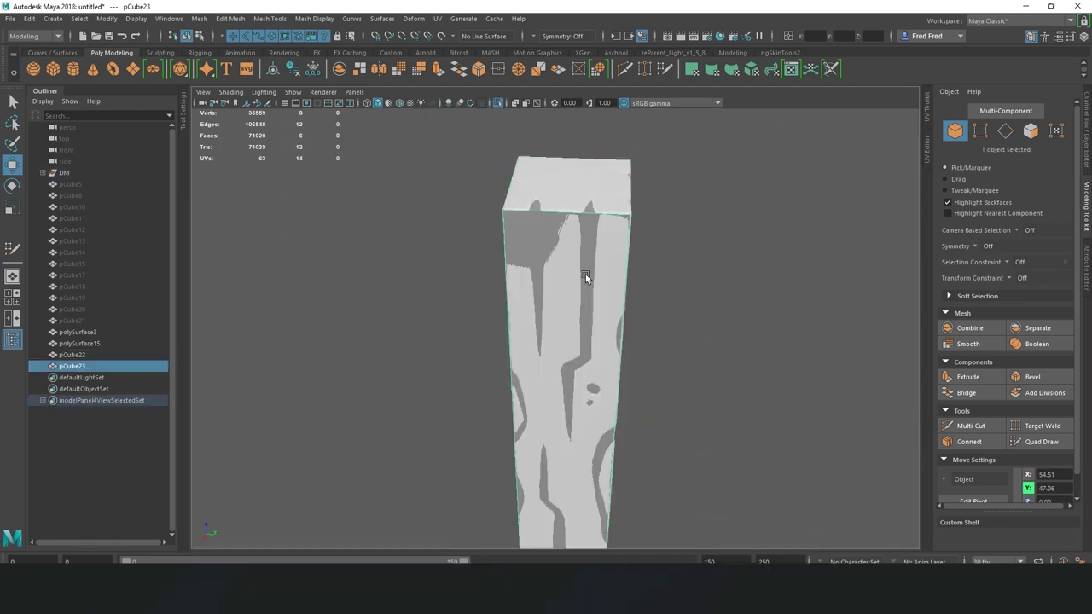
alt+drag(585, 274, 511, 302)
key(ctrl+h)
key(shift+h)
key(f)
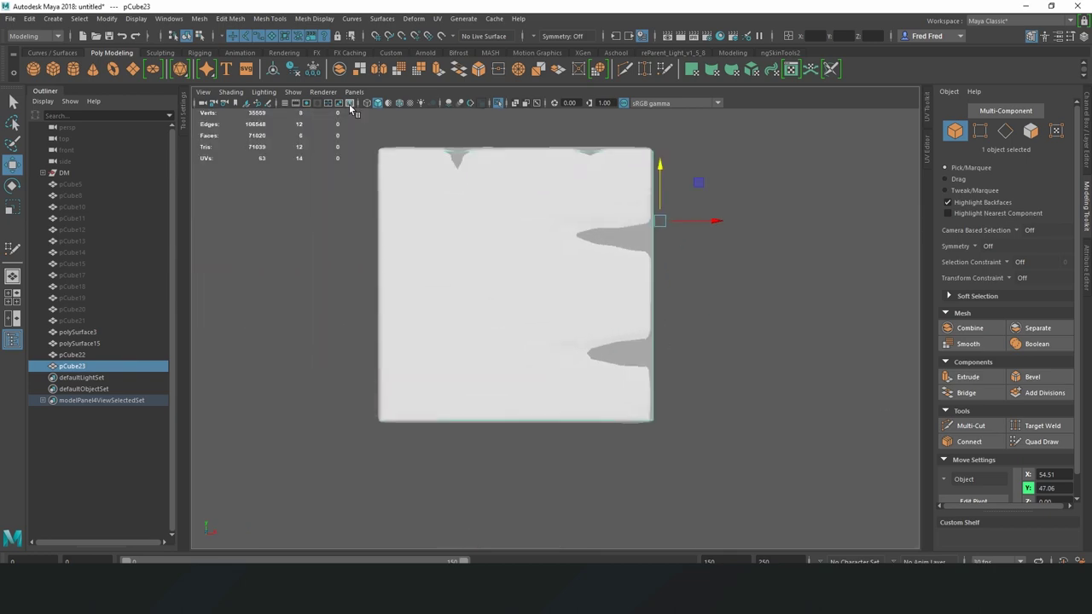
key(4)
click(704, 215)
click(501, 184)
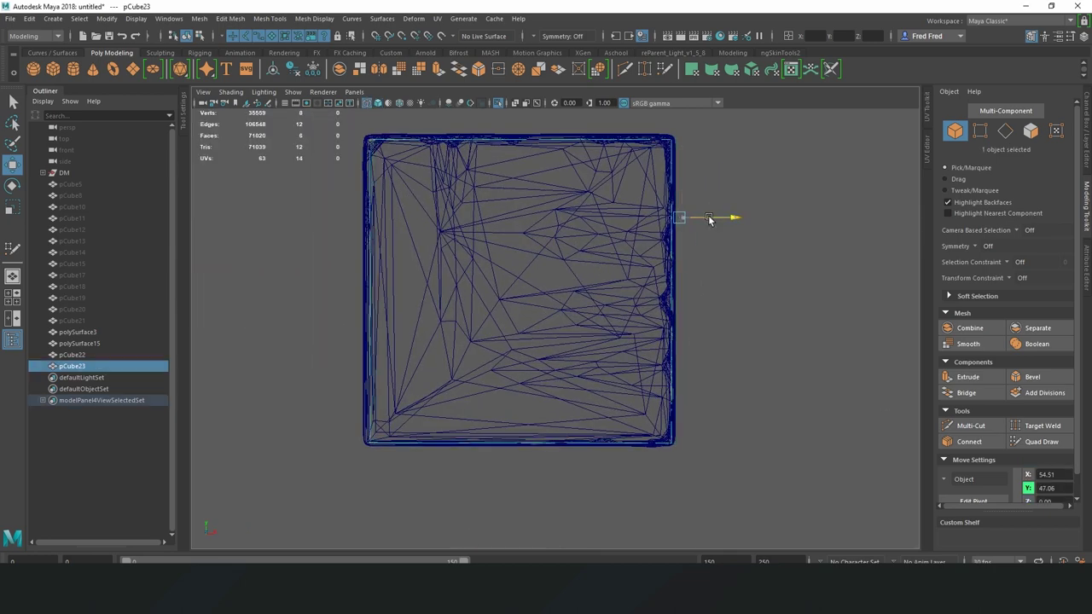
Return to a shaded perspective view of the whole crate and select its bottom frame
drag(682, 191, 731, 153)
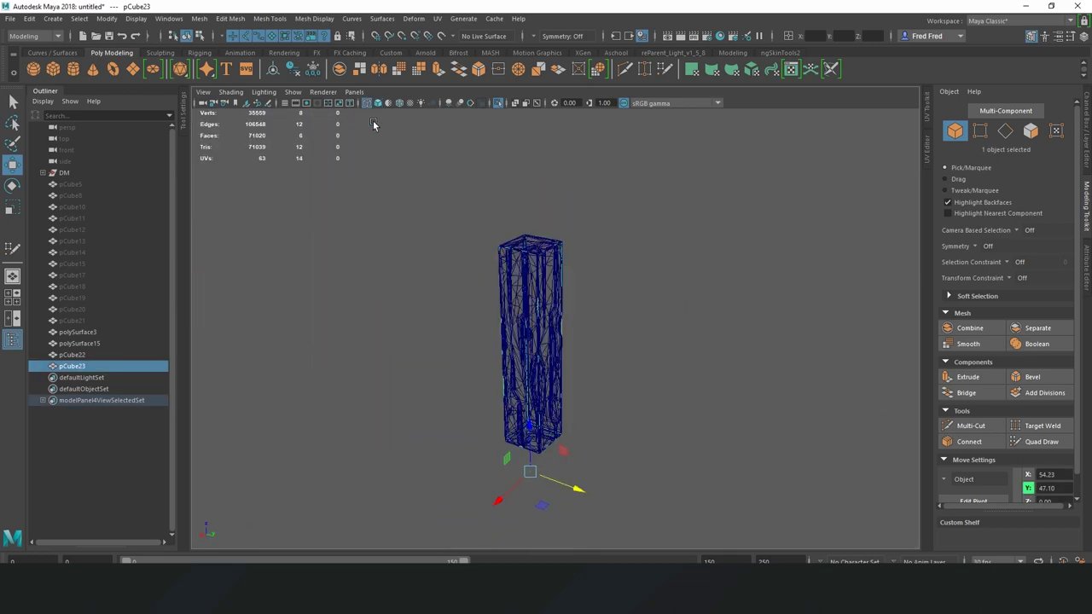
key(6)
key(ctrl+1)
alt+drag(777, 338, 688, 307)
scroll(520, 373, down, 3)
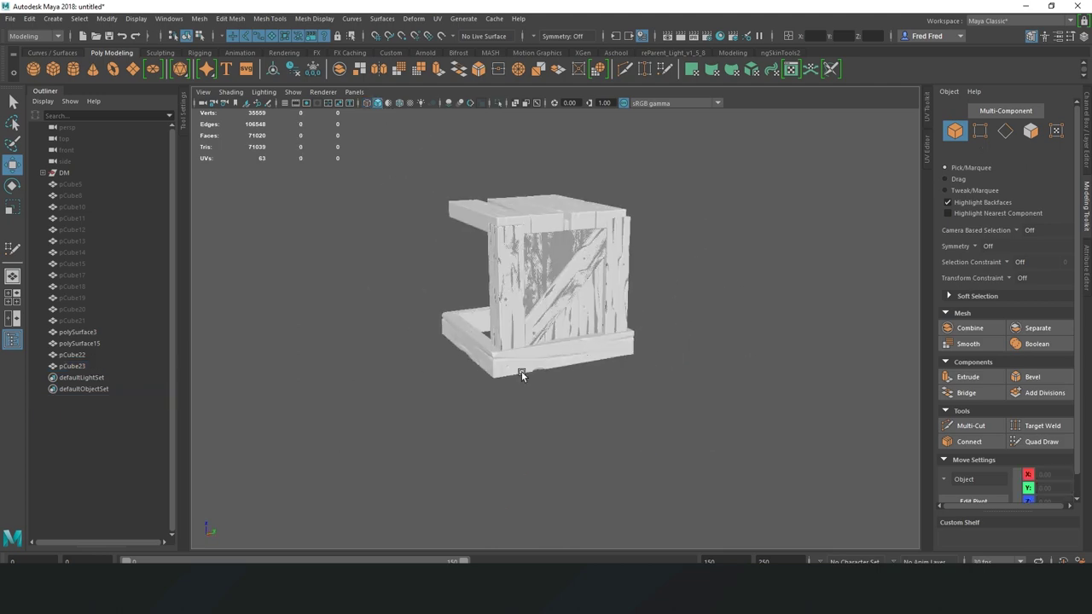
scroll(517, 397, up, 4)
click(562, 393)
alt+right_drag(563, 393, 217, 149)
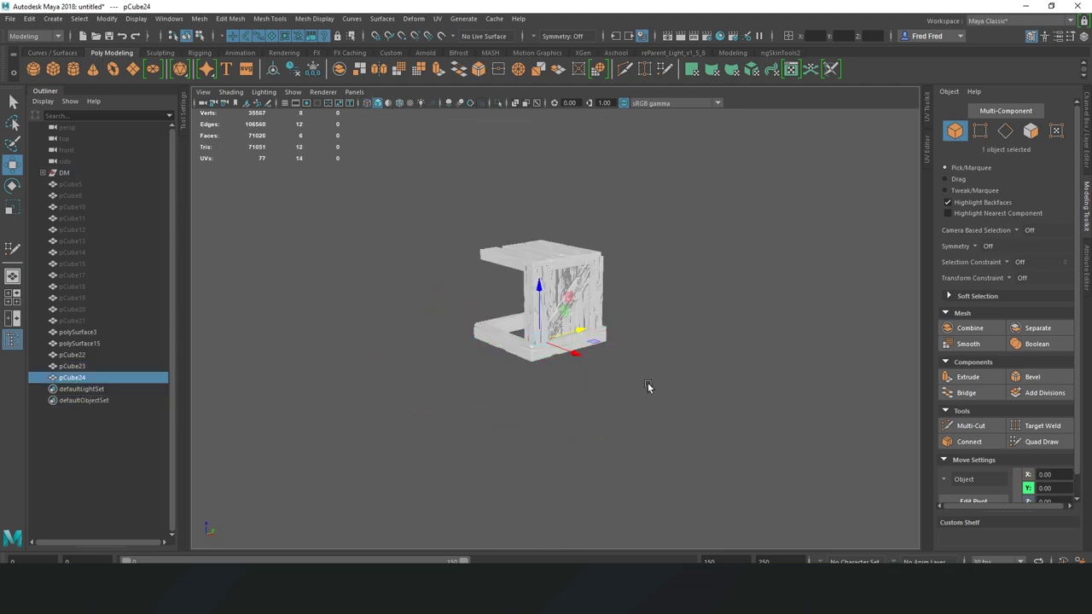
Scale the new box pCube24 up around the crate and isolate it with the bottom frame
key(r)
middle_drag(648, 384, 632, 342)
scroll(631, 344, up, 3)
scroll(431, 359, up, 3)
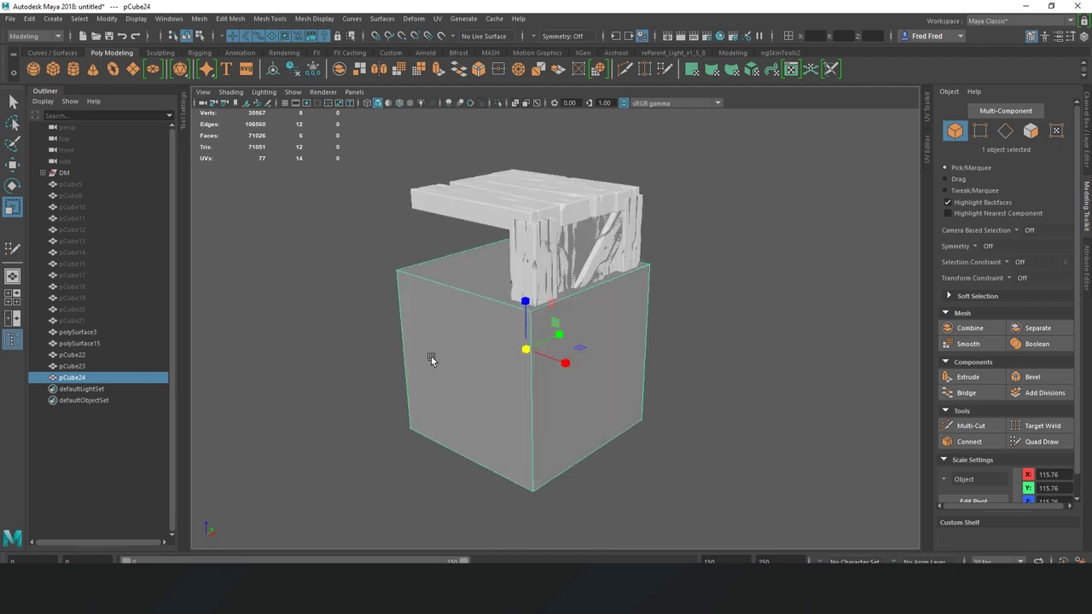
shift+click(524, 348)
key(ctrl+1)
click(378, 104)
In top view, extrude pCube24's top face inward with an offset of 10
drag(432, 239, 432, 218)
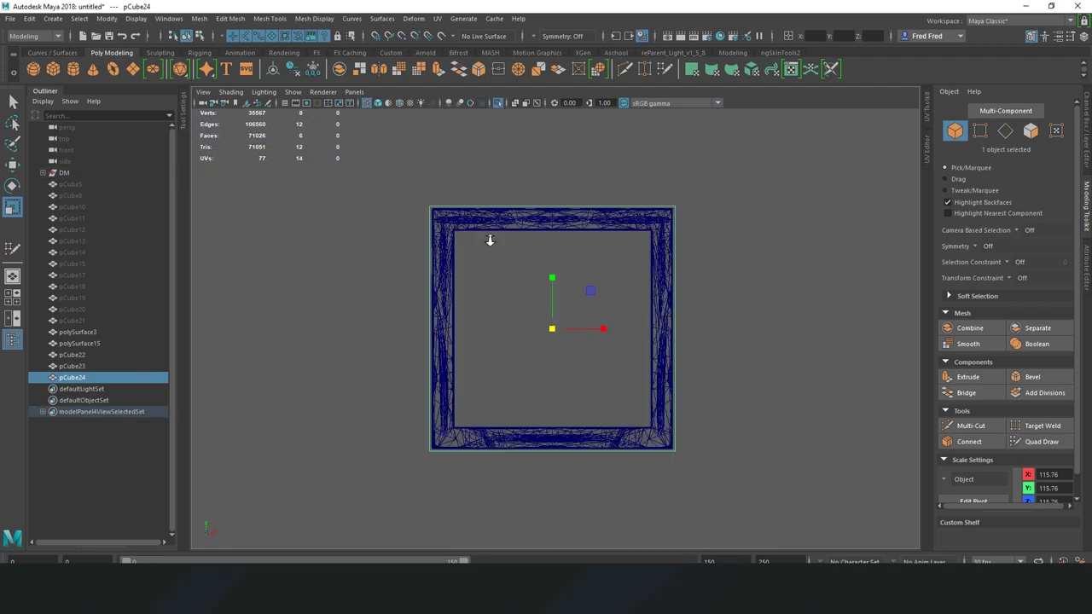
scroll(516, 320, up, 3)
scroll(492, 314, down, 2)
scroll(438, 277, down, 2)
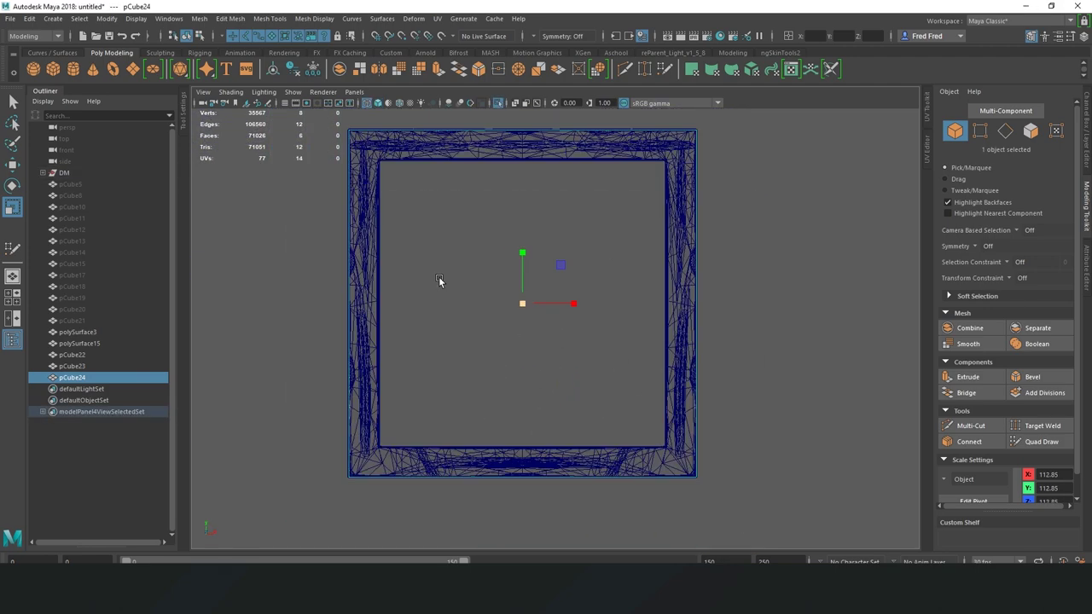
key(F11)
click(475, 260)
click(980, 379)
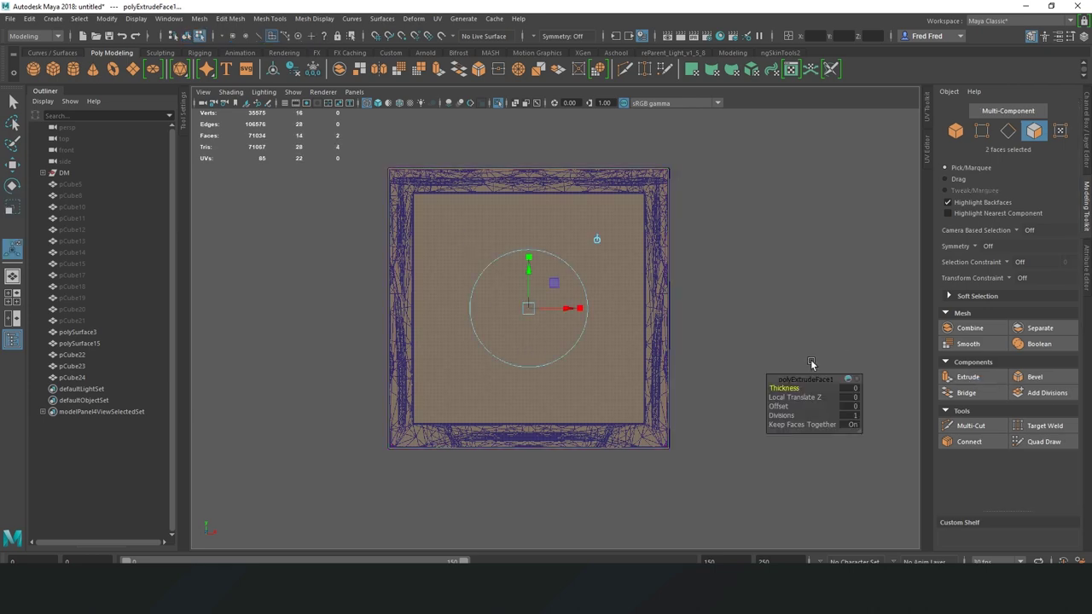
drag(777, 406, 834, 412)
scroll(472, 200, up, 5)
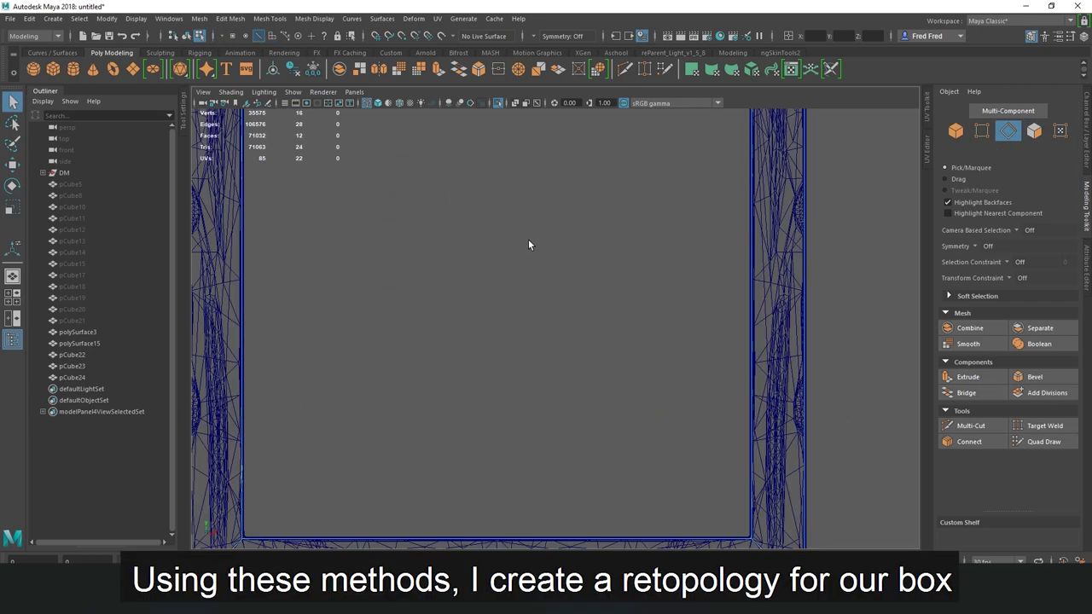
Select the opening's edge loops and bridge them to make a hollow square frame
key(space)
key(F10)
key(5)
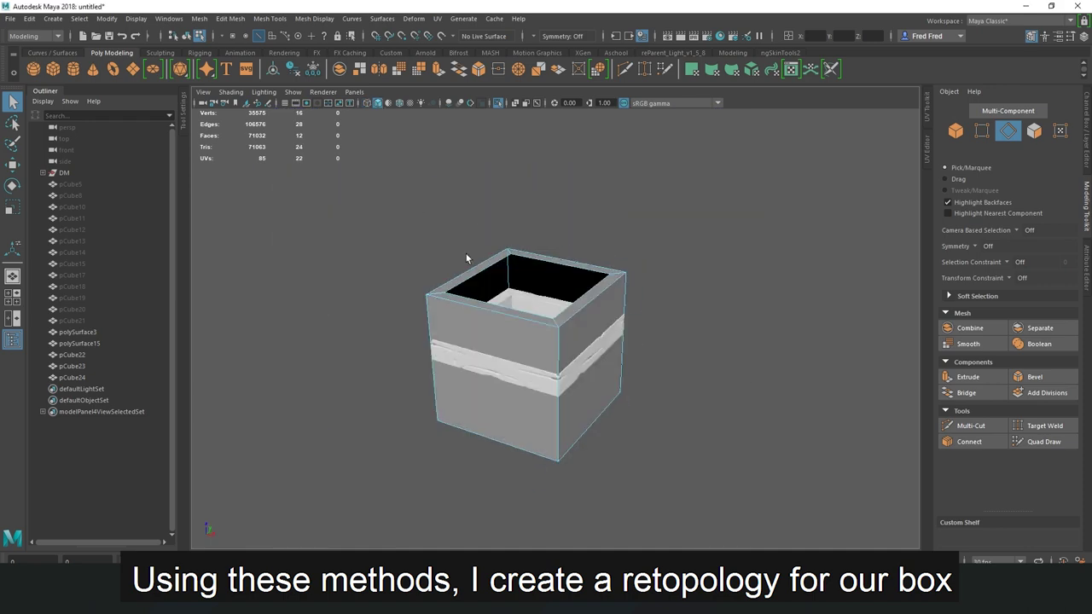
double_click(466, 254)
mouse_move(466, 254)
alt+mouse_down()
mouse_move(497, 353)
mouse_move(453, 267)
alt+mouse_up()
mouse_move(452, 266)
shift+right_down()
mouse_move(462, 433)
mouse_move(437, 404)
shift+right_up()
right_drag(627, 176, 598, 162)
In front view, squash pCube24 vertically toward the bottom frame's height
click(29, 18)
click(239, 175)
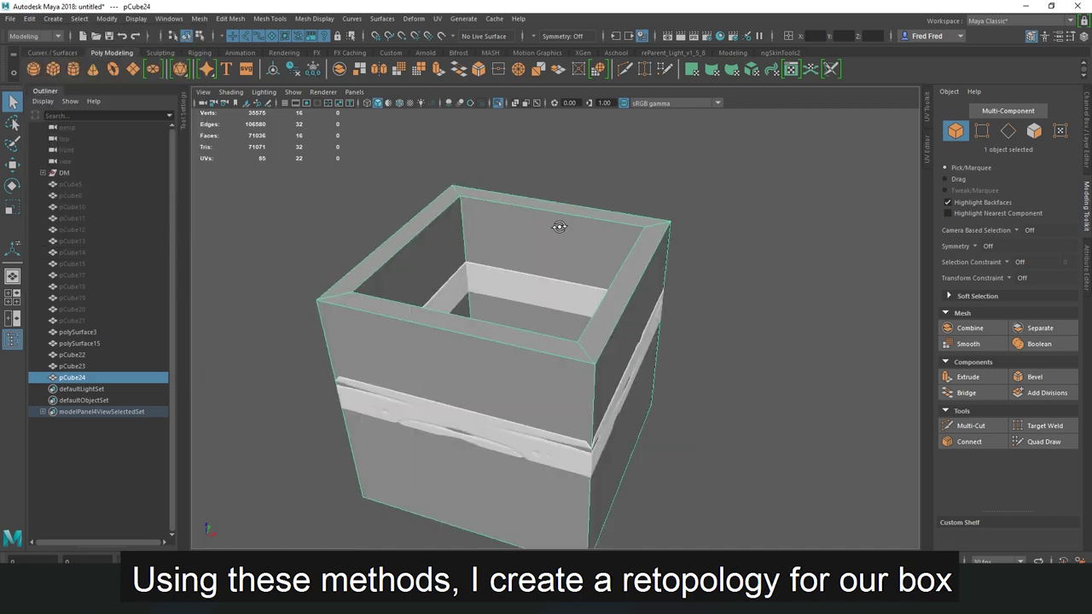
key(space)
drag(384, 307, 384, 342)
key(f)
key(r)
drag(524, 341, 523, 391)
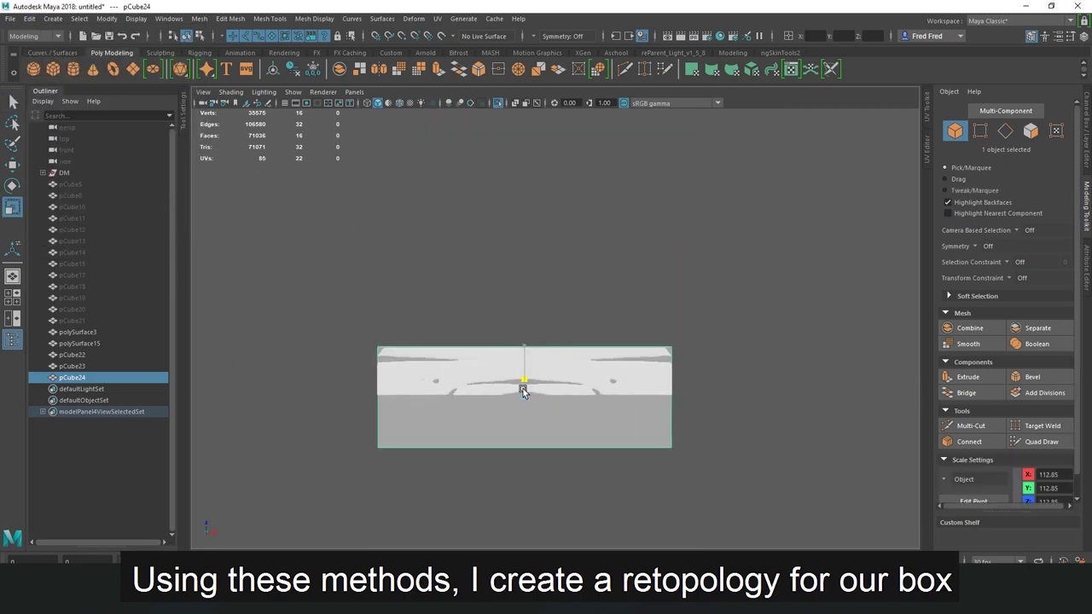
With X-Ray on, move pCube24's bottom vertices to fit the crate's bottom frame
click(367, 101)
right_drag(290, 307, 273, 357)
drag(308, 418, 853, 461)
key(w)
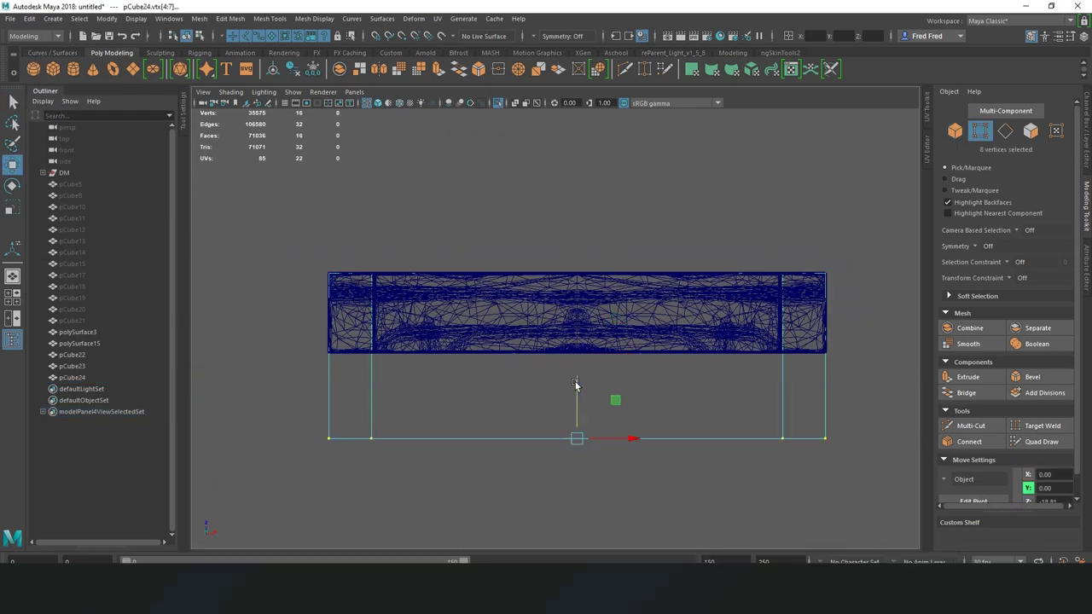
scroll(467, 310, up, 3)
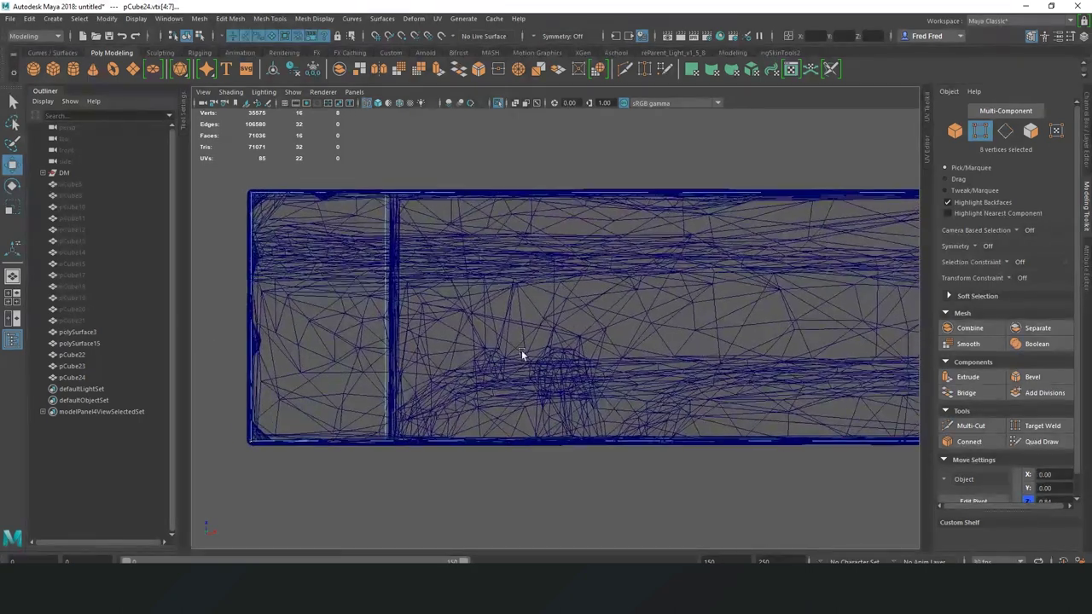
scroll(521, 350, down, 5)
key(space)
drag(470, 244, 205, 120)
Turn off X-Ray, return to Object mode, exit isolation and select the top boards
click(376, 105)
key(F8)
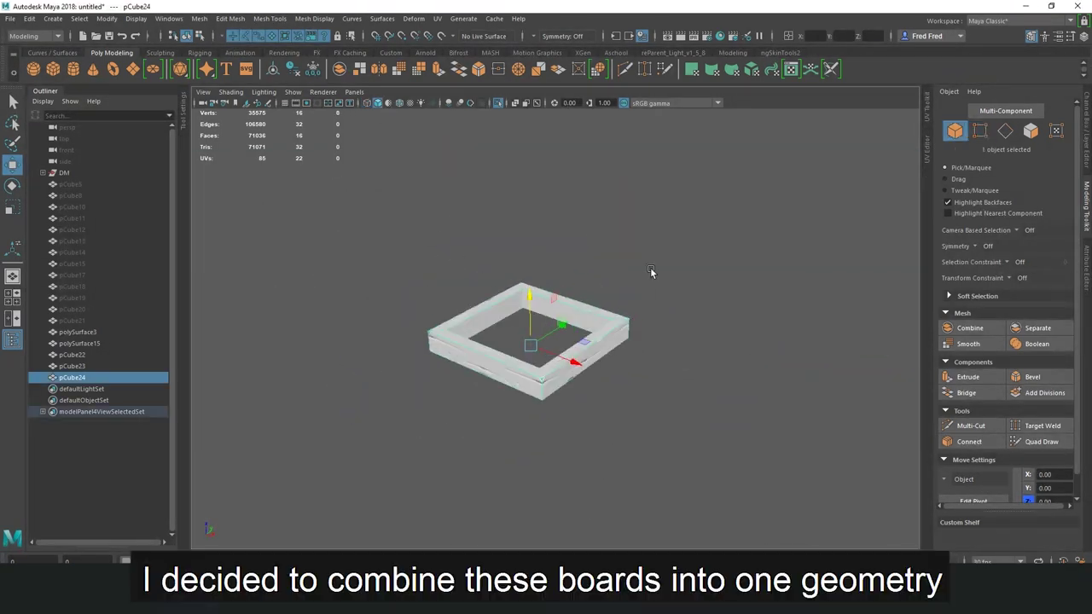
click(650, 267)
key(ctrl+1)
mouse_move(461, 365)
alt+mouse_down()
mouse_move(453, 347)
mouse_move(546, 256)
alt+mouse_up()
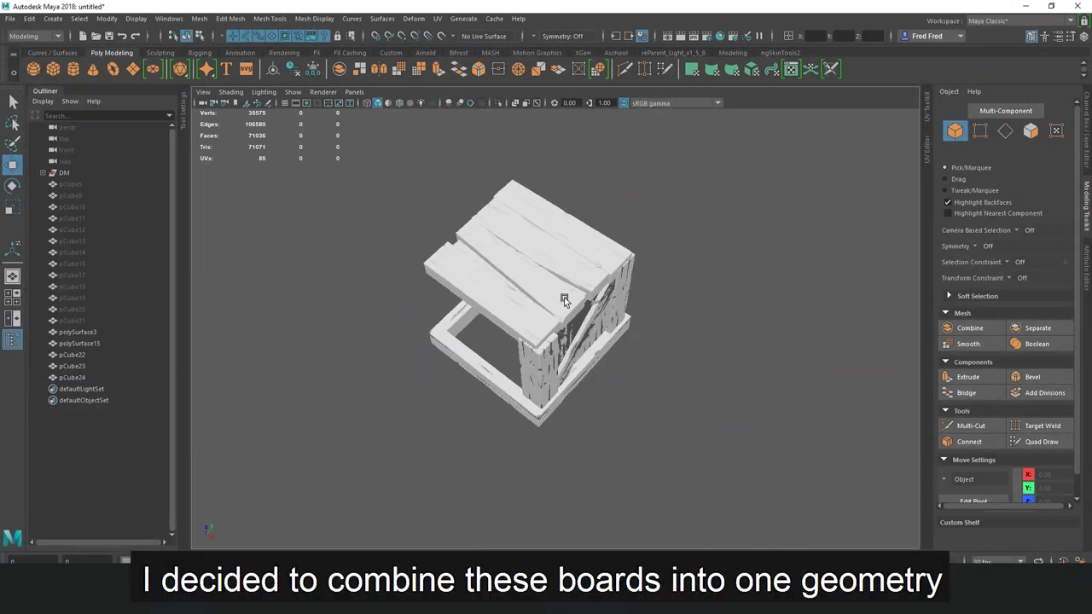
click(538, 196)
scroll(604, 261, up, 3)
scroll(604, 261, down, 3)
Combine the top boards into one mesh with Mesh > Combine, isolate it and make it live
click(199, 18)
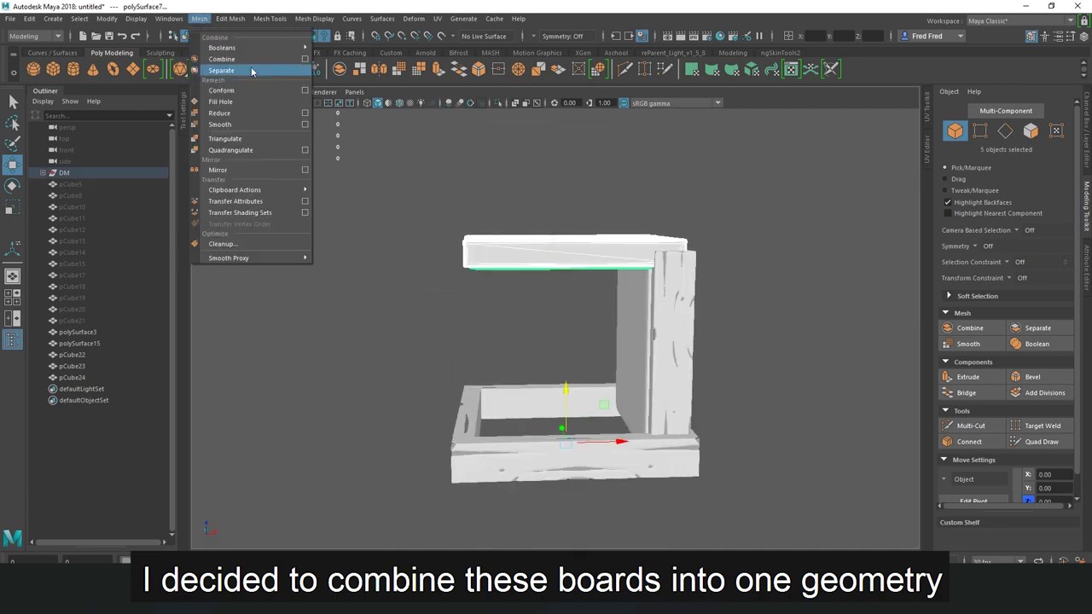
click(251, 66)
key(ctrl+1)
scroll(585, 356, down, 2)
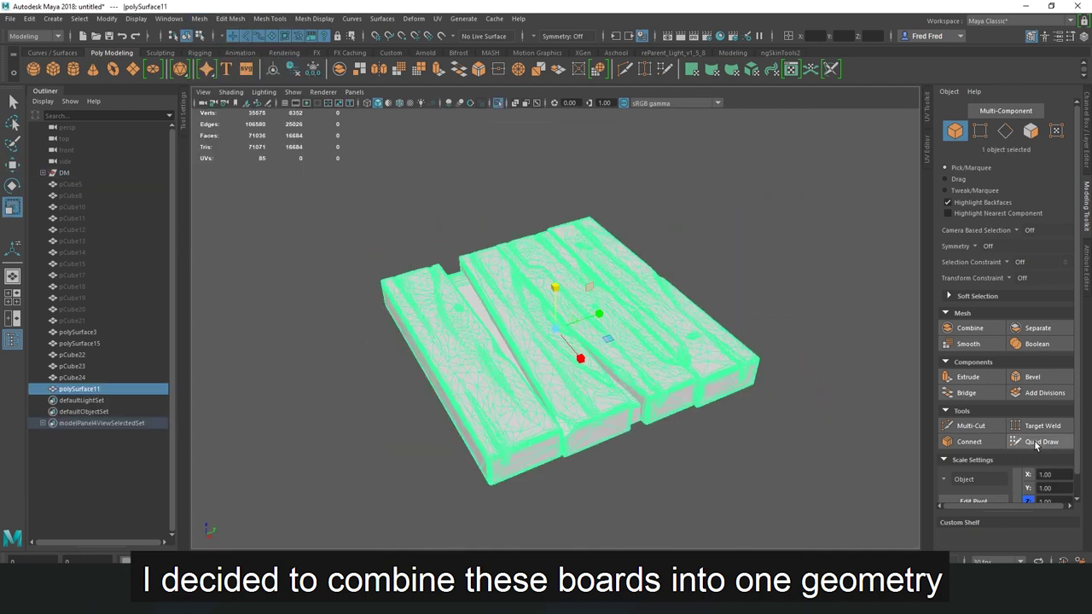
click(540, 199)
click(441, 37)
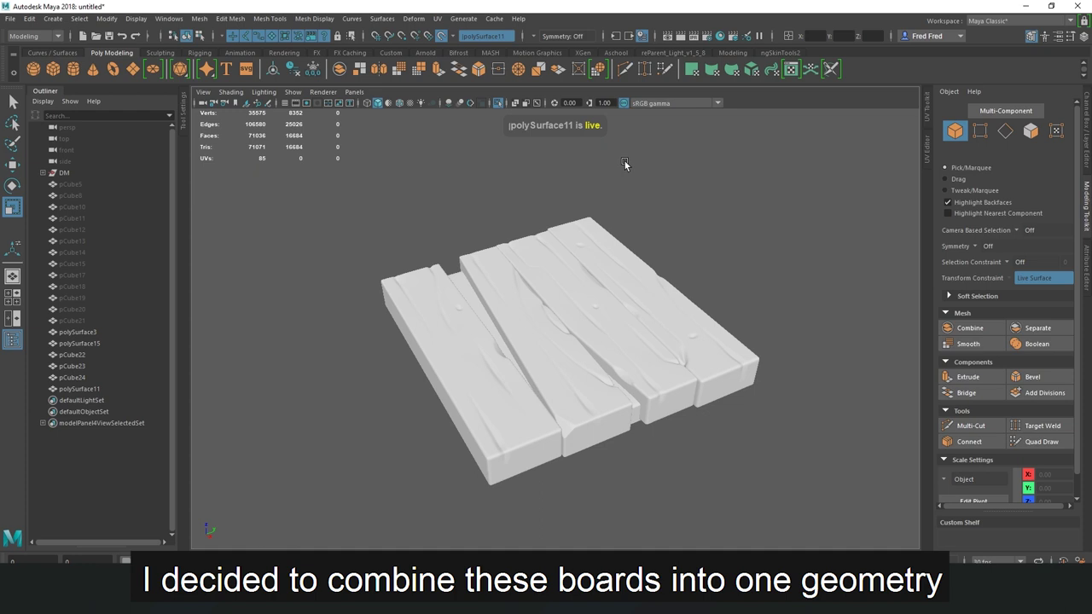
Quad Draw a top face over the planks and extend side faces down from it
click(1035, 443)
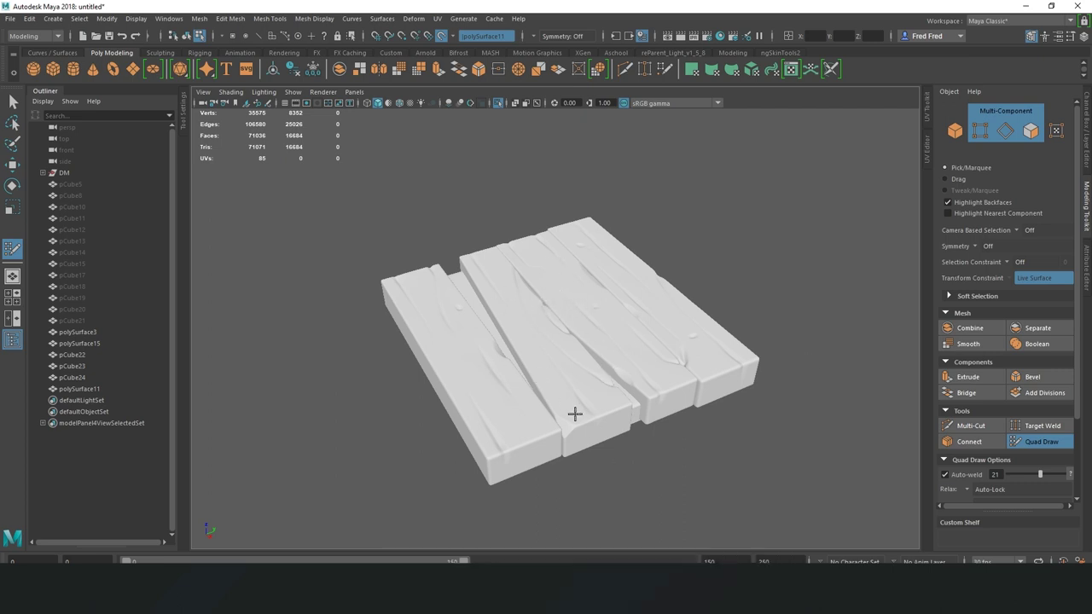
mouse_move(574, 414)
alt+mouse_down()
mouse_move(546, 378)
mouse_move(572, 364)
mouse_move(499, 306)
alt+mouse_up()
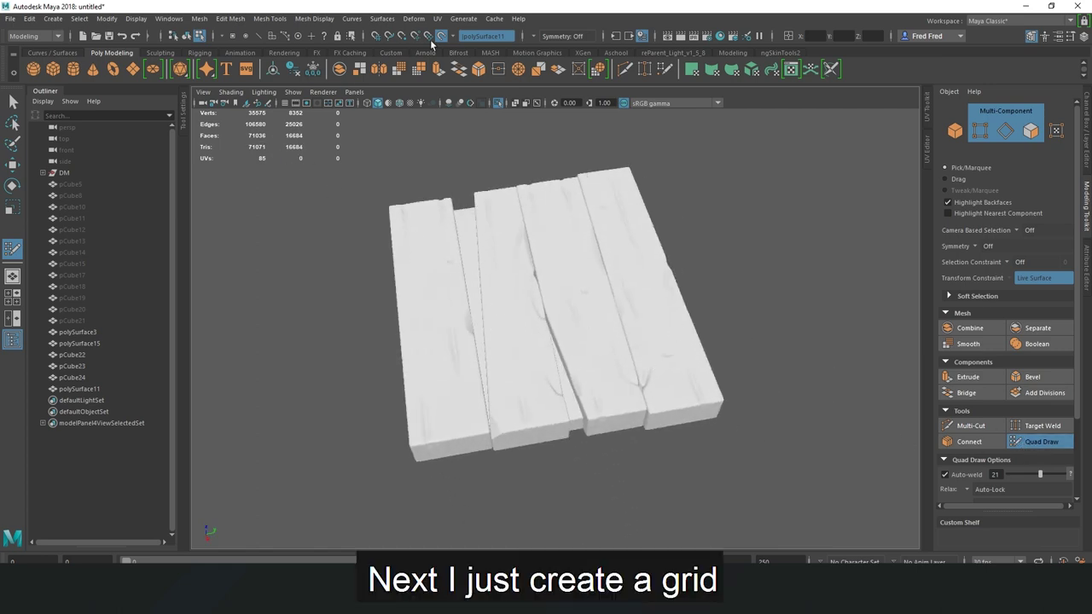
mouse_move(481, 335)
alt+mouse_down()
mouse_move(524, 316)
mouse_move(412, 405)
alt+mouse_up()
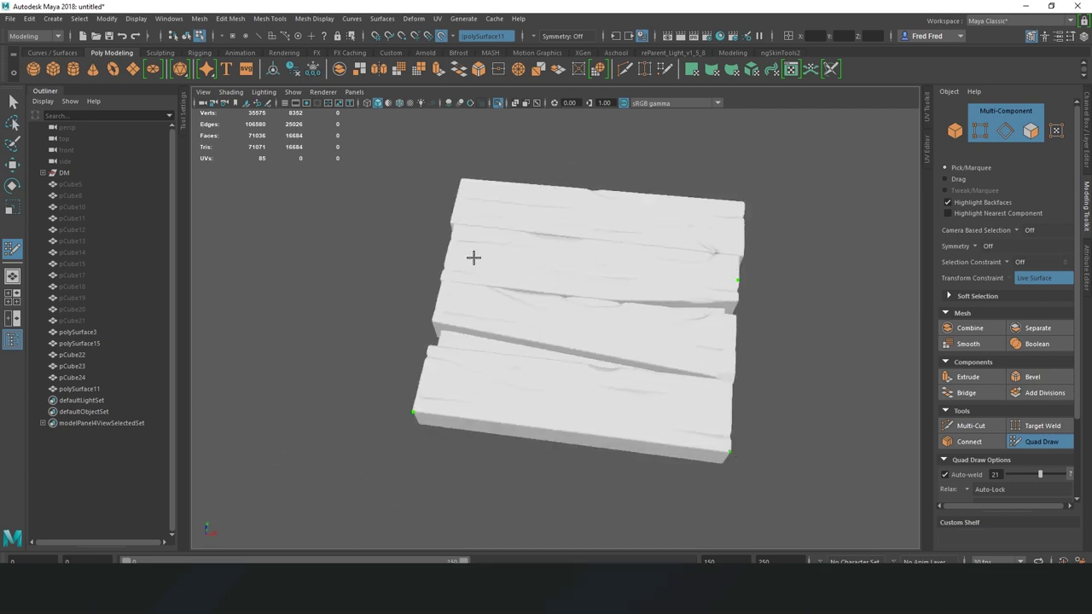
click(446, 243)
shift+click(576, 342)
alt+drag(576, 341, 571, 304)
alt+middle_drag(571, 305, 370, 307)
alt+drag(370, 307, 461, 310)
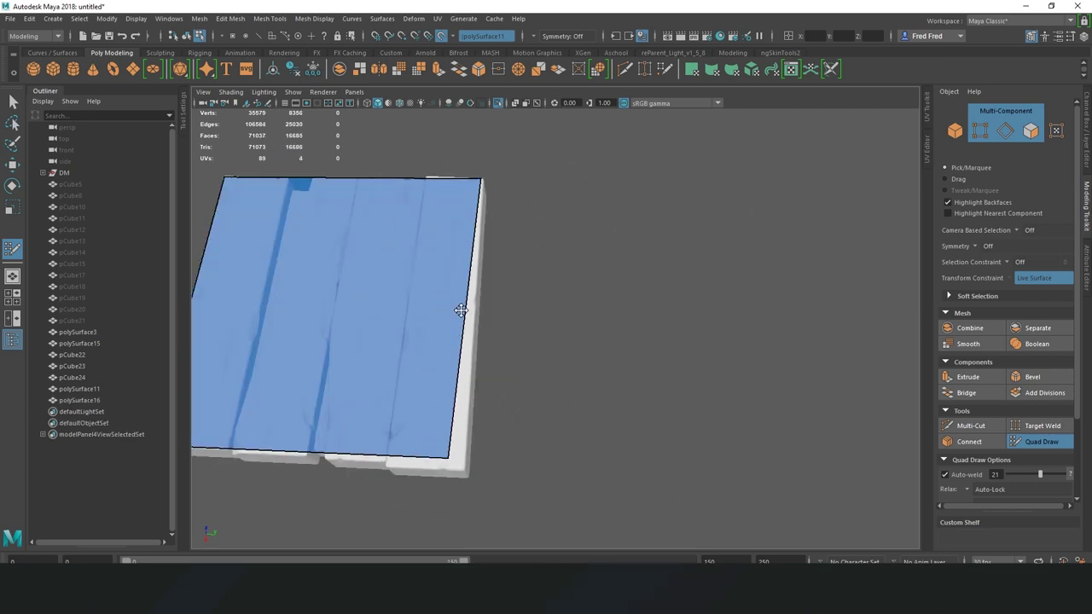
mouse_move(513, 448)
alt+mouse_down()
mouse_move(510, 345)
mouse_move(576, 401)
mouse_move(718, 370)
mouse_move(490, 338)
mouse_move(520, 296)
alt+mouse_up()
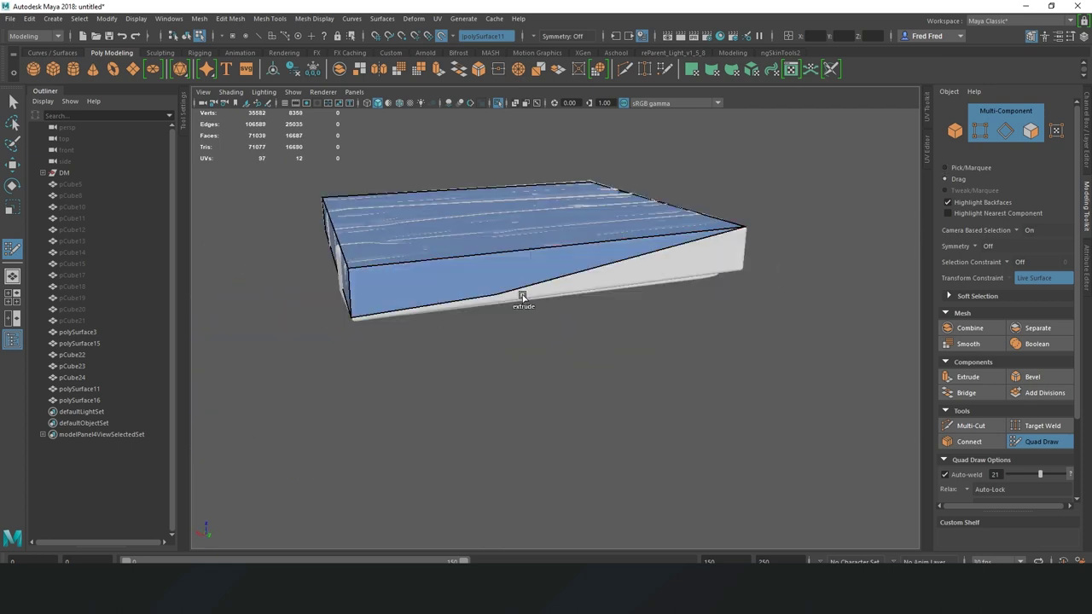
scroll(599, 264, down, 2)
mouse_move(599, 264)
alt+mouse_down()
mouse_move(436, 358)
mouse_move(453, 298)
mouse_move(616, 310)
mouse_move(724, 342)
mouse_move(439, 276)
mouse_move(500, 273)
mouse_move(452, 267)
alt+mouse_up()
shift+click(616, 310)
Exit Quad Draw and select the new low-poly slab polySurface16
key(q)
right_click(389, 199)
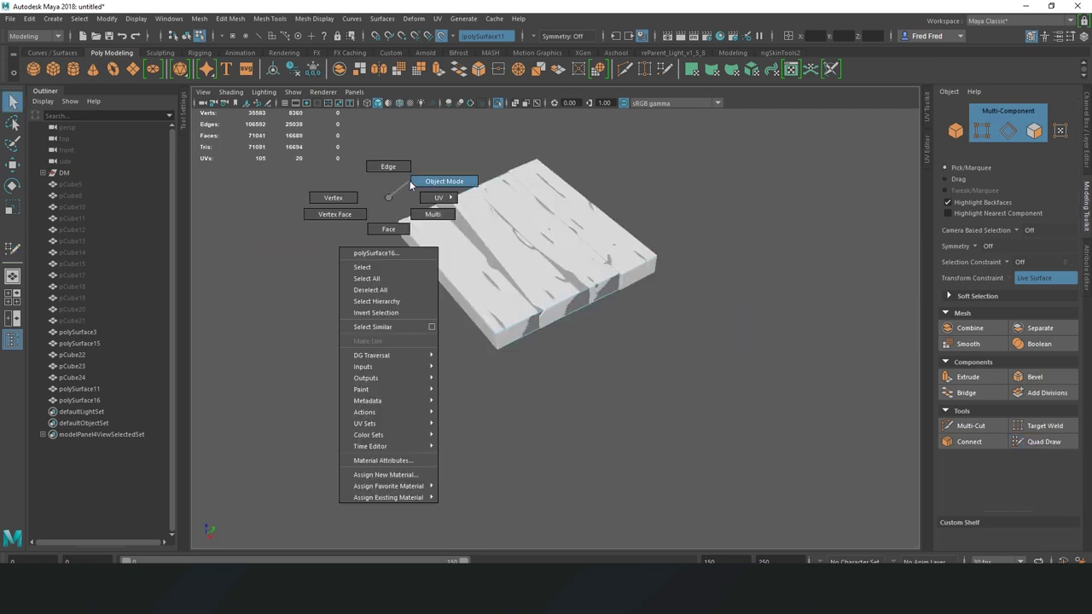
click(409, 181)
mouse_move(426, 175)
alt+mouse_down()
mouse_move(597, 349)
mouse_move(559, 248)
alt+mouse_up()
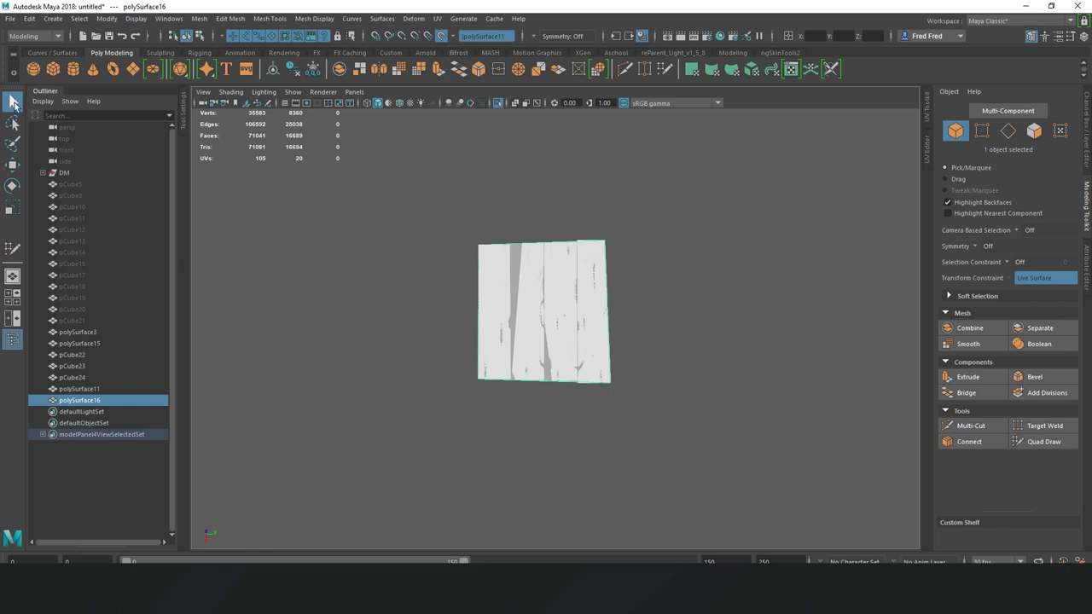
click(12, 250)
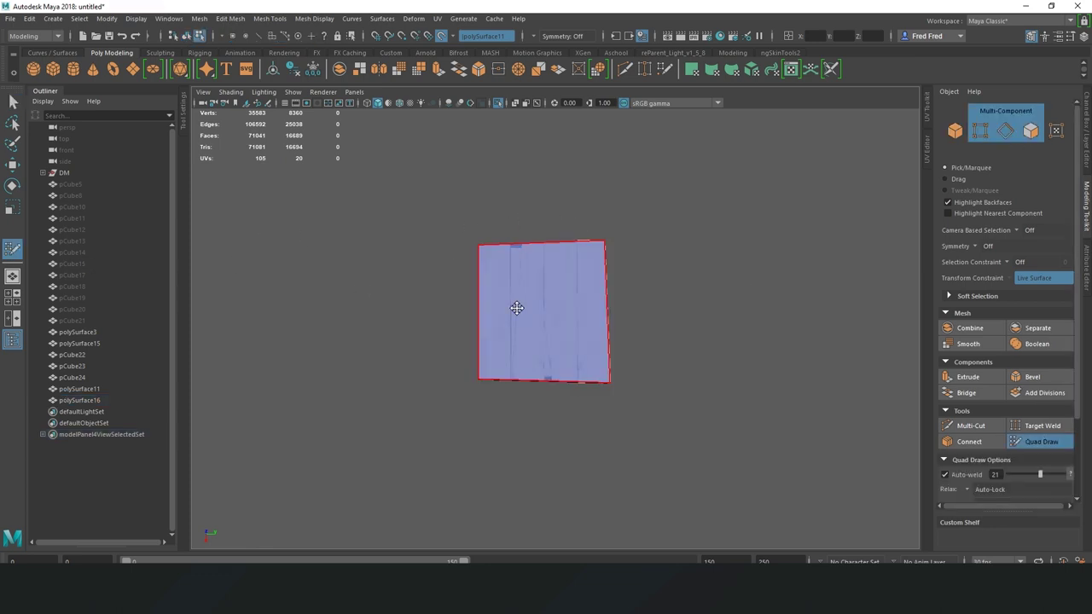
click(11, 103)
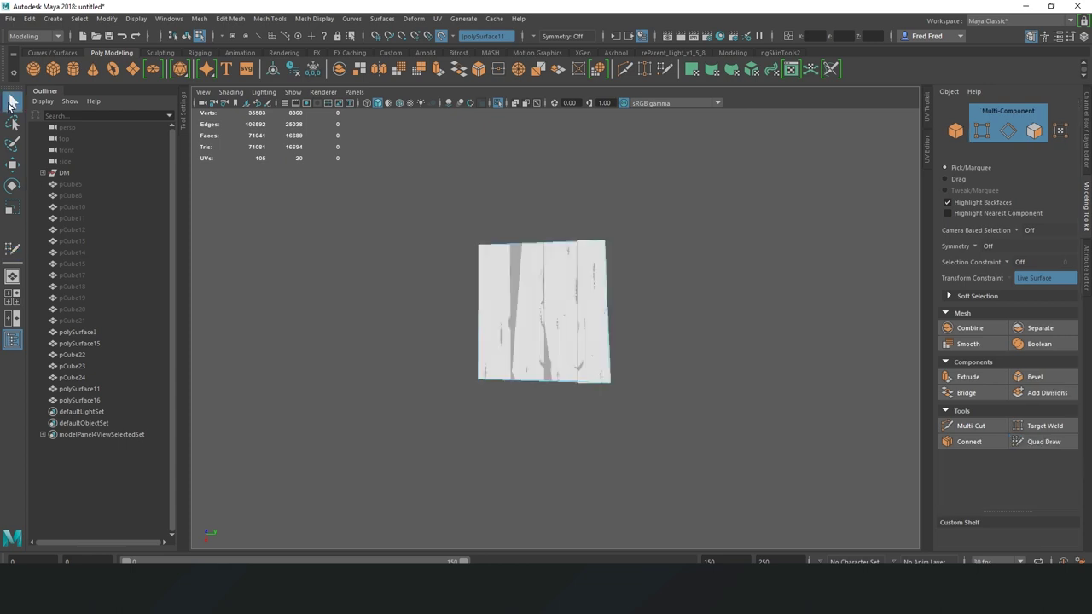
right_drag(428, 226, 469, 195)
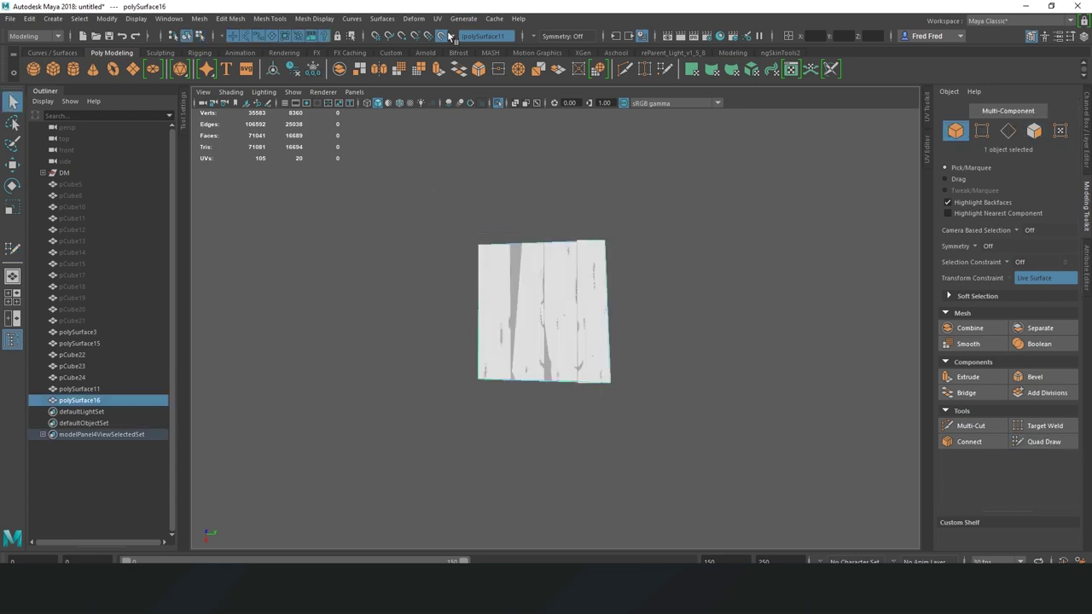
mouse_move(483, 262)
alt+mouse_down()
mouse_move(436, 300)
mouse_move(495, 336)
mouse_move(501, 325)
mouse_move(511, 364)
mouse_move(495, 341)
alt+mouse_up()
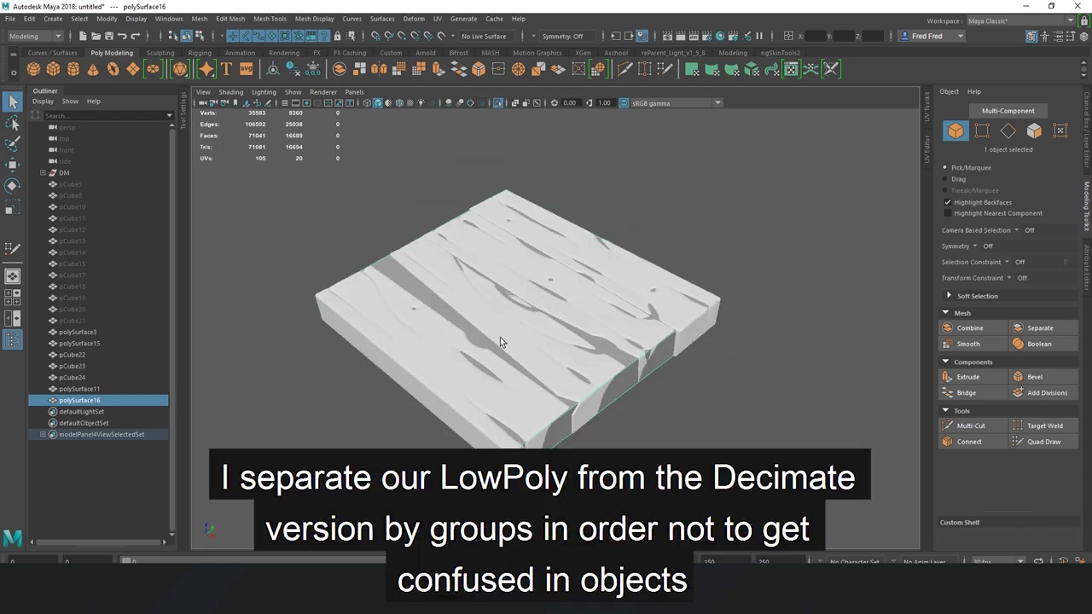
Move the high-poly polySurface11 and polySurface3 into the DM group in the Outliner
alt+drag(616, 208, 444, 390)
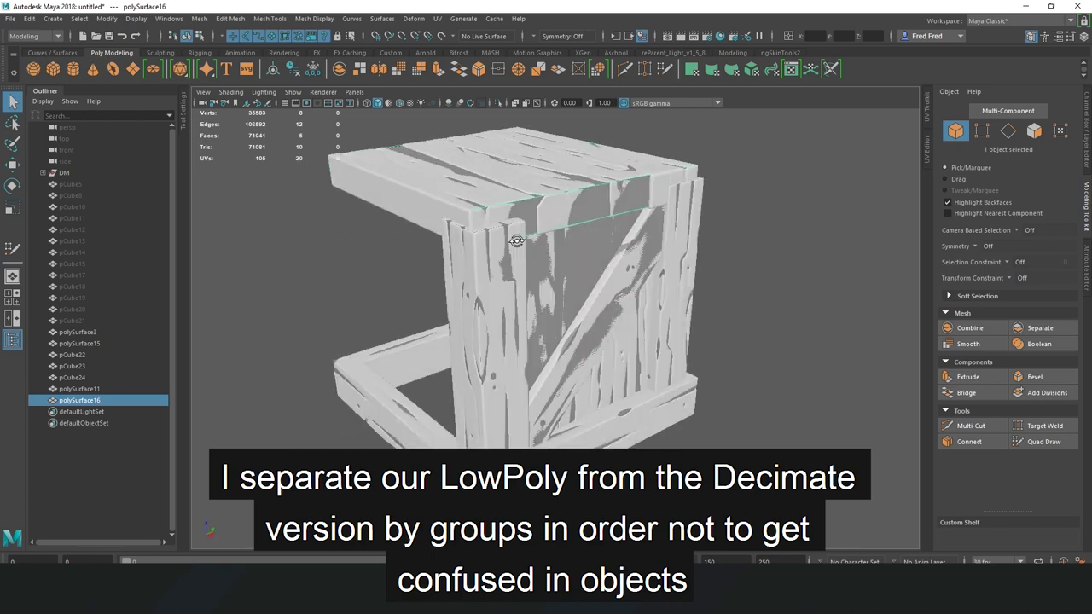
click(717, 328)
click(86, 389)
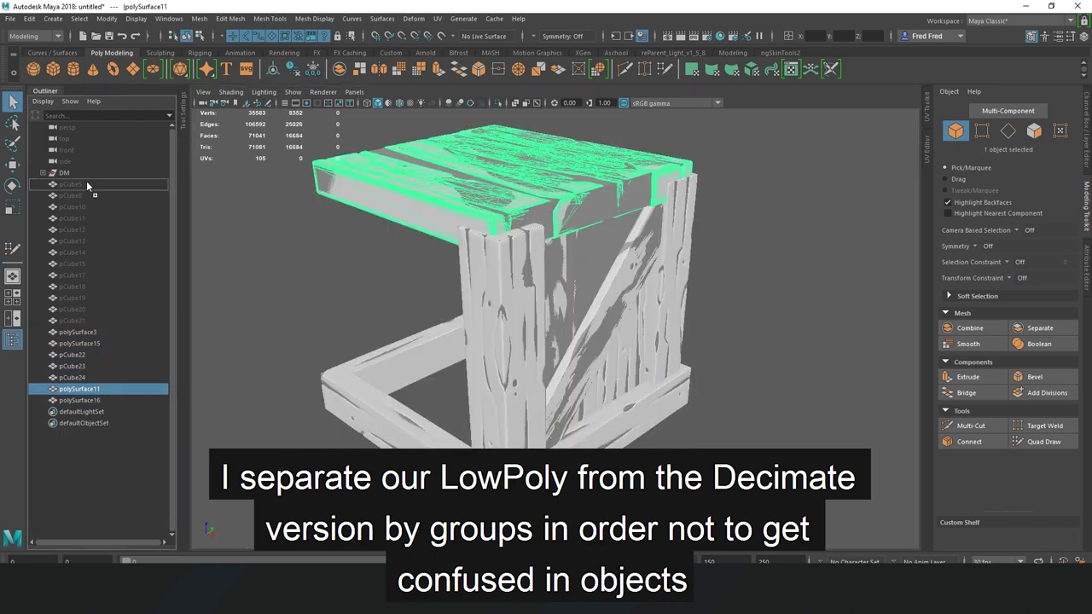
middle_drag(86, 184, 80, 171)
click(79, 332)
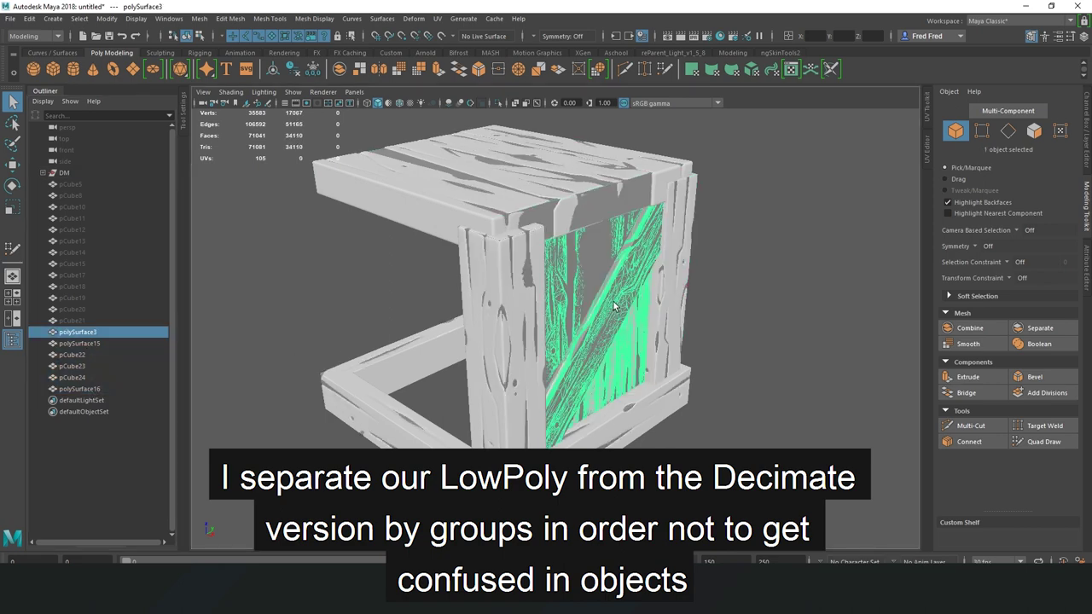
middle_drag(78, 332, 64, 173)
Select the five low-poly pieces and isolate them, then select polySurface15
click(580, 349)
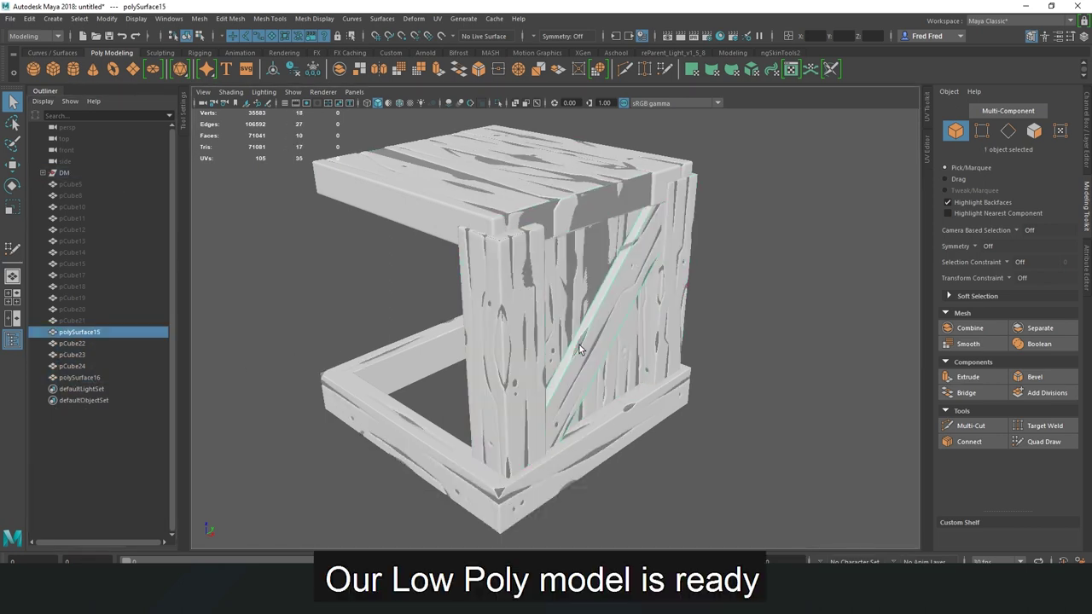
drag(78, 332, 85, 378)
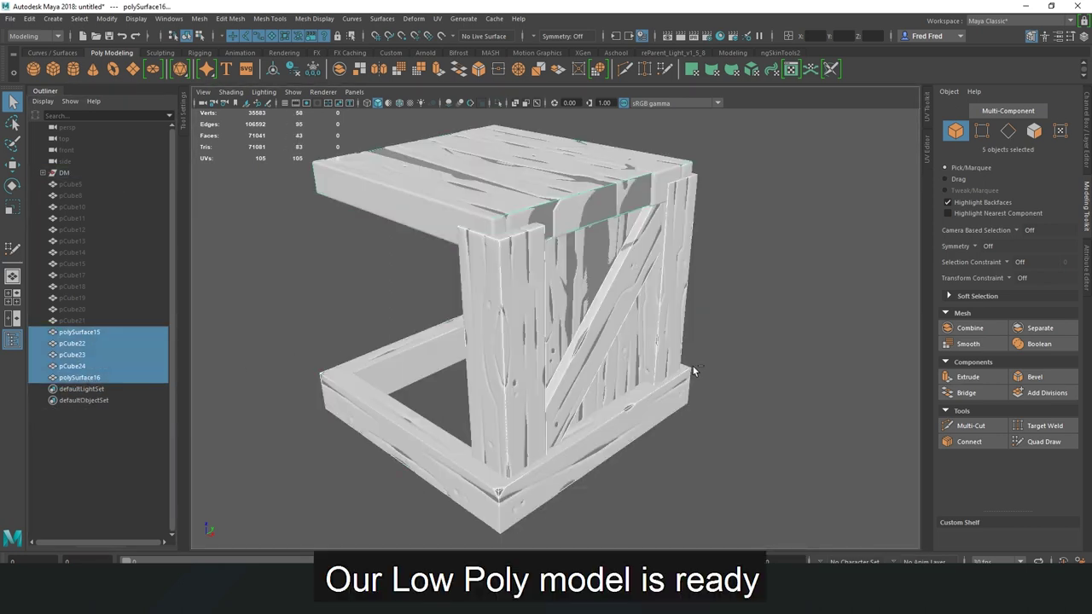
key(ctrl+1)
mouse_move(710, 346)
alt+mouse_down()
mouse_move(429, 246)
mouse_move(522, 388)
mouse_move(609, 344)
mouse_move(575, 214)
mouse_move(721, 343)
mouse_move(674, 305)
mouse_move(558, 288)
mouse_move(517, 316)
mouse_move(495, 316)
mouse_move(605, 373)
mouse_move(595, 297)
mouse_move(580, 357)
mouse_move(424, 346)
mouse_move(579, 415)
alt+mouse_up()
click(596, 297)
Delete the extra pCube25 object from the Maya crate
click(579, 415)
key(w)
click(524, 154)
mouse_move(524, 154)
alt+mouse_down()
mouse_move(702, 203)
mouse_move(570, 246)
mouse_move(541, 310)
mouse_move(586, 268)
mouse_move(489, 256)
mouse_move(384, 273)
mouse_move(523, 285)
alt+mouse_up()
key(Delete)
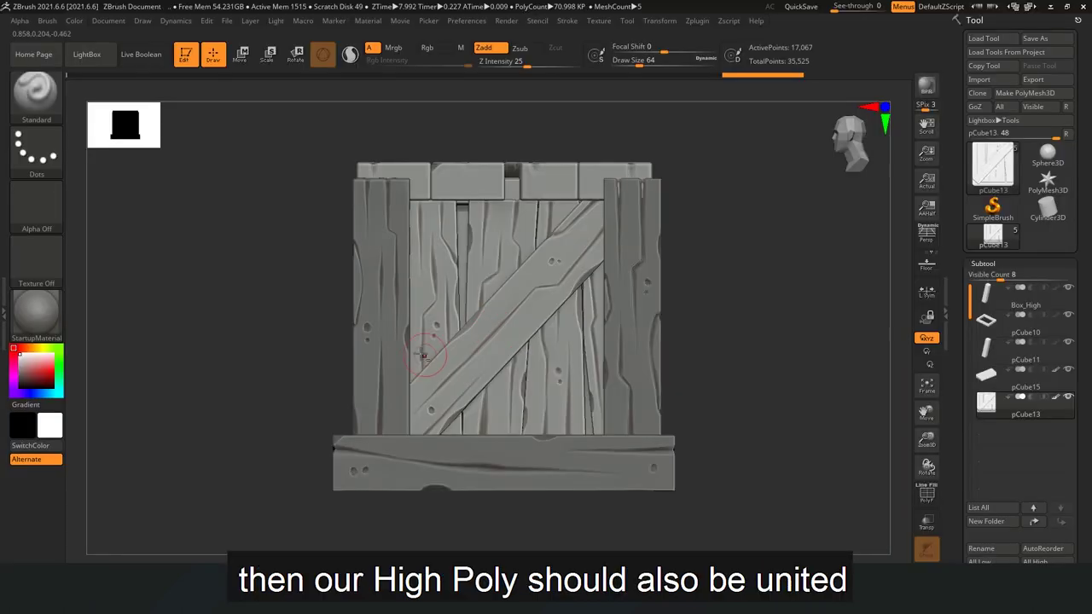
Make pCube10 the active ZBrush subtool, then select the low-poly bottom frame pCube24
mouse_move(422, 354)
mouse_down()
mouse_move(346, 352)
mouse_move(395, 489)
mouse_up()
alt+click(395, 489)
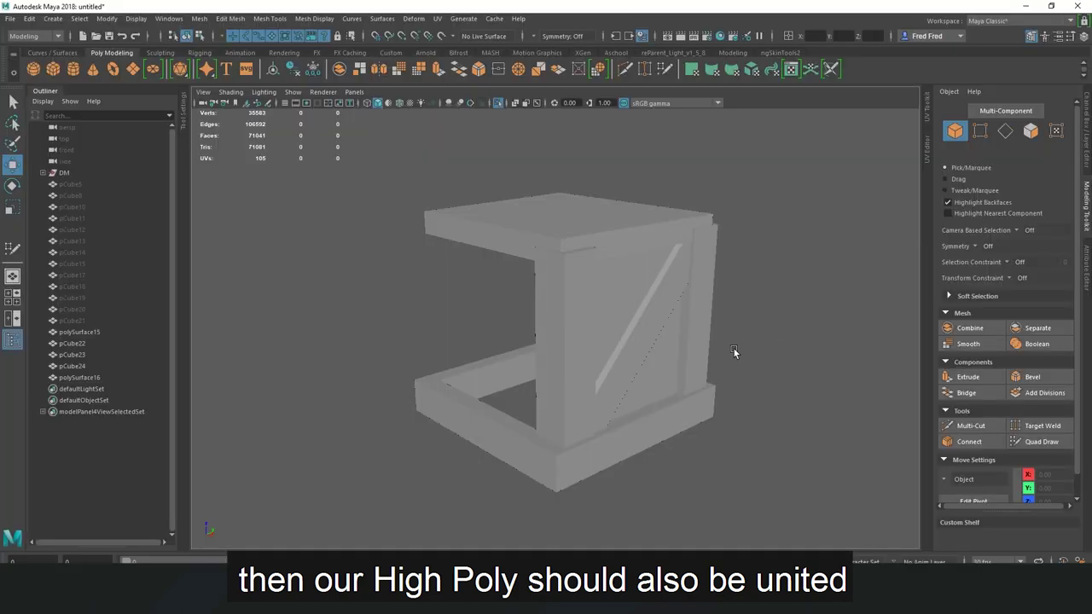
mouse_move(546, 341)
alt+mouse_down()
mouse_move(597, 301)
mouse_move(501, 422)
mouse_move(497, 398)
mouse_move(626, 400)
alt+mouse_up()
click(501, 421)
Cut a centre edge loop through pCube24 and delete its left-half faces
mouse_move(656, 417)
alt+mouse_down()
mouse_move(677, 402)
mouse_move(577, 408)
mouse_move(597, 413)
alt+mouse_up()
shift+right_drag(597, 414, 587, 418)
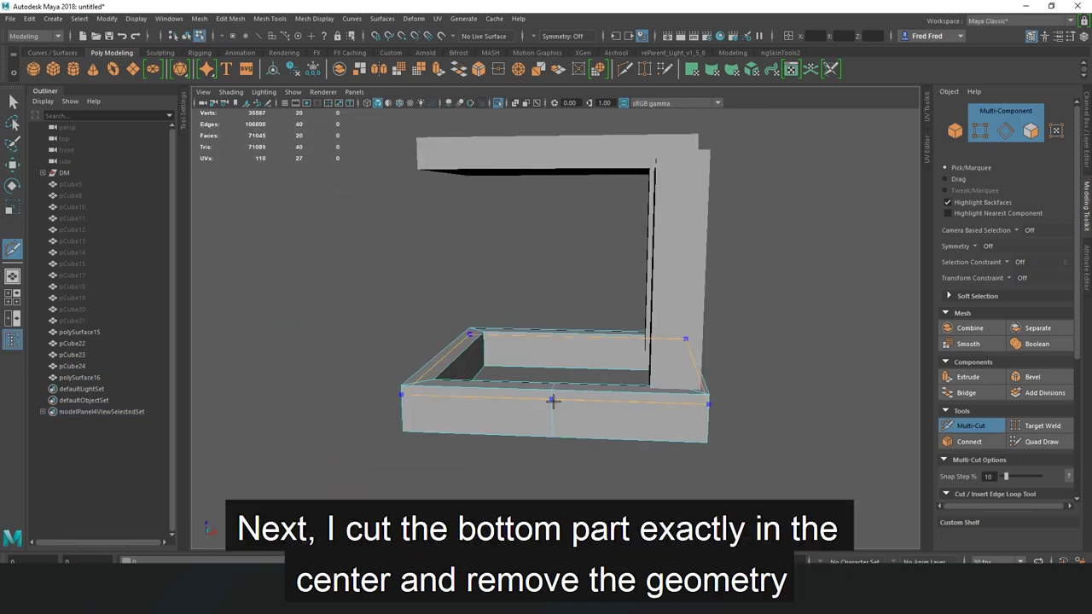
click(578, 348)
alt+drag(578, 348, 557, 349)
key(q)
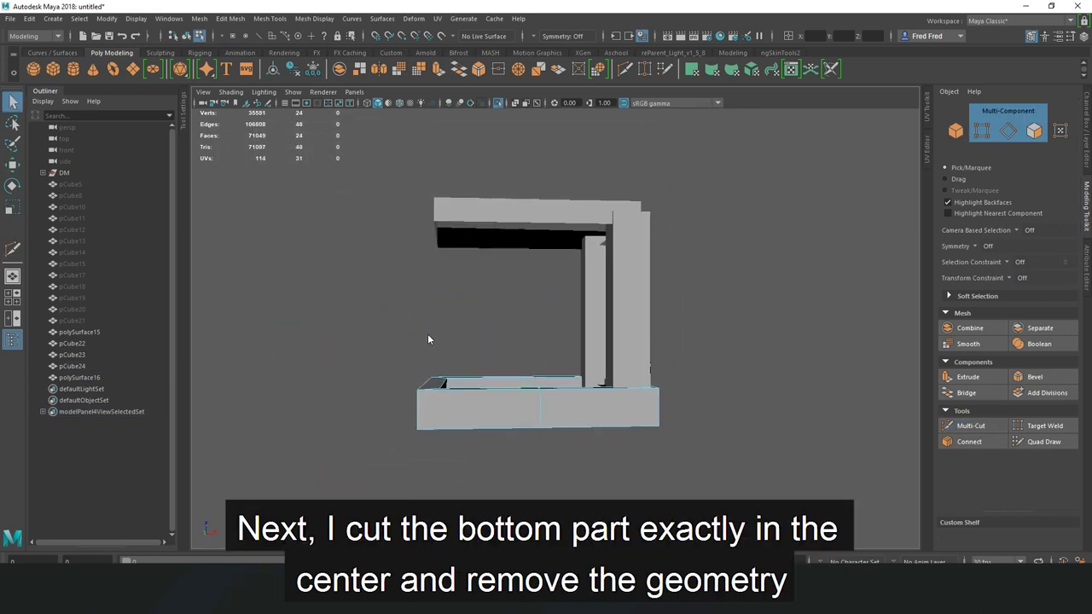
mouse_move(427, 303)
right_down()
mouse_move(464, 314)
mouse_move(427, 345)
right_up()
mouse_move(334, 378)
mouse_down()
mouse_move(485, 509)
mouse_move(595, 432)
mouse_move(475, 281)
mouse_up()
key(Delete)
key(F8)
Select all five low-poly crate pieces, starting from the vertical beam pCube22
key(f)
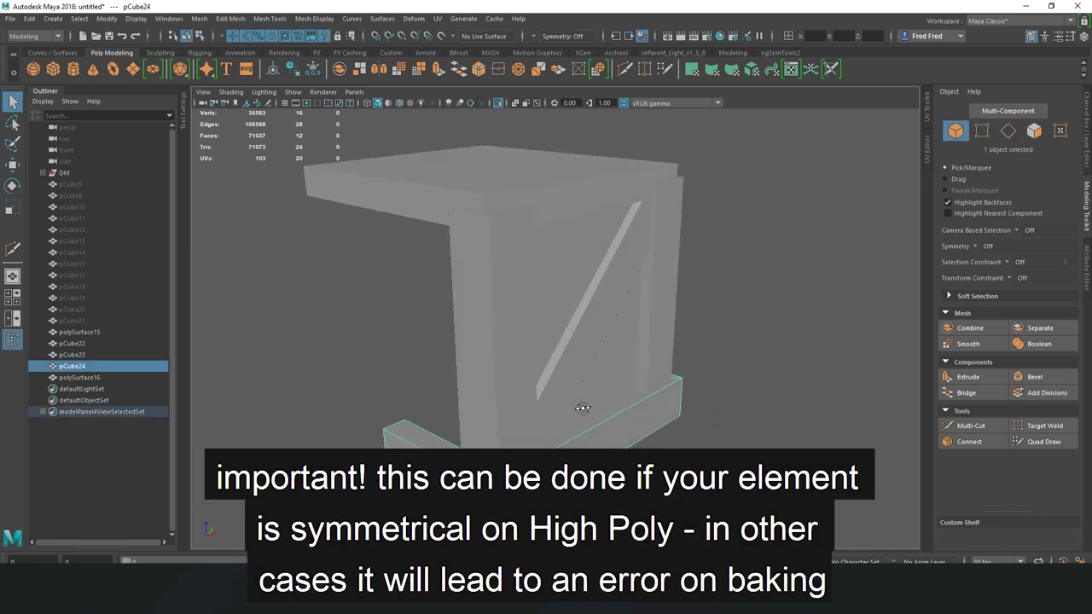
click(491, 290)
mouse_move(558, 281)
alt+mouse_down()
mouse_move(678, 375)
mouse_move(519, 313)
mouse_move(555, 325)
alt+mouse_up()
drag(356, 188, 598, 435)
Open the UV Editor and select a single plank on the crate to view its UVs
click(927, 123)
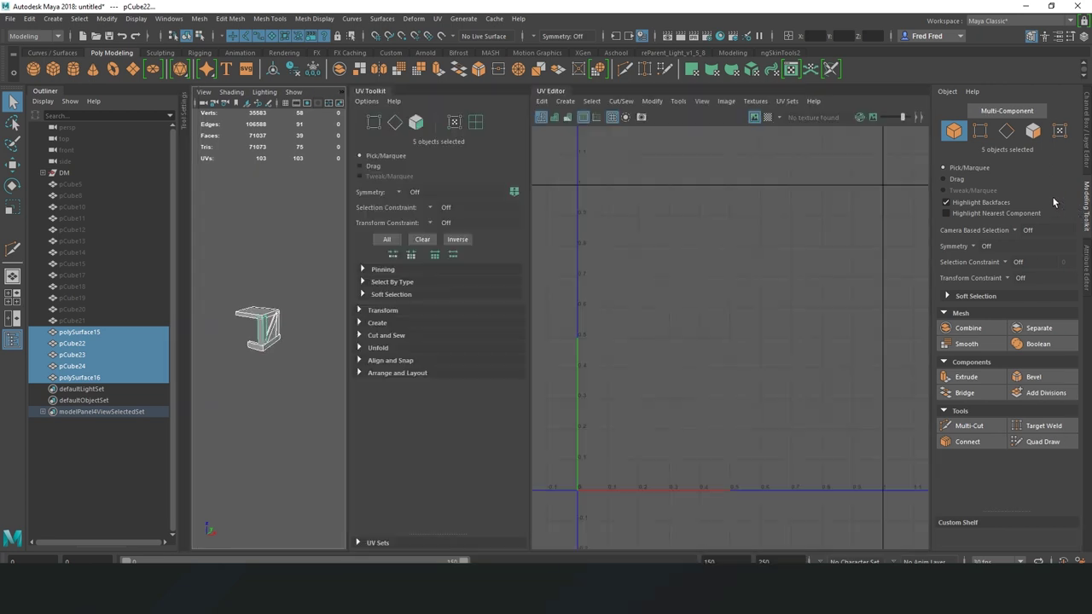
drag(169, 326, 34, 326)
scroll(267, 380, up, 3)
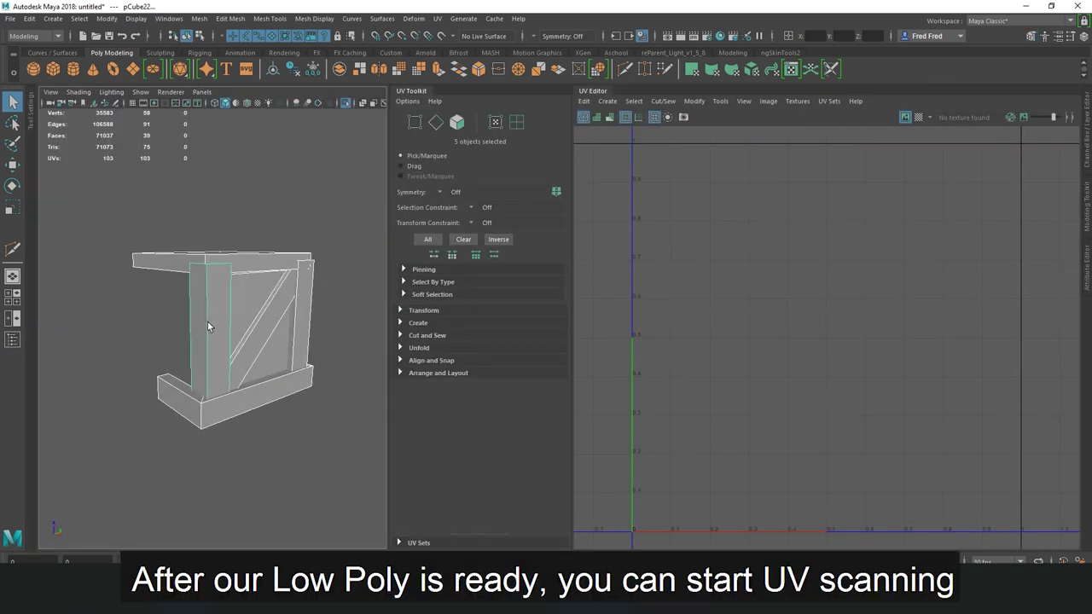
click(212, 321)
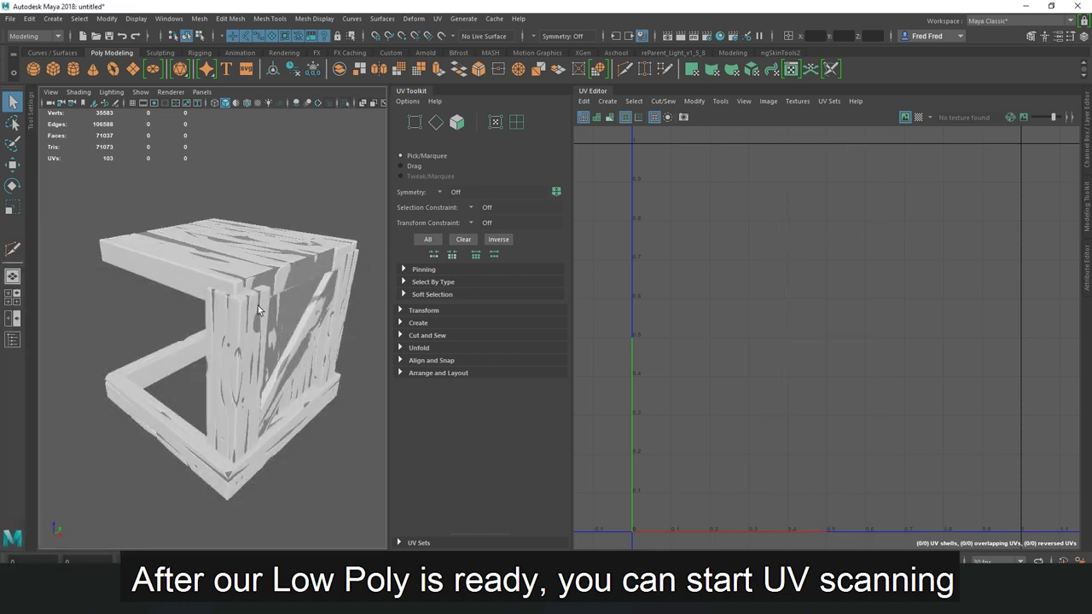
Hide the DM high-poly group in the Outliner and isolate the pCube22 plank
click(12, 339)
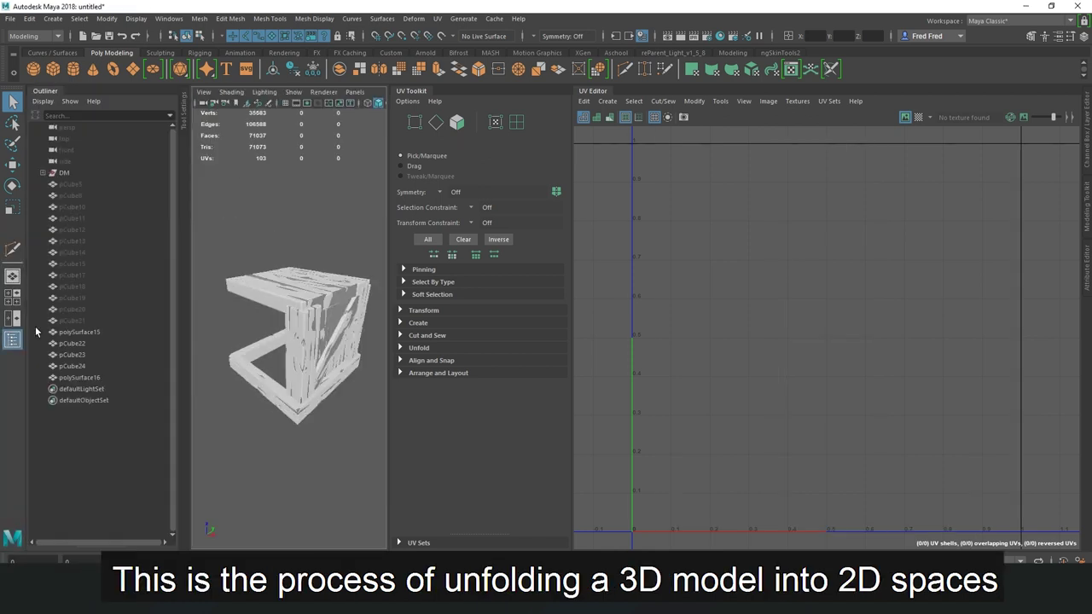
click(68, 173)
key(ctrl+h)
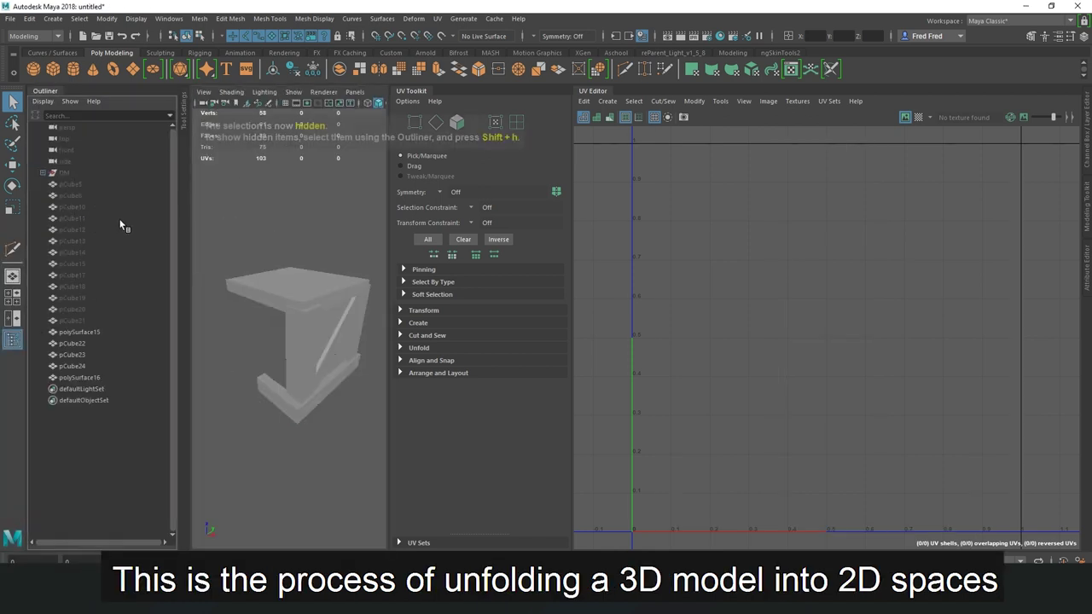
click(309, 325)
click(12, 339)
key(ctrl+1)
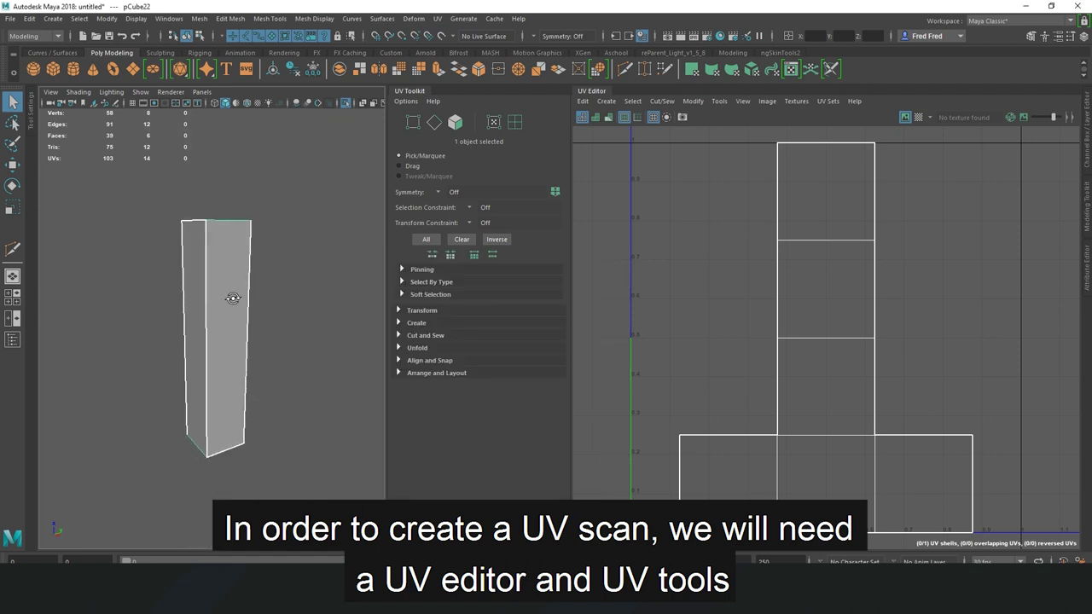
Select the pillar and try an automatic UV projection, then undo it
click(242, 293)
click(237, 18)
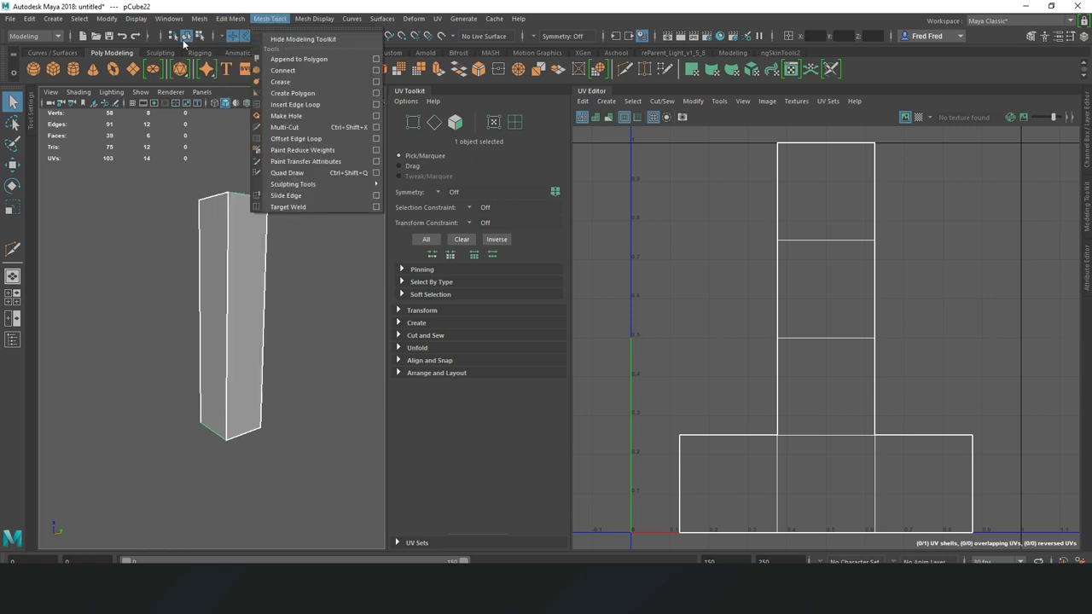
click(137, 227)
click(250, 246)
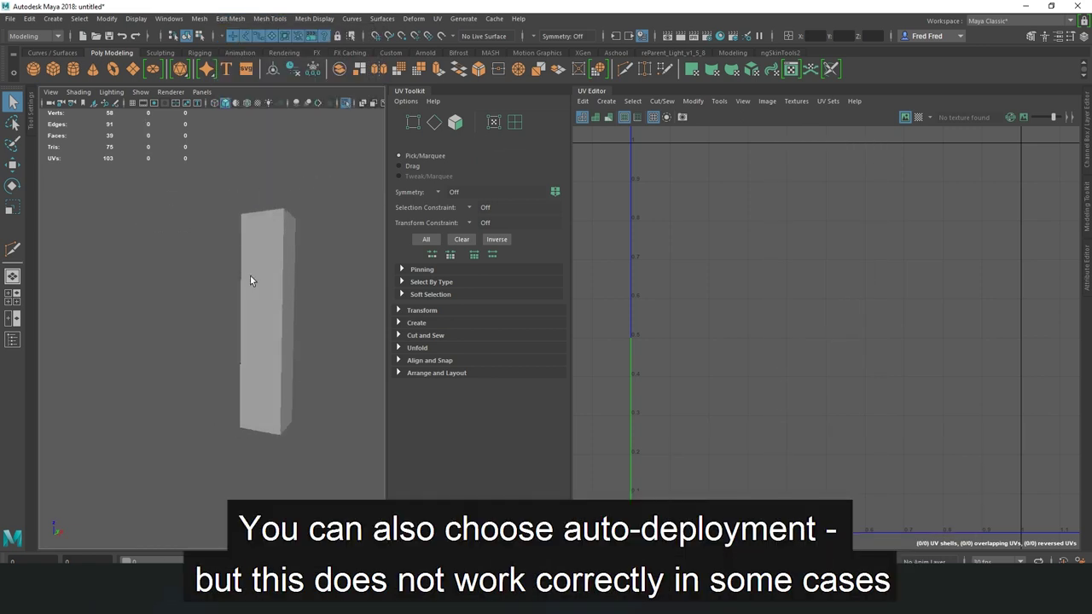
click(362, 323)
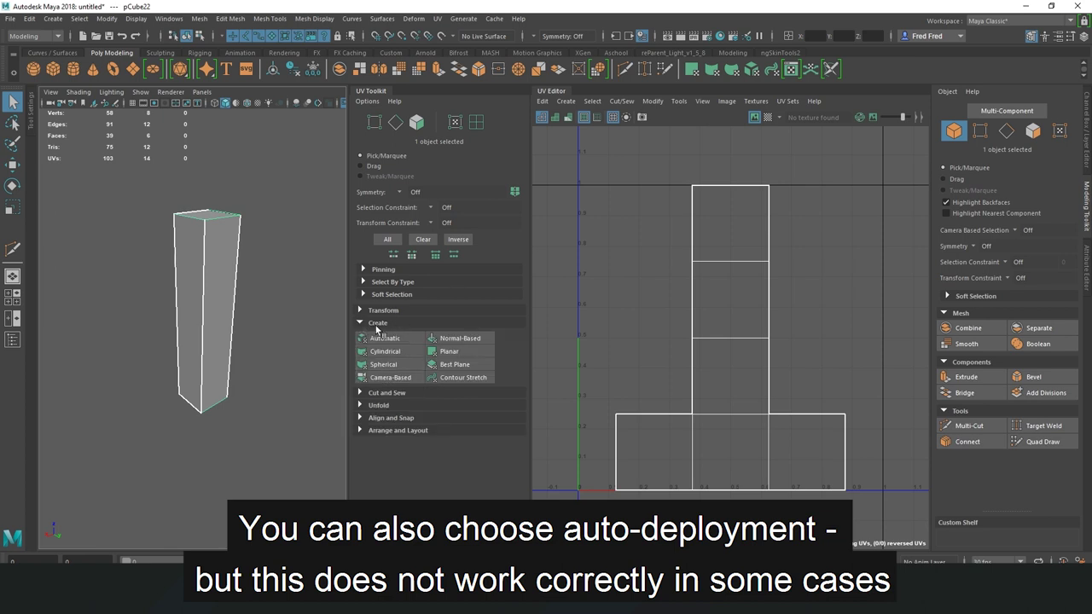
click(385, 338)
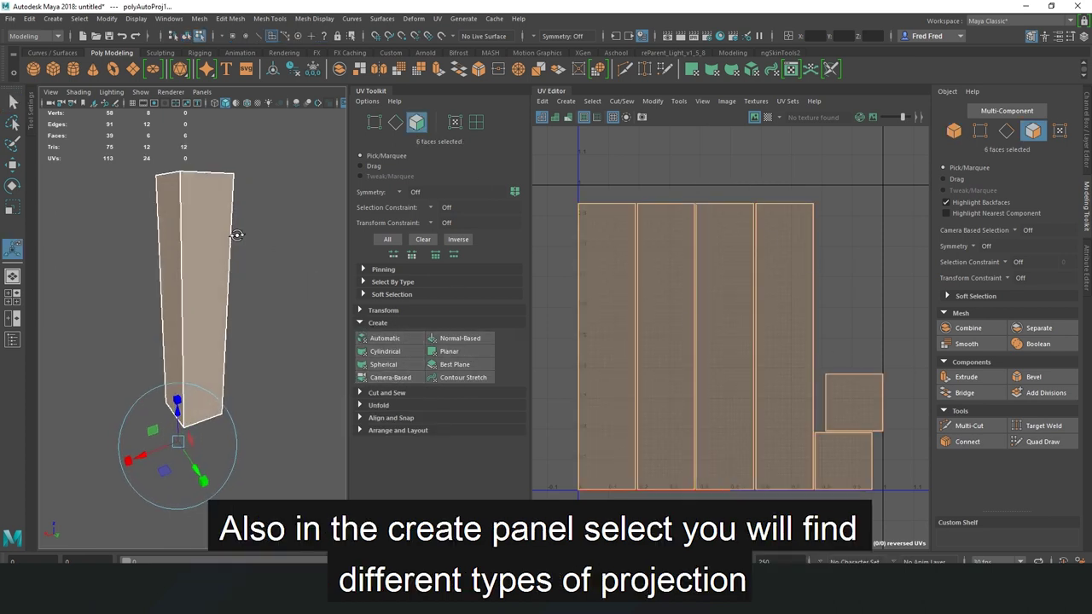
alt+drag(237, 236, 136, 169)
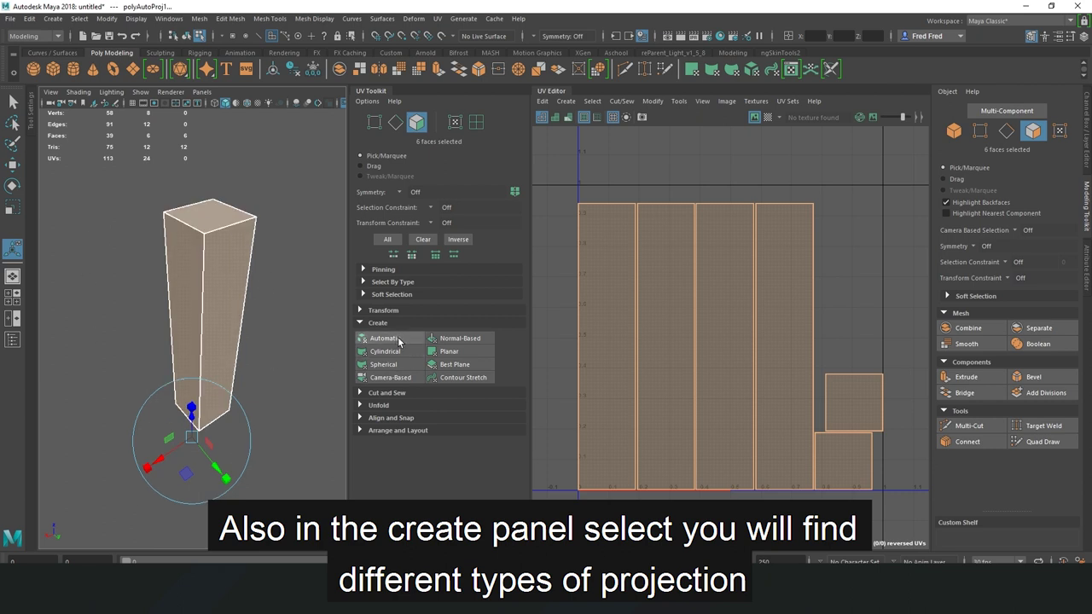
key(ctrl+z)
Try a planar projection, then apply a camera-based projection from a front-on view
click(451, 352)
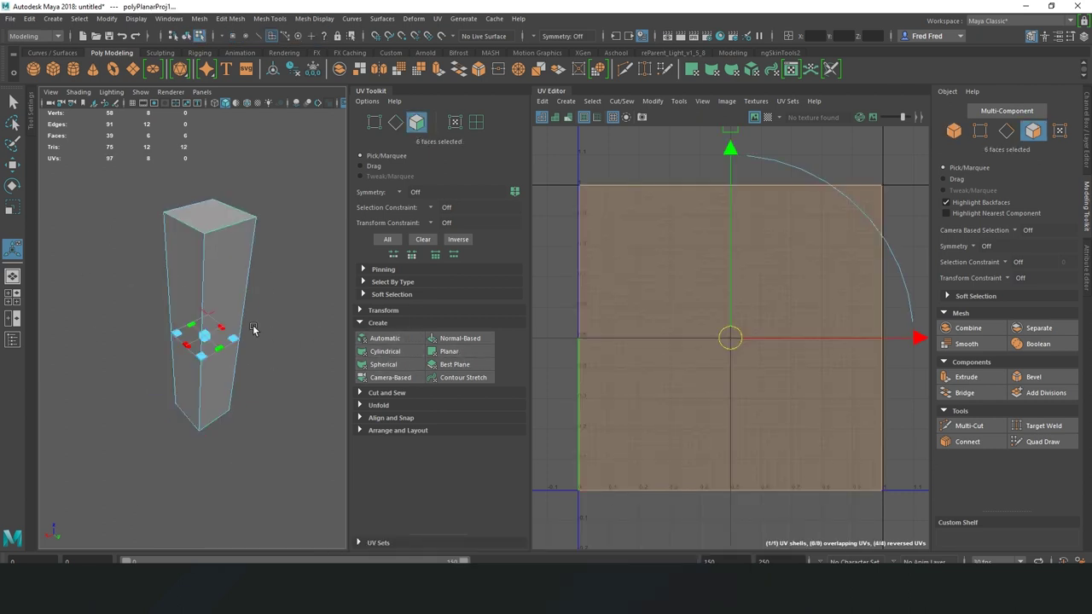
shift+click(465, 355)
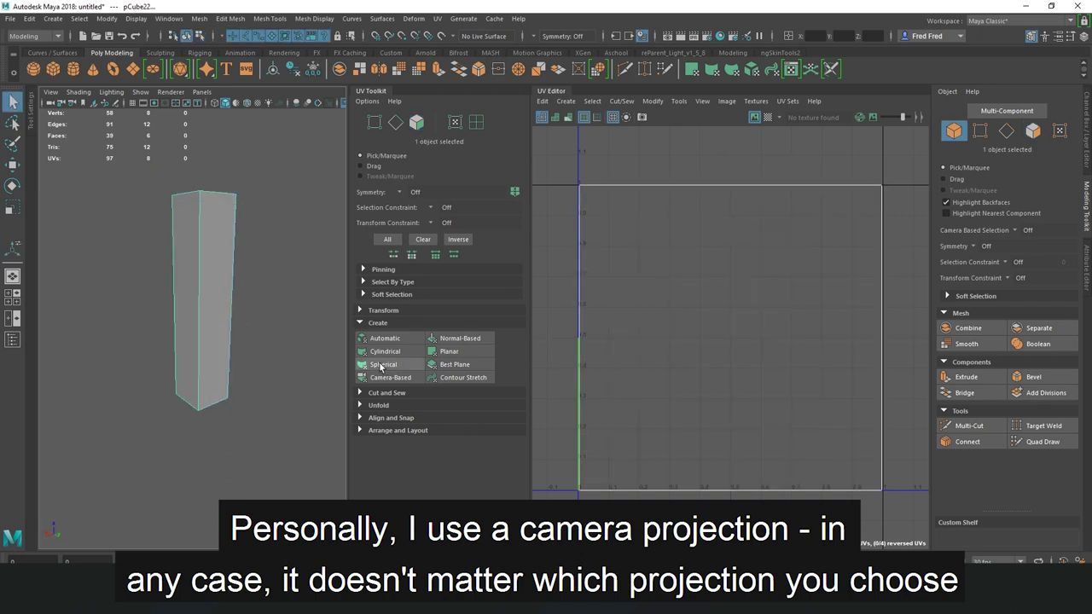
click(390, 377)
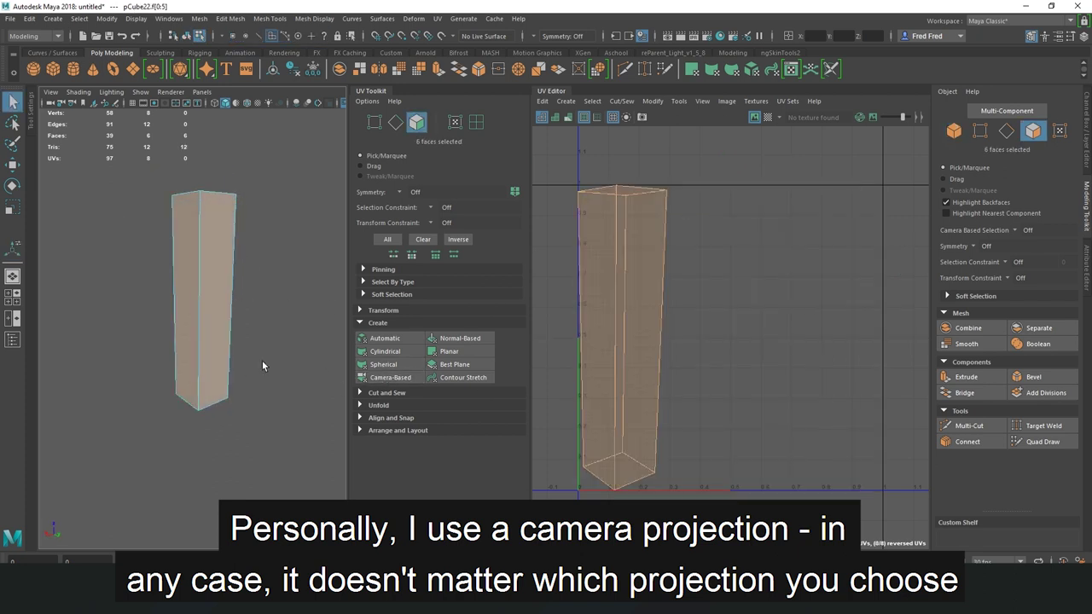
mouse_move(224, 328)
alt+mouse_down()
mouse_move(165, 288)
mouse_move(254, 277)
mouse_move(397, 324)
alt+mouse_up()
click(390, 377)
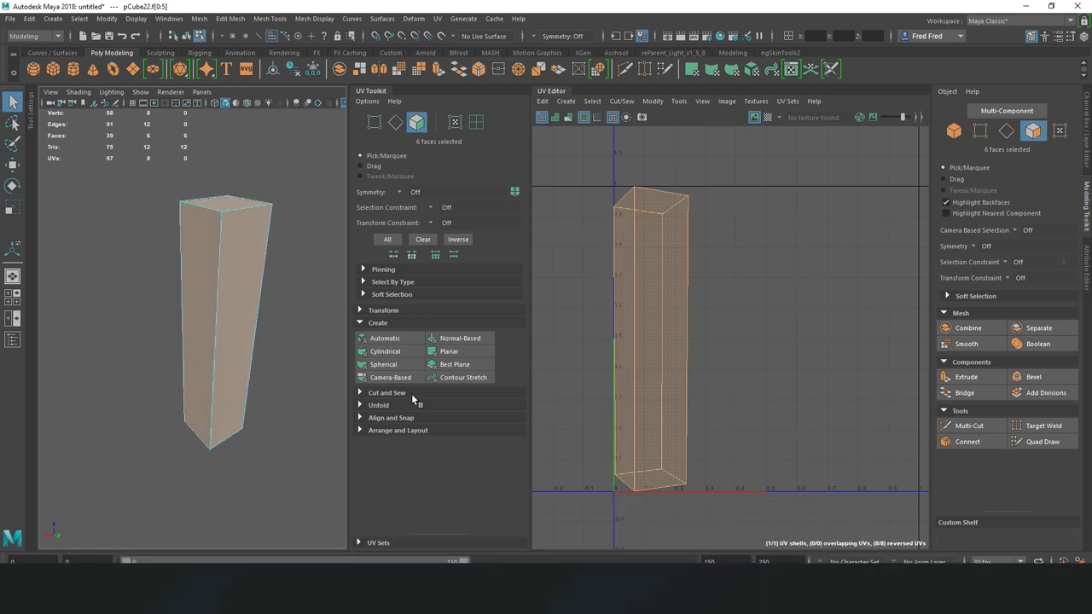
mouse_move(254, 273)
alt+mouse_down()
mouse_move(220, 270)
mouse_move(228, 329)
alt+mouse_up()
mouse_move(222, 390)
alt+mouse_down()
mouse_move(183, 313)
mouse_move(214, 288)
mouse_move(204, 336)
alt+mouse_up()
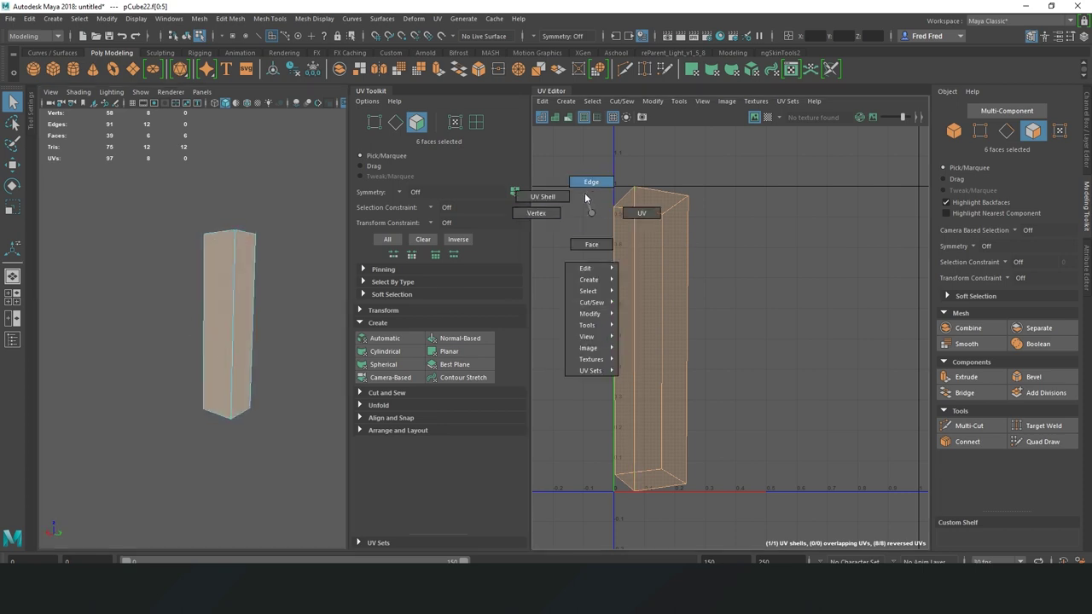
Marquee-select the pillar's edges in Edge mode and cut their UVs
right_drag(591, 216, 587, 179)
drag(552, 151, 924, 491)
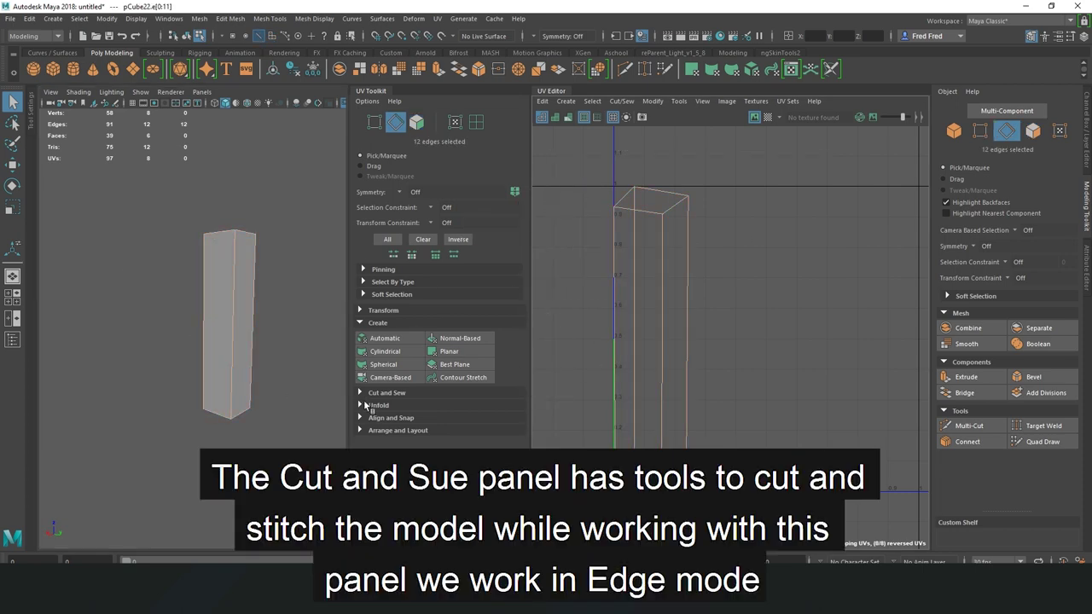
click(362, 407)
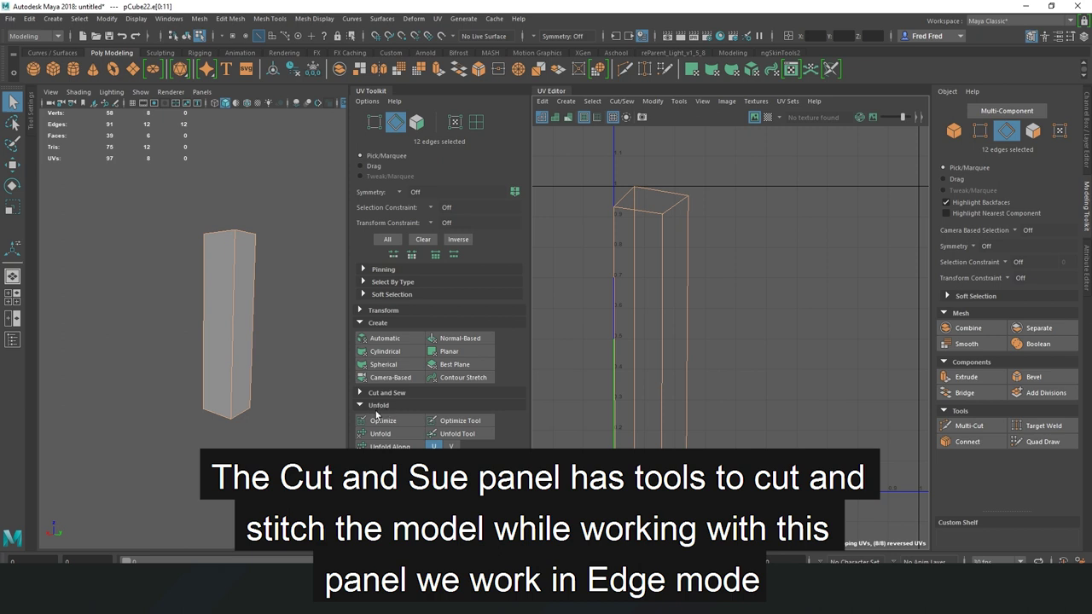
click(362, 406)
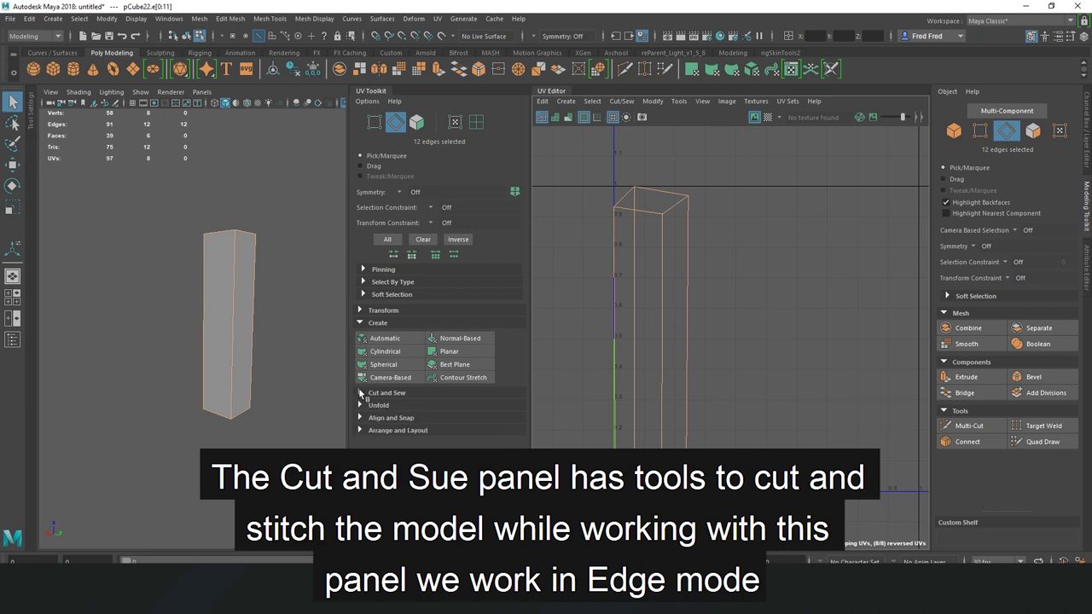
click(363, 392)
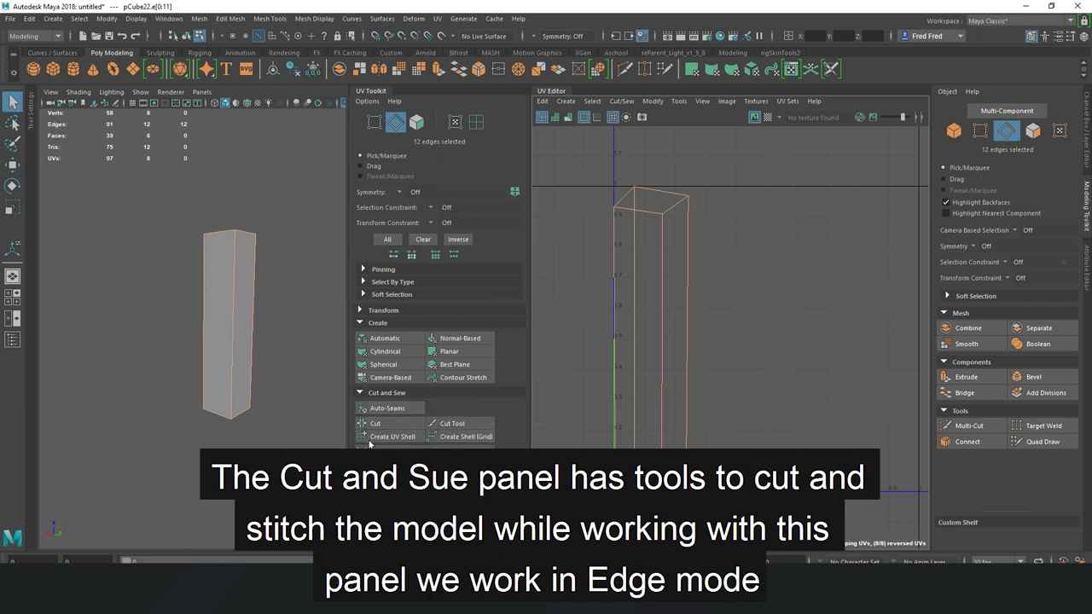
click(394, 422)
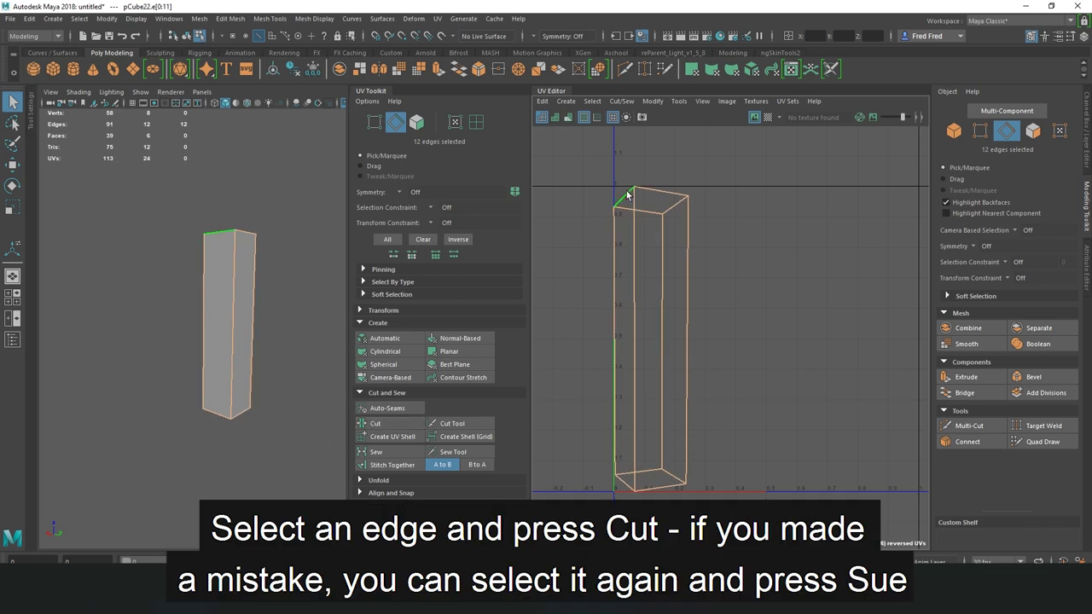
Cycle through object, UV and edge selection modes and sew the cut edges back together
scroll(218, 280, up, 3)
key(F8)
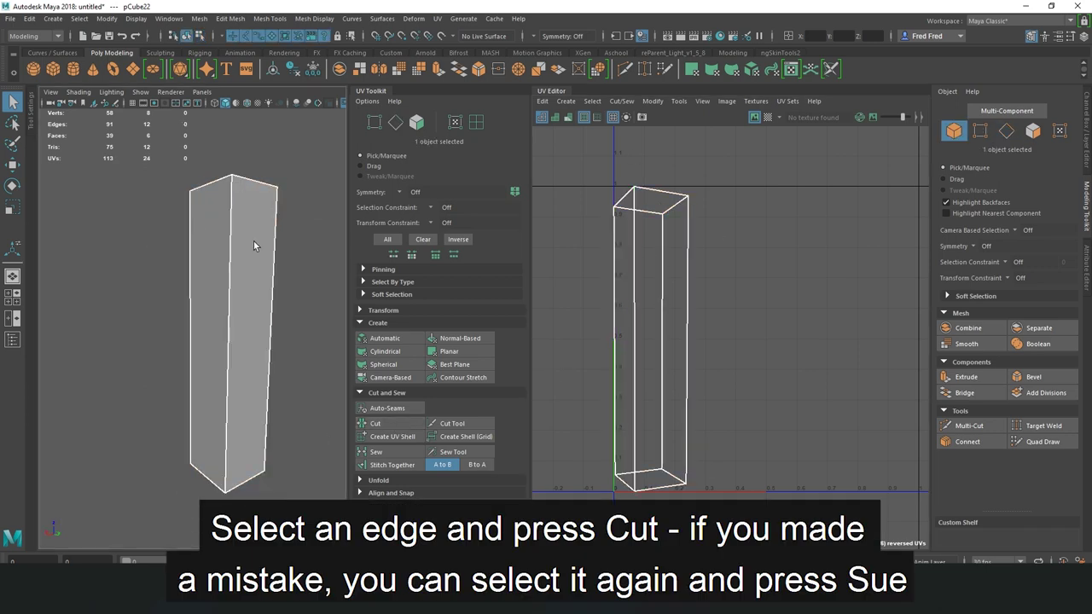
key(F12)
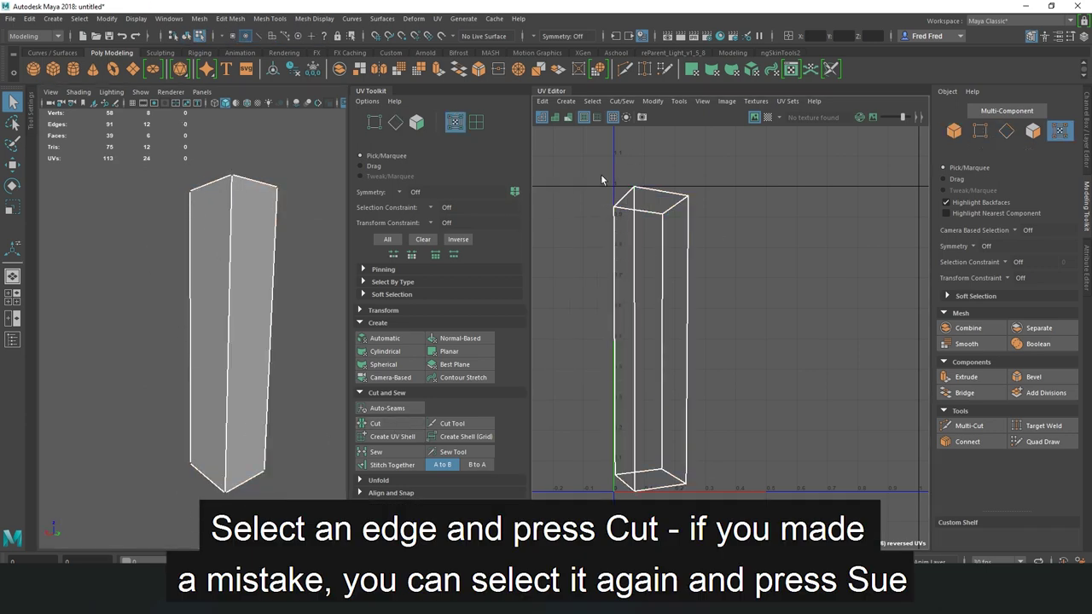
key(F10)
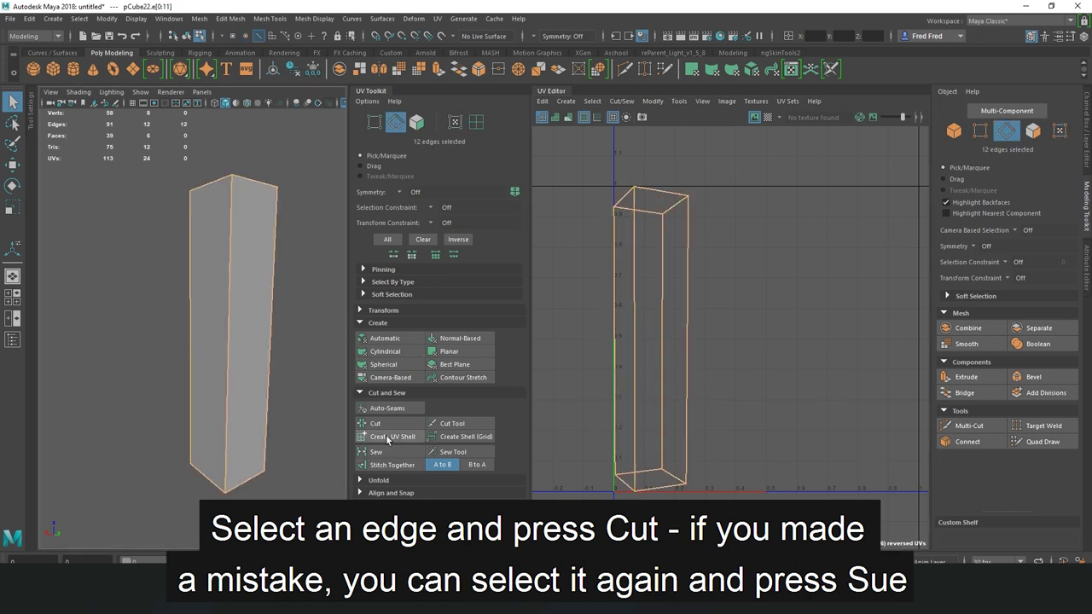
click(406, 452)
Cut the top edges and sew the front vertical seam back together
click(197, 181)
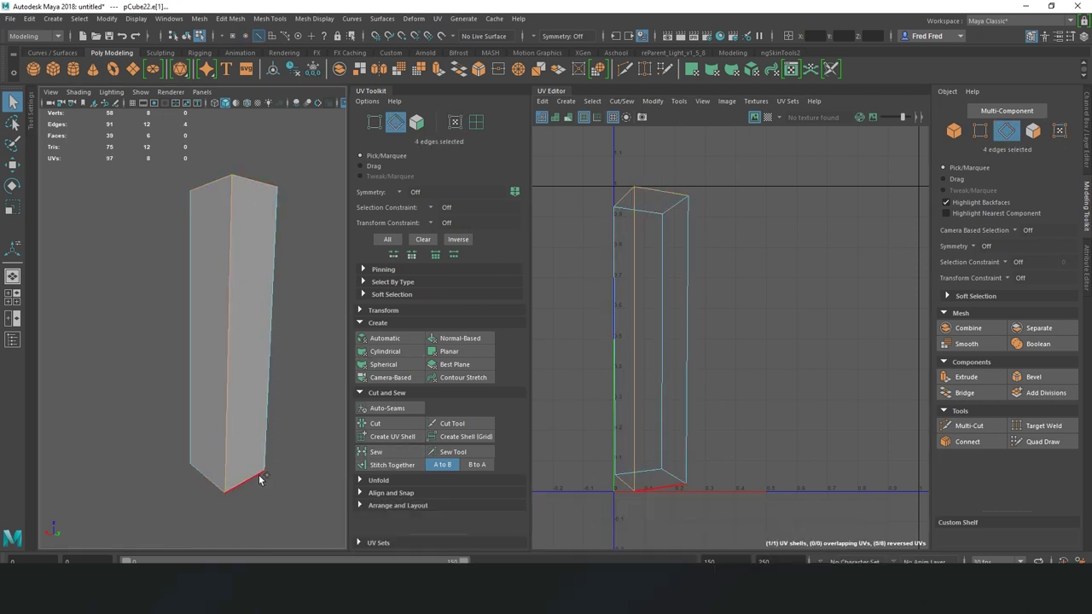
click(376, 423)
click(226, 220)
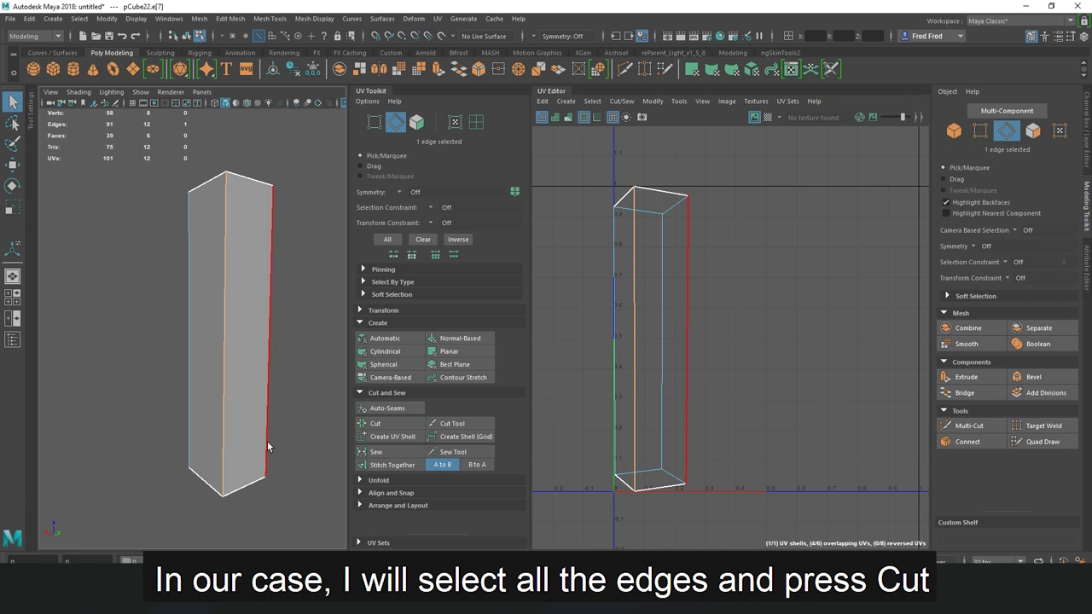
click(401, 453)
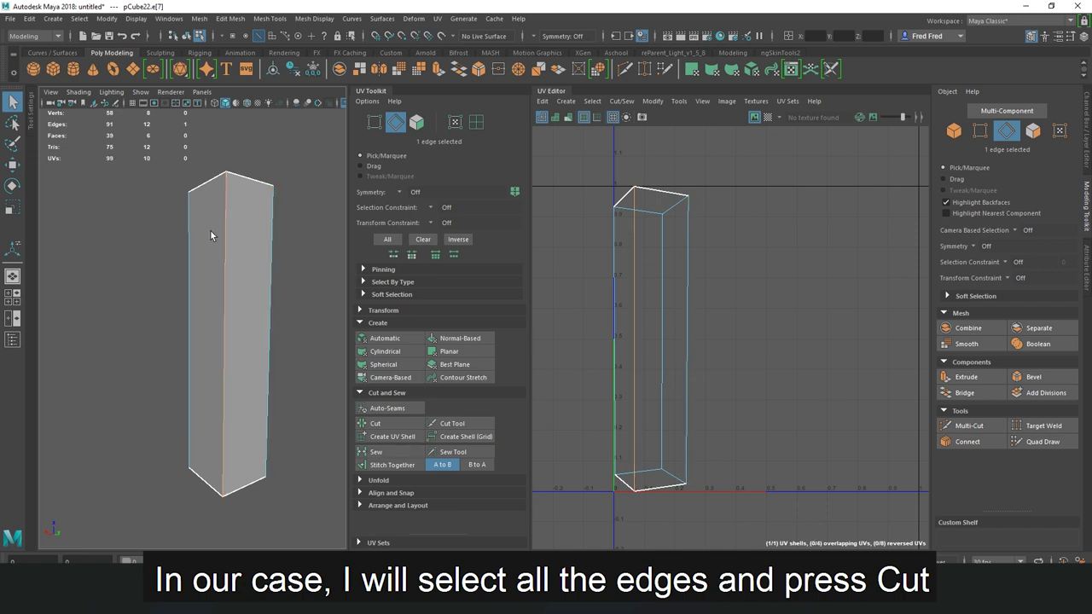
click(267, 267)
click(375, 423)
Select all twelve pillar edges, cut them all, then select every UV
mouse_move(153, 167)
mouse_down()
mouse_move(342, 548)
mouse_move(209, 427)
mouse_move(214, 307)
mouse_up()
click(376, 423)
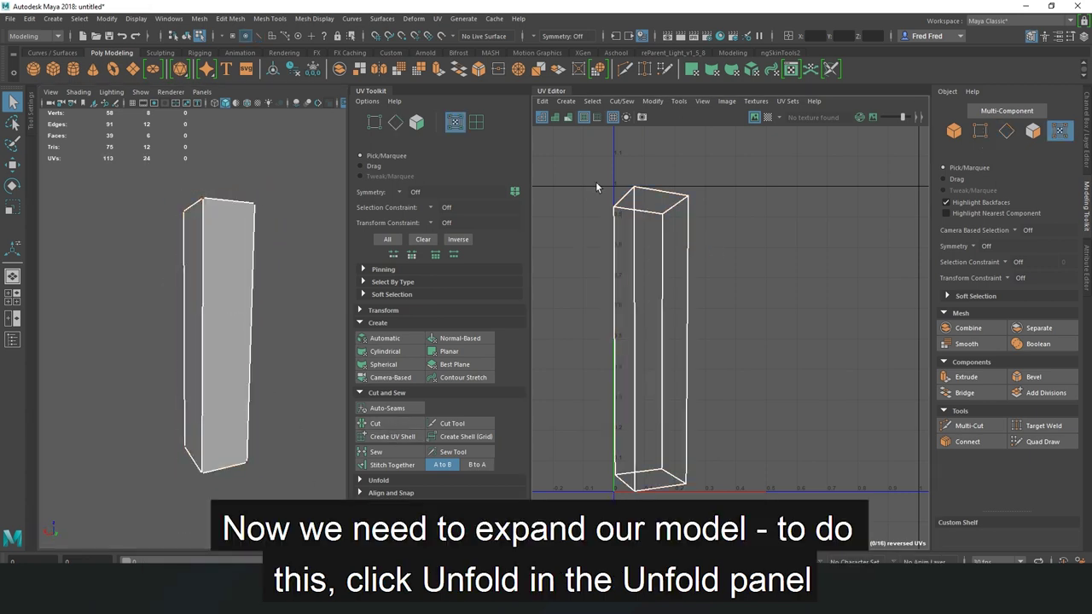
drag(587, 178, 696, 499)
Unfold the cut shells flat and orient them to the UV axes
click(360, 481)
scroll(388, 438, down, 2)
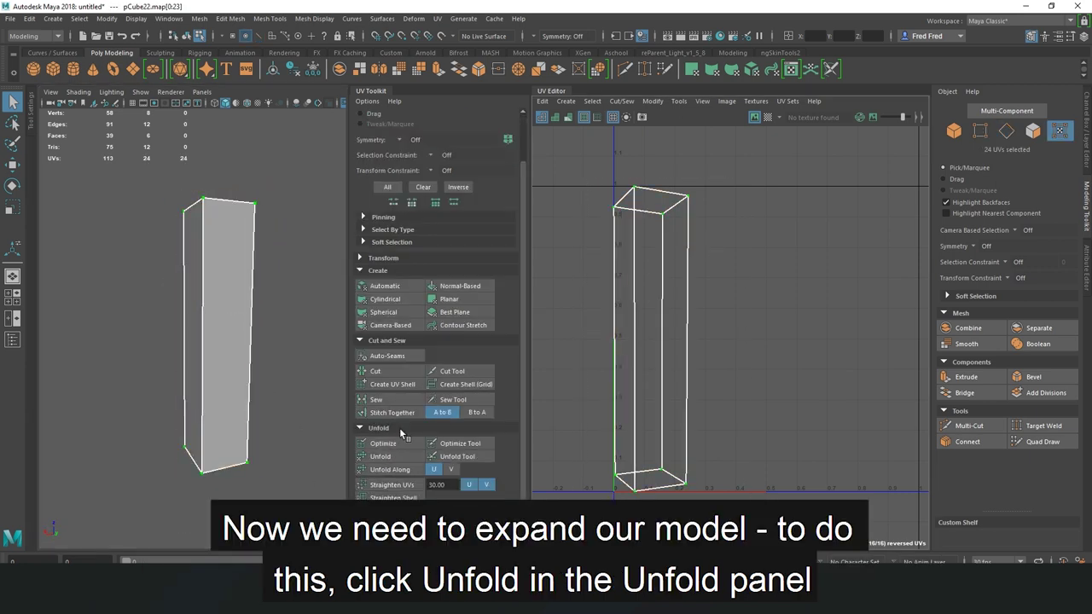
click(393, 459)
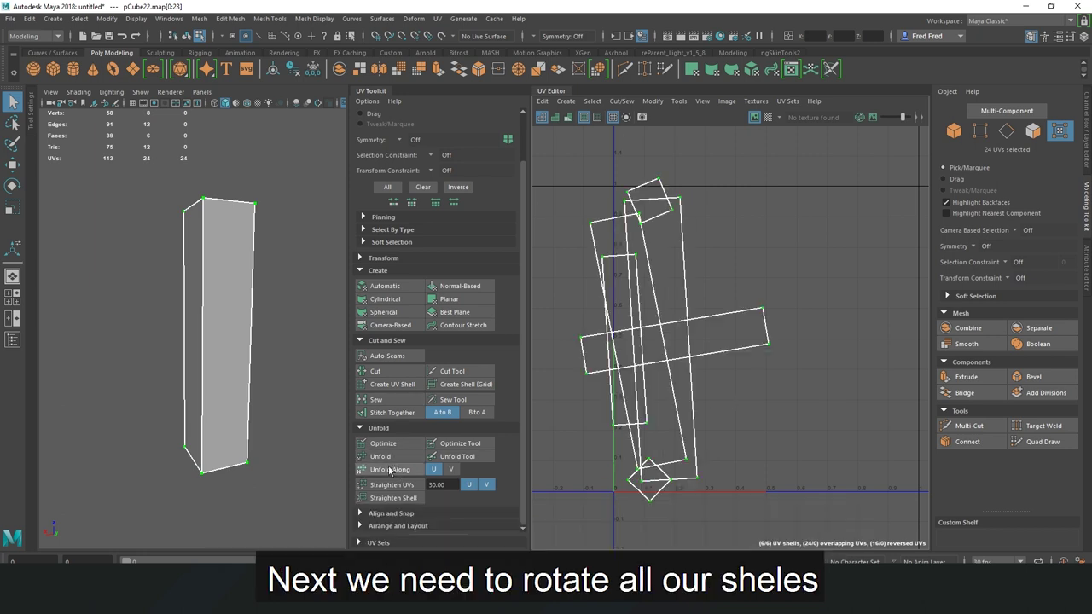
click(357, 527)
scroll(438, 489, down, 5)
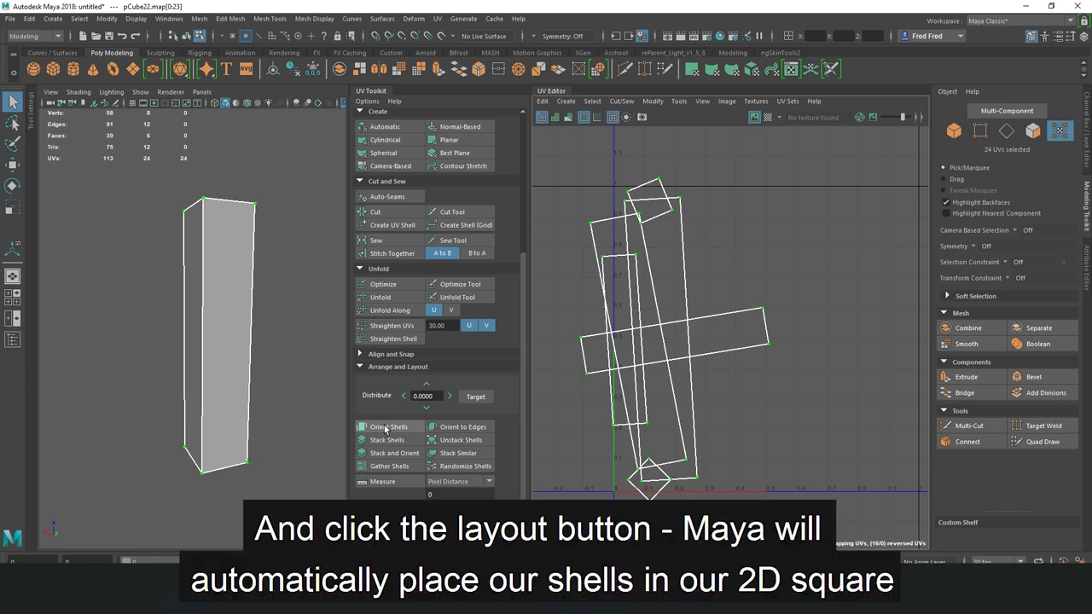
click(384, 427)
Pack the six shells into the 0–1 UV square with Layout and frame them
scroll(805, 337, up, 2)
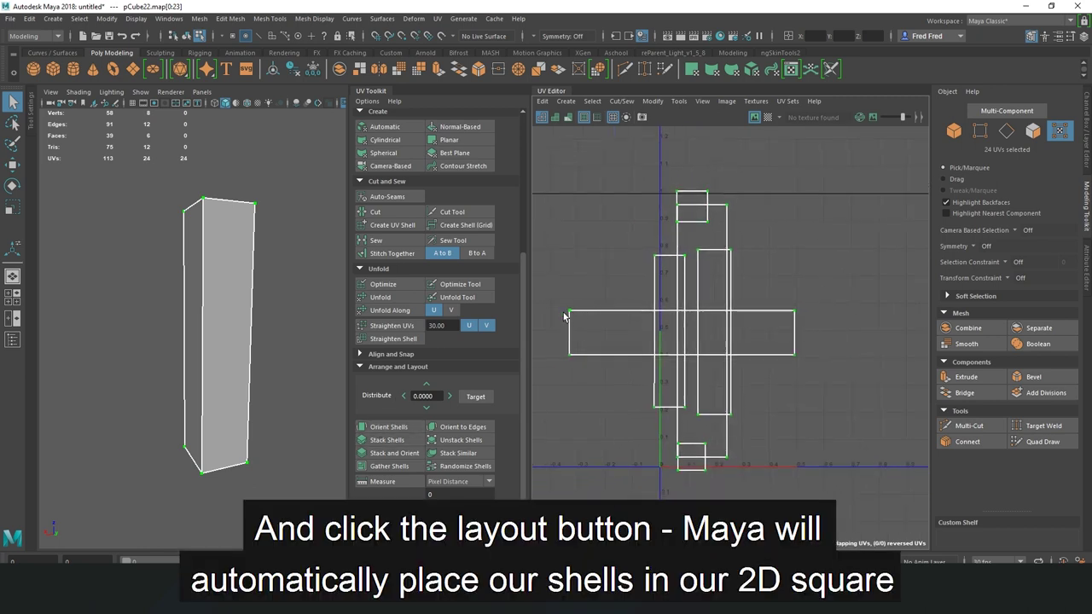
scroll(593, 345, down, 1)
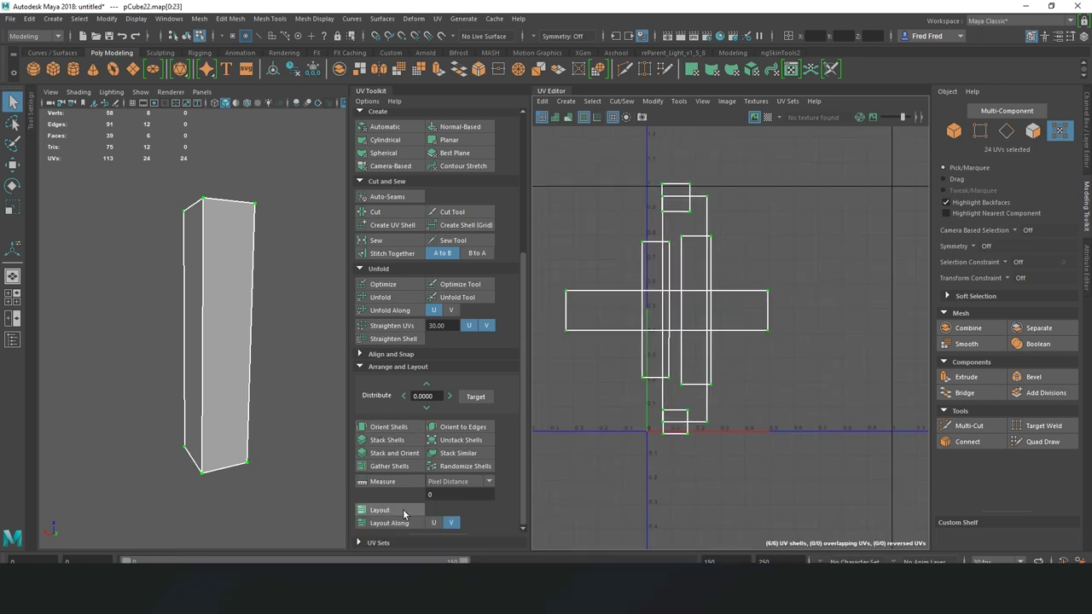
click(373, 513)
key(f)
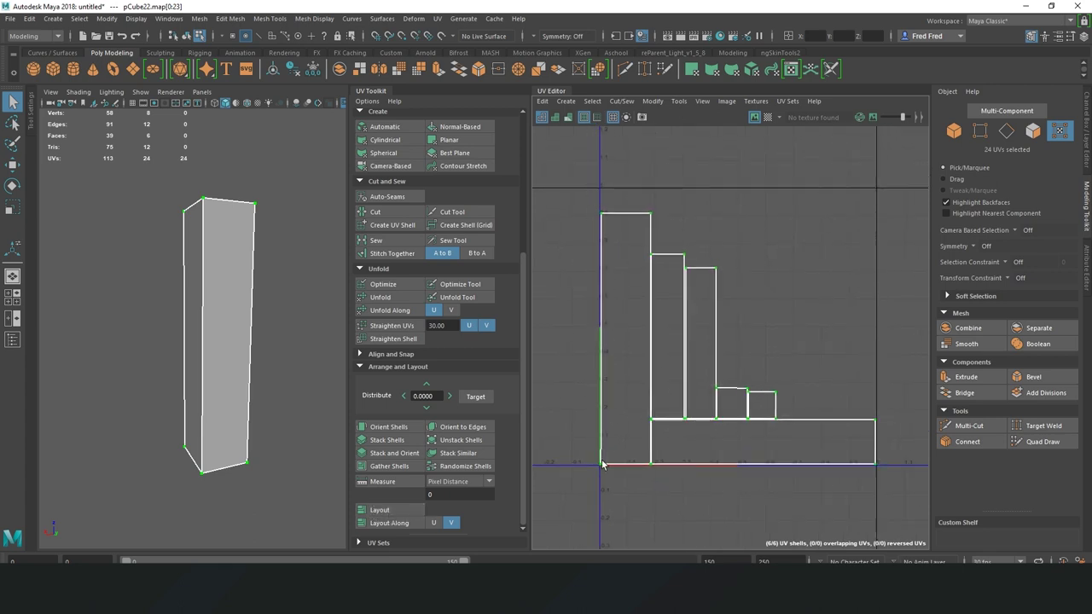
right_drag(196, 248, 264, 241)
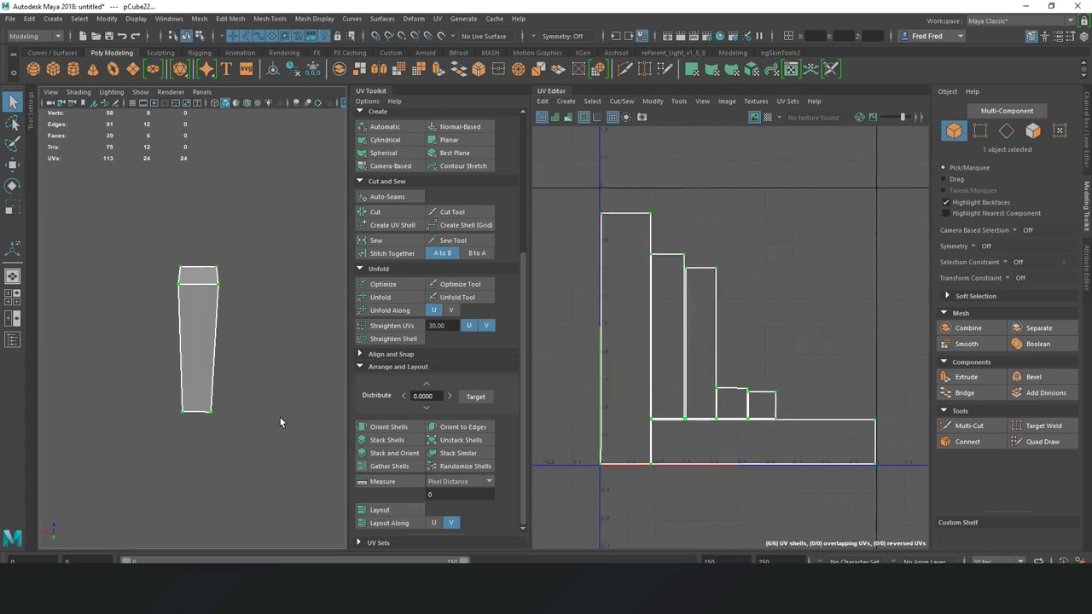
right_drag(200, 317, 266, 286)
scroll(418, 273, up, 2)
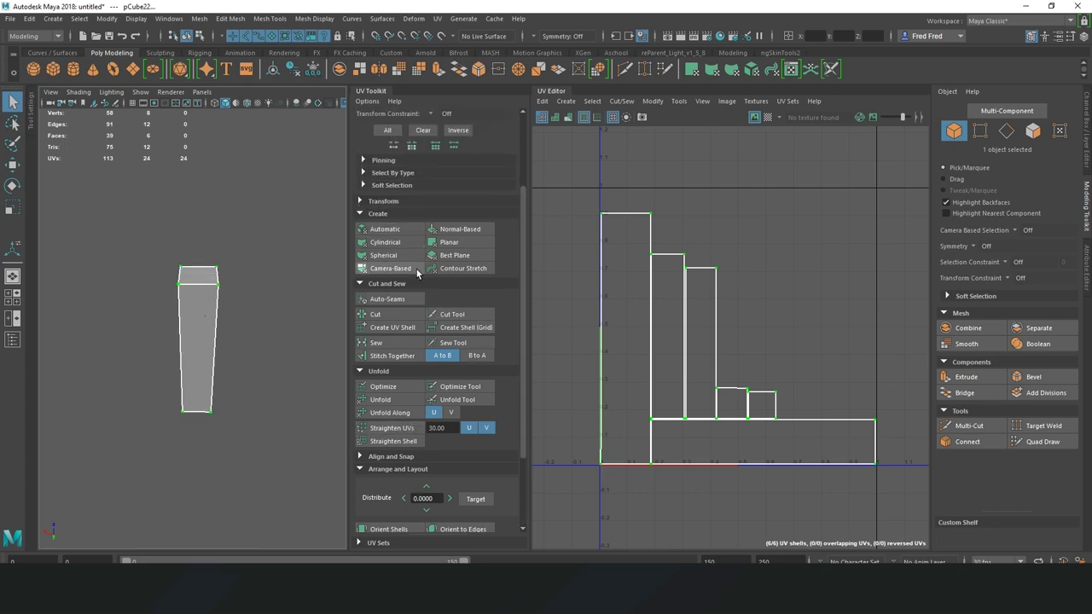
scroll(423, 342, down, 1)
scroll(470, 495, down, 2)
scroll(461, 500, up, 1)
scroll(458, 501, up, 2)
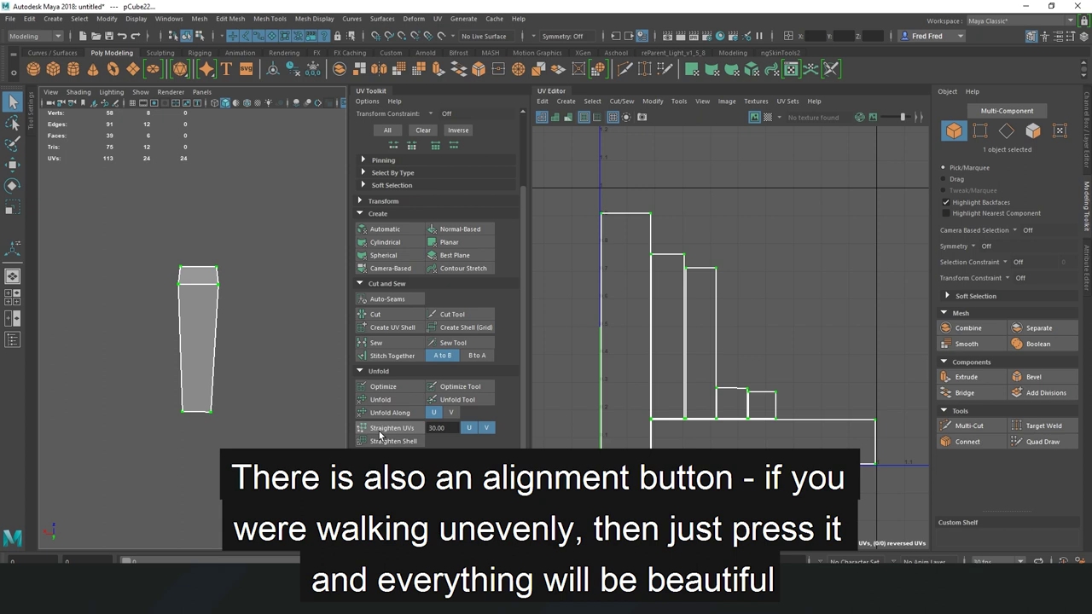
Move the skewed shell's UVs away from the other shells
right_drag(621, 247, 571, 203)
key(w)
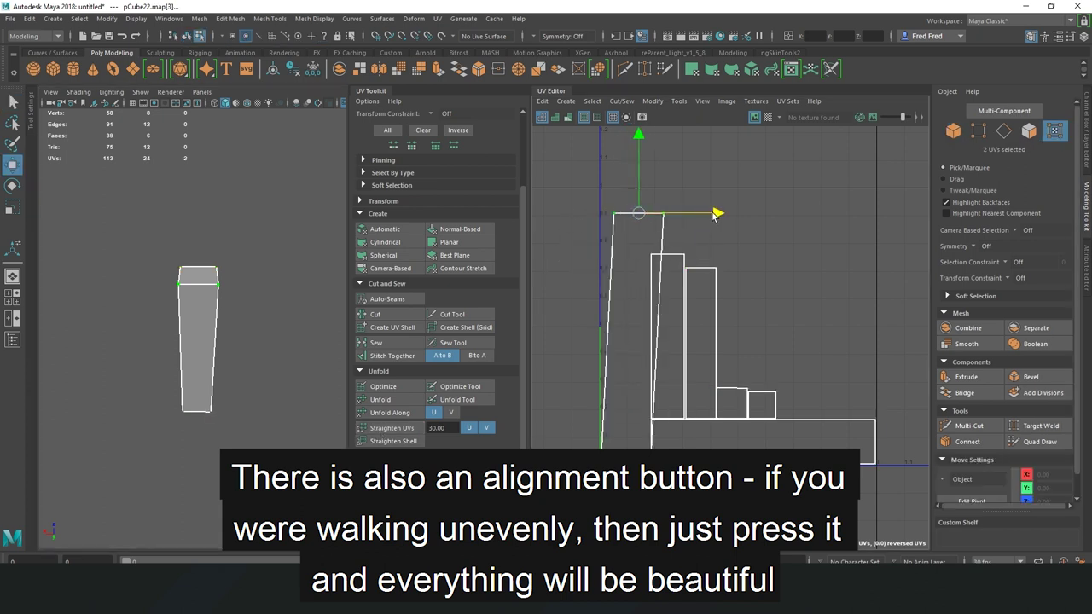
middle_drag(604, 219, 646, 220)
mouse_move(657, 286)
alt+middle_down()
mouse_move(832, 307)
mouse_move(730, 297)
alt+middle_up()
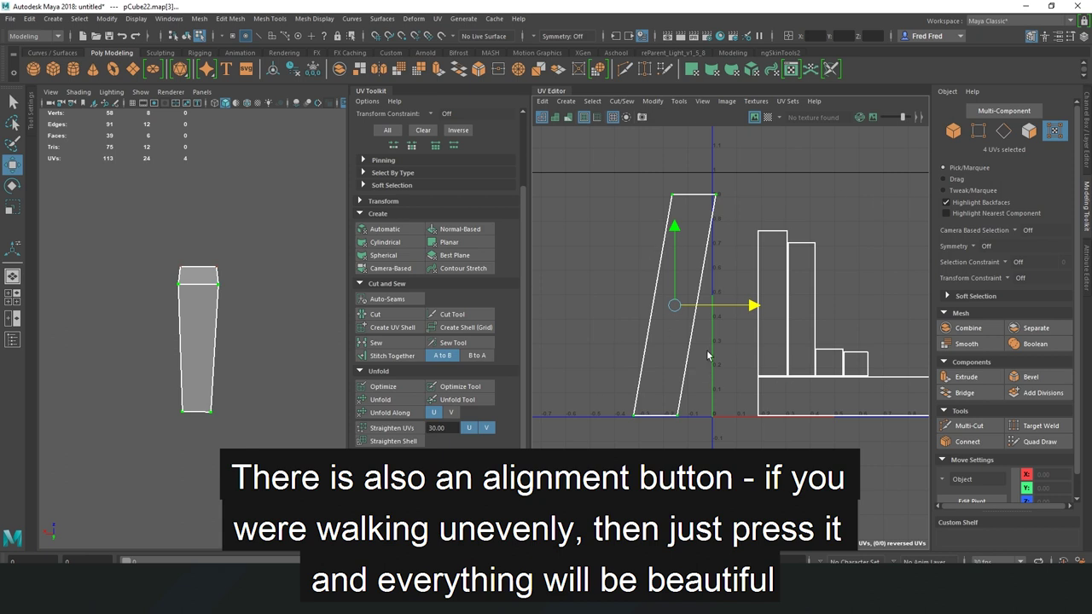
Straighten the slanted shell into an upright rectangle and place it beside the others
drag(647, 286, 653, 265)
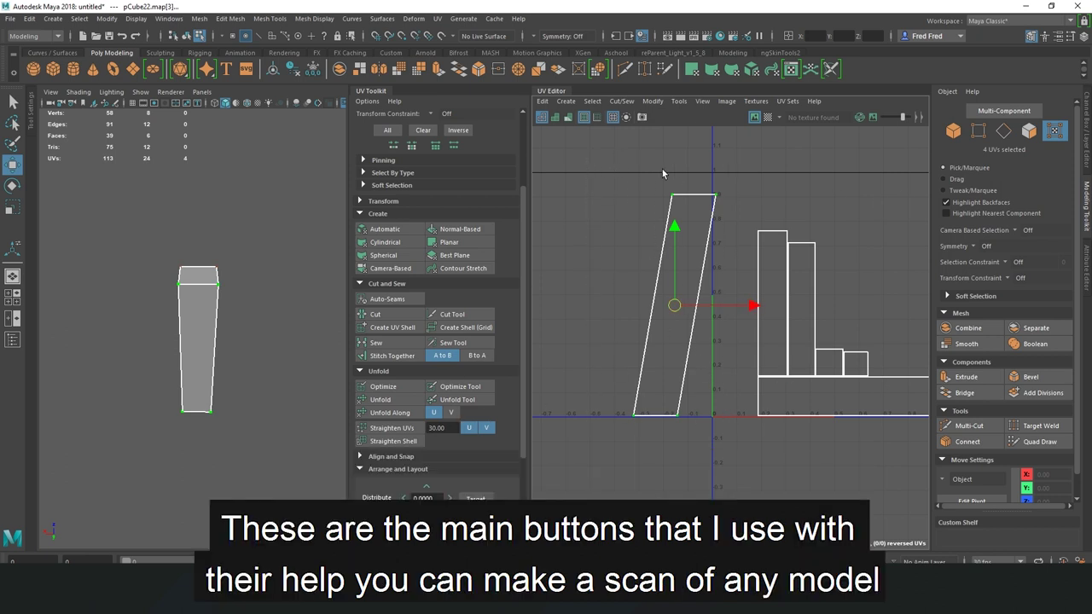
click(377, 432)
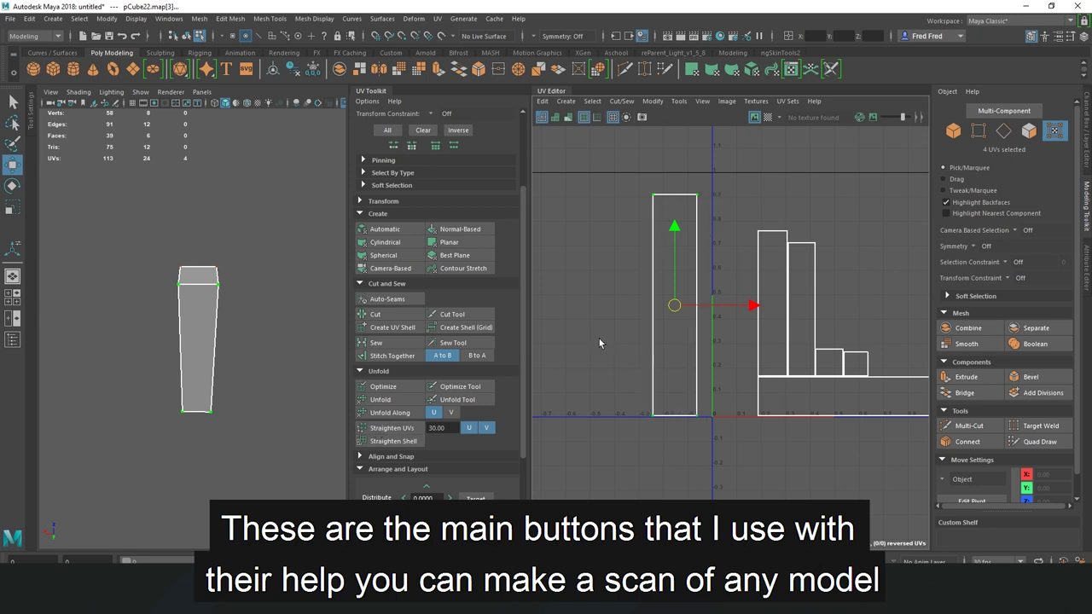
right_drag(712, 295, 632, 191)
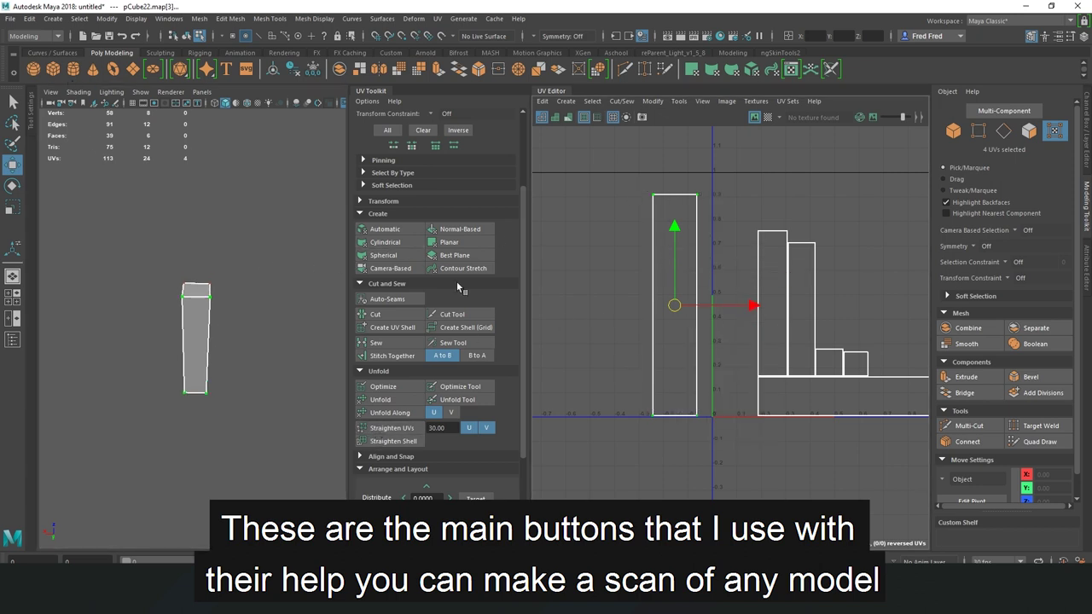
drag(751, 304, 807, 305)
key(a)
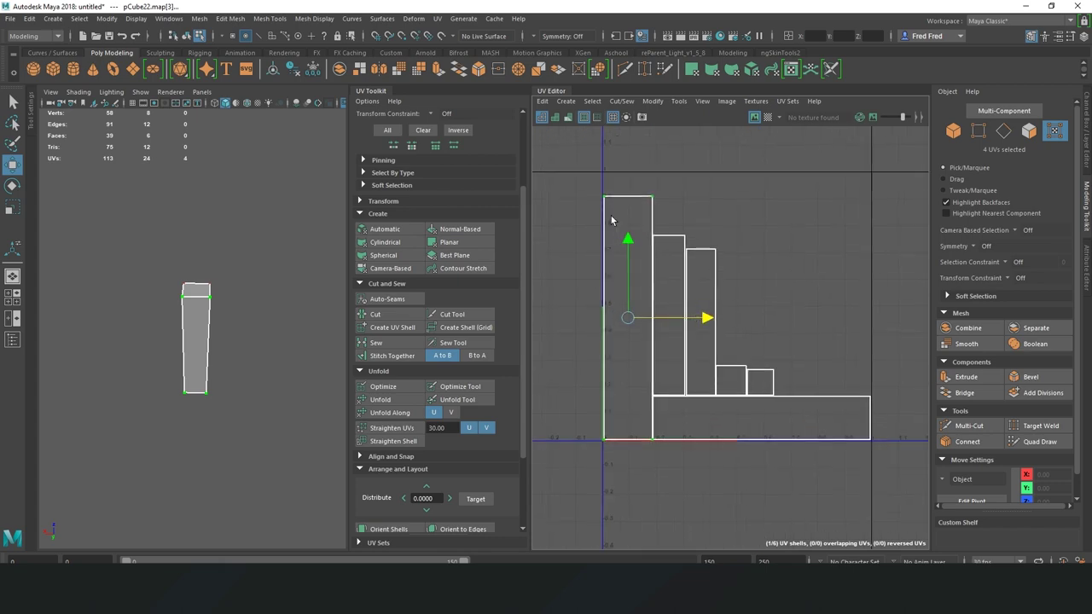
click(668, 315)
Frame and orbit around the checkered column to inspect its texture
key(f)
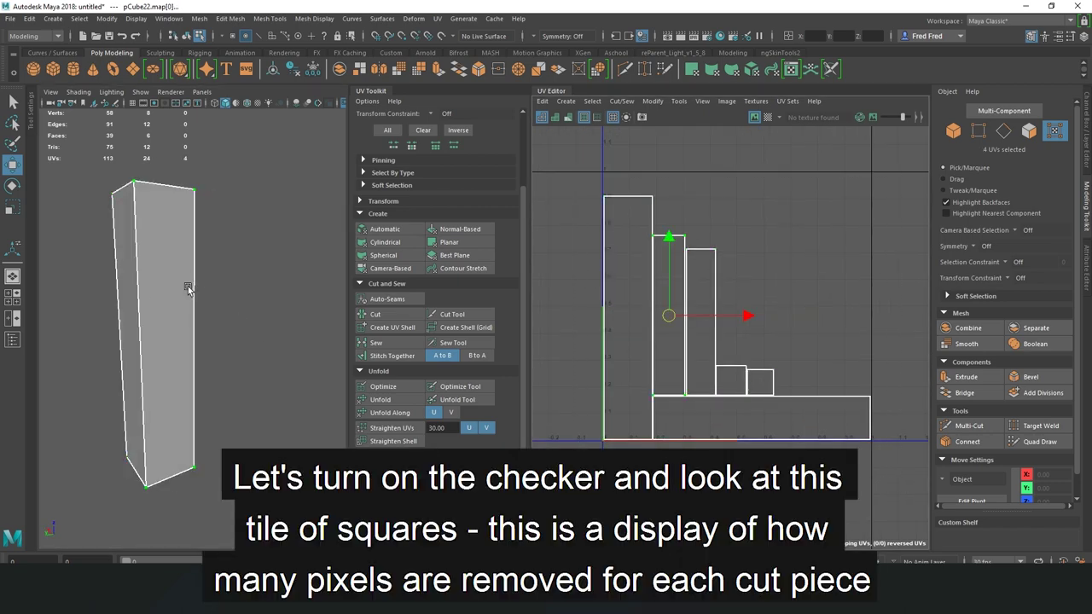
scroll(203, 151, up, 5)
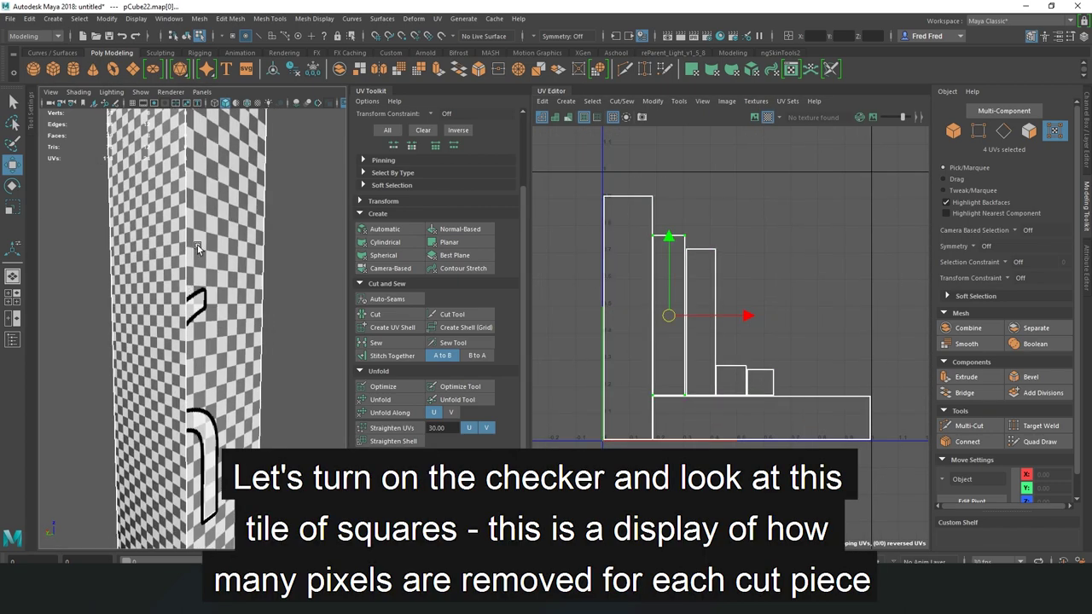
alt+drag(197, 244, 243, 294)
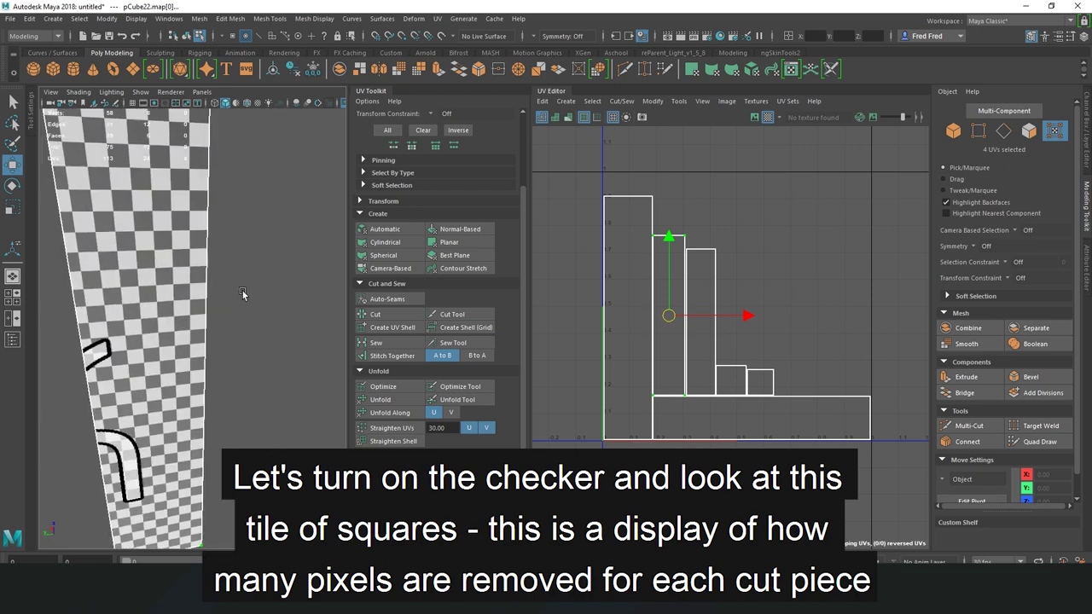
scroll(242, 295, down, 5)
scroll(244, 348, down, 3)
scroll(244, 348, down, 2)
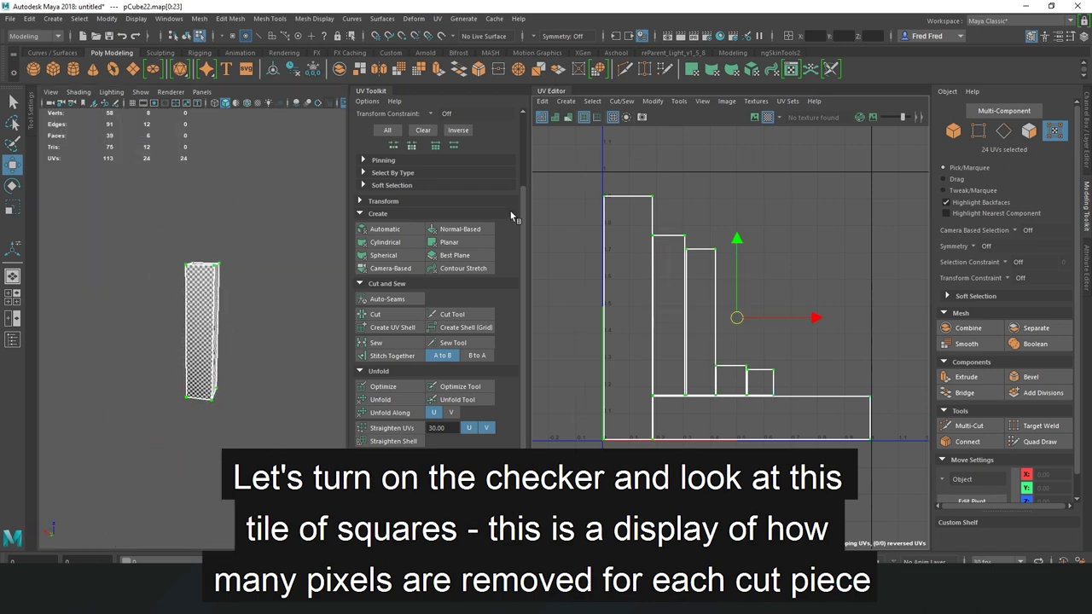
scroll(192, 309, up, 3)
right_drag(222, 273, 256, 301)
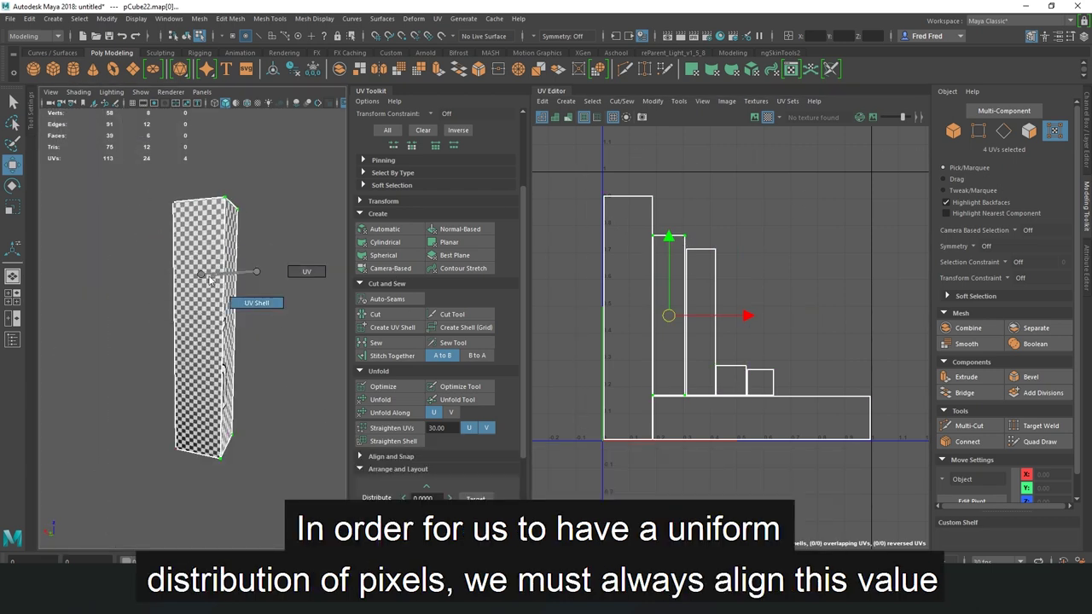
Rearrange the shells in the UV view and select all of the column's shells
key(f)
right_drag(654, 247, 700, 246)
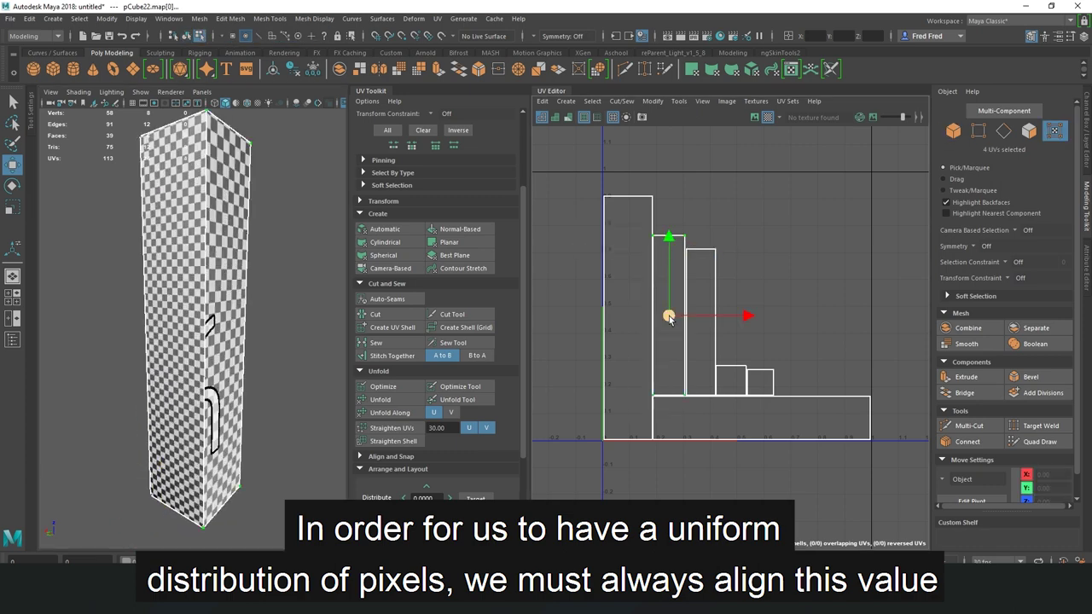
mouse_move(664, 316)
mouse_down()
mouse_move(576, 316)
mouse_move(627, 309)
mouse_up()
click(614, 209)
scroll(636, 310, down, 2)
drag(564, 180, 898, 486)
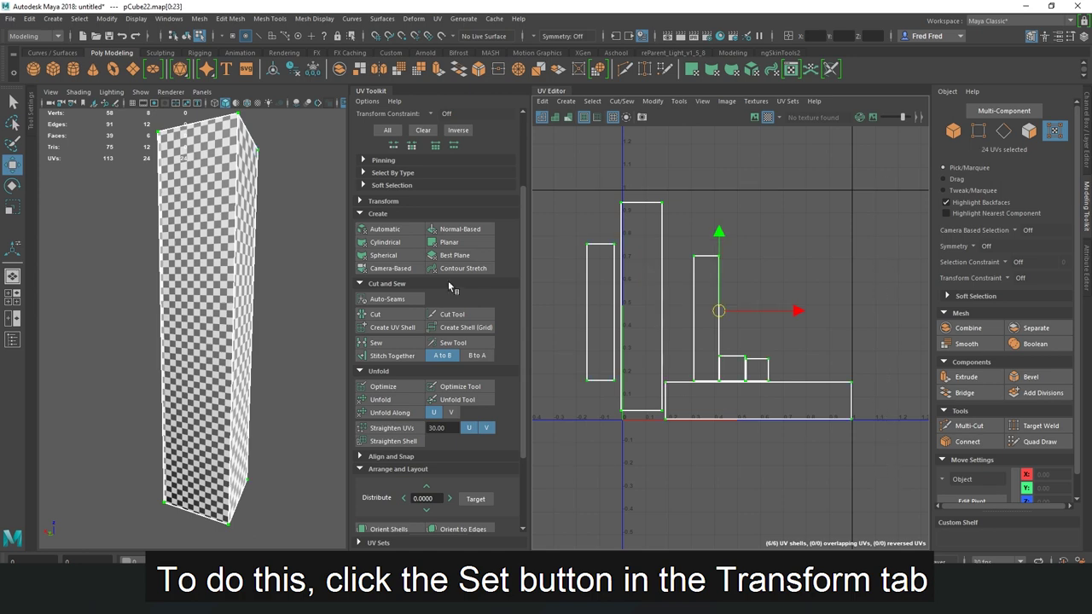
Expand the Transform settings and apply a texel density to the selected shells
click(360, 201)
scroll(463, 501, down, 2)
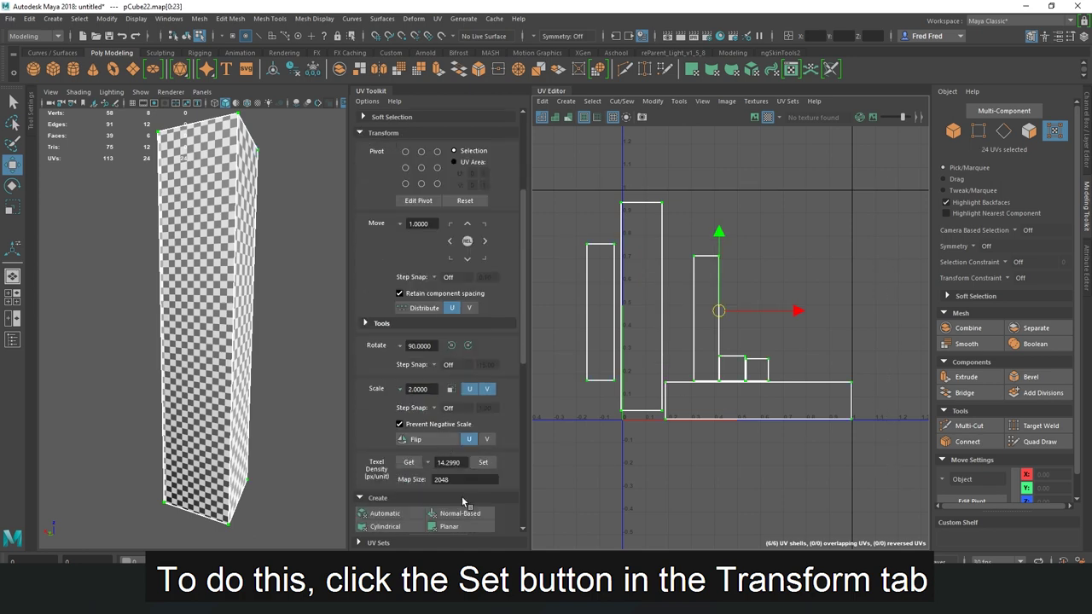
click(484, 462)
scroll(413, 468, down, 3)
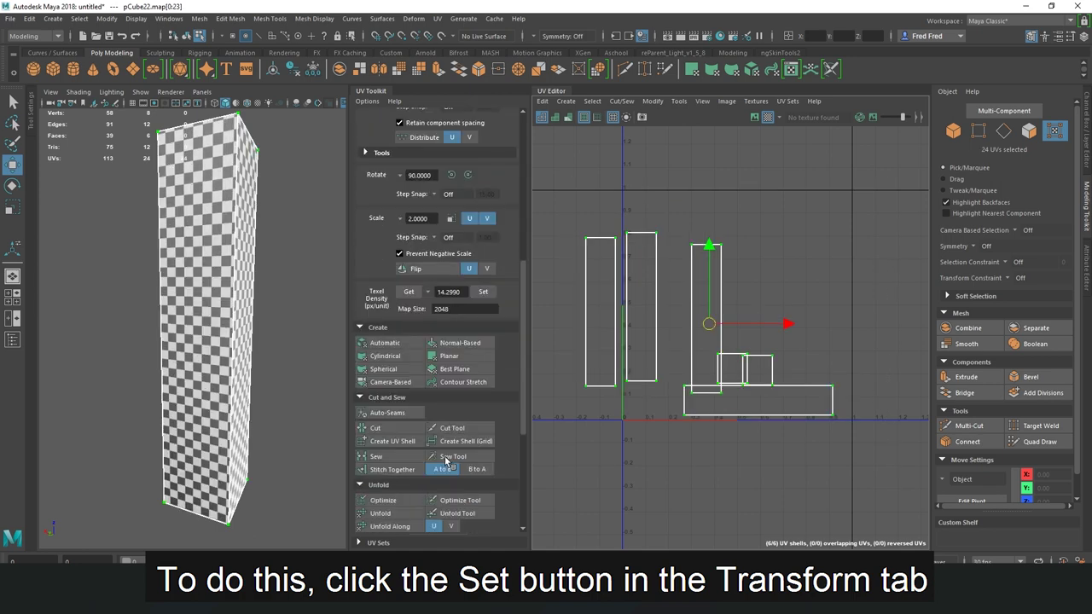
scroll(413, 468, down, 4)
drag(557, 201, 723, 387)
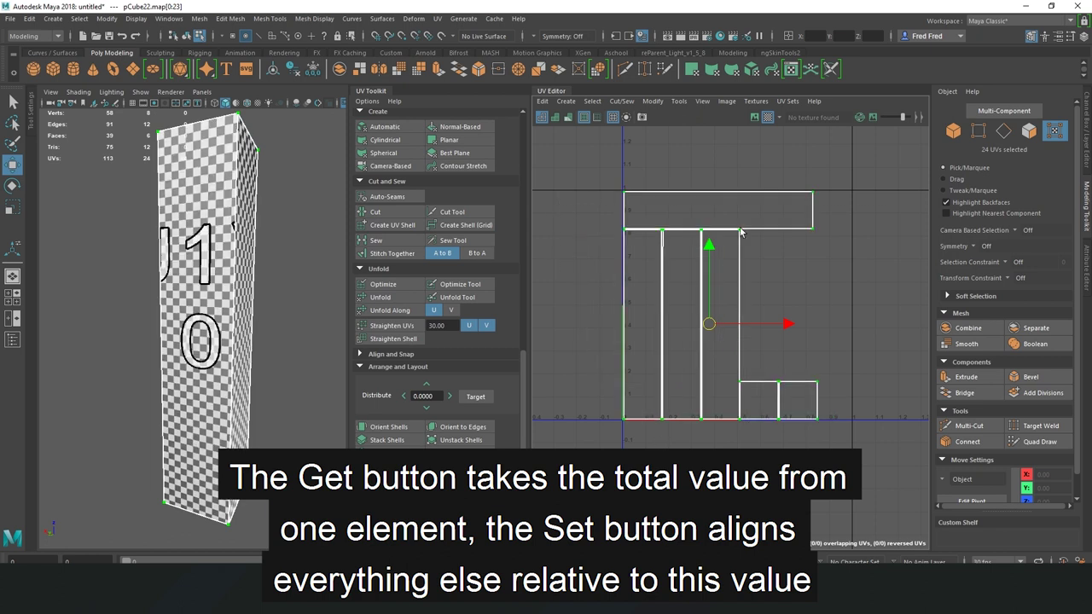
scroll(467, 427, up, 8)
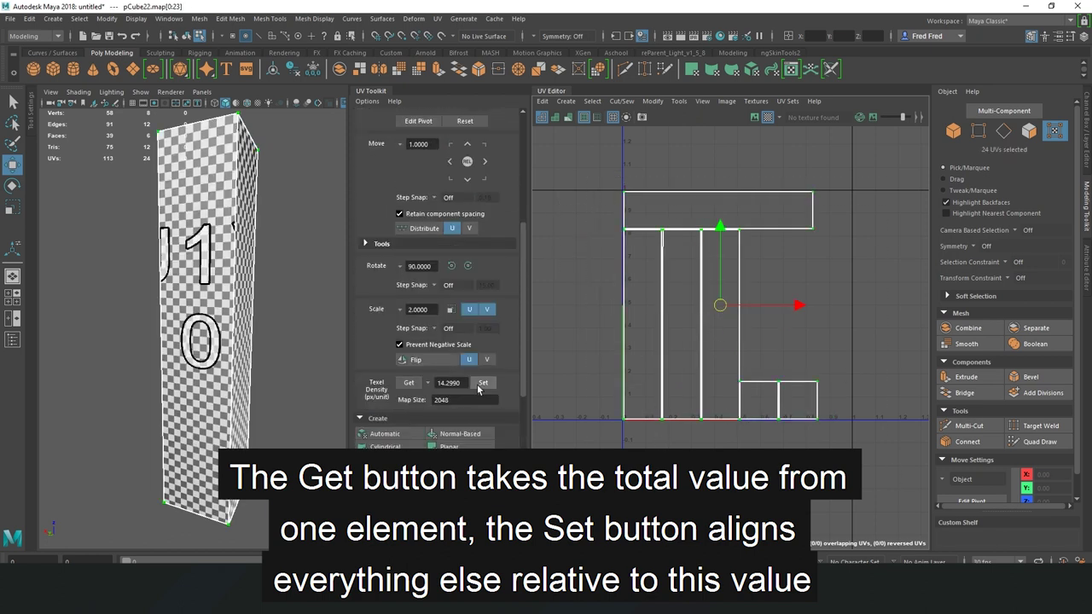
Read the 18.1958 texel density from the top shell and apply it to all shells
click(625, 191)
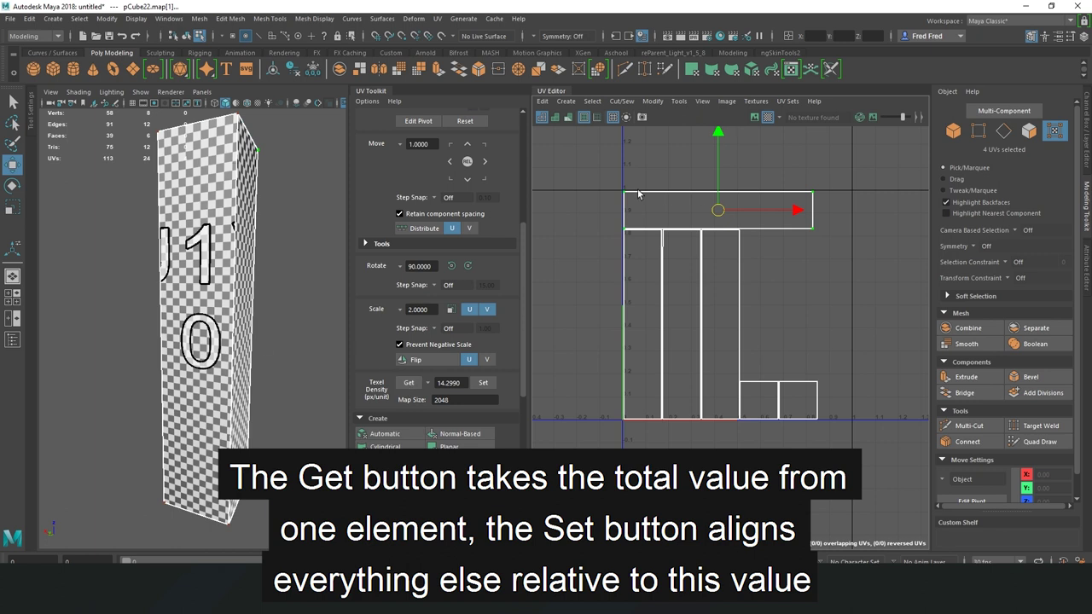
scroll(305, 281, down, 3)
click(406, 386)
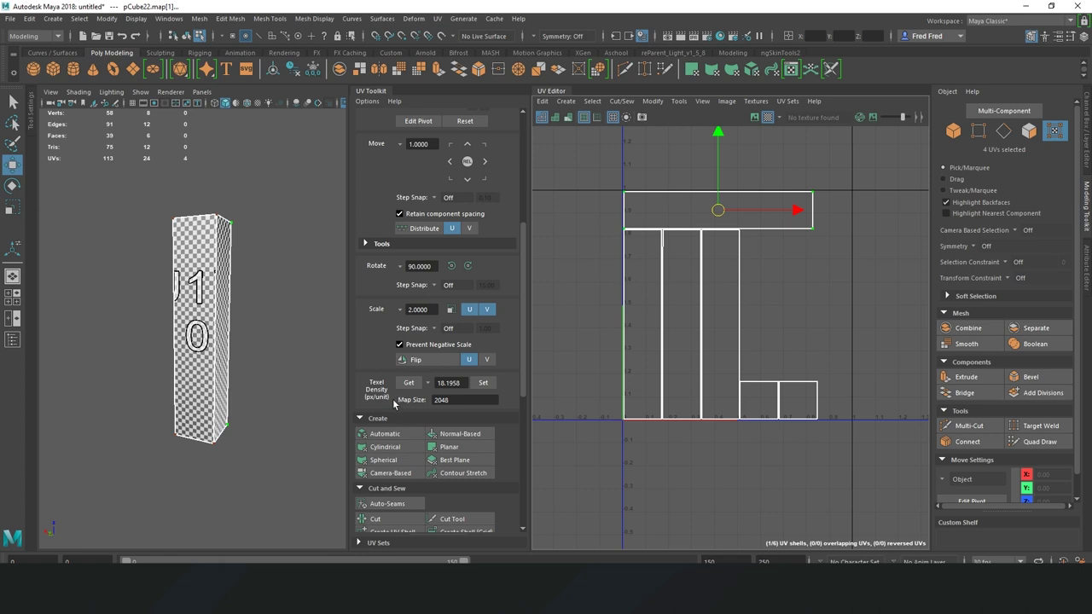
drag(635, 206, 879, 443)
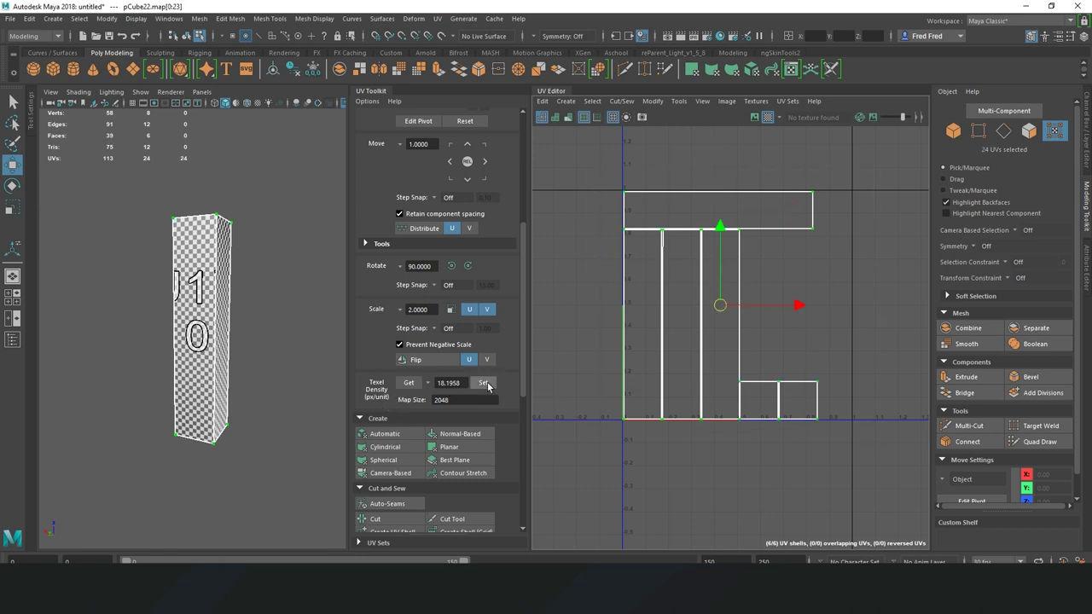
scroll(438, 447, down, 3)
scroll(152, 281, up, 5)
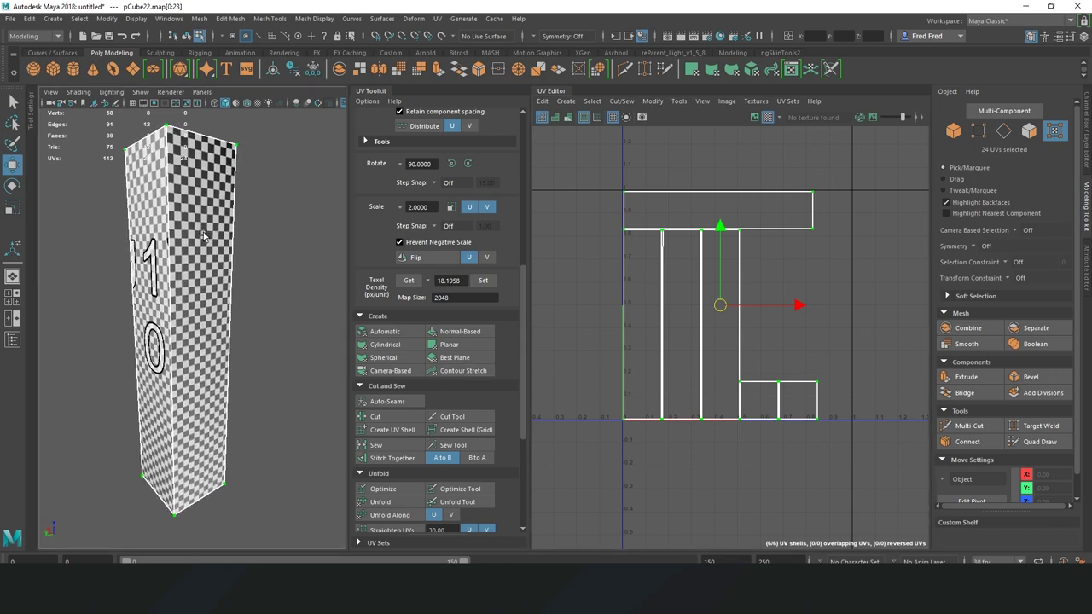
scroll(196, 273, down, 8)
key(F8)
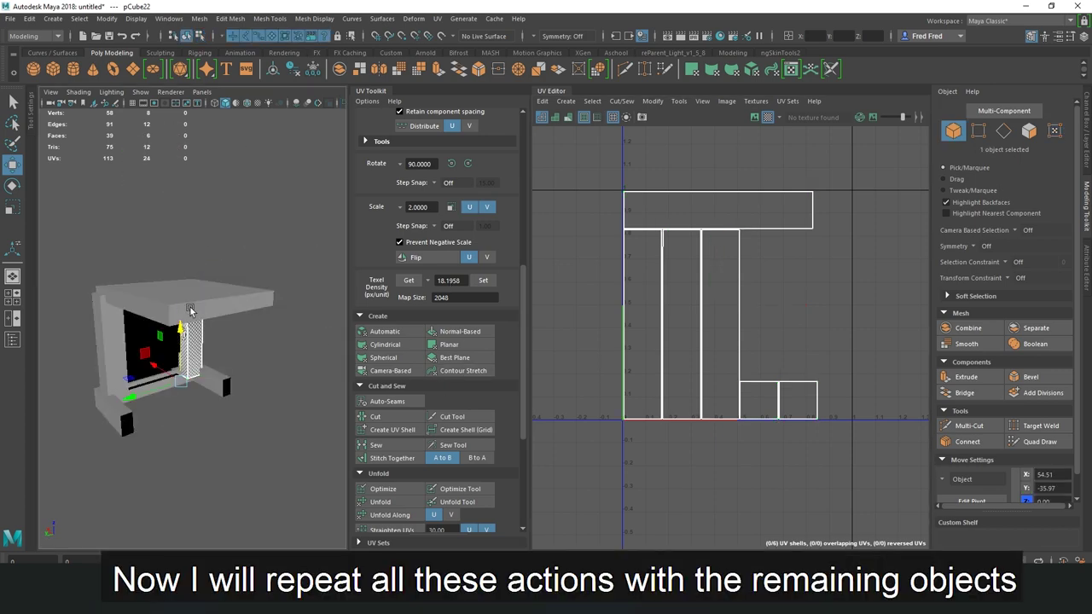
Select the lettered front panel and project its UVs from the camera view
click(192, 333)
key(f)
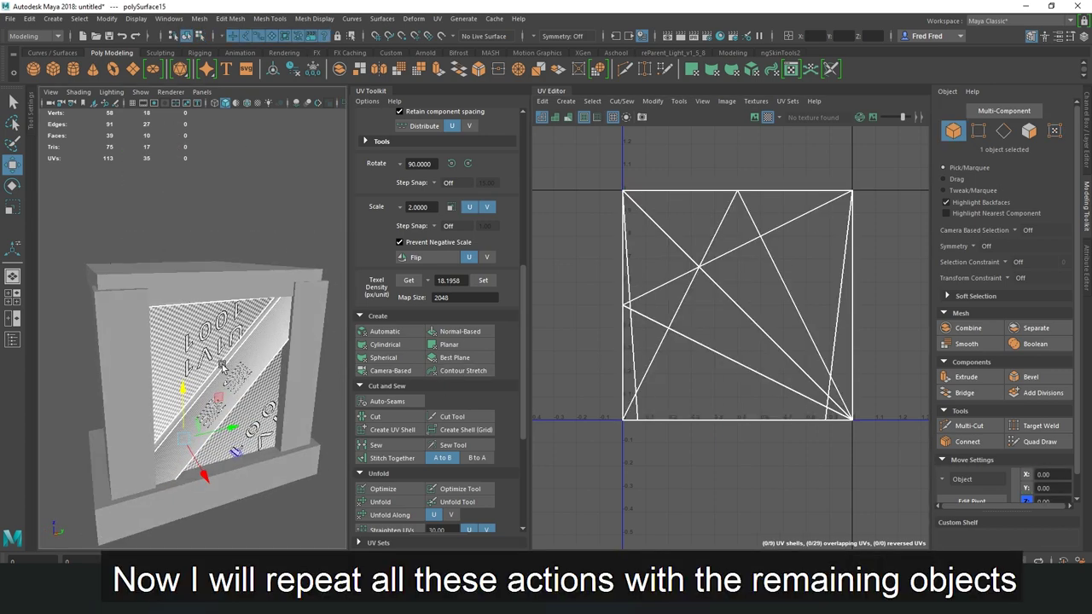
alt+drag(225, 367, 128, 370)
click(193, 297)
alt+drag(134, 277, 170, 282)
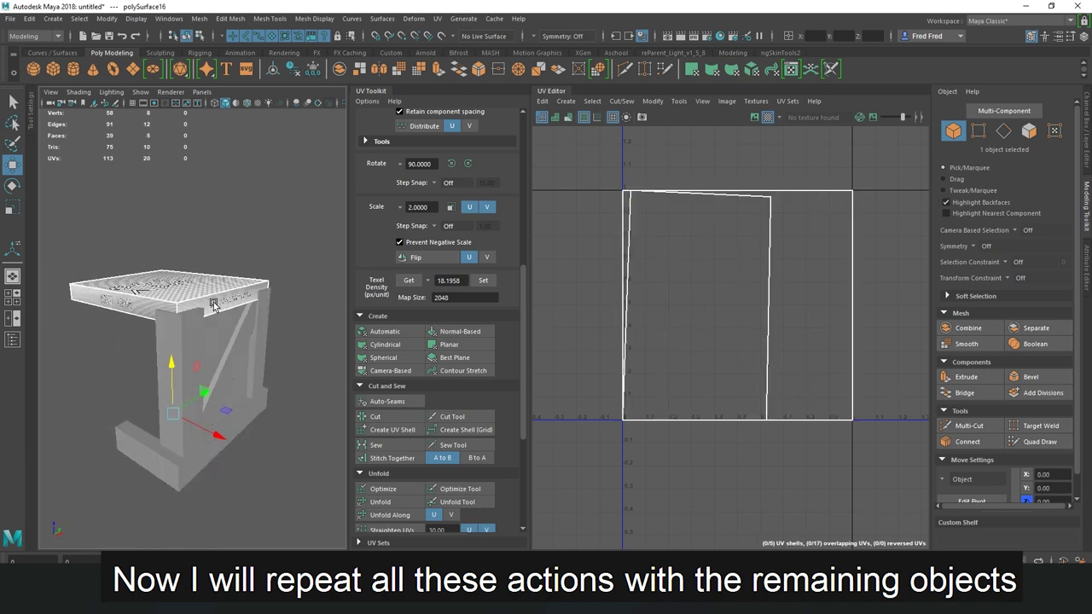
click(171, 342)
click(149, 381)
mouse_move(149, 381)
alt+mouse_down()
mouse_move(205, 341)
mouse_move(194, 341)
mouse_move(263, 251)
alt+mouse_up()
click(188, 350)
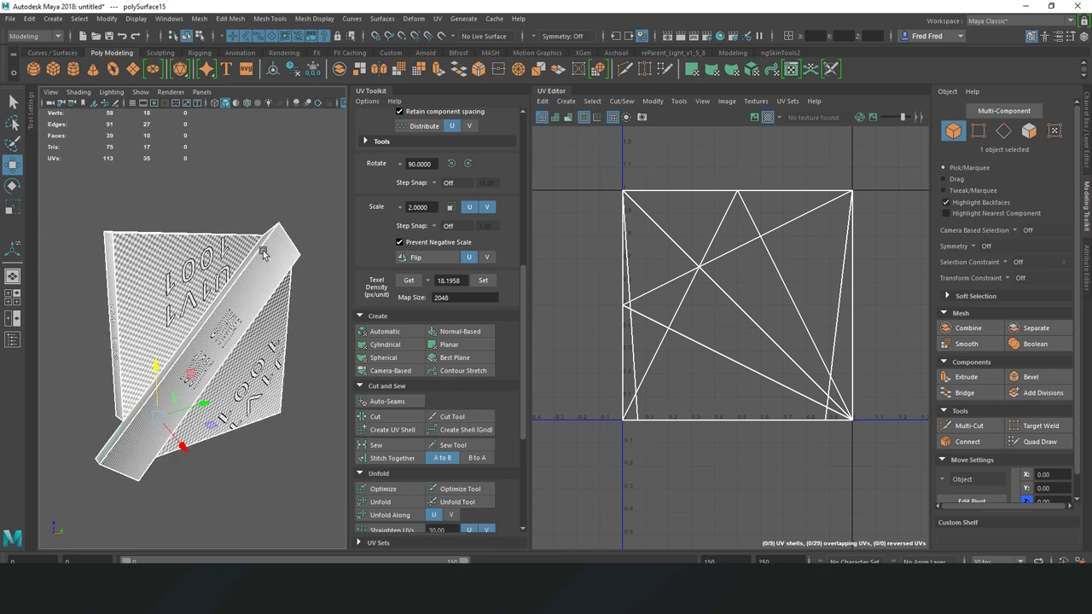
scroll(384, 333, up, 5)
scroll(523, 338, down, 3)
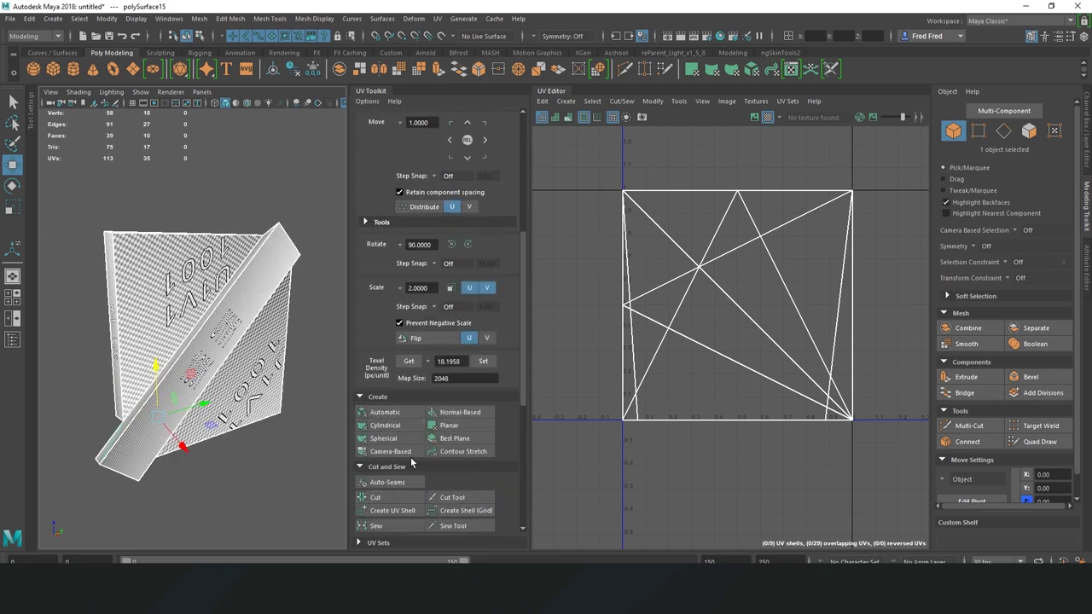
click(401, 452)
Select the panel's diagonal edge loop, then unfold and orient its UV shells straight
right_drag(146, 248, 149, 222)
click(145, 275)
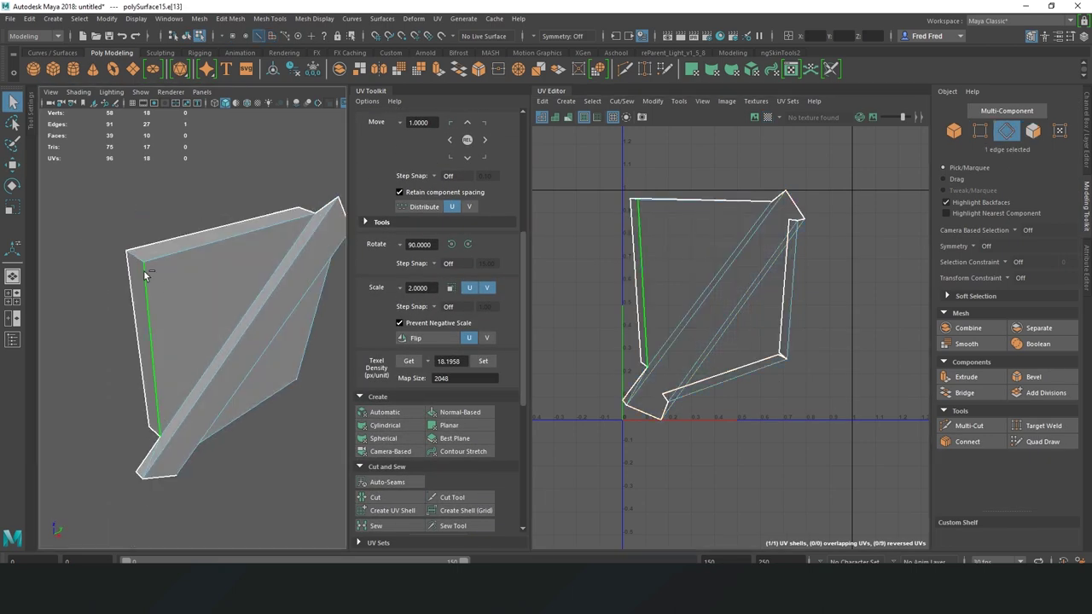
double_click(235, 360)
scroll(247, 367, up, 5)
mouse_move(256, 371)
alt+mouse_down()
mouse_move(230, 395)
mouse_move(205, 339)
alt+mouse_up()
alt+drag(299, 377, 170, 281)
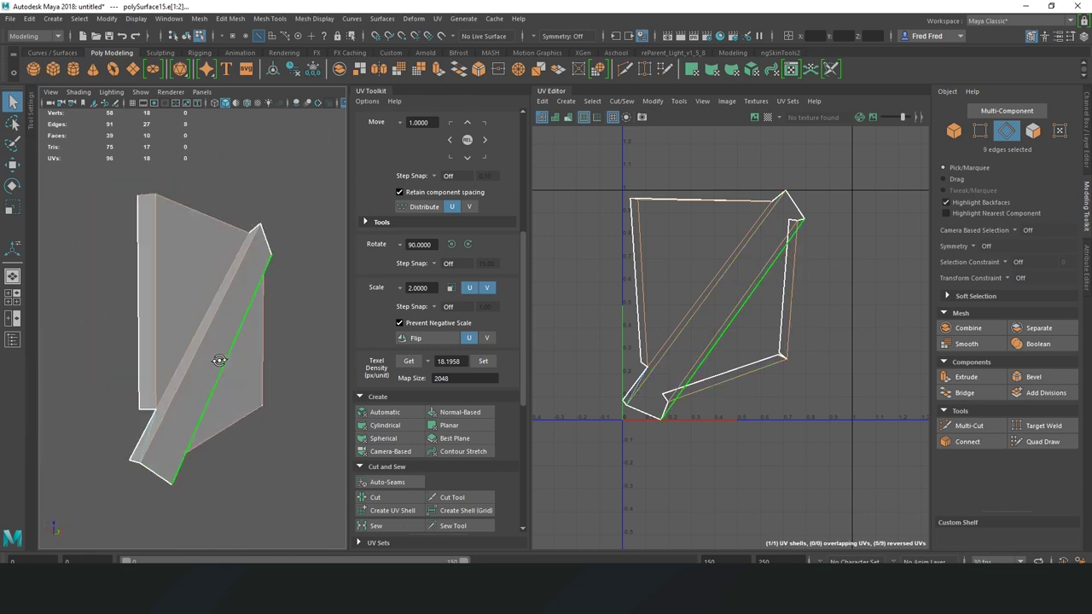
scroll(435, 384, down, 1)
key(w)
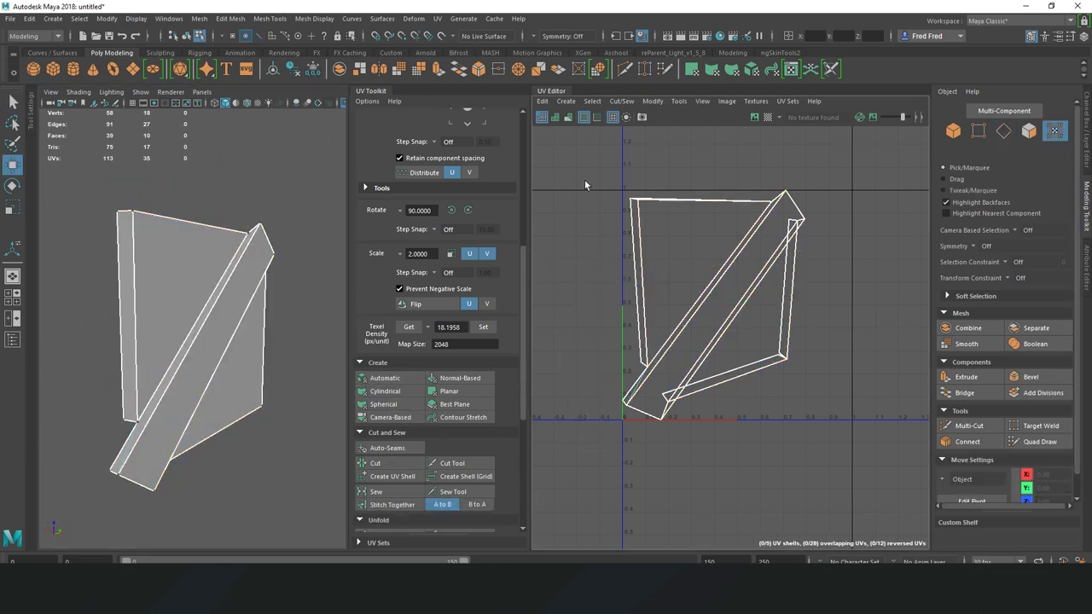
scroll(376, 461, down, 2)
click(381, 413)
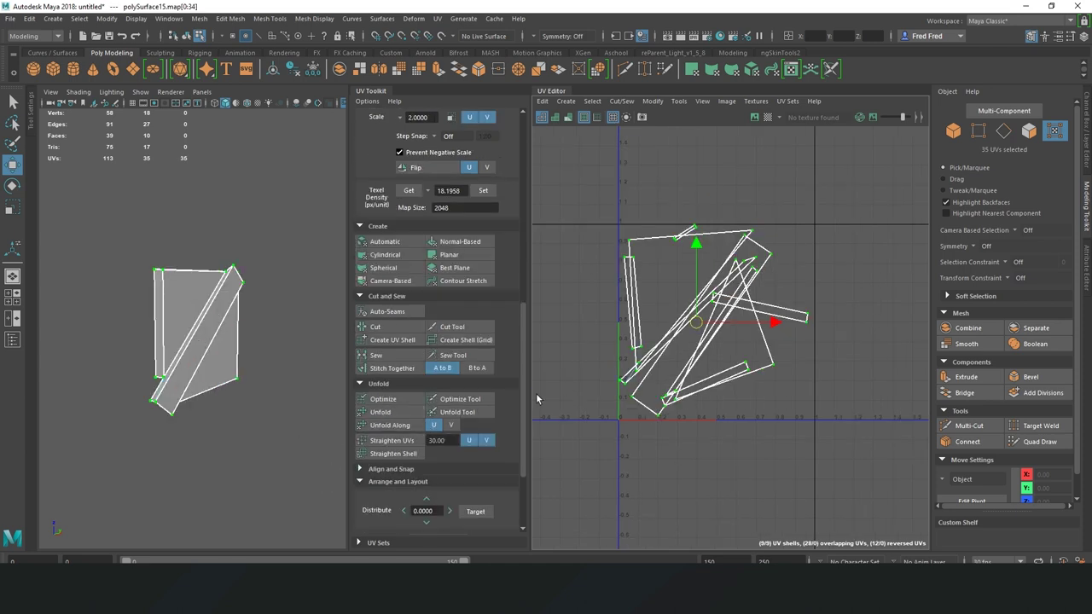
scroll(393, 410, down, 3)
click(389, 427)
scroll(220, 331, up, 3)
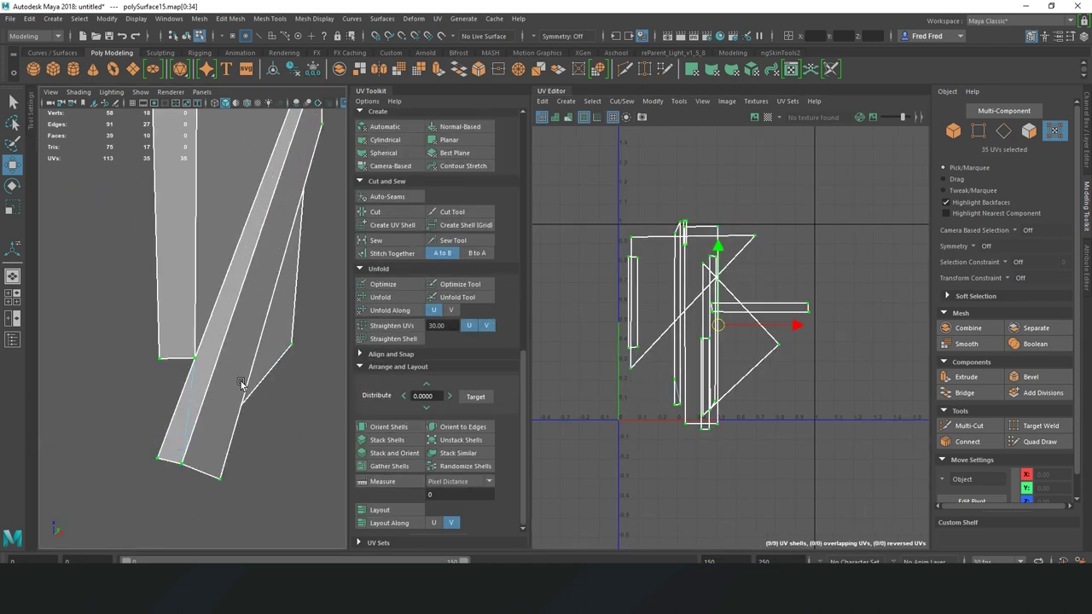
Check a panel edge from the side, then select the diagonal brace piece
alt+drag(220, 332, 223, 376)
key(F10)
click(224, 376)
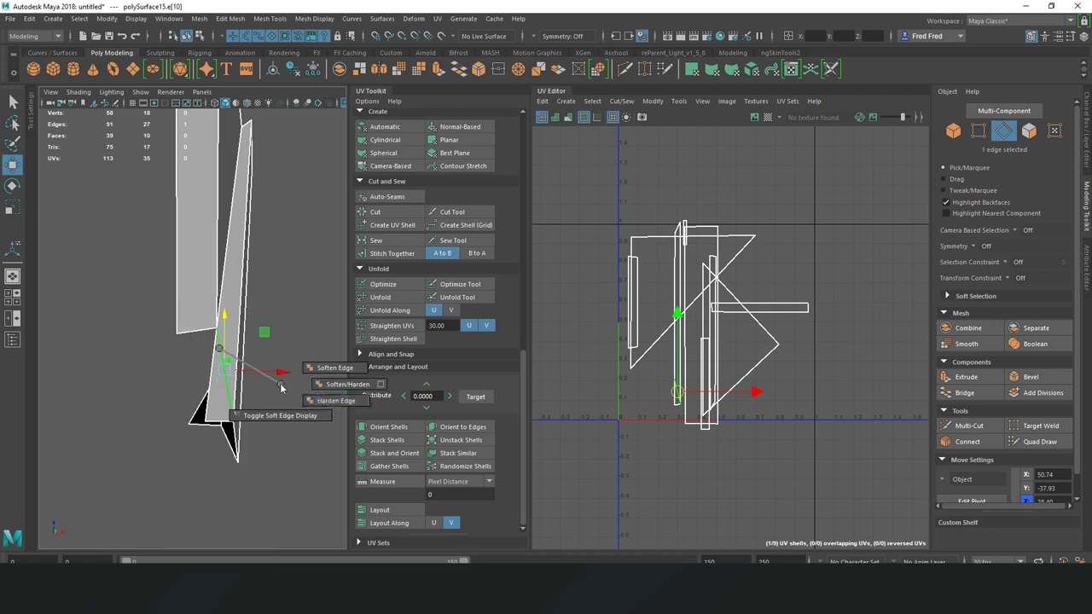
right_drag(281, 375, 278, 291)
click(279, 291)
scroll(255, 384, up, 5)
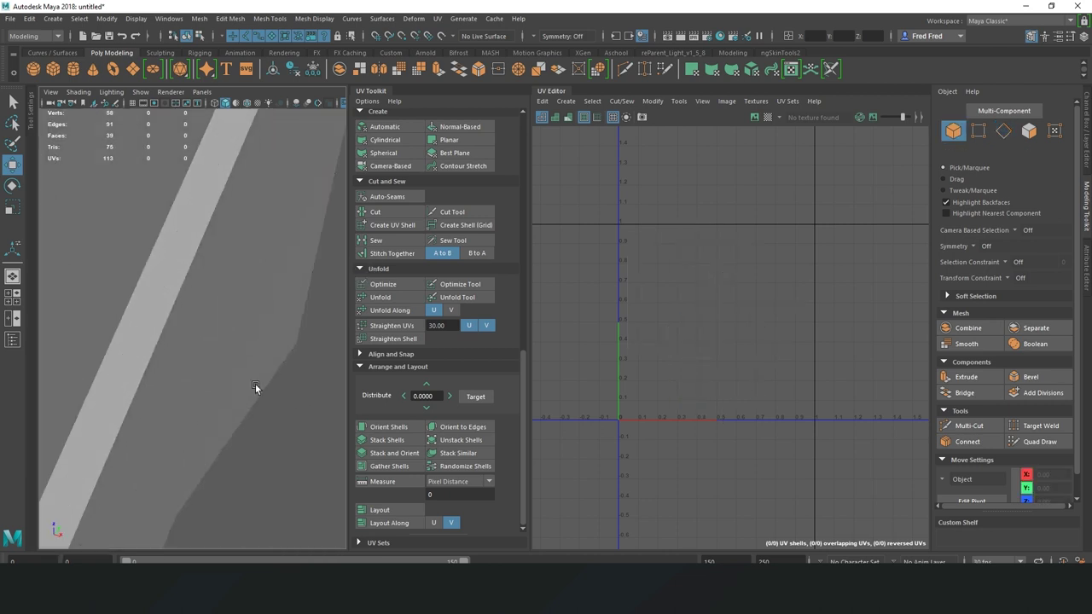
scroll(255, 383, down, 5)
click(227, 331)
mouse_move(227, 331)
alt+mouse_down()
mouse_move(202, 299)
mouse_move(231, 281)
alt+mouse_up()
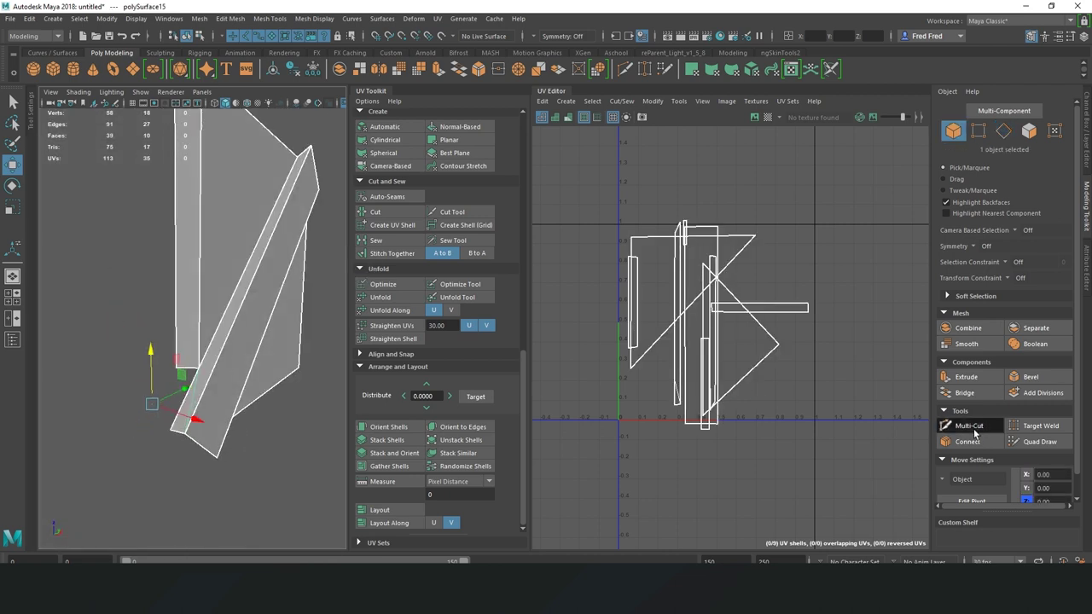
Select two edges on the brace and change their smoothing with Soften/Harden
click(973, 427)
alt+drag(267, 139, 248, 282)
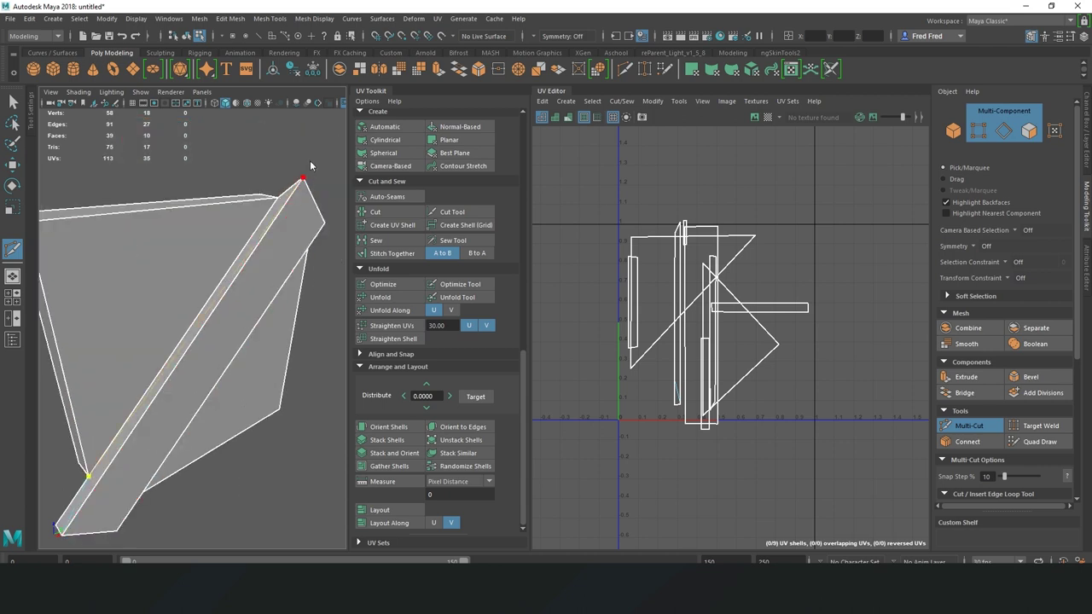
right_drag(277, 170, 278, 102)
click(243, 310)
alt+drag(242, 310, 185, 362)
shift+click(186, 362)
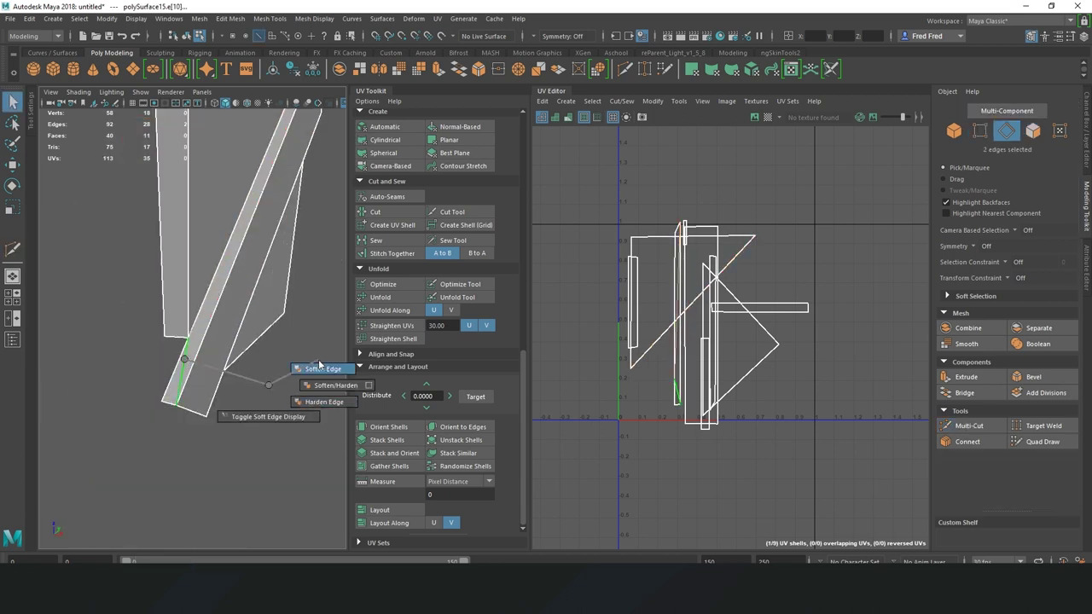
shift+right_drag(320, 365, 322, 368)
mouse_move(322, 368)
alt+mouse_down()
mouse_move(236, 249)
mouse_move(213, 275)
mouse_move(93, 310)
mouse_move(240, 280)
alt+mouse_up()
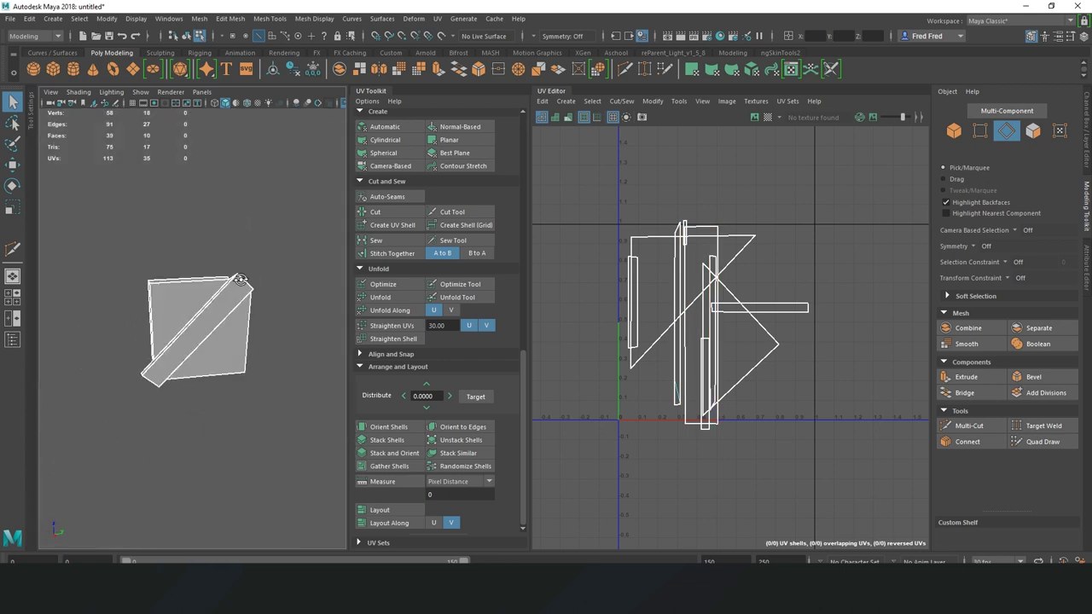
Target Weld two of the brace's vertices together
key(F8)
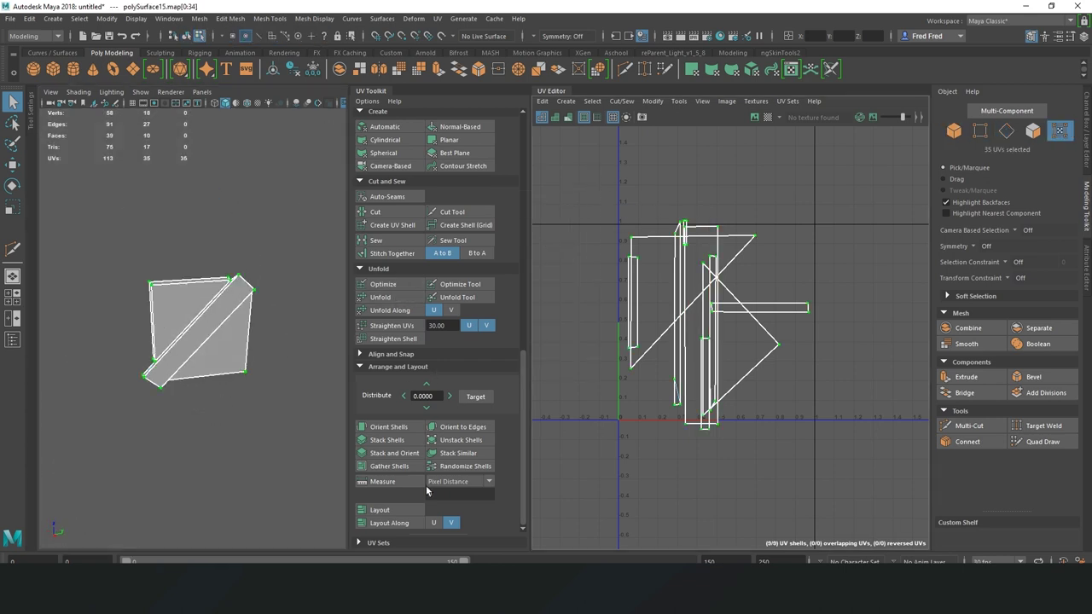
key(F8)
mouse_move(221, 406)
alt+mouse_down()
mouse_move(198, 384)
mouse_move(186, 273)
mouse_move(300, 244)
alt+mouse_up()
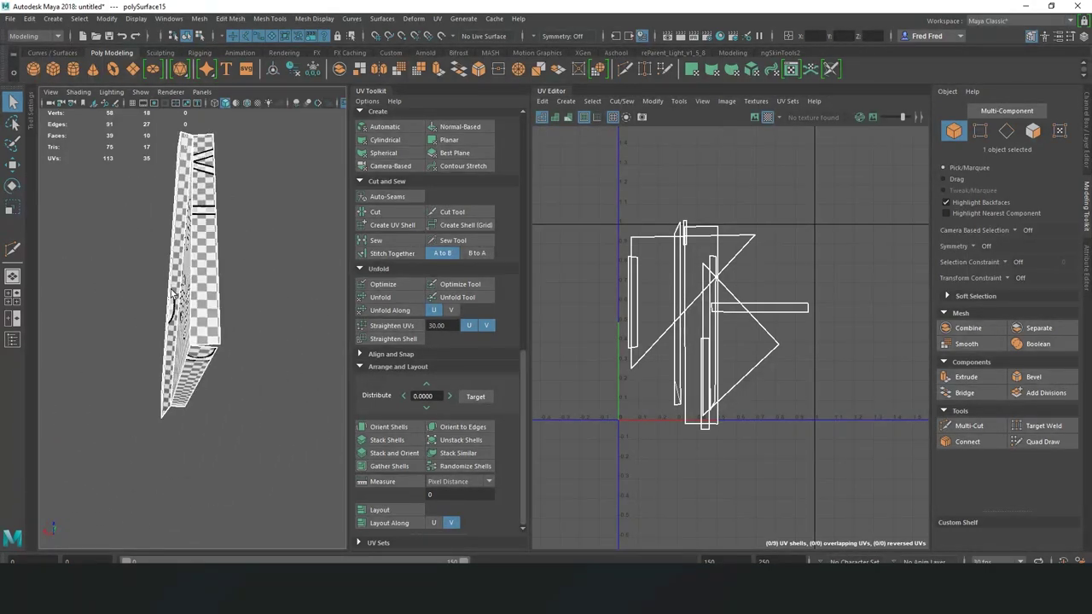
click(1040, 425)
alt+drag(242, 269, 207, 335)
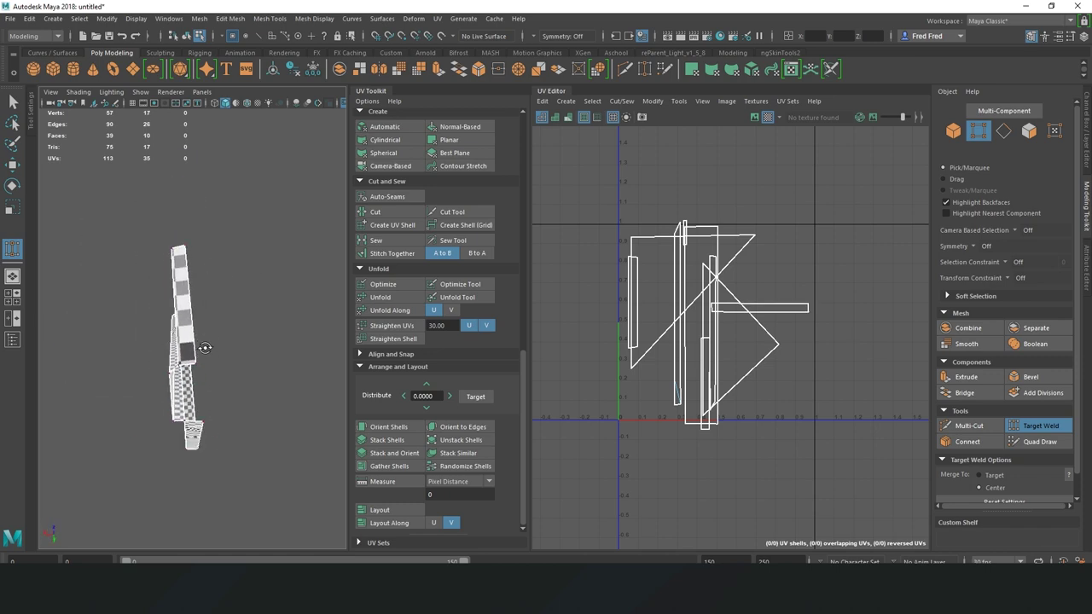
Select the brace's bottom, narrow left and diagonal strip faces
key(q)
right_drag(245, 354, 253, 389)
key(r)
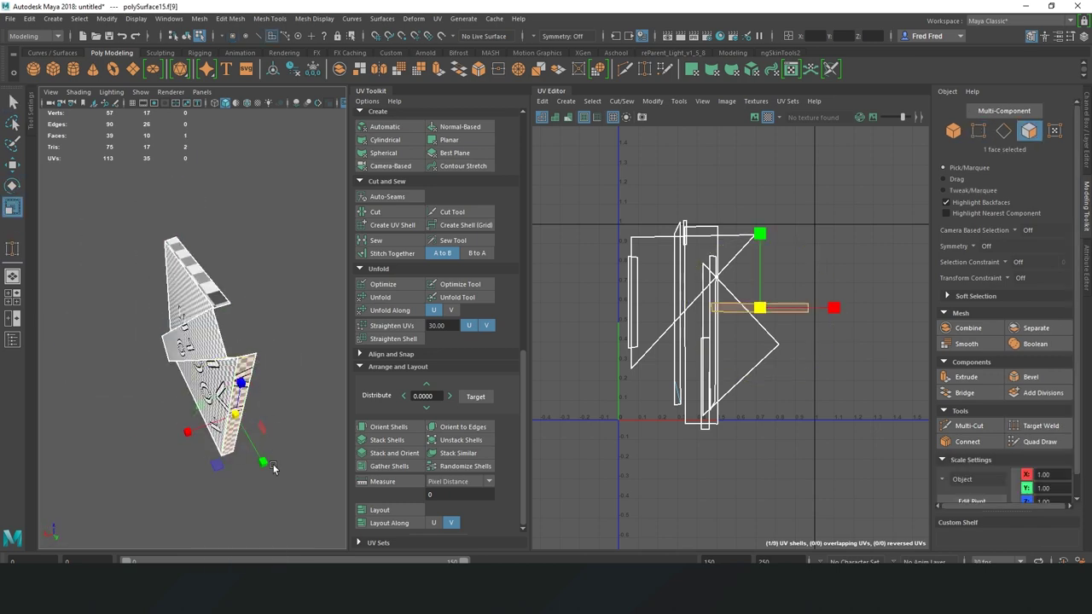
click(235, 392)
click(267, 359)
mouse_move(239, 384)
alt+mouse_down()
mouse_move(273, 362)
mouse_move(164, 295)
alt+mouse_up()
click(165, 295)
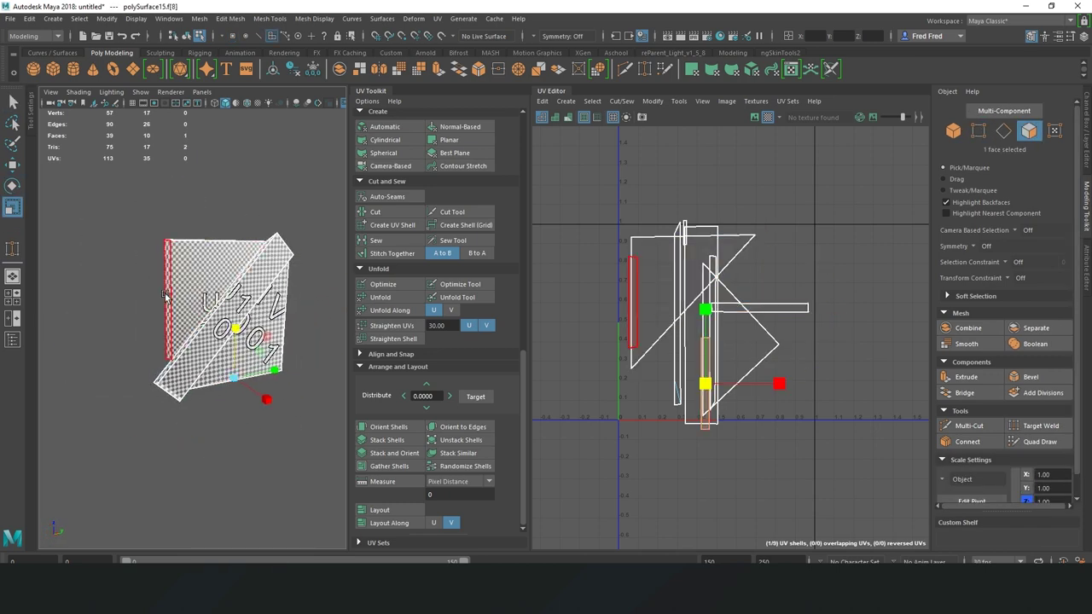
click(226, 324)
mouse_move(226, 324)
alt+mouse_down()
mouse_move(231, 282)
mouse_move(232, 303)
mouse_move(104, 310)
mouse_move(198, 337)
mouse_move(162, 342)
alt+mouse_up()
scroll(231, 281, up, 5)
scroll(230, 282, down, 5)
scroll(232, 303, down, 5)
Show the UV checker texture and select the brace's side faces to inspect
key(F8)
scroll(170, 307, up, 5)
key(6)
scroll(198, 337, up, 3)
right_drag(162, 341, 196, 341)
click(187, 324)
mouse_move(188, 324)
alt+mouse_down()
mouse_move(175, 348)
mouse_move(128, 272)
alt+mouse_up()
shift+click(128, 272)
right_drag(134, 193, 102, 222)
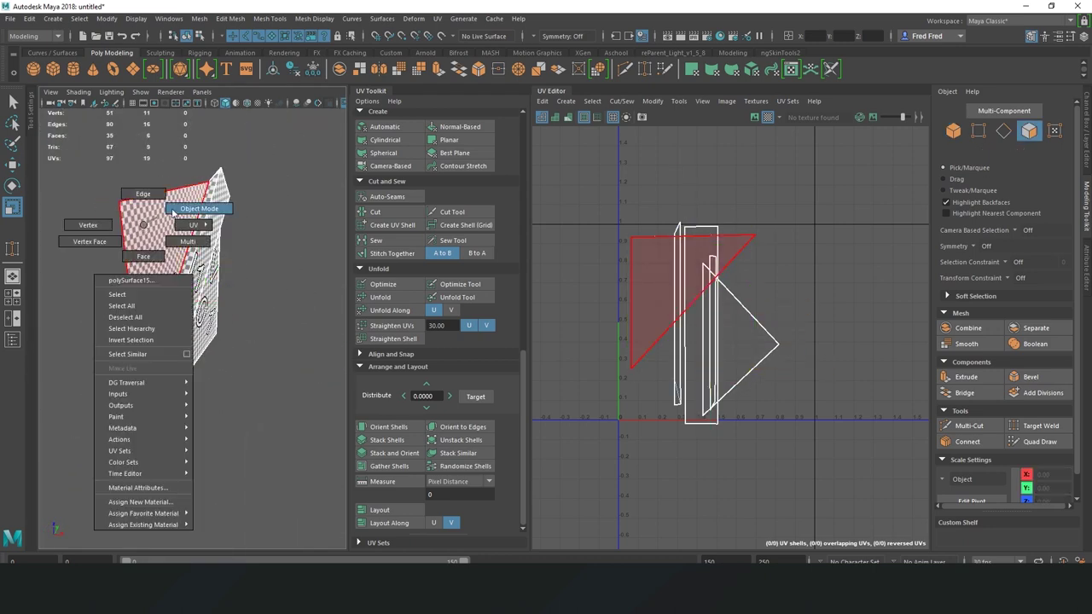
mouse_move(102, 222)
alt+mouse_down()
mouse_move(227, 281)
mouse_move(227, 303)
mouse_move(227, 256)
mouse_move(303, 291)
mouse_move(252, 218)
alt+mouse_up()
scroll(227, 281, up, 5)
scroll(227, 280, down, 5)
Select pCube22's two bottom faces and delete them
click(227, 290)
key(F11)
key(Delete)
scroll(253, 218, up, 5)
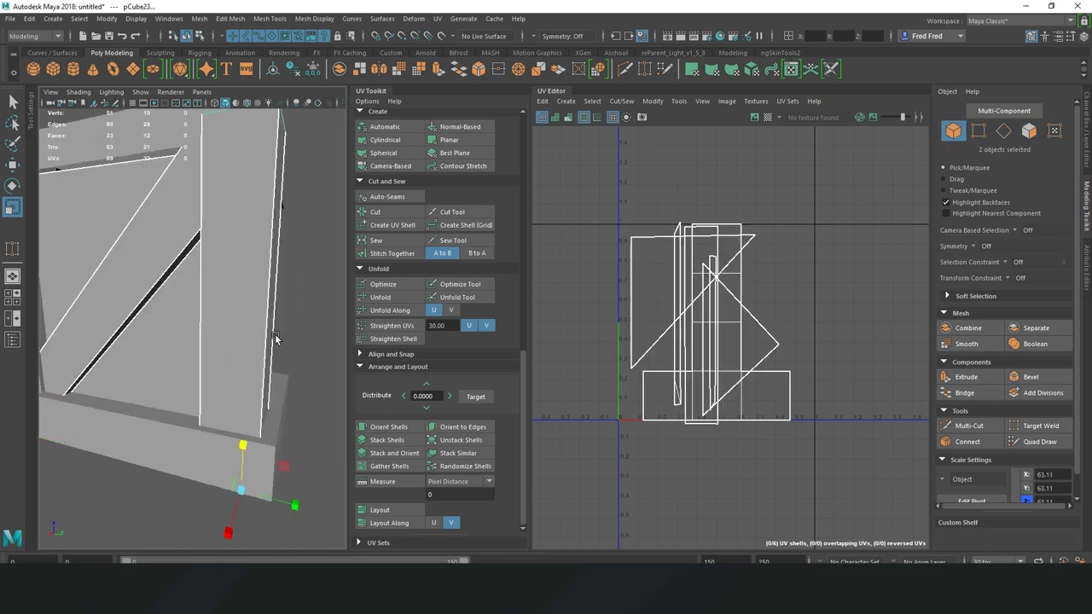
Select faces on the side panel pCube23 and delete them
click(258, 343)
key(F11)
click(243, 273)
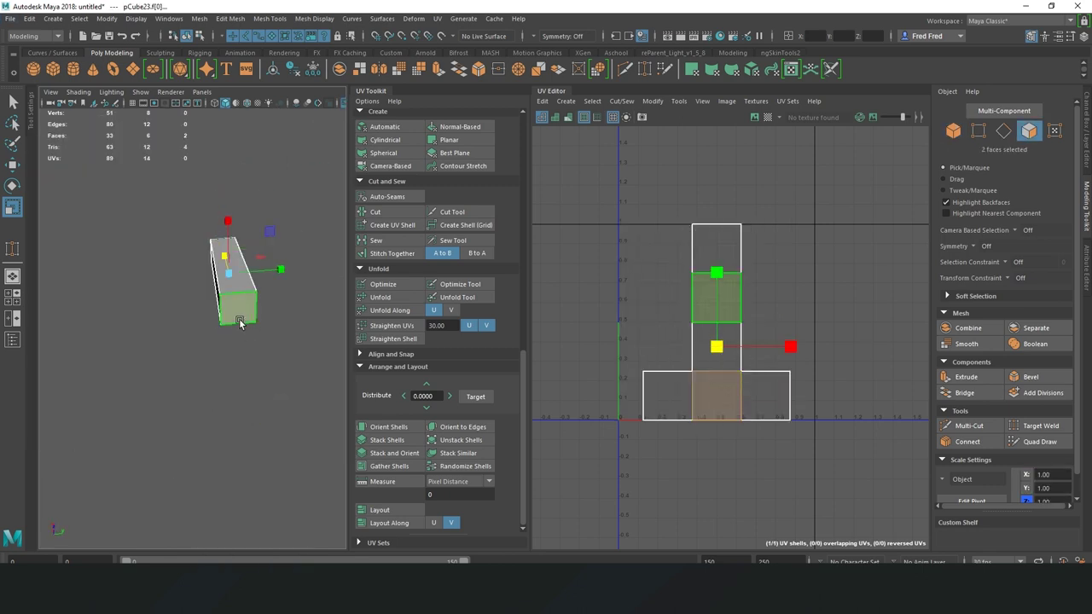
key(Delete)
mouse_move(220, 297)
alt+mouse_down()
mouse_move(250, 363)
mouse_move(193, 287)
mouse_move(226, 323)
mouse_move(219, 260)
mouse_move(148, 367)
mouse_move(65, 441)
mouse_move(128, 232)
mouse_move(159, 366)
alt+mouse_up()
Select two edge loops and a corner edge on pCube24 and cut UVs along them
right_click(222, 263)
click(277, 244)
mouse_move(277, 244)
alt+mouse_down()
mouse_move(207, 292)
mouse_move(181, 384)
alt+mouse_up()
click(181, 384)
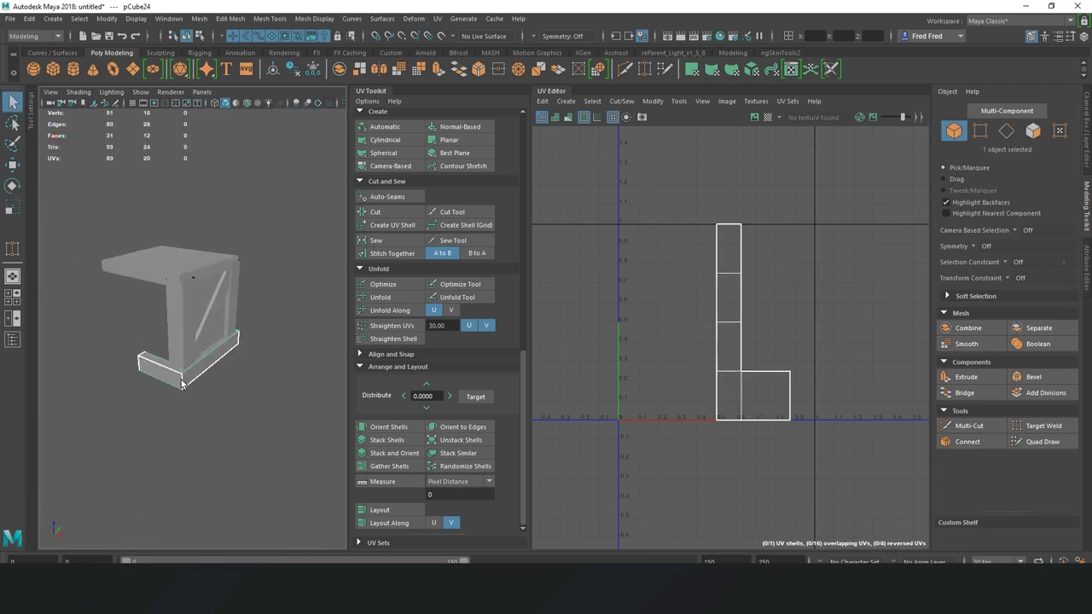
mouse_move(229, 430)
alt+mouse_down()
mouse_move(152, 289)
mouse_move(175, 401)
alt+mouse_up()
key(ctrl+F11)
key(F10)
double_click(175, 401)
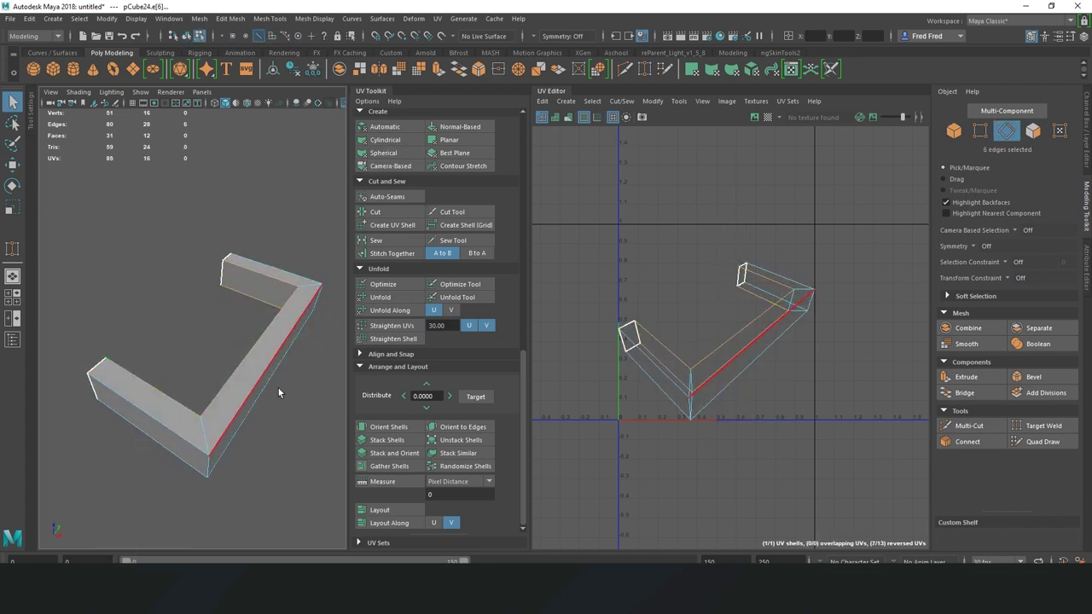
mouse_move(277, 387)
alt+mouse_down()
mouse_move(214, 454)
mouse_move(196, 369)
mouse_move(155, 334)
mouse_move(239, 381)
mouse_move(214, 334)
mouse_move(161, 386)
mouse_move(234, 398)
mouse_move(176, 390)
mouse_move(202, 444)
alt+mouse_up()
double_click(214, 454)
shift+click(155, 335)
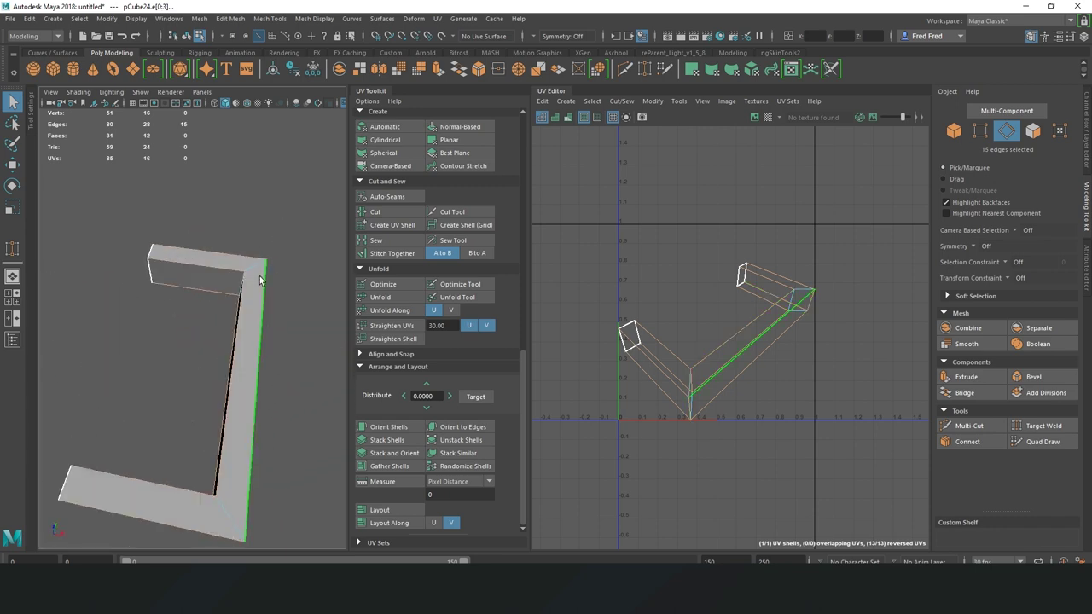
click(392, 225)
Select all of pCube24's UVs and unfold them into flat shells
mouse_move(188, 307)
alt+mouse_down()
mouse_move(209, 346)
mouse_move(212, 305)
alt+mouse_up()
click(589, 220)
click(384, 298)
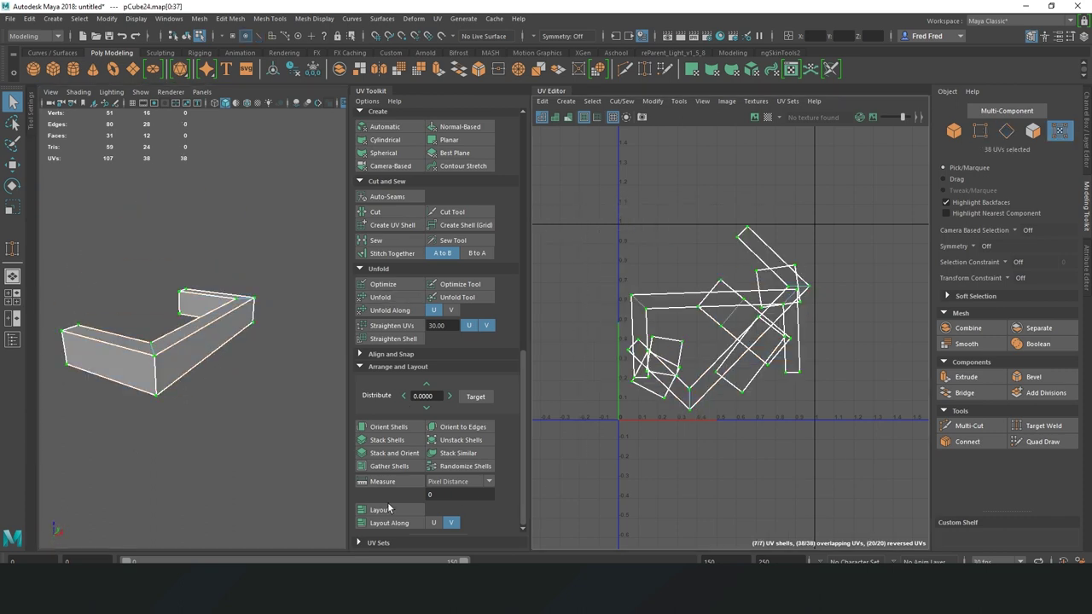
click(770, 117)
mouse_move(273, 336)
alt+mouse_down()
mouse_move(182, 313)
mouse_move(290, 315)
mouse_move(161, 285)
alt+mouse_up()
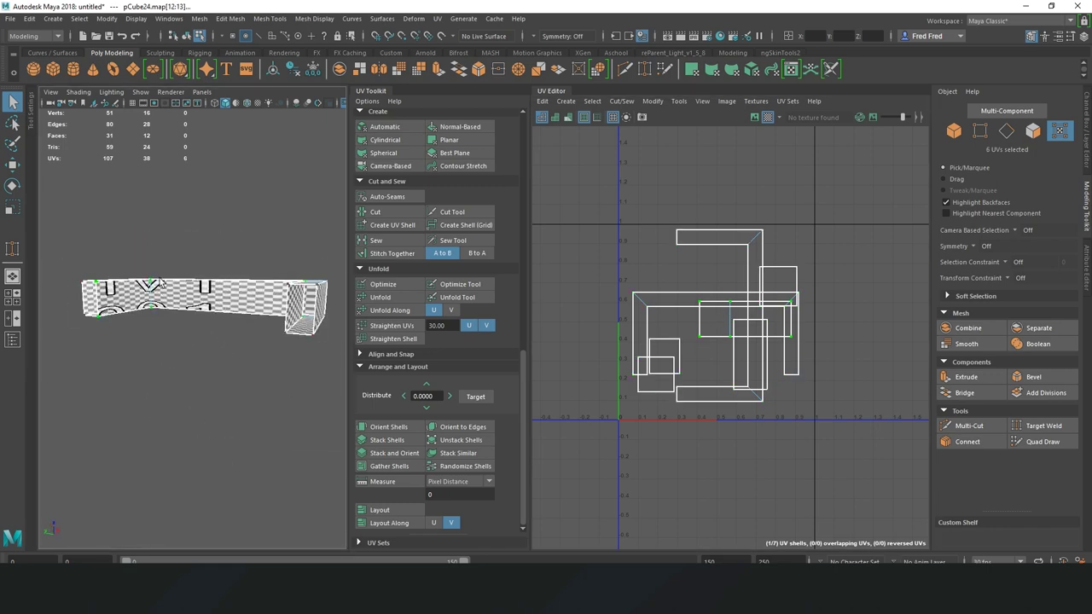
click(154, 294)
key(F12)
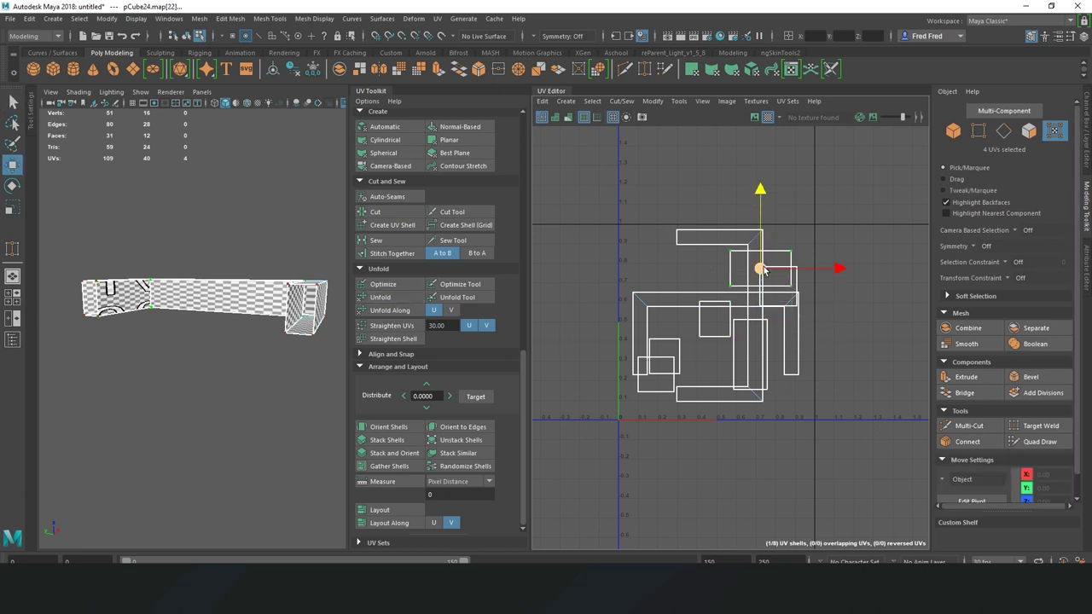
right_drag(247, 221, 252, 180)
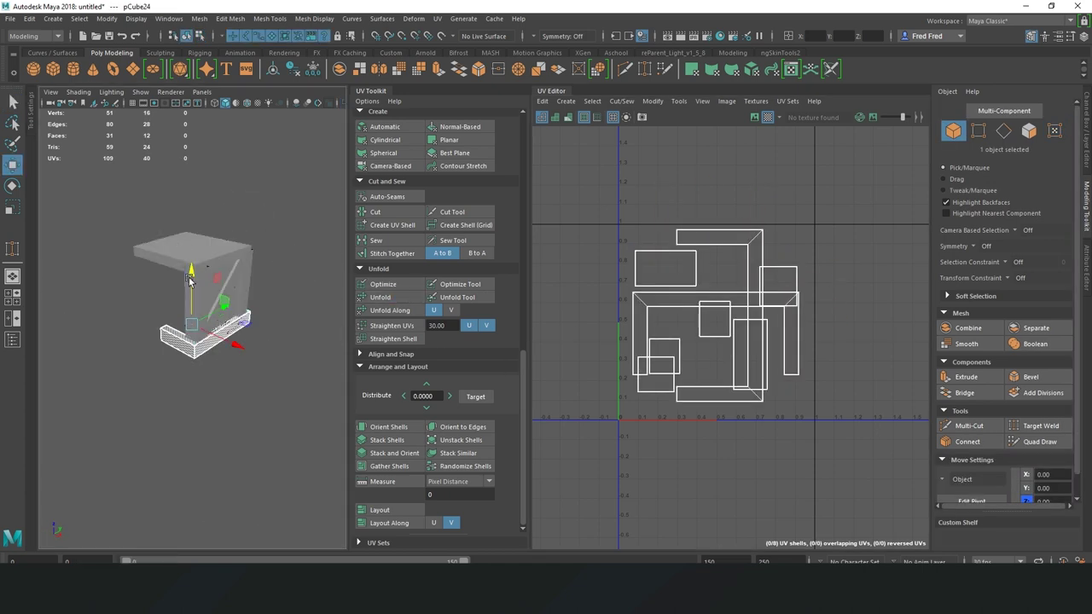
Isolate the side panel pCube23 and unfold its UVs into one tall shell
mouse_move(163, 323)
alt+mouse_down()
mouse_move(171, 247)
mouse_move(228, 322)
alt+mouse_up()
key(ctrl+1)
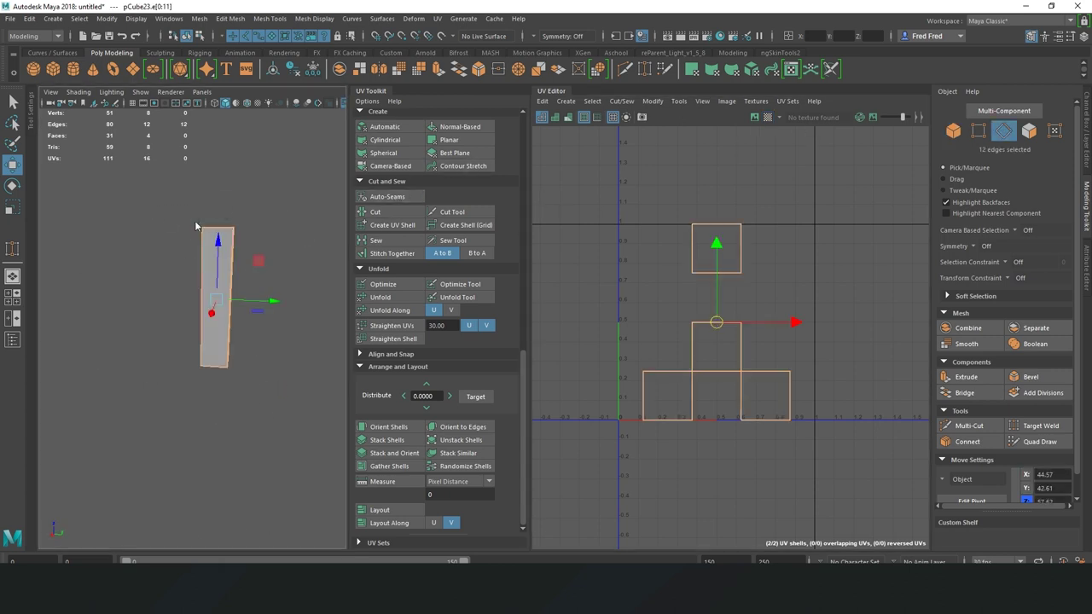
right_drag(195, 226, 183, 281)
right_drag(151, 191, 151, 166)
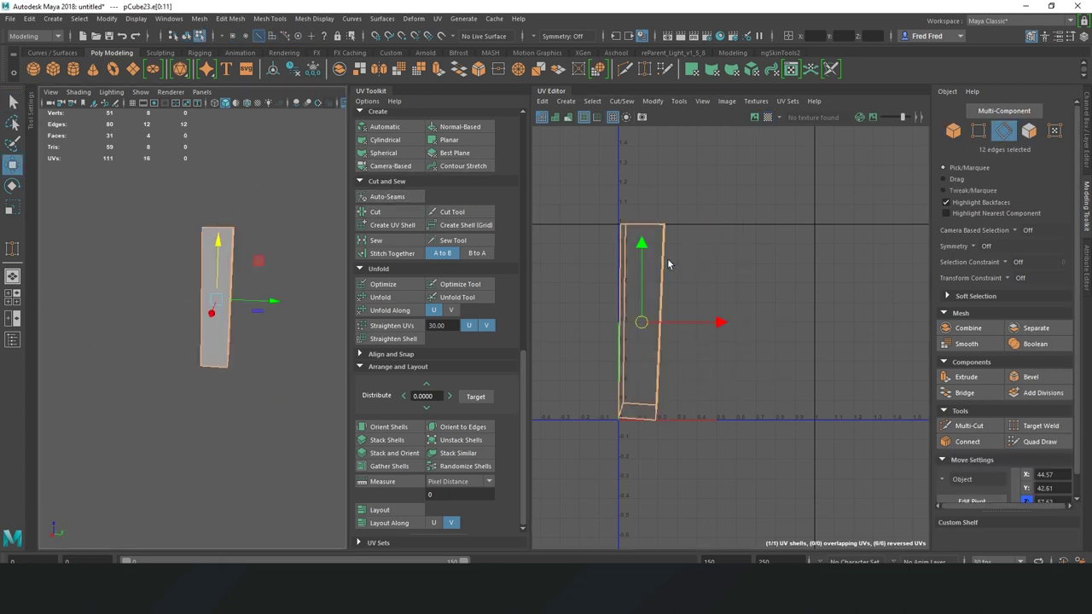
key(ctrl+F12)
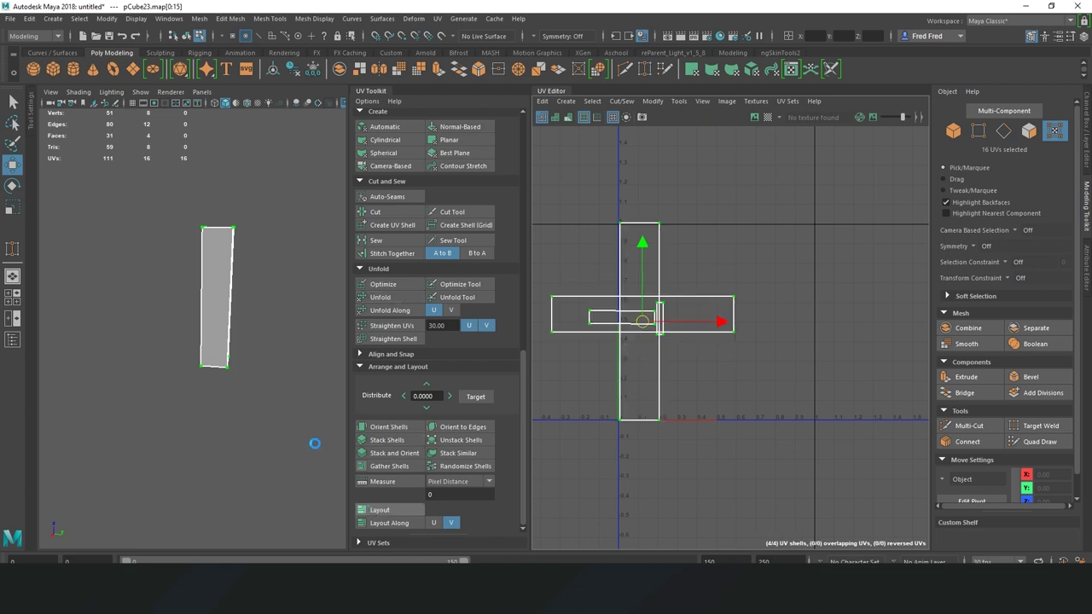
Project the lid polySurface16's UVs from the view and unfold them flat
key(F8)
mouse_move(171, 312)
alt+mouse_down()
mouse_move(239, 339)
mouse_move(251, 367)
mouse_move(278, 322)
mouse_move(232, 277)
alt+mouse_up()
click(390, 166)
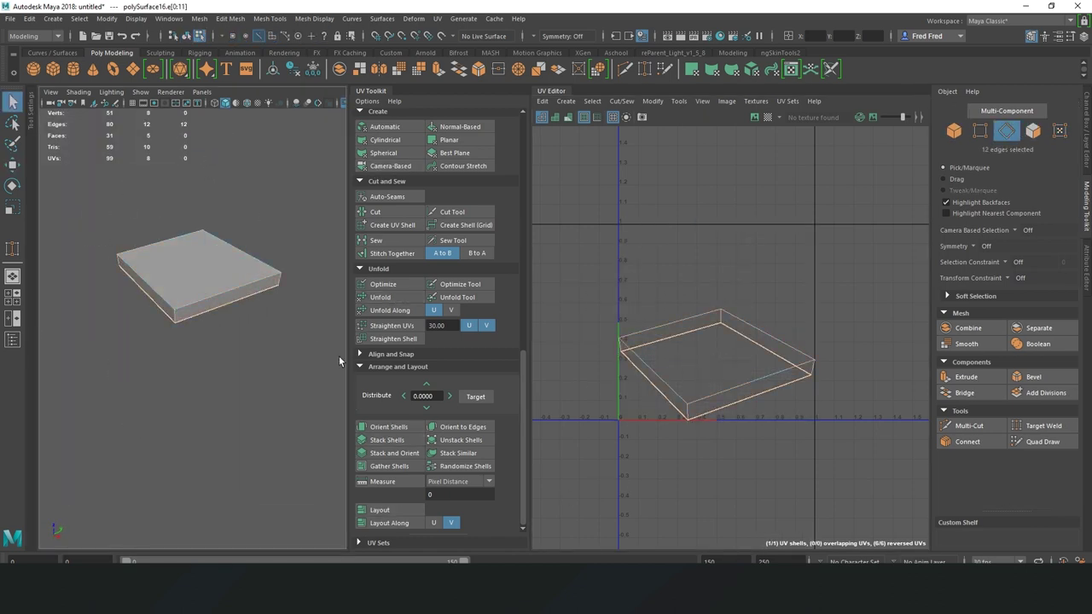
alt+drag(339, 356, 256, 256)
key(ctrl+F12)
key(w)
mouse_move(168, 225)
alt+mouse_down()
mouse_move(213, 282)
mouse_move(213, 256)
alt+mouse_up()
click(397, 309)
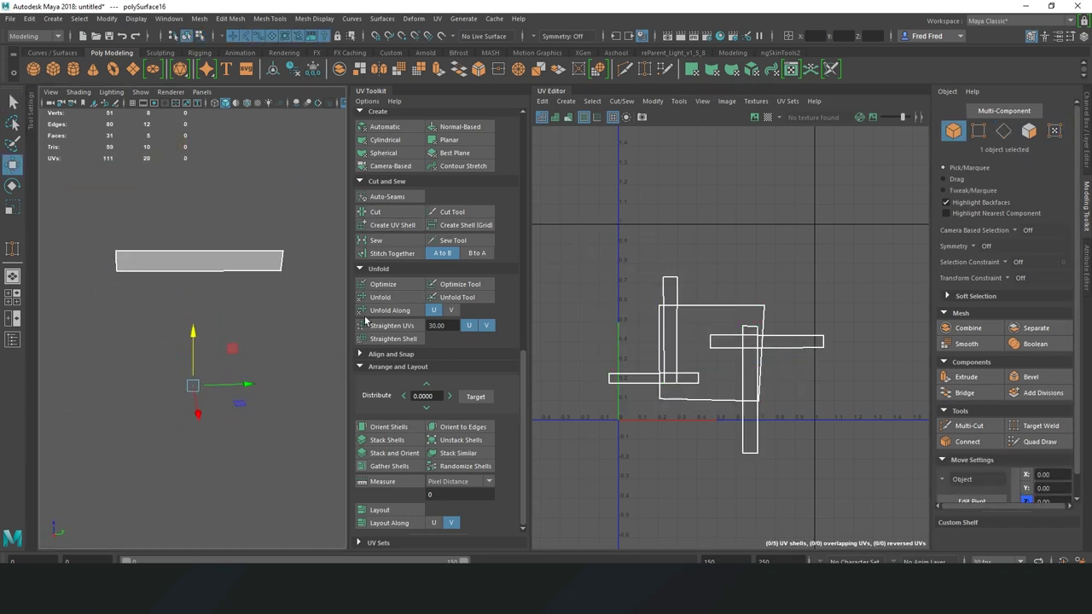
Move the tall shell up-left and the long horizontal shell left so none overlap
scroll(687, 220, up, 2)
scroll(686, 220, up, 2)
drag(687, 220, 610, 148)
alt+middle_drag(609, 149, 663, 135)
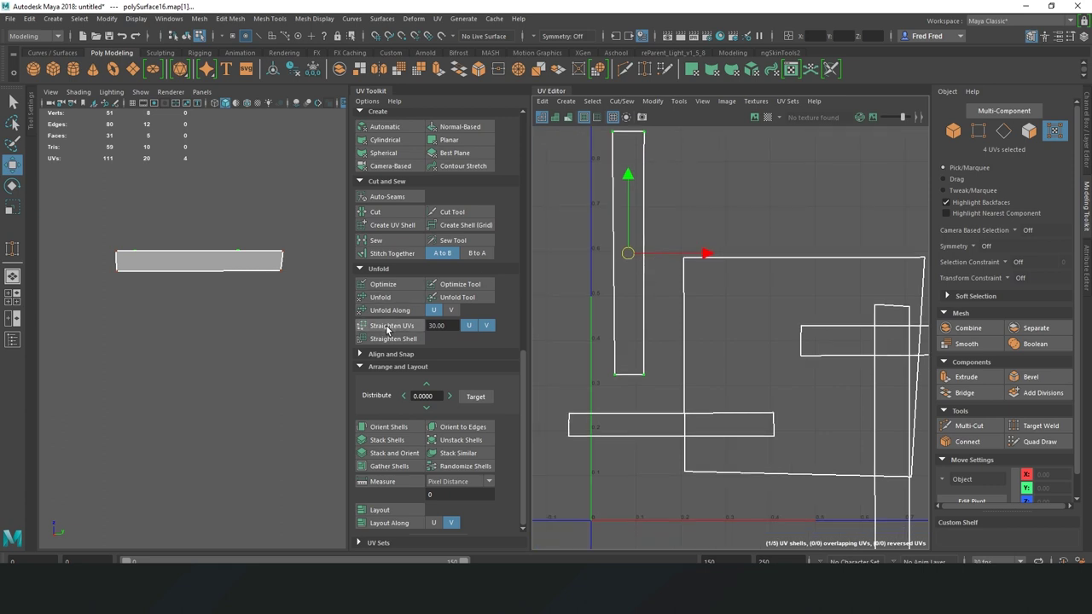
click(671, 424)
scroll(671, 425, up, 1)
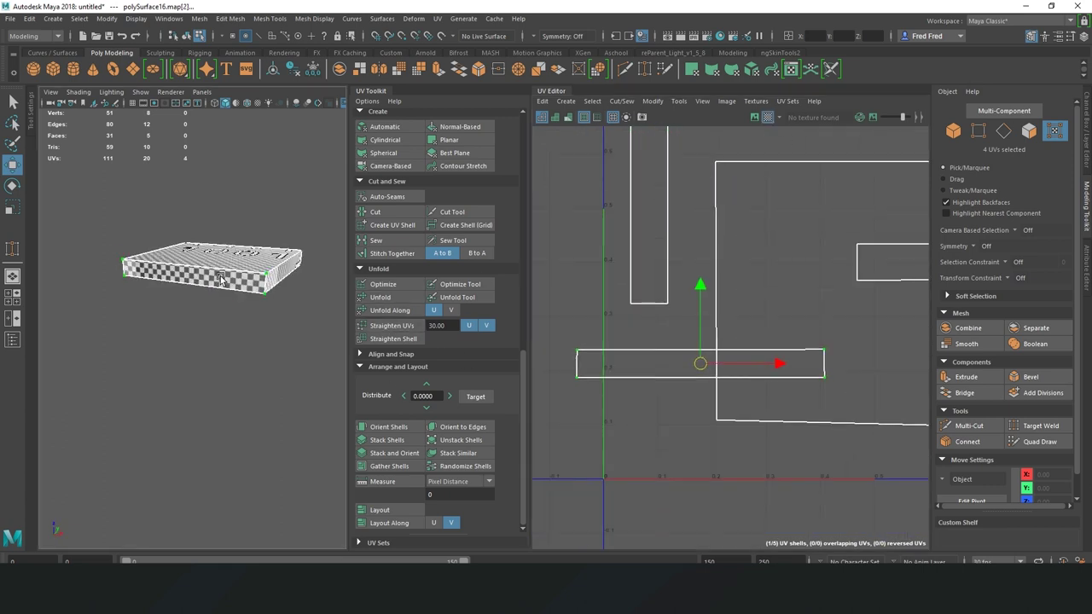
drag(870, 347, 746, 349)
scroll(745, 346, down, 1)
click(691, 350)
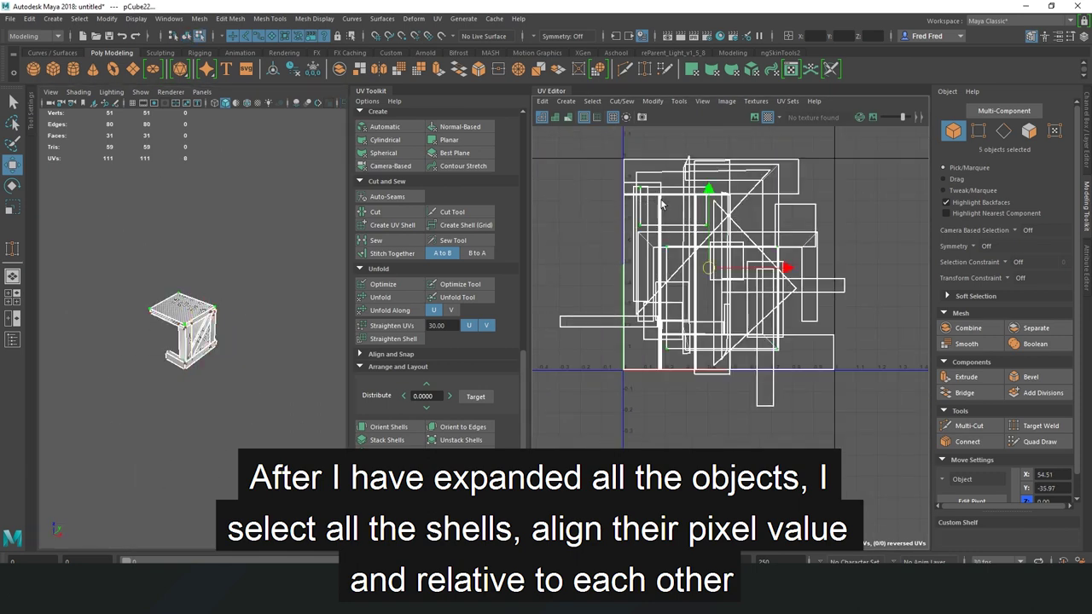
Apply texel density 18.1958 at map size 2048 to all shells and inspect the checker pattern
scroll(443, 161, up, 3)
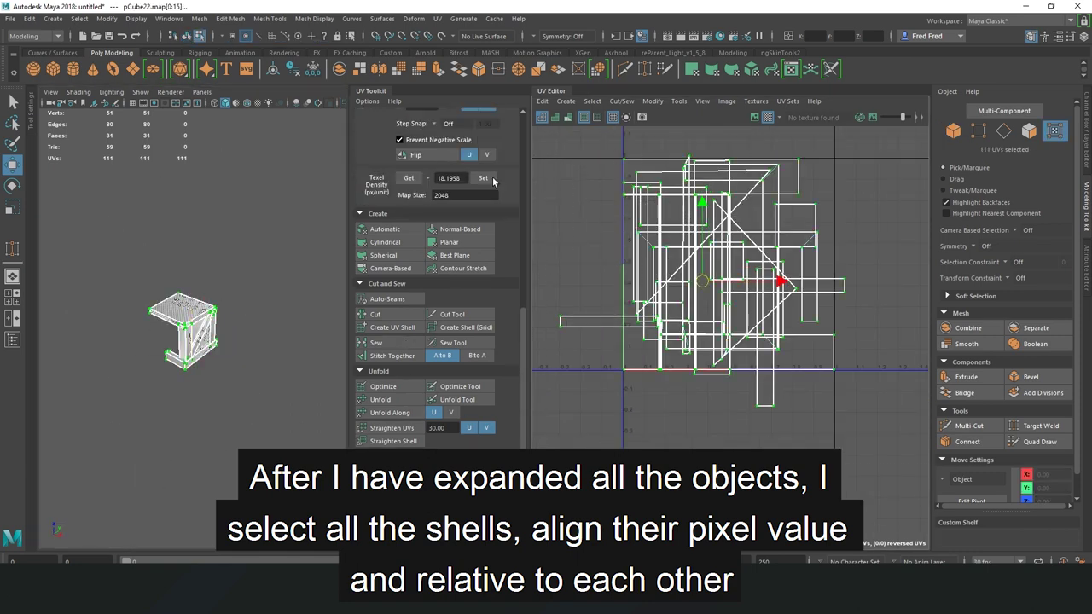
scroll(495, 304, up, 5)
click(483, 349)
scroll(401, 427, down, 8)
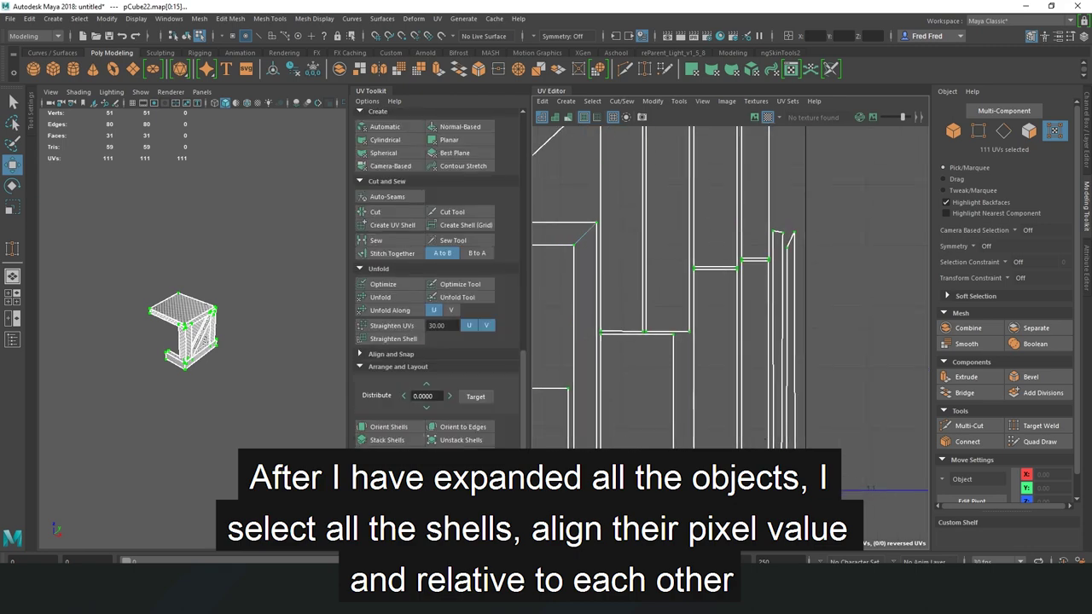
mouse_move(226, 362)
alt+mouse_down()
mouse_move(175, 359)
mouse_move(805, 333)
alt+mouse_up()
scroll(175, 358, up, 5)
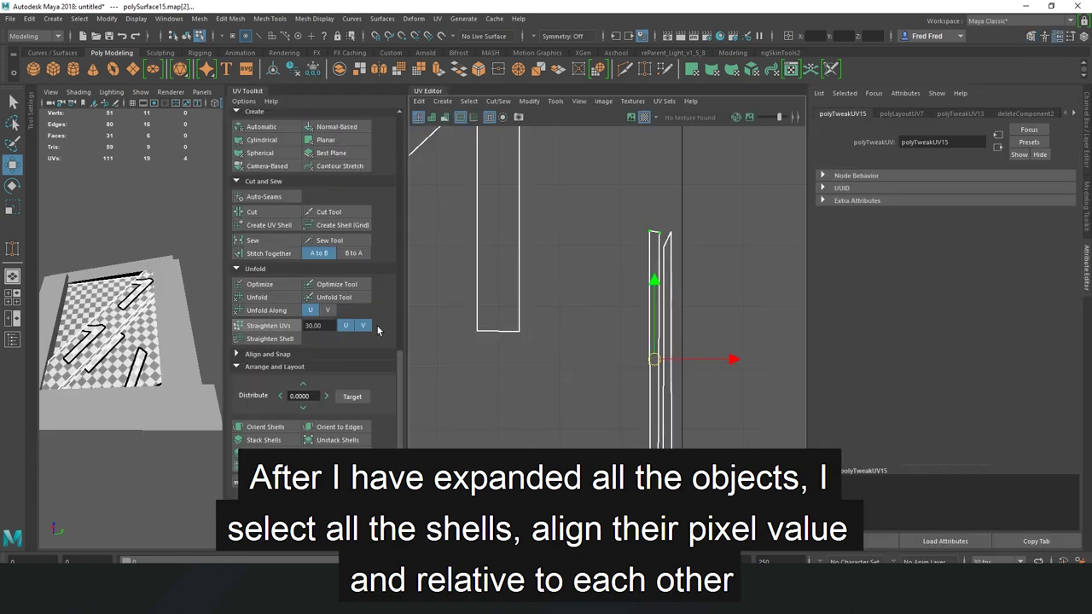
scroll(887, 341, down, 3)
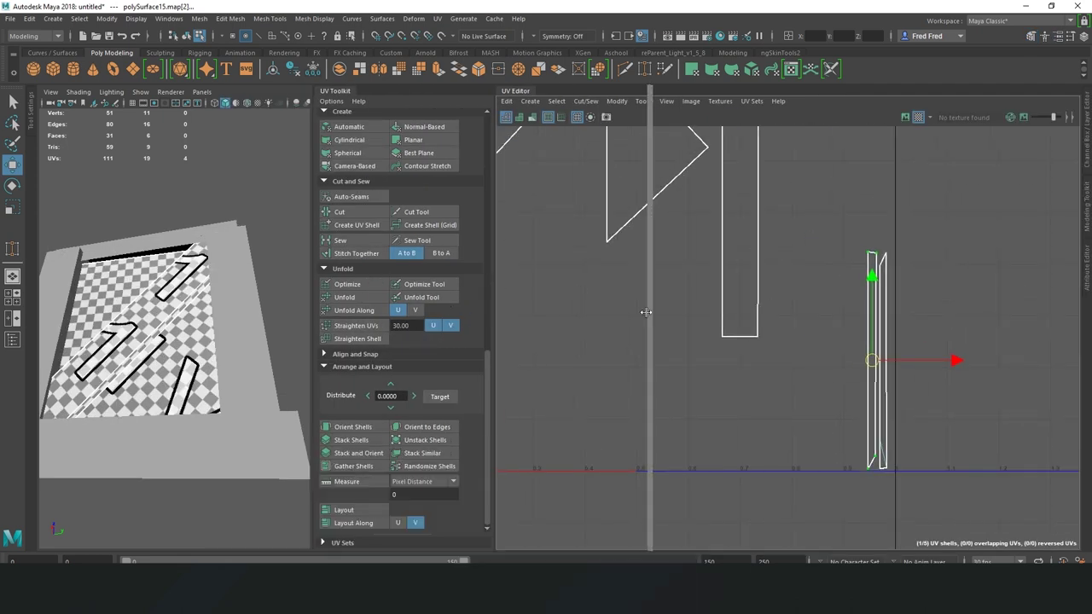
Widen the UV Editor and zoom in on the crate's UV shells
drag(646, 312, 563, 312)
scroll(228, 292, down, 5)
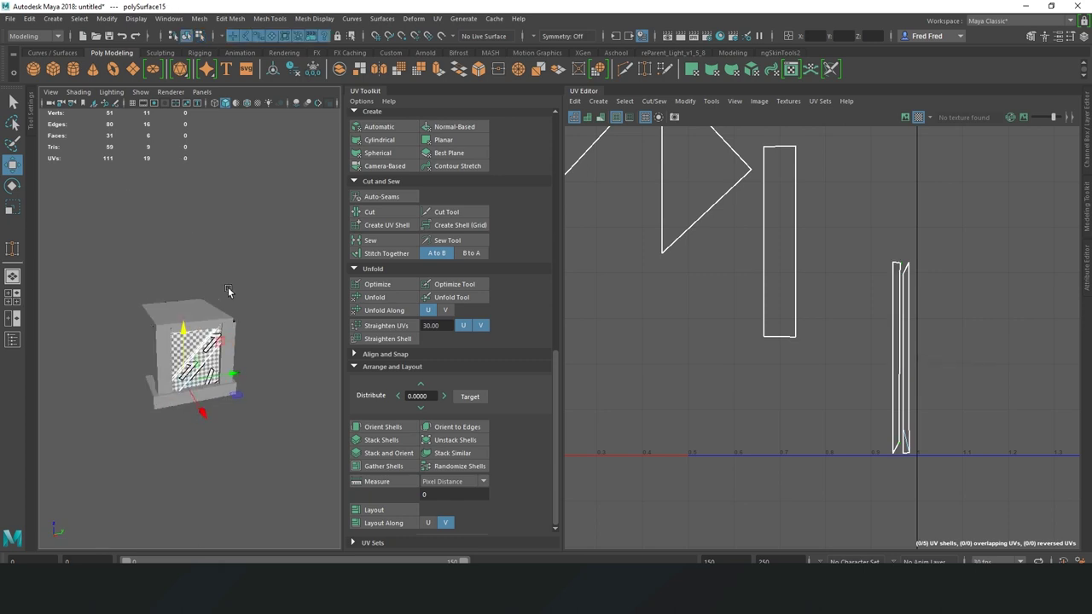
key(f)
scroll(774, 417, up, 4)
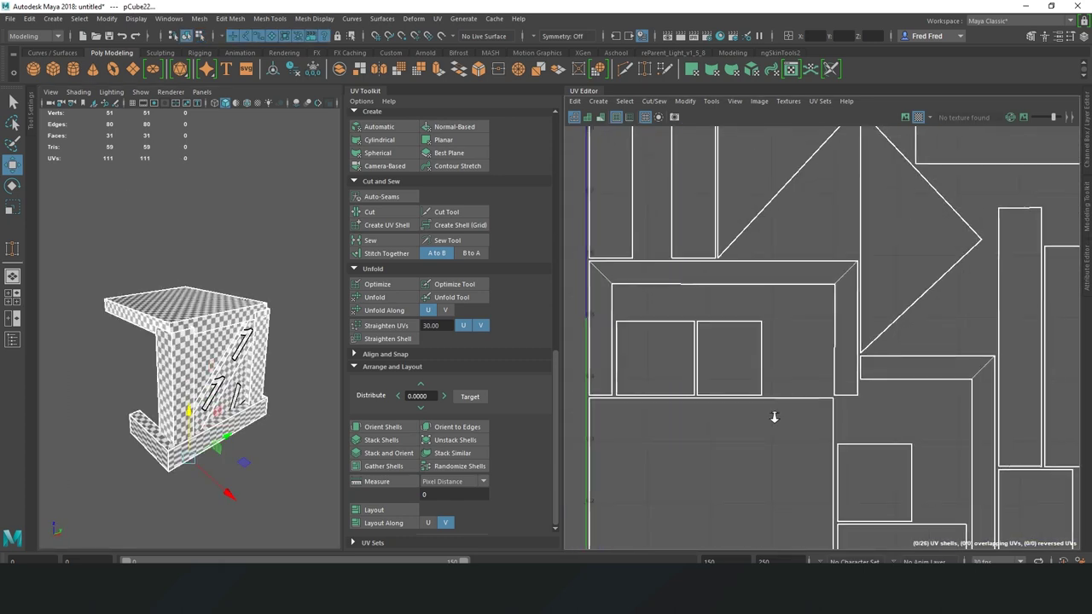
scroll(774, 417, down, 3)
scroll(777, 435, down, 1)
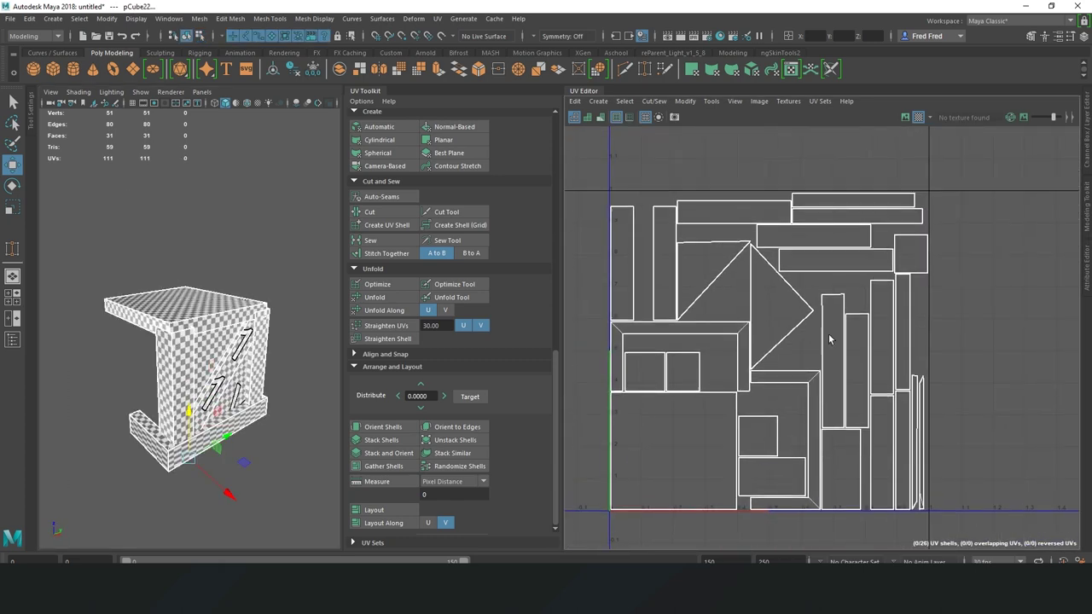
scroll(830, 340, down, 2)
click(705, 297)
scroll(705, 297, up, 3)
scroll(731, 268, up, 2)
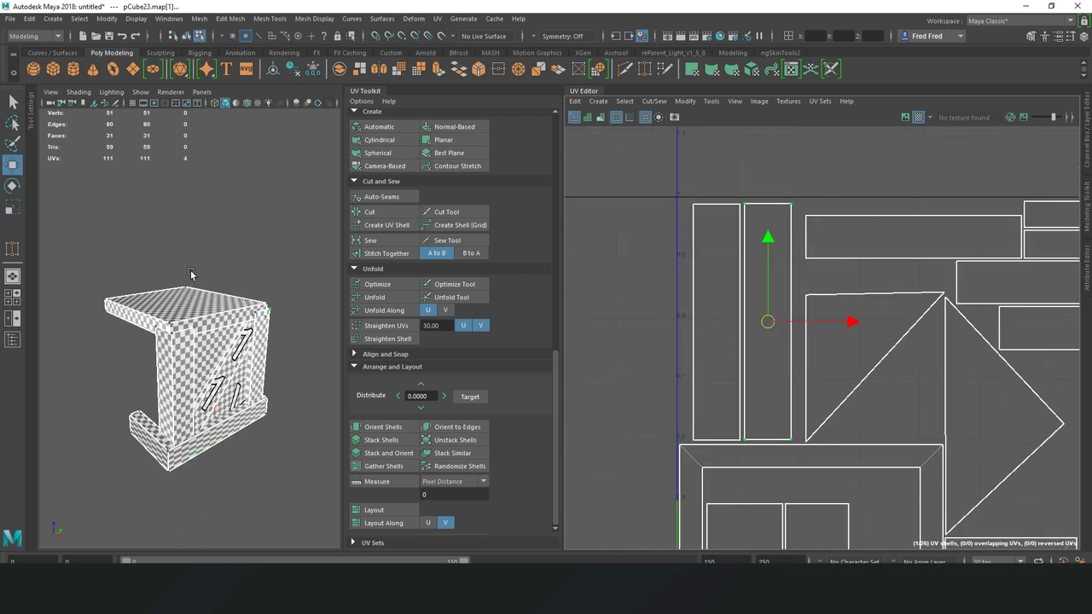
Orbit around the crate and select its bottom base block pCube24
alt+drag(190, 273, 178, 244)
scroll(169, 346, down, 2)
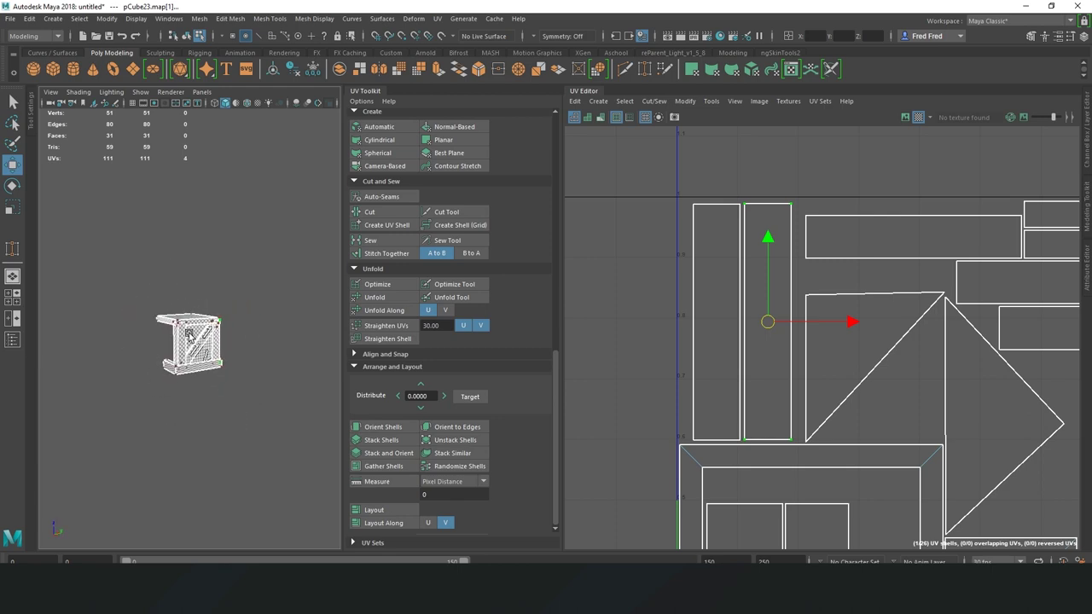
scroll(189, 337, up, 3)
scroll(878, 368, down, 3)
mouse_move(167, 366)
alt+mouse_down()
mouse_move(153, 378)
mouse_move(179, 441)
alt+mouse_up()
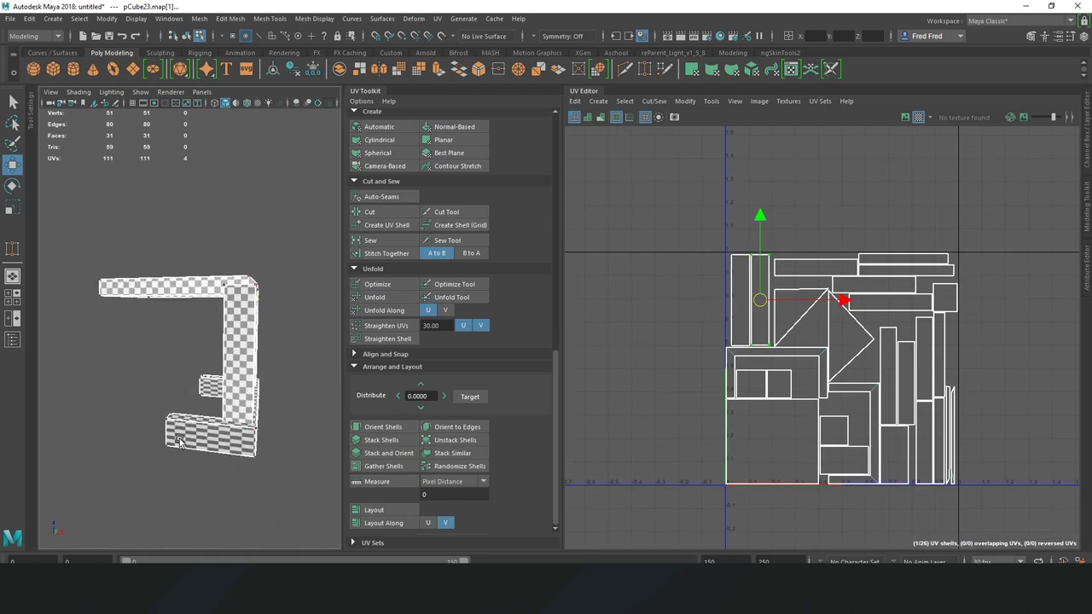
click(179, 441)
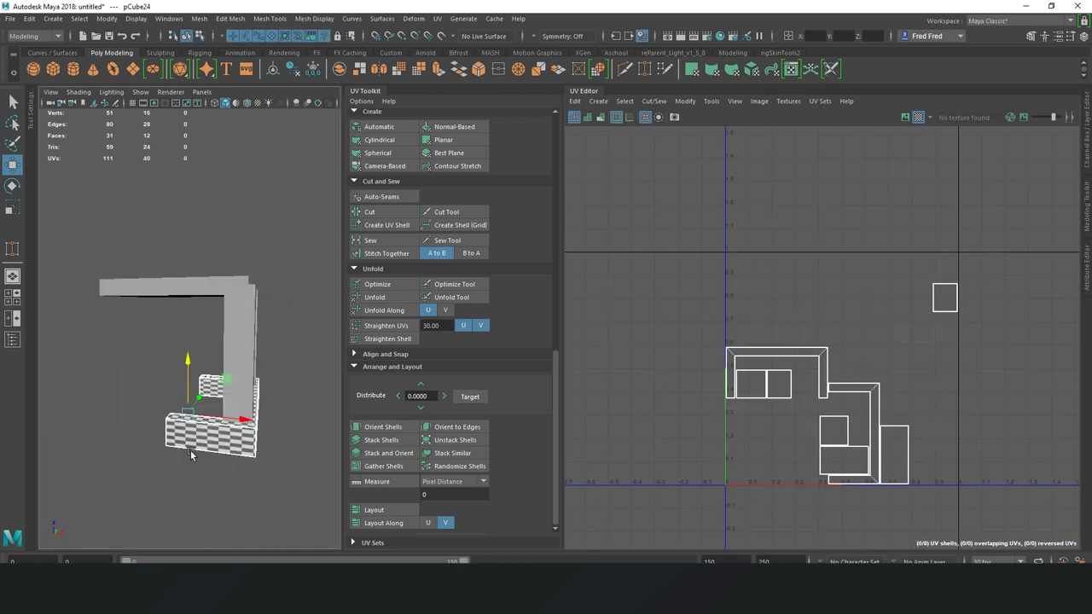
Mirror the lower base piece pCube24 with Mesh > Mirror to build its other half
click(253, 337)
click(182, 403)
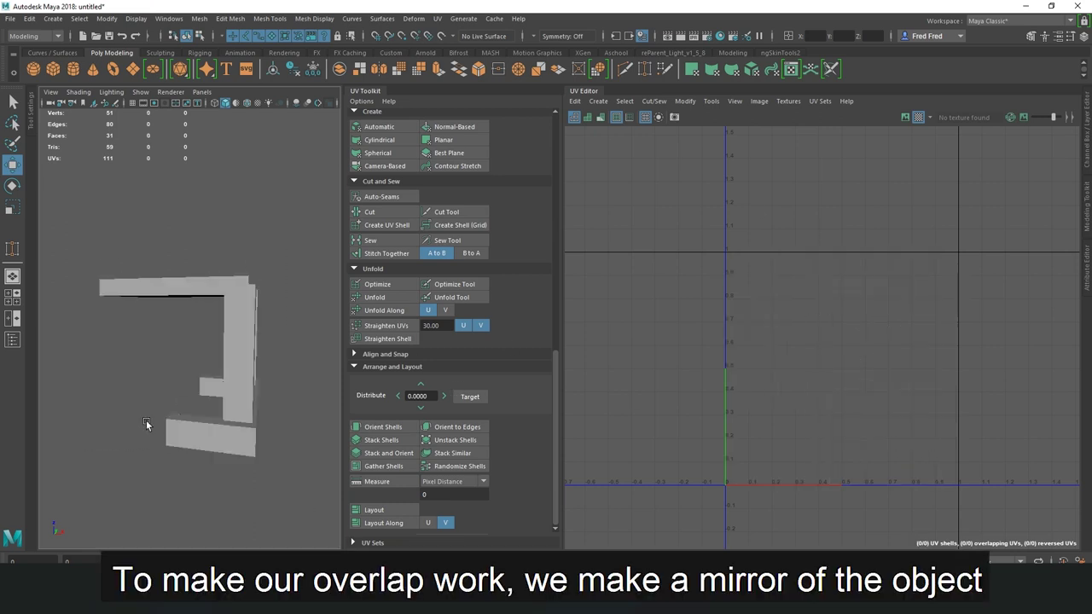
click(199, 18)
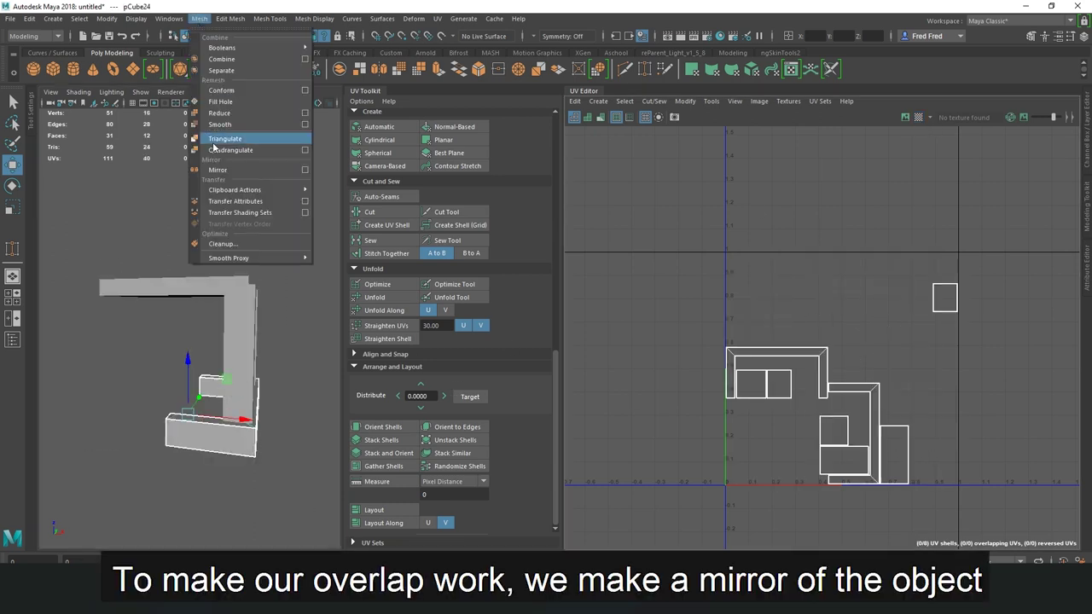
click(224, 173)
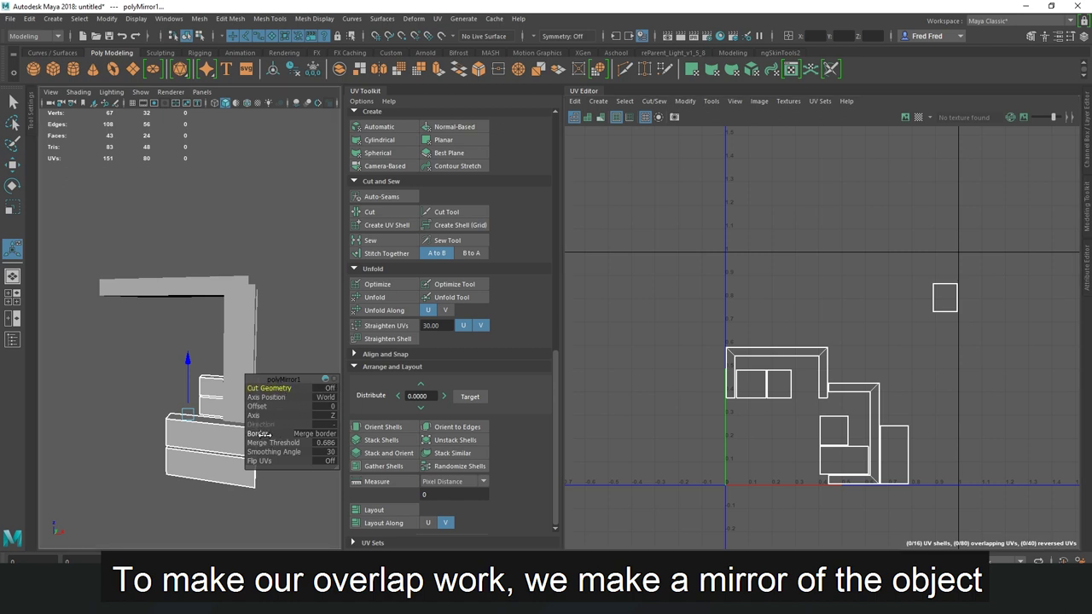
mouse_move(311, 423)
alt+mouse_down()
mouse_move(196, 341)
mouse_move(185, 359)
mouse_move(191, 342)
alt+mouse_up()
scroll(189, 299, up, 2)
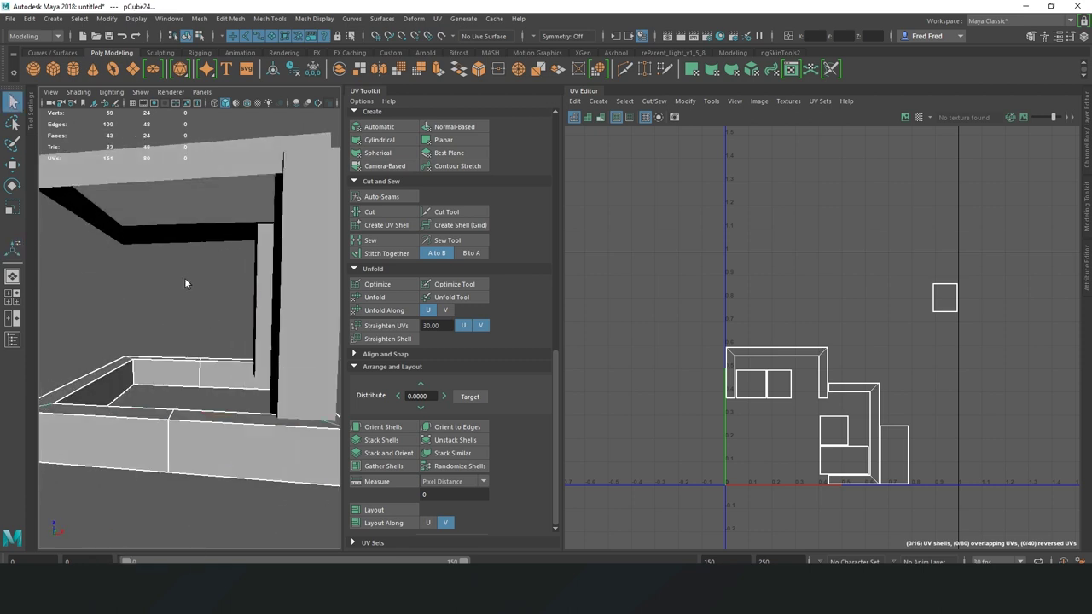
mouse_move(184, 278)
alt+mouse_down()
mouse_move(292, 312)
mouse_move(199, 356)
mouse_move(209, 349)
alt+mouse_up()
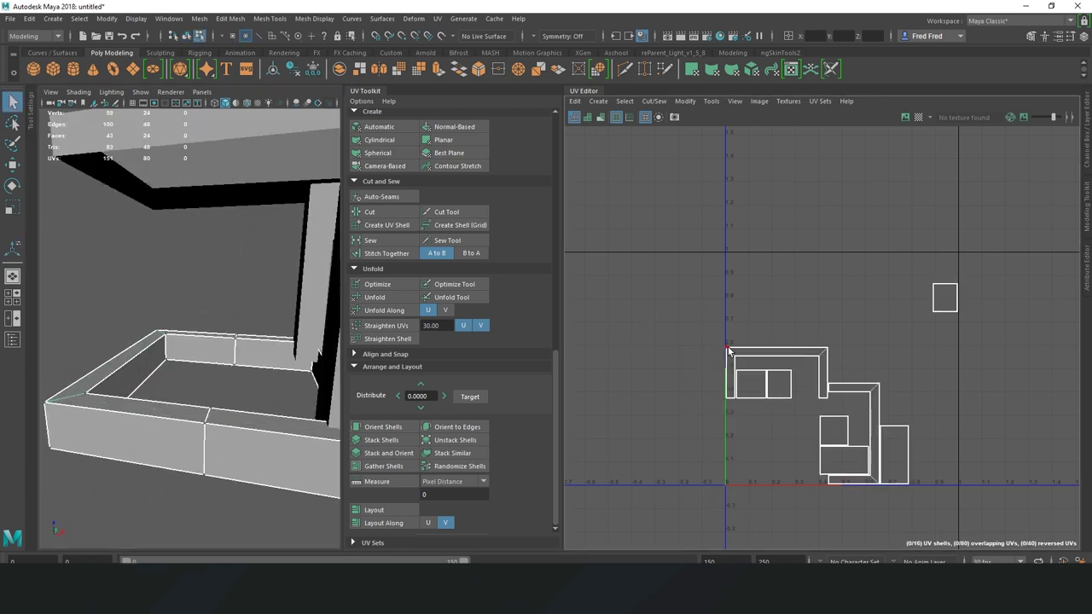
Box-select the mirrored base's UVs and pick one side's shell in UV shell mode
right_drag(731, 350, 708, 339)
drag(681, 321, 954, 519)
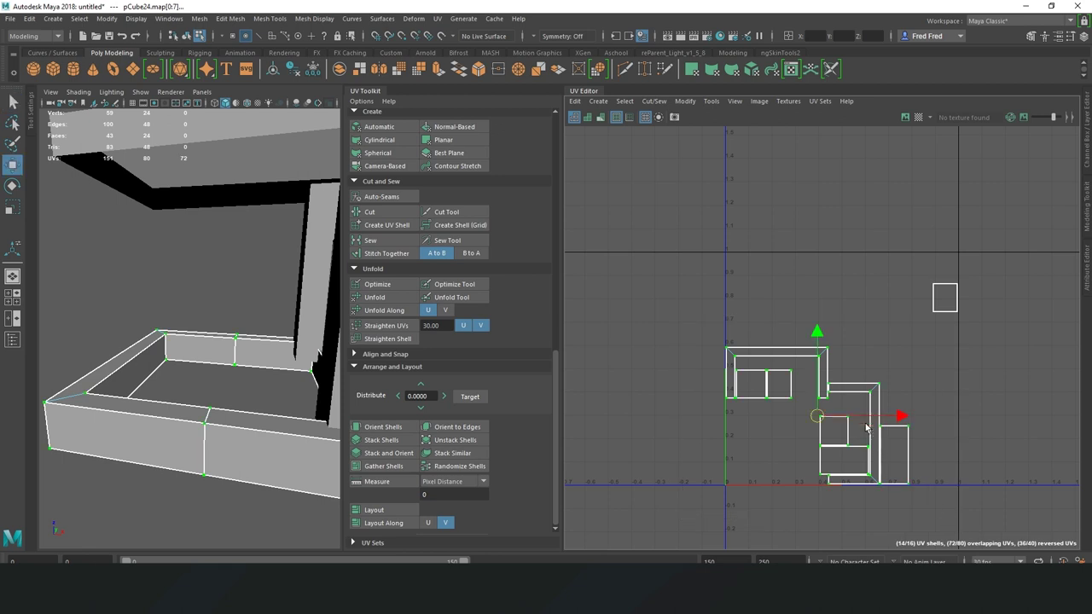
right_drag(170, 299, 200, 285)
click(198, 349)
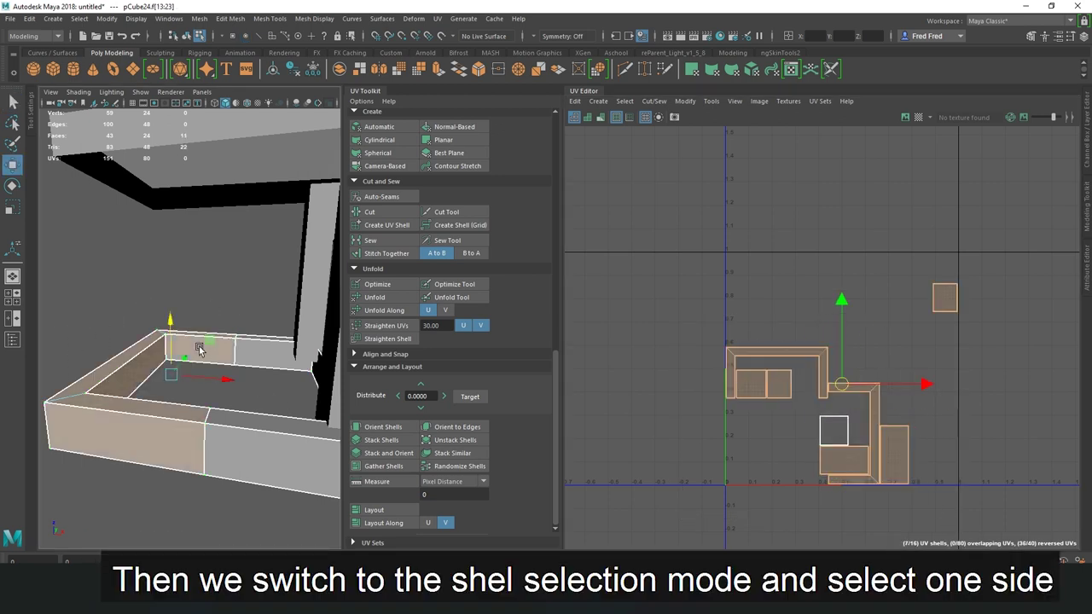
scroll(962, 444, down, 3)
scroll(189, 397, down, 5)
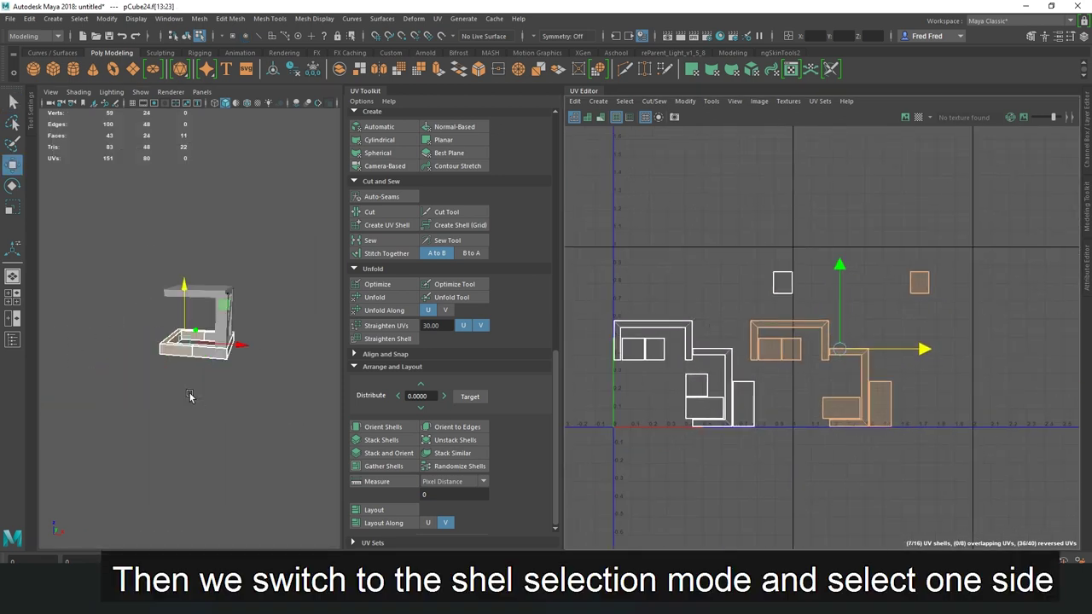
scroll(224, 389, up, 5)
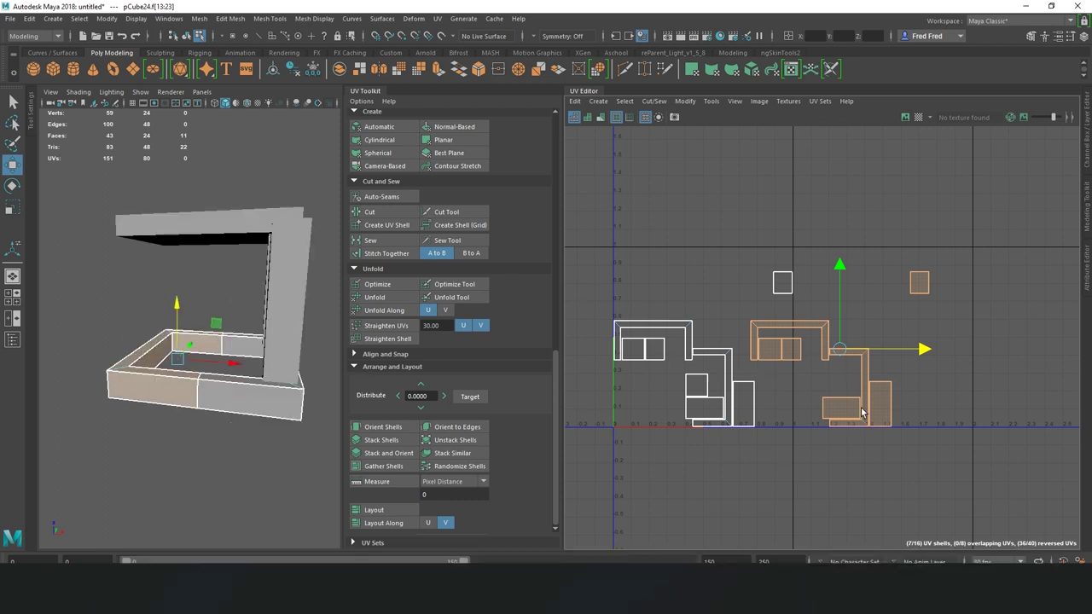
Select one mirrored half's faces and offset their UV shells by 1 in U
click(147, 322)
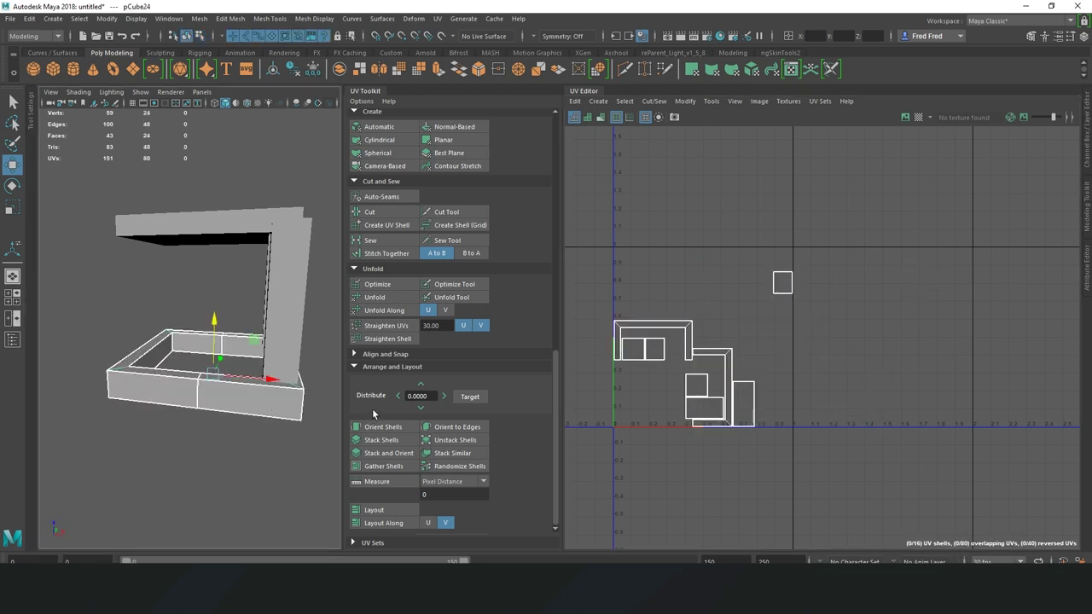
key(F12)
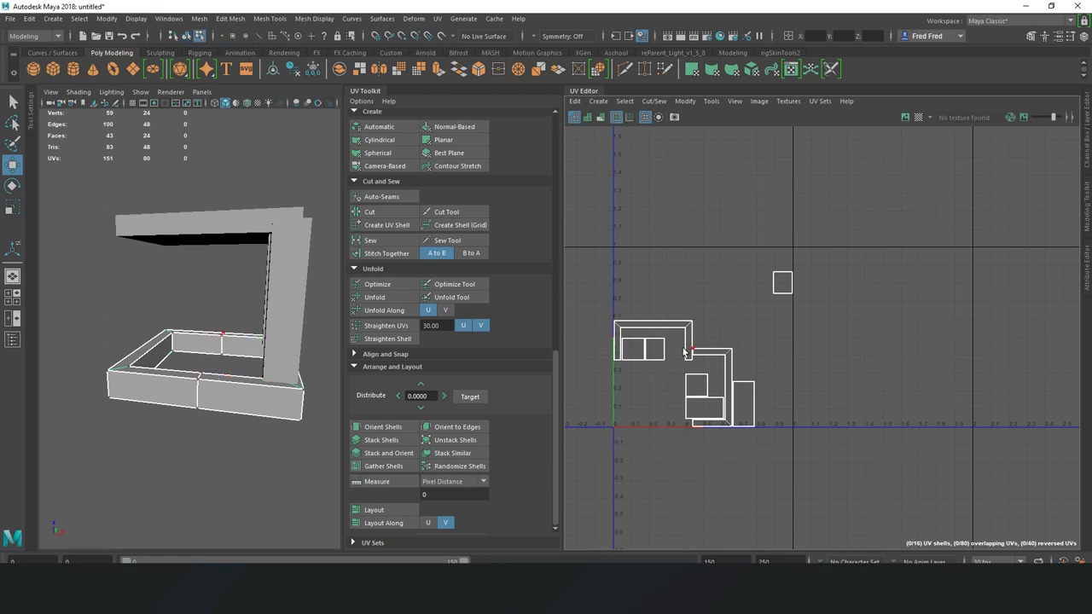
alt+drag(205, 359, 171, 324)
right_drag(156, 290, 178, 337)
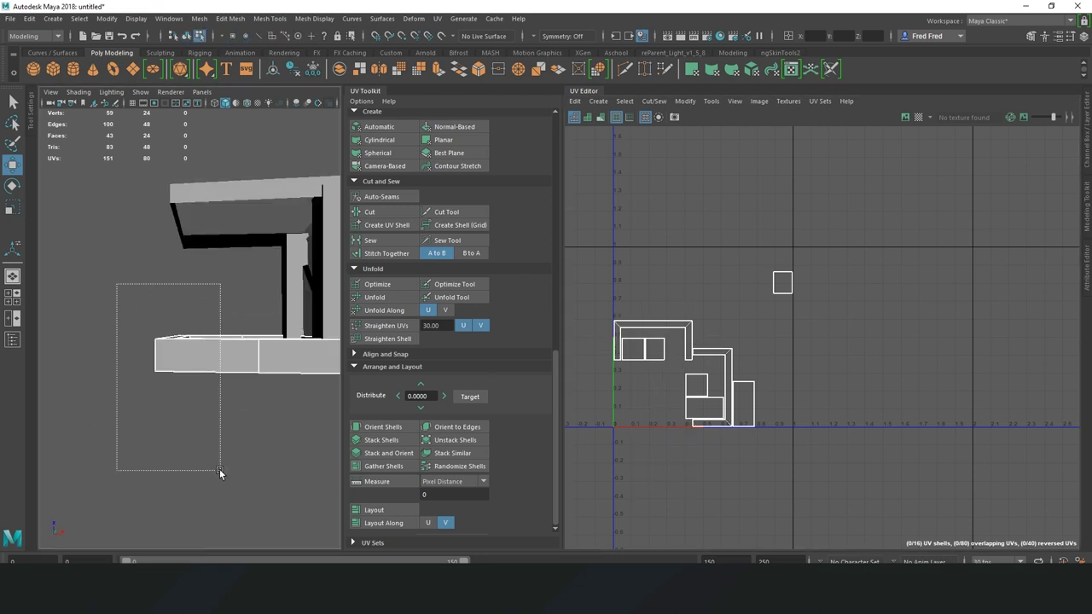
drag(219, 472, 220, 469)
scroll(376, 261, up, 5)
scroll(376, 261, up, 5)
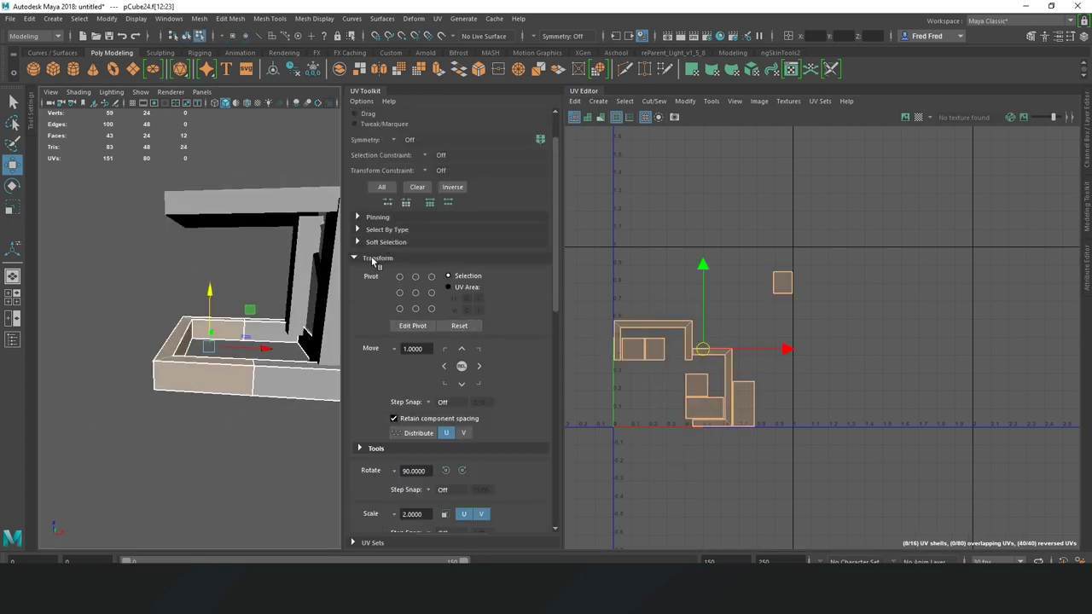
click(480, 367)
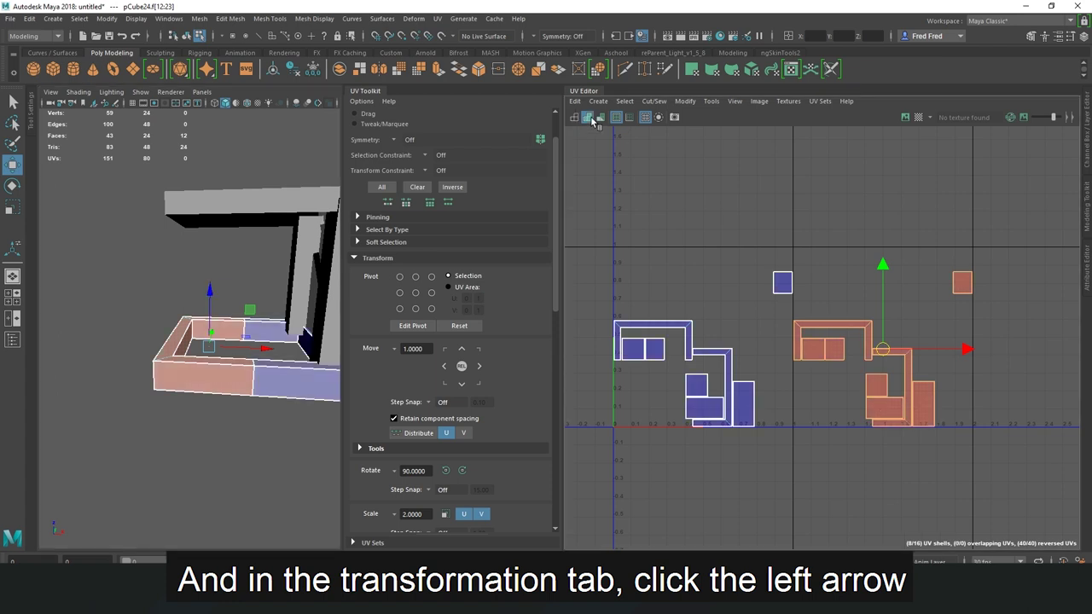
Return to object mode, select the whole crate, and maximize the 3D view
right_drag(159, 267, 308, 294)
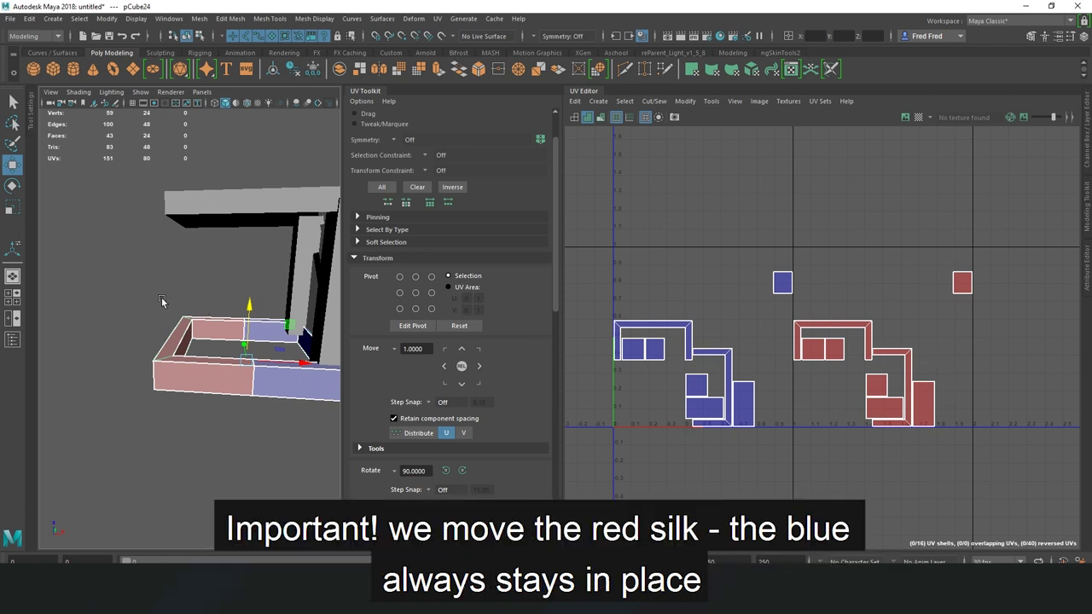
drag(89, 215, 251, 397)
mouse_move(218, 353)
alt+mouse_down()
mouse_move(231, 420)
mouse_move(188, 410)
alt+mouse_up()
key(space)
Export the selected crate as FBX into the E:\Boosty\AAA_Pipeline folder
click(10, 17)
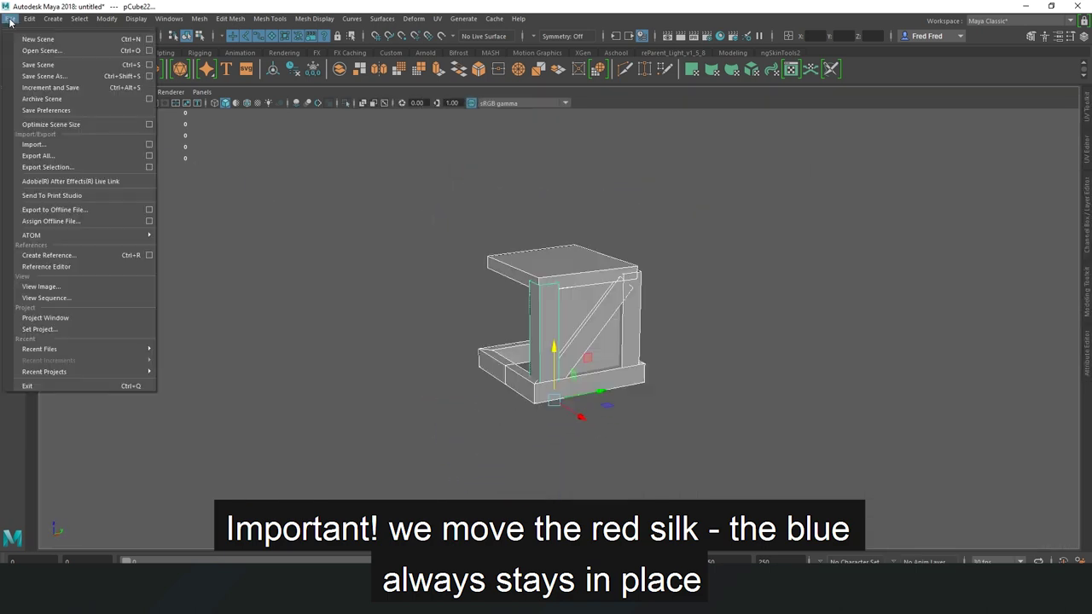
click(42, 159)
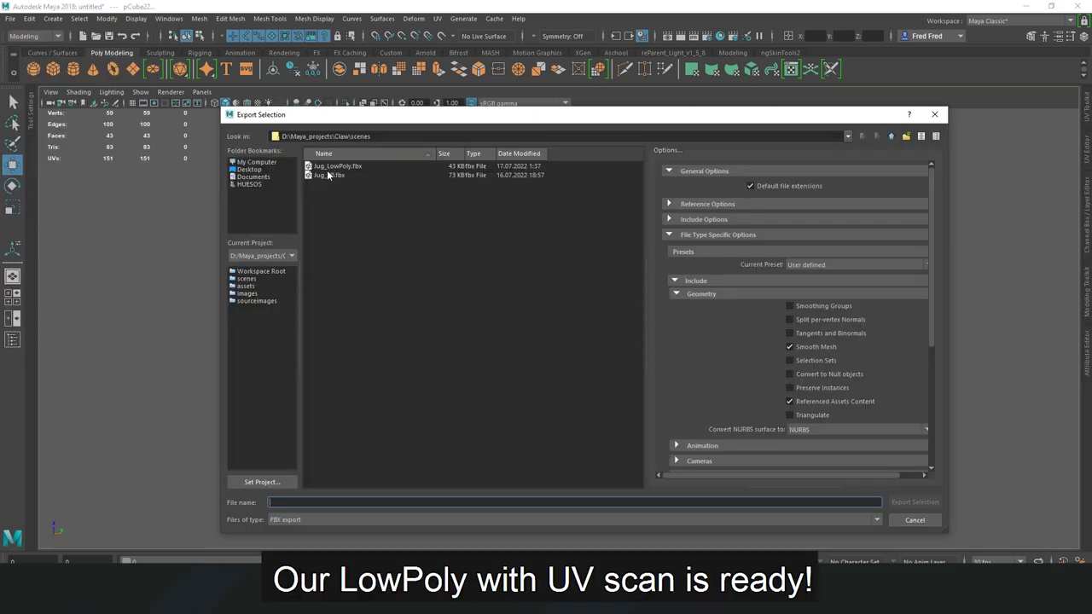
click(332, 174)
click(337, 137)
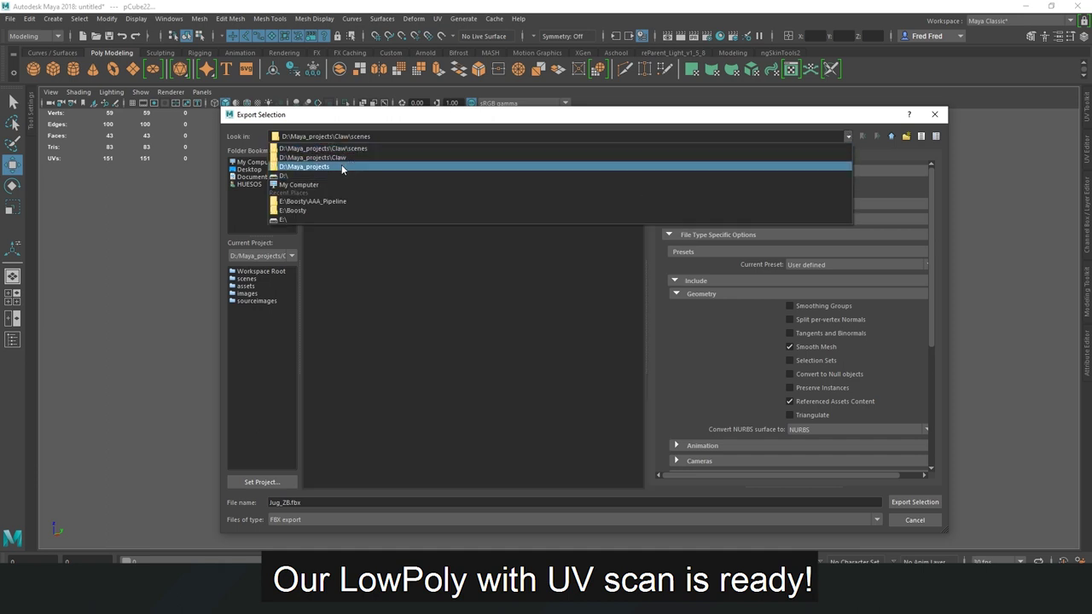
click(337, 175)
click(251, 168)
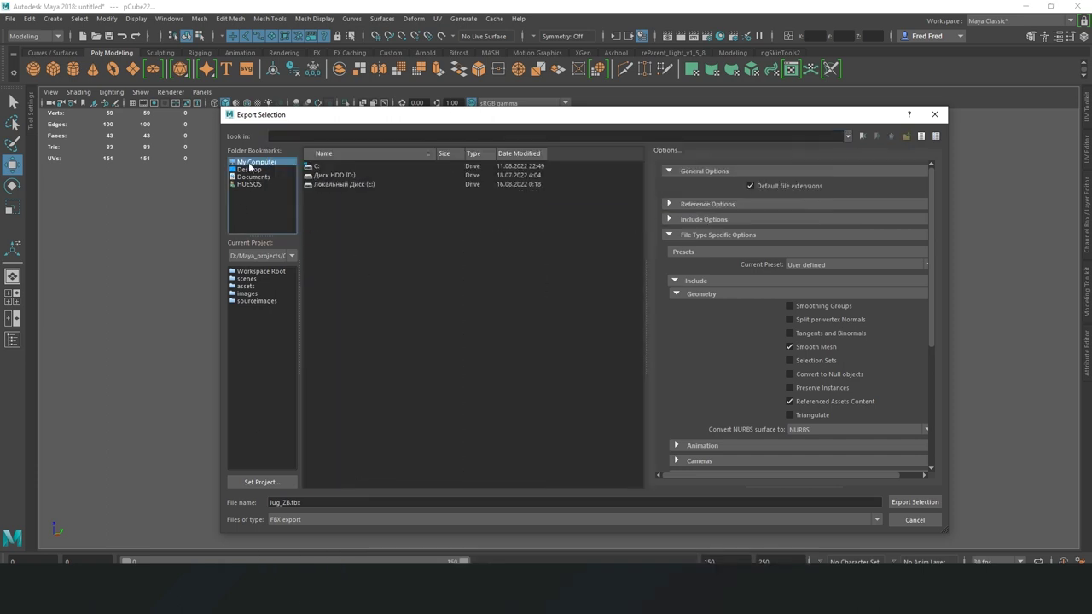
double_click(360, 185)
double_click(356, 178)
double_click(333, 165)
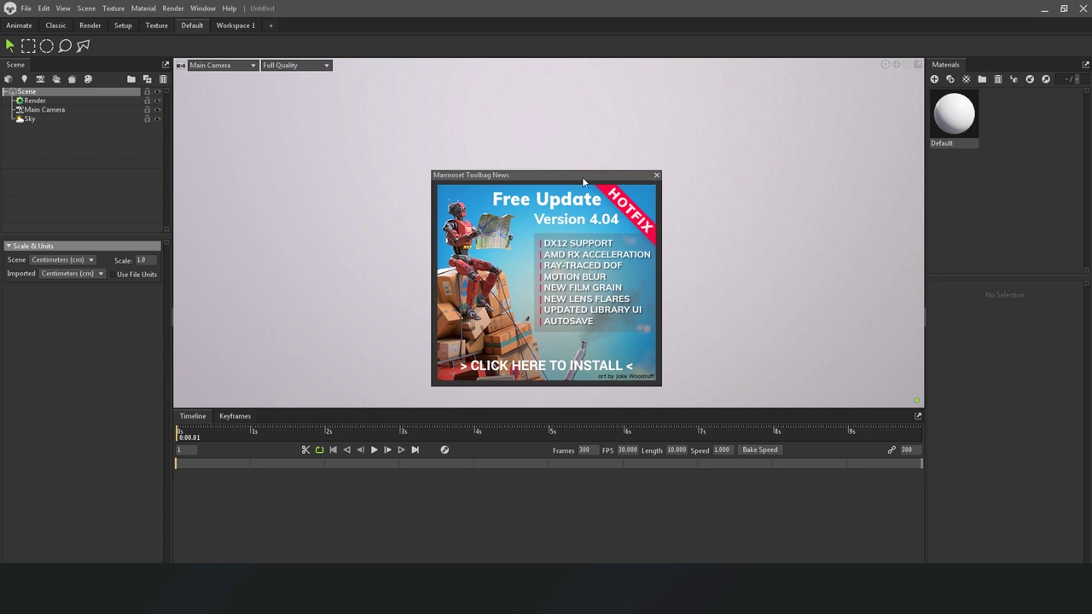
Move the Toolbag News popup aside and close it
mouse_move(582, 176)
mouse_down()
mouse_move(527, 194)
mouse_move(333, 193)
mouse_move(568, 166)
mouse_up()
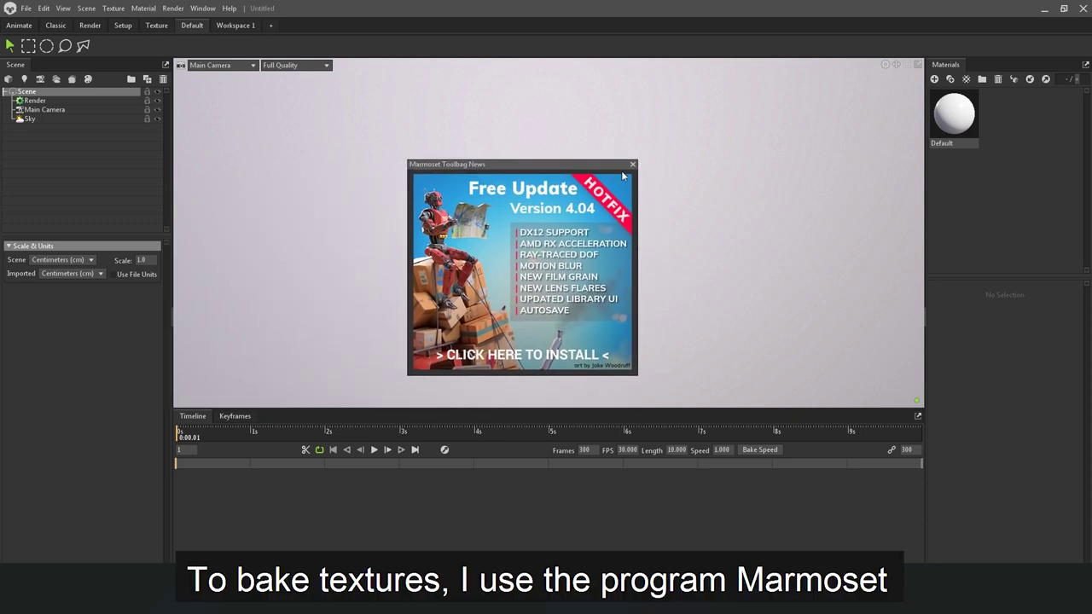
click(632, 164)
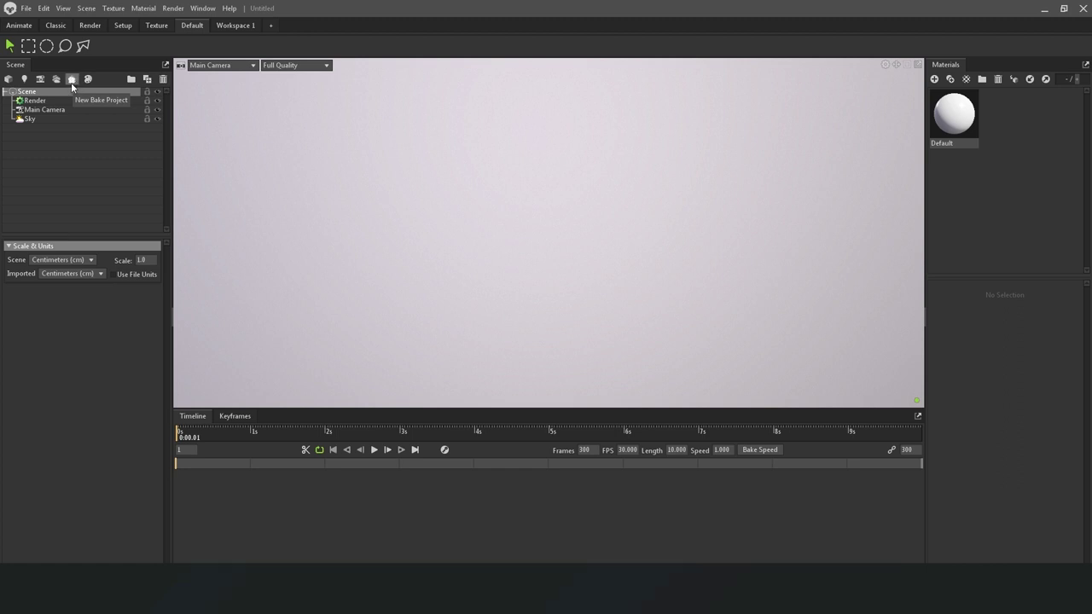
Create a new bake project and import Box_HighPoly.fbx from E:\Boosty\AAA_Pipeline
click(72, 80)
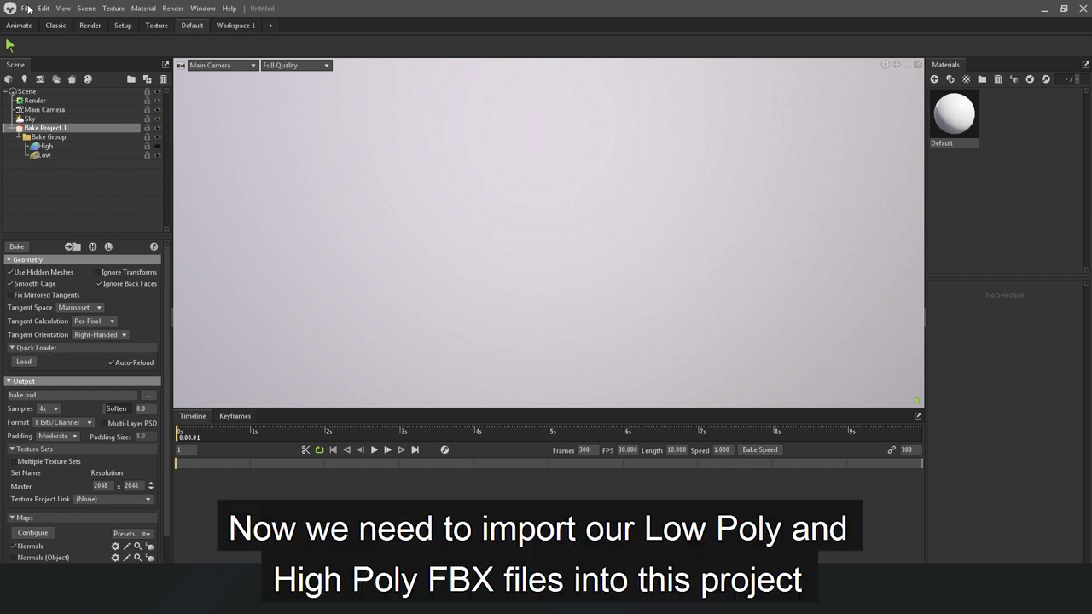
click(25, 8)
click(51, 92)
click(432, 172)
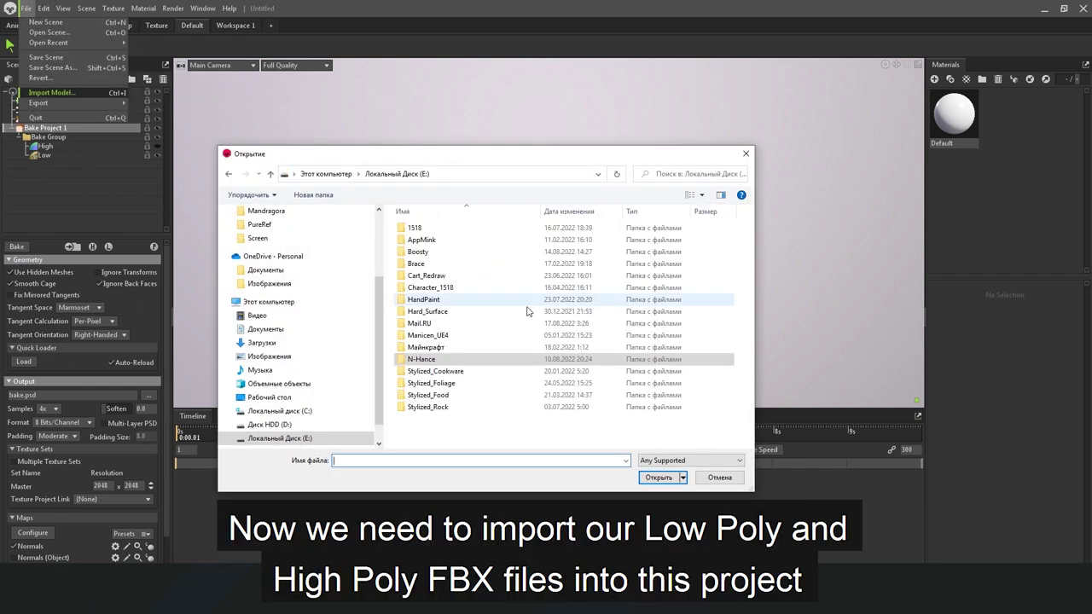
double_click(446, 252)
double_click(447, 229)
click(452, 252)
click(658, 477)
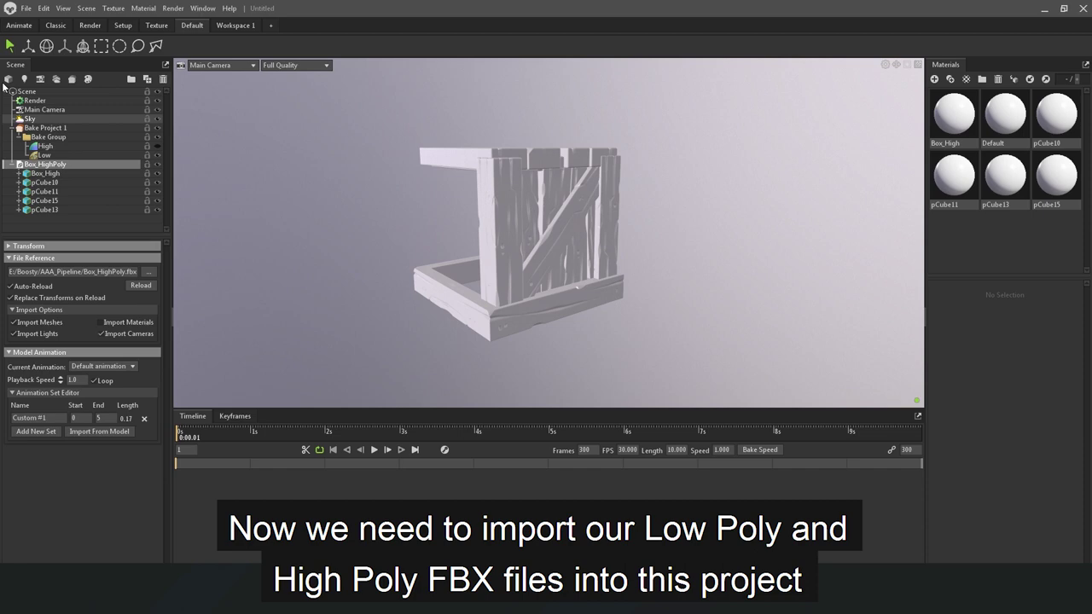
Import the low-poly Box_Bake.fbx model into the scene
click(26, 8)
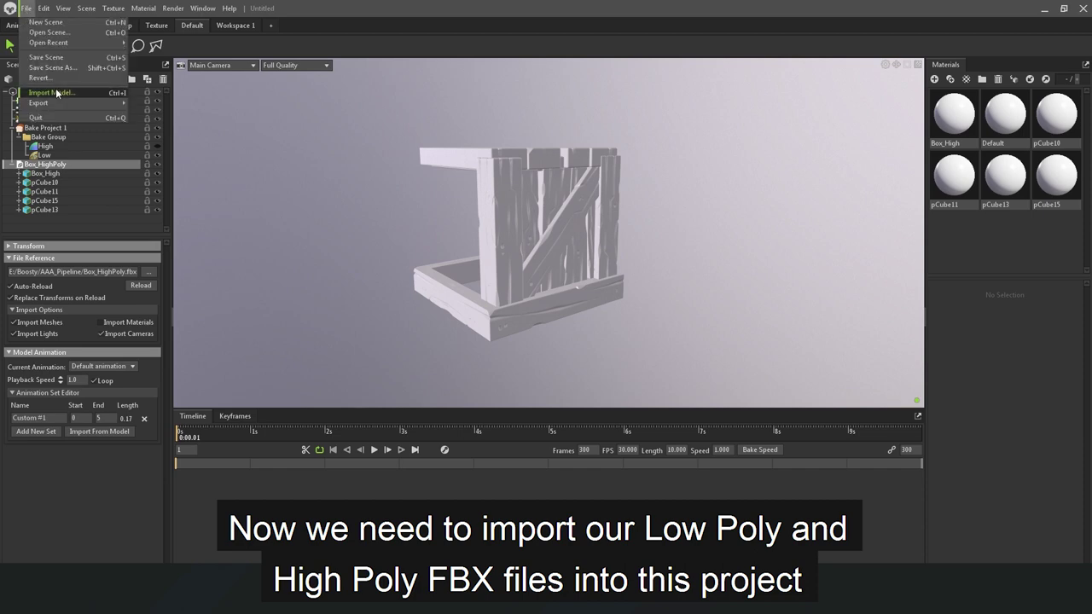
click(56, 91)
click(459, 227)
double_click(458, 226)
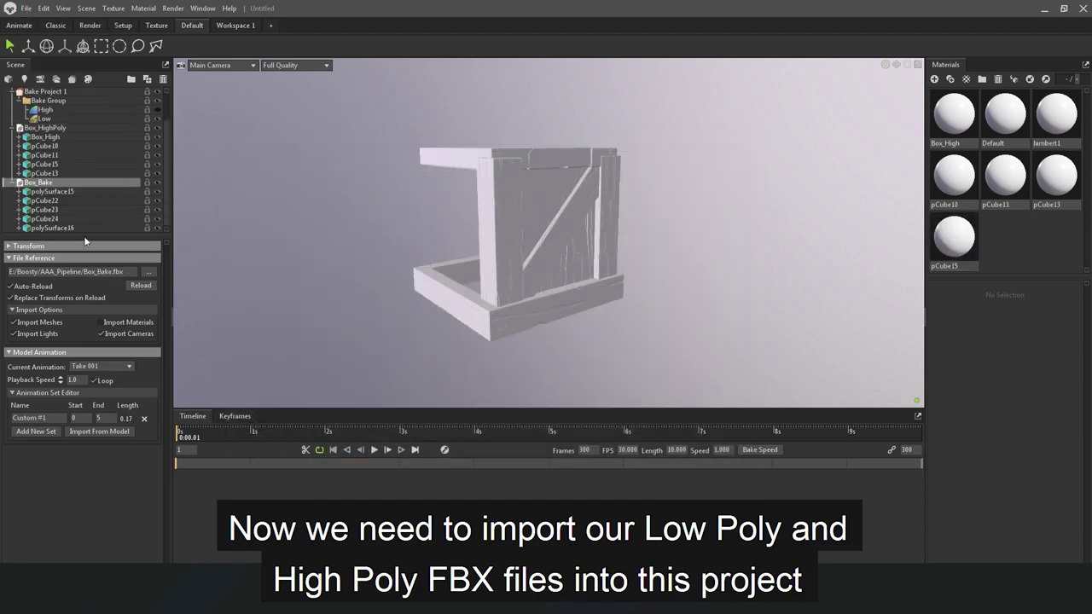
Collapse the imported model hierarchies and select Bake Project 1
click(11, 164)
click(51, 182)
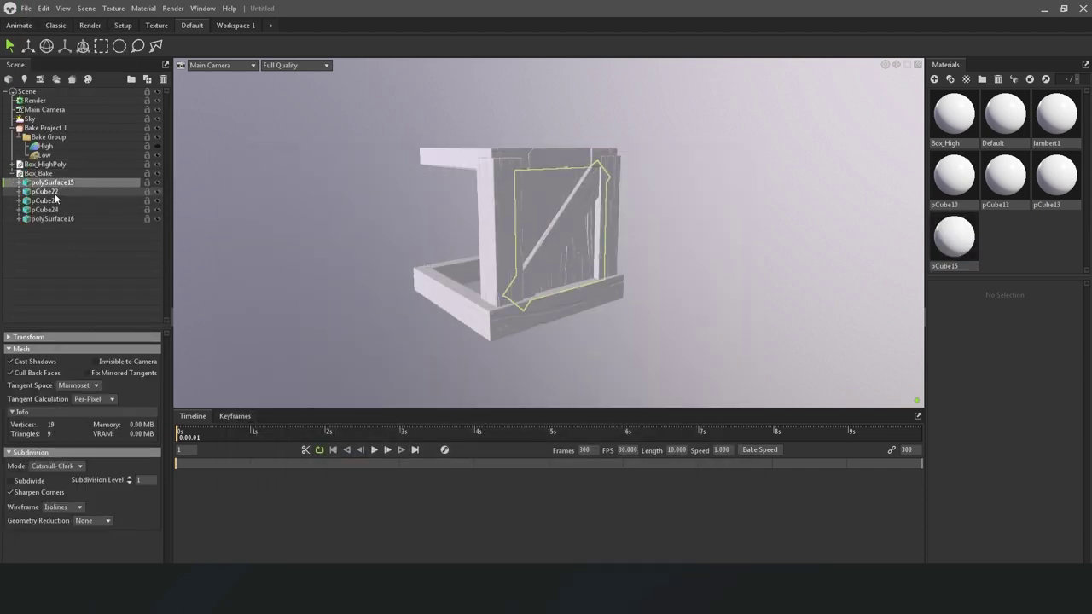
click(12, 174)
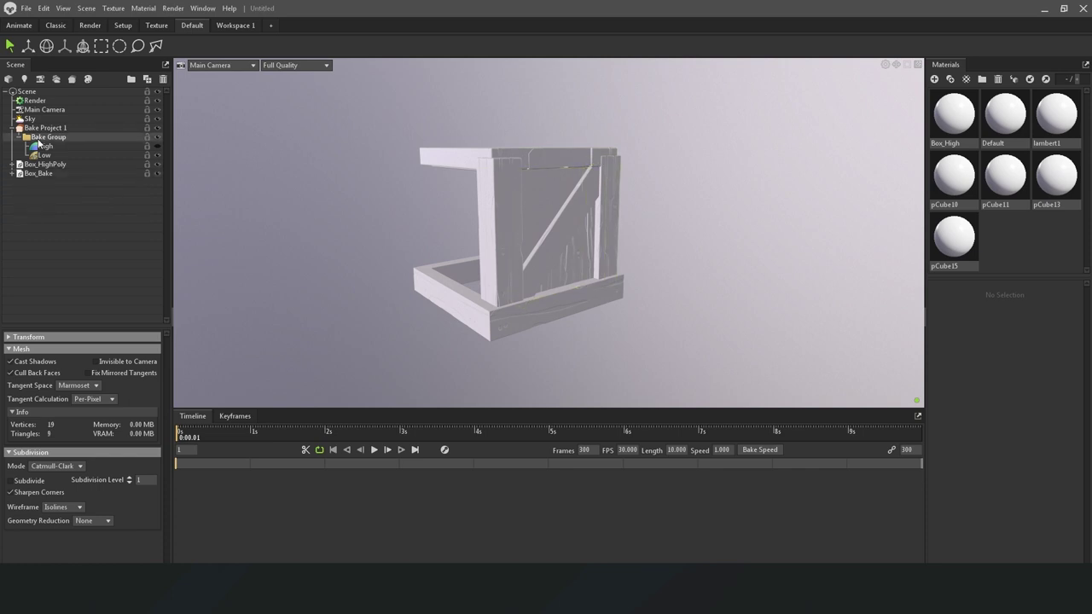
click(67, 128)
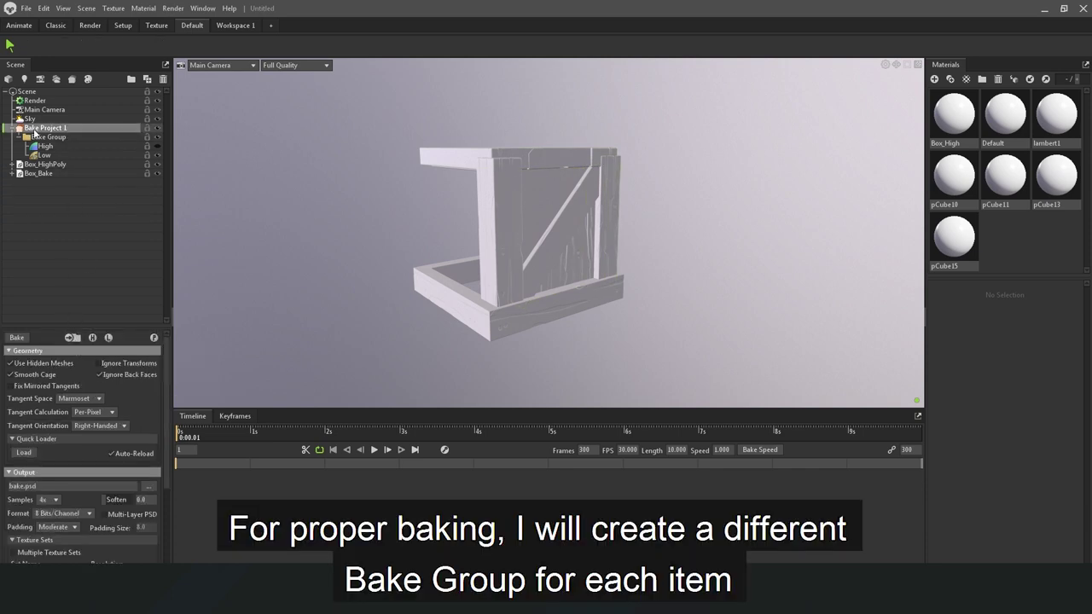
Add bake groups and put polySurface15 in the third group's Low, pCube13 in its High
click(73, 338)
click(73, 338)
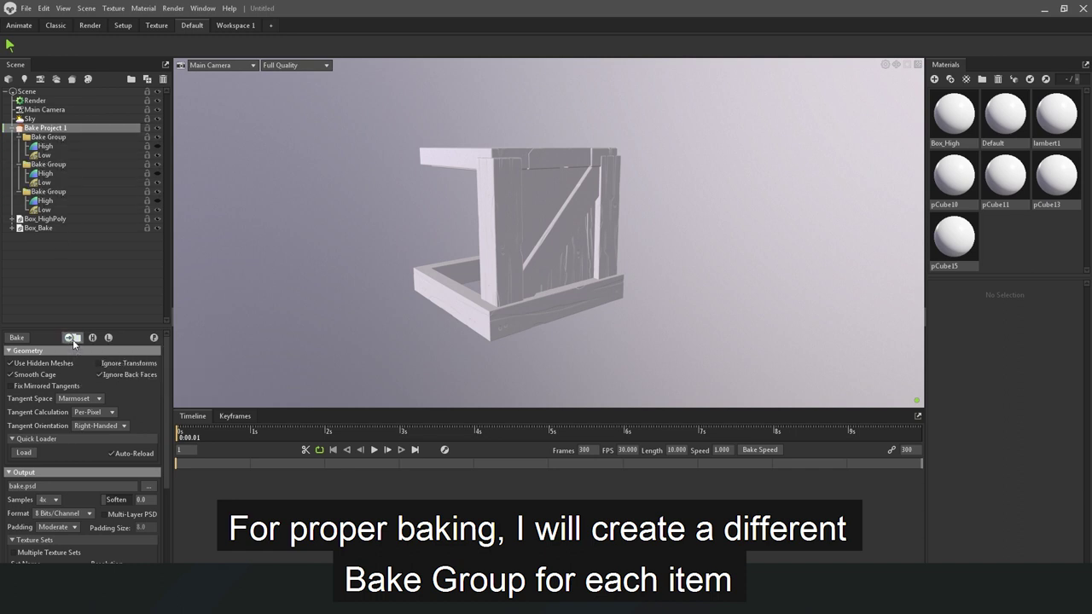
click(512, 207)
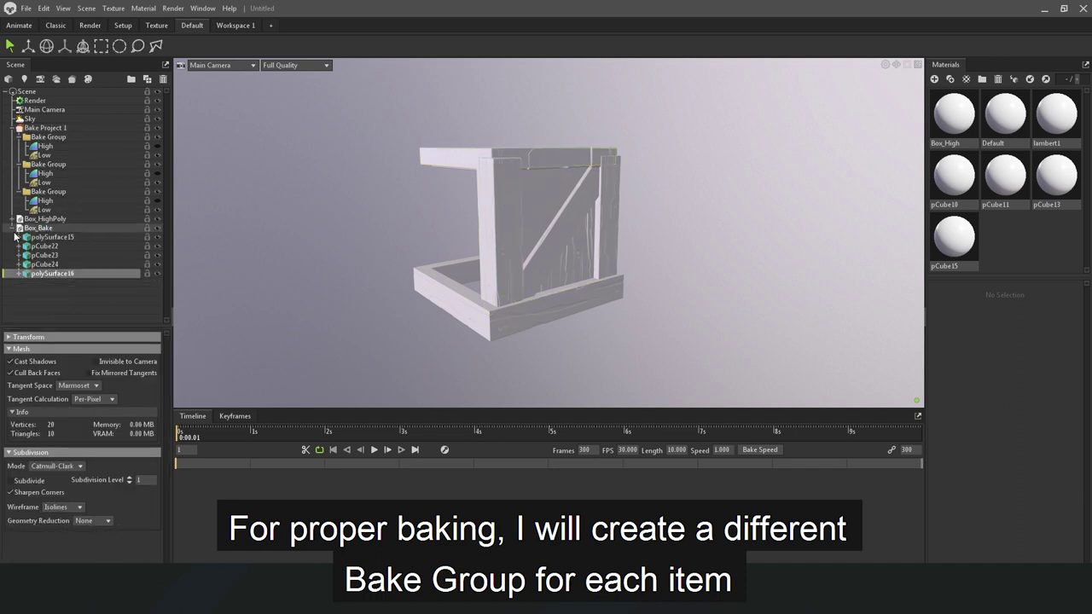
drag(34, 276, 38, 148)
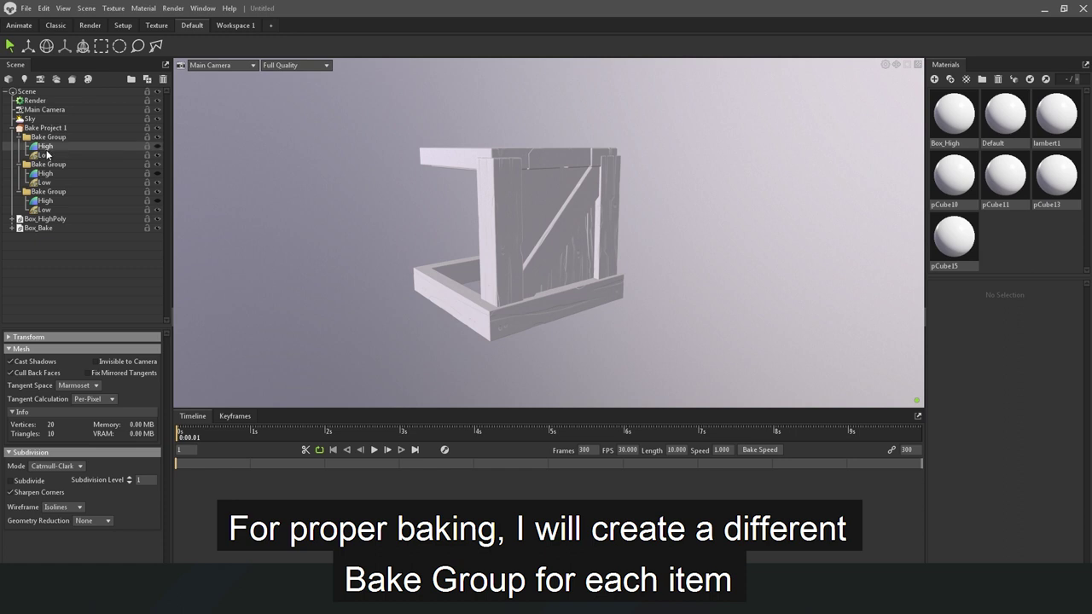
click(548, 195)
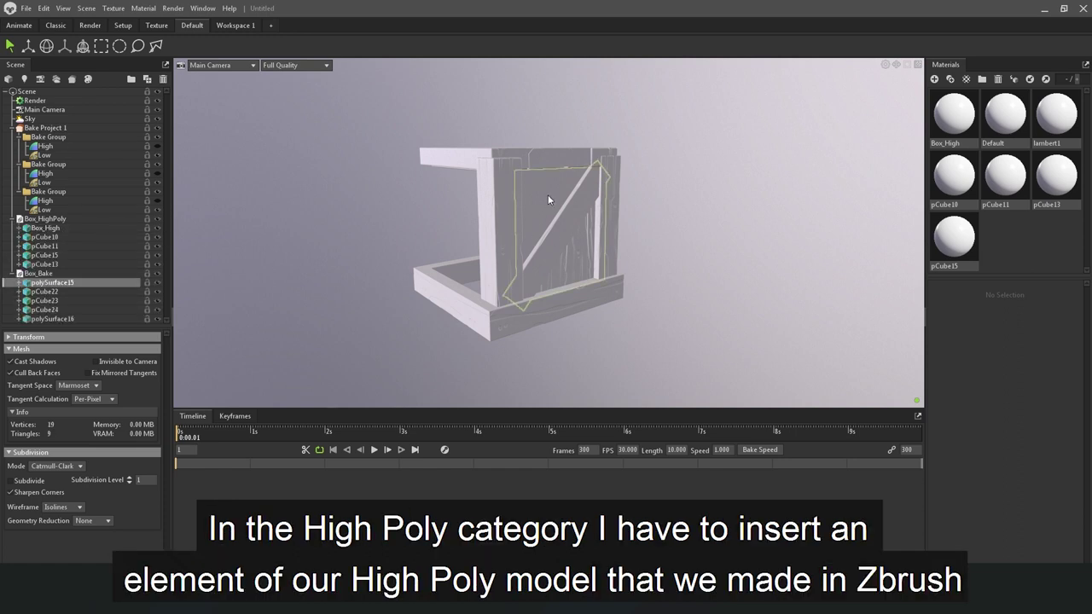
scroll(563, 210, up, 5)
drag(566, 233, 469, 305)
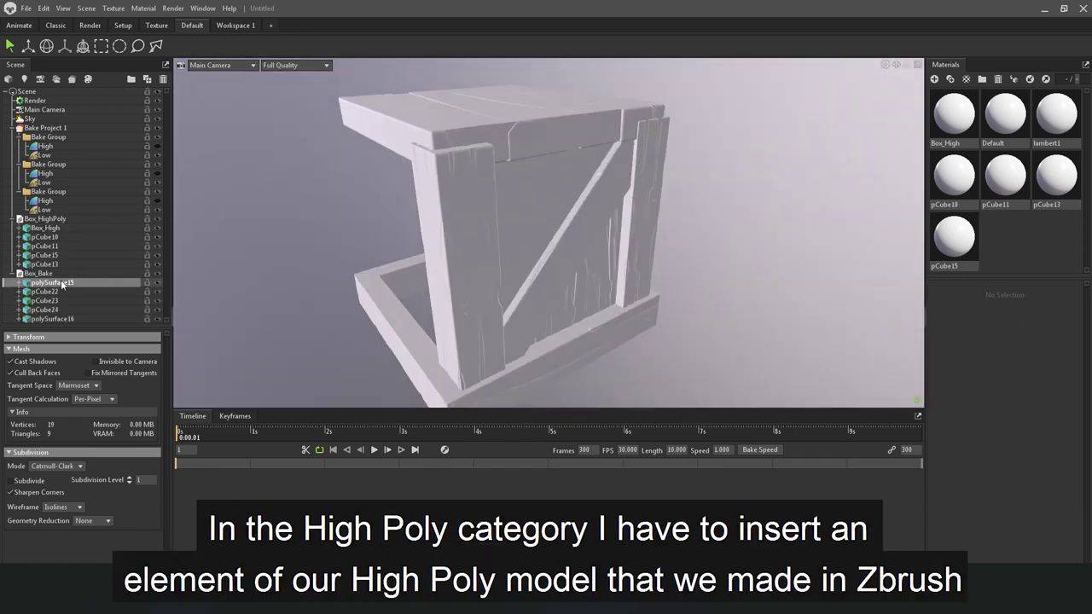
drag(94, 160, 92, 208)
click(47, 273)
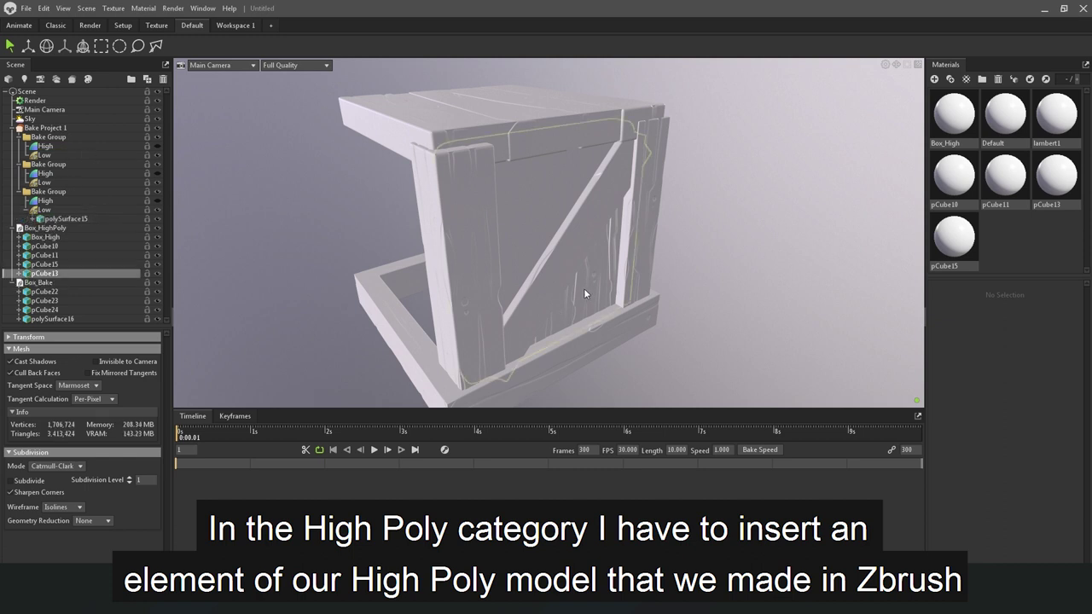
drag(62, 272, 81, 203)
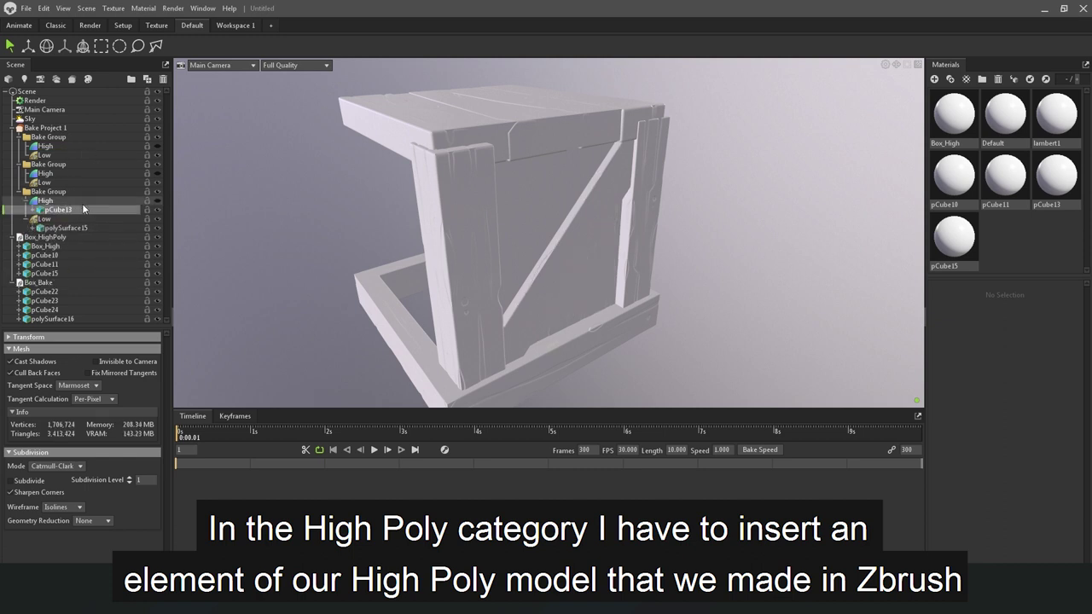
Put Box_High under the second group's High and select the pCube22 low-poly mesh
click(455, 225)
scroll(478, 183, up, 5)
scroll(478, 183, down, 5)
click(495, 183)
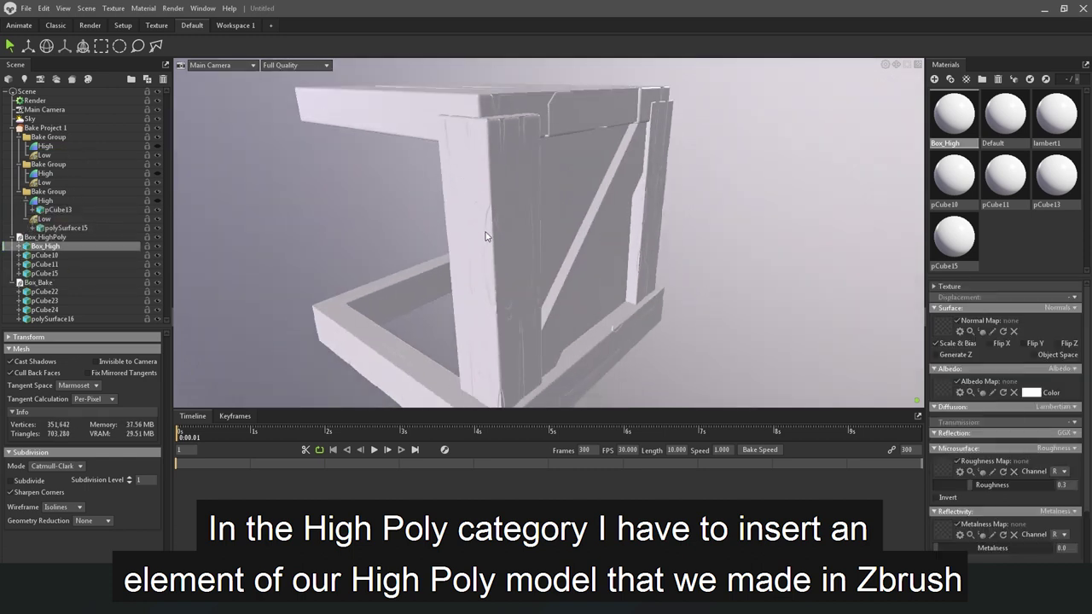
drag(61, 175, 62, 175)
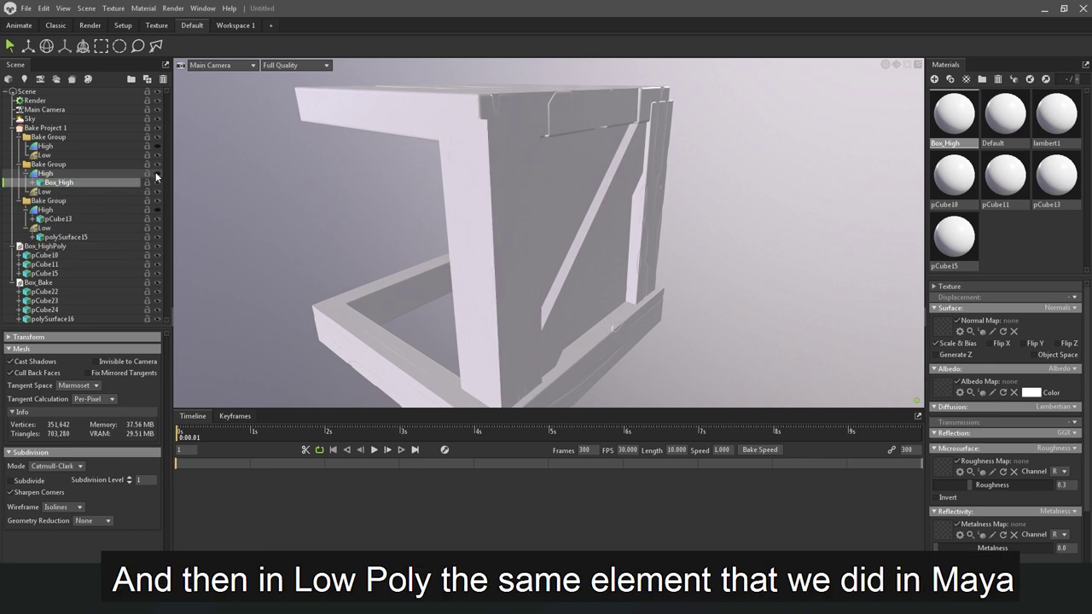
click(63, 291)
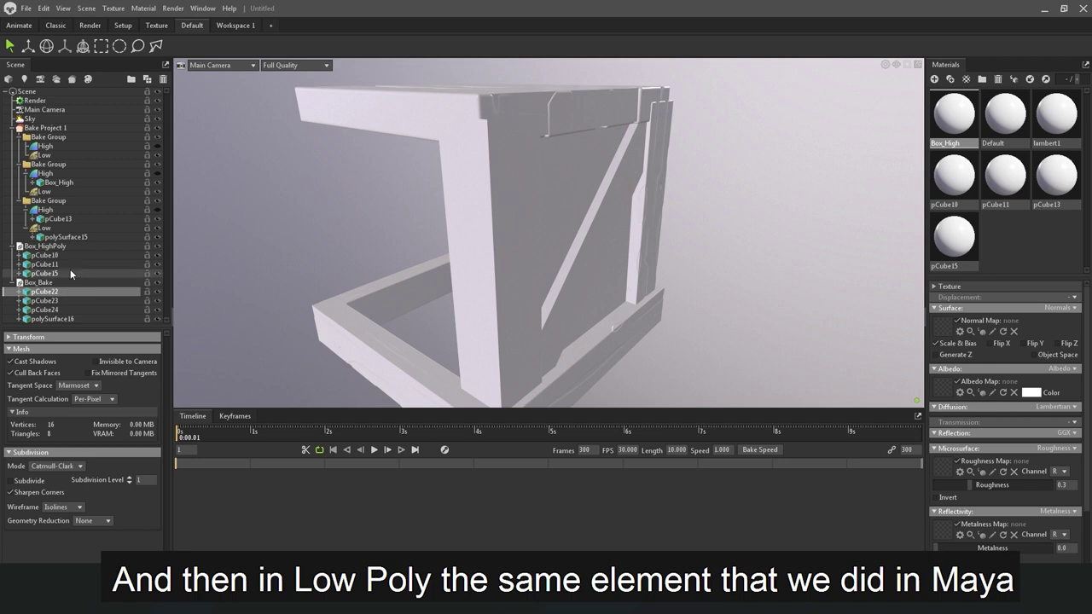
click(19, 164)
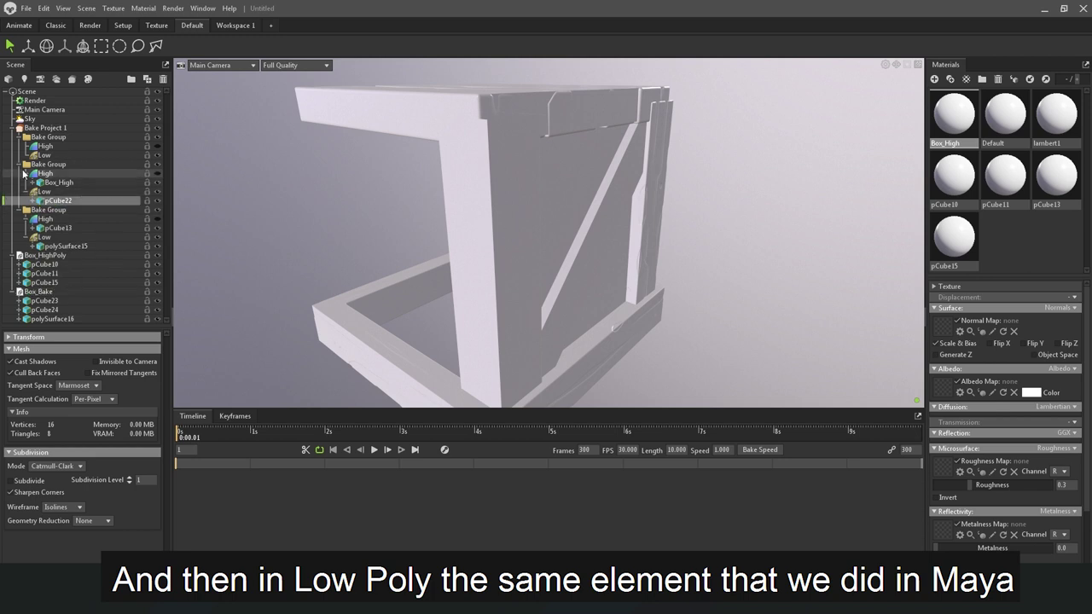
click(19, 173)
Assign pCube11 to the first group's High and pCube23 to its Low
click(46, 192)
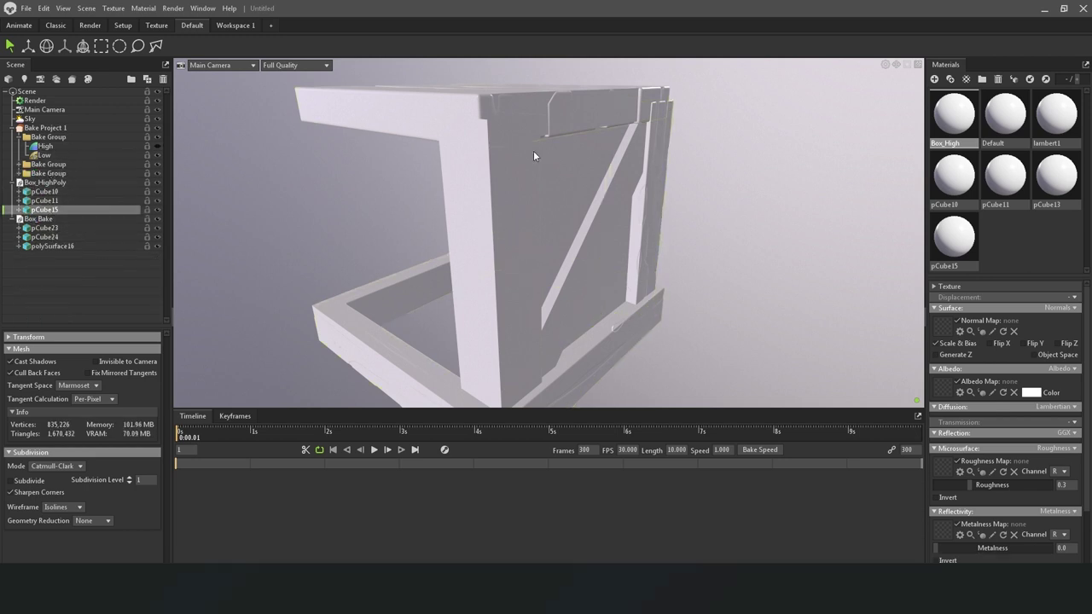
drag(533, 150, 579, 215)
click(58, 201)
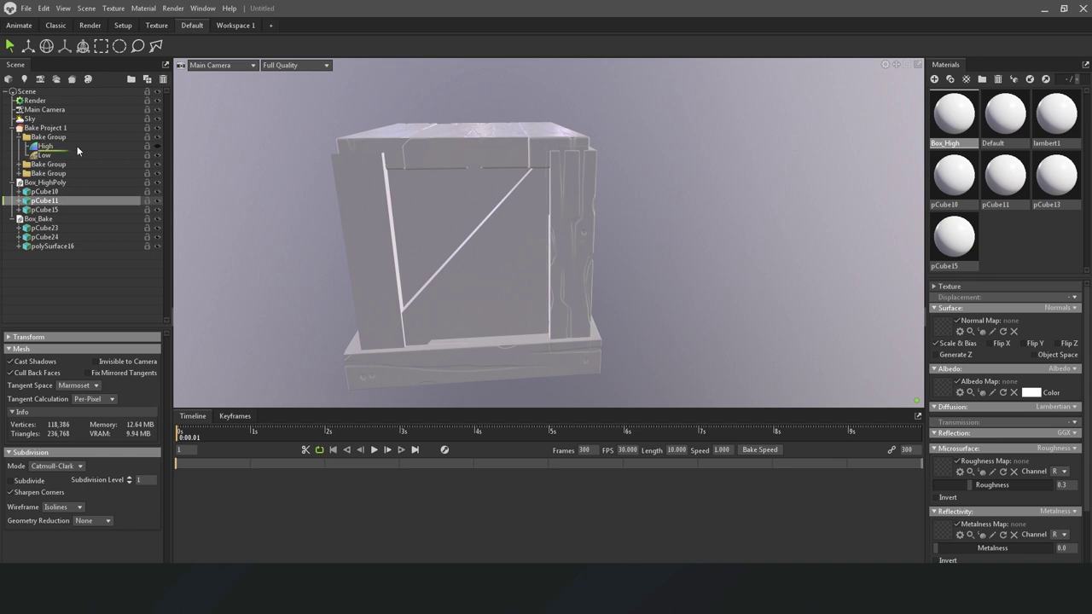
drag(77, 151, 77, 150)
drag(45, 238, 29, 156)
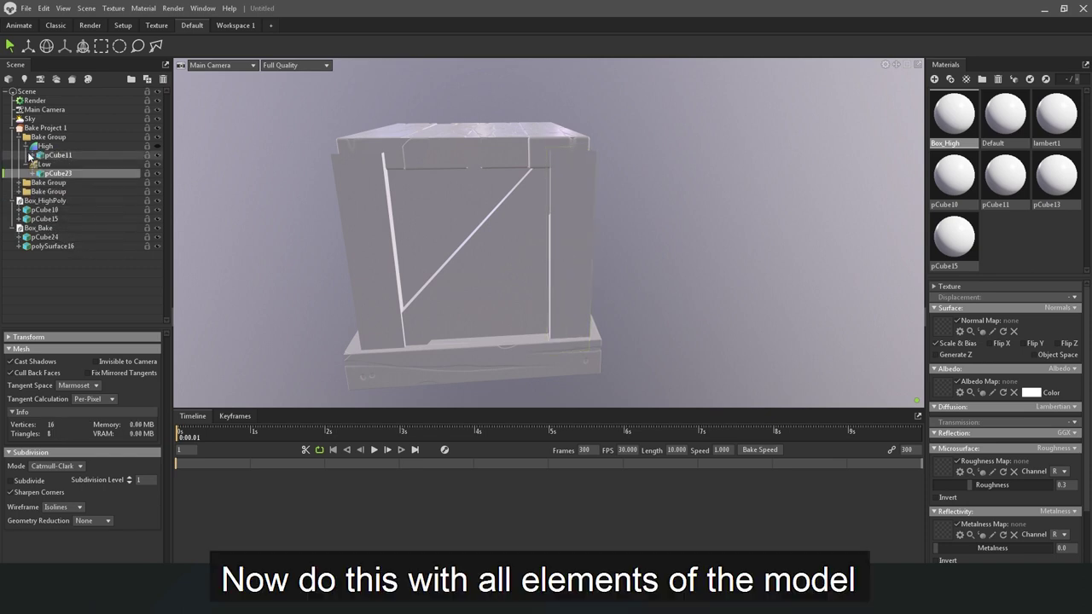
Pair pCube15 under a group's High with polySurface16 under its Low
click(47, 209)
drag(317, 216, 123, 194)
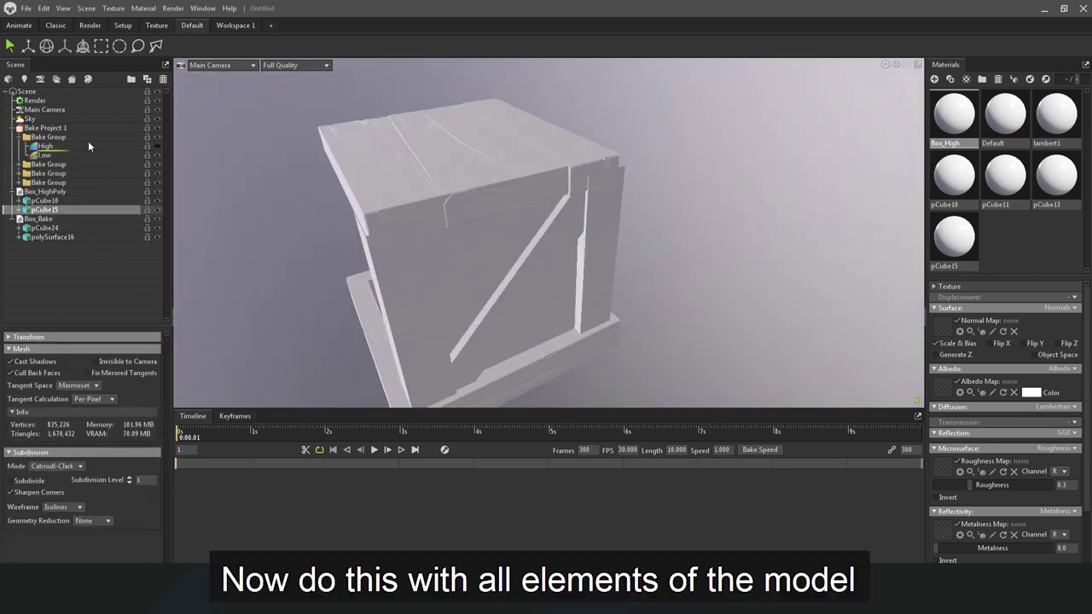
drag(88, 146, 88, 146)
click(51, 237)
drag(51, 237, 42, 164)
click(19, 137)
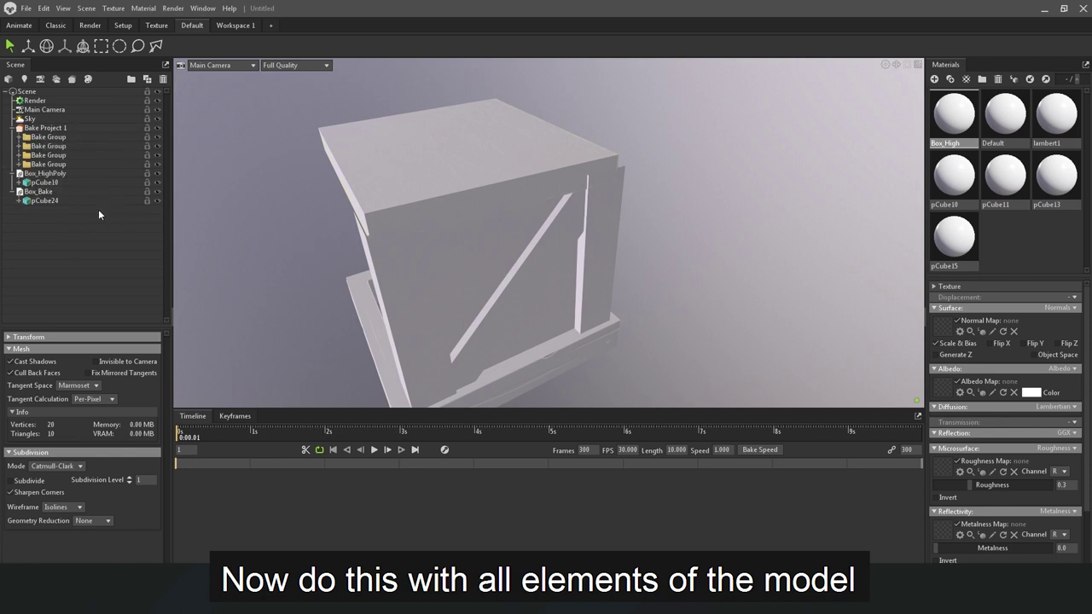
Put pCube10 under the first group's High and pCube24 under Low, then select Bake Project 1
click(18, 136)
click(43, 201)
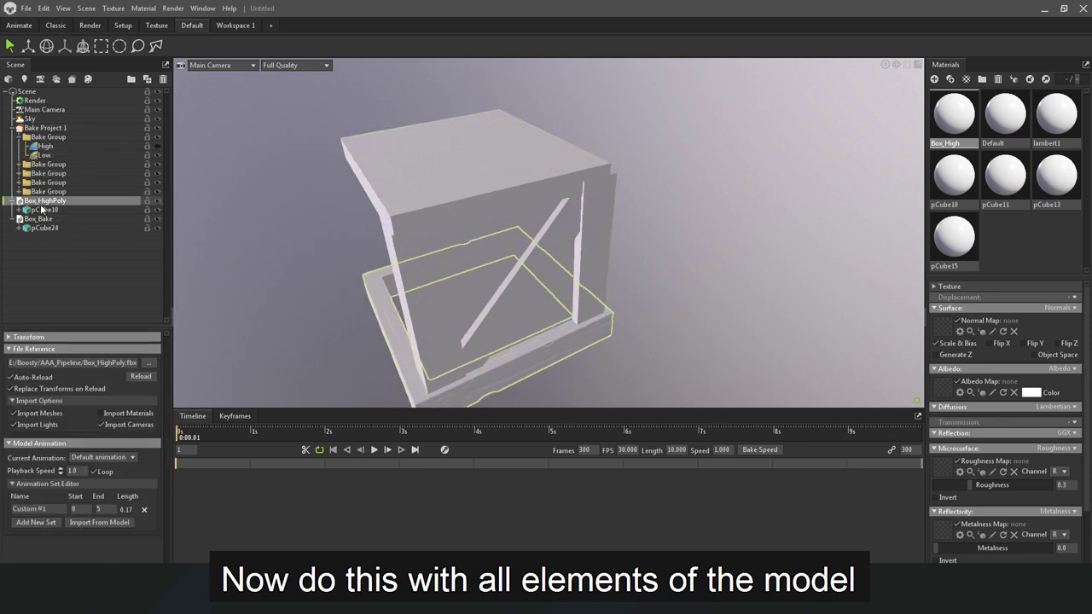
click(99, 210)
drag(78, 145, 78, 145)
drag(41, 228, 51, 162)
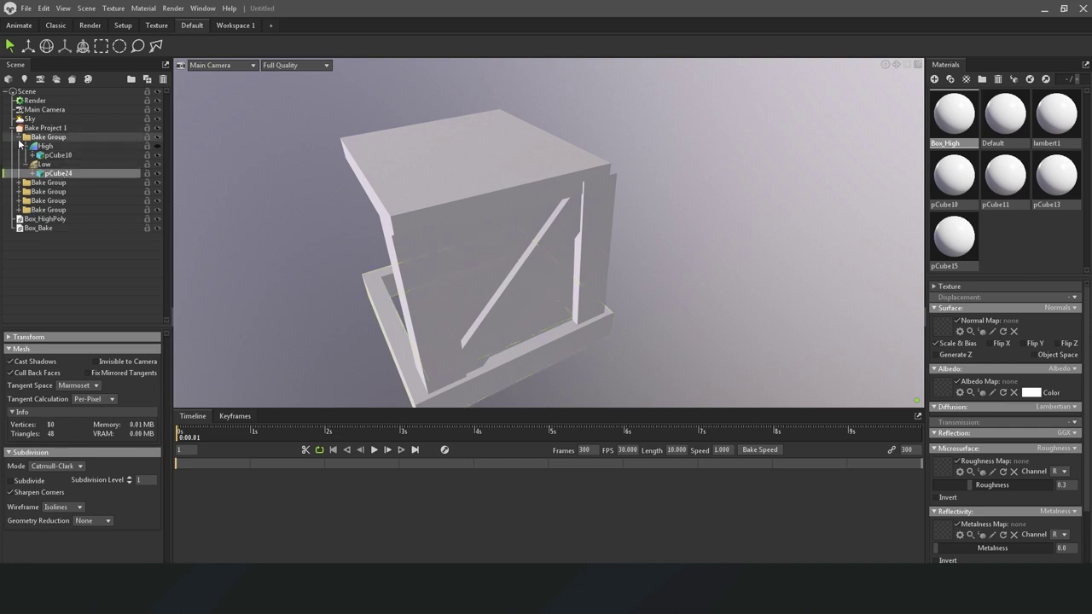
click(19, 136)
mouse_move(460, 256)
mouse_down()
mouse_move(496, 228)
mouse_move(468, 171)
mouse_move(549, 200)
mouse_move(512, 231)
mouse_move(334, 222)
mouse_move(346, 175)
mouse_up()
click(72, 136)
click(72, 128)
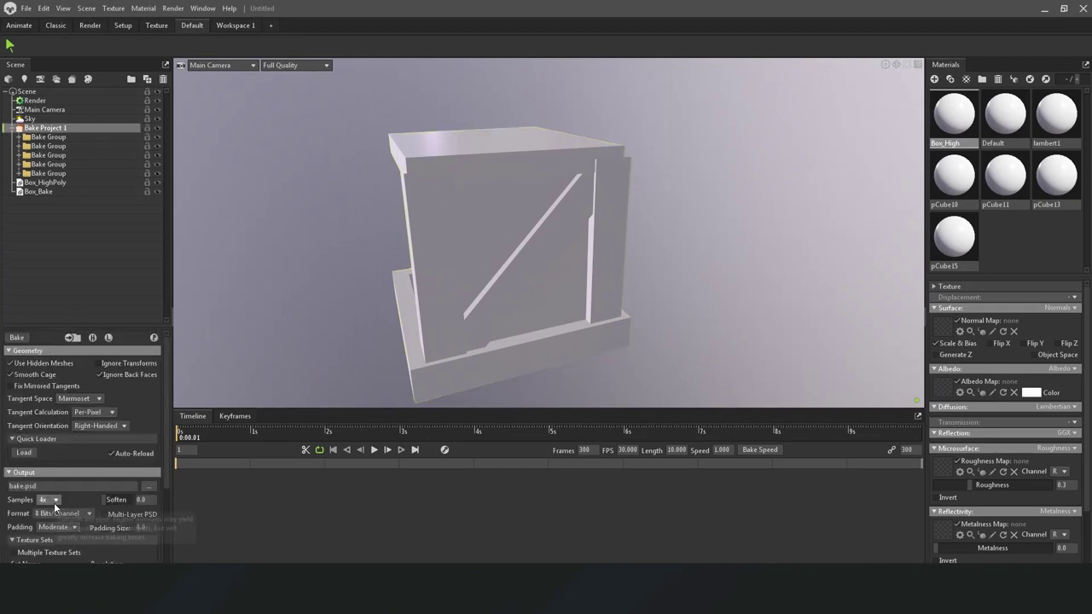
Set the bake output to Box.psd inside a newly created Bake folder
scroll(47, 504, down, 3)
click(44, 418)
scroll(64, 420, up, 1)
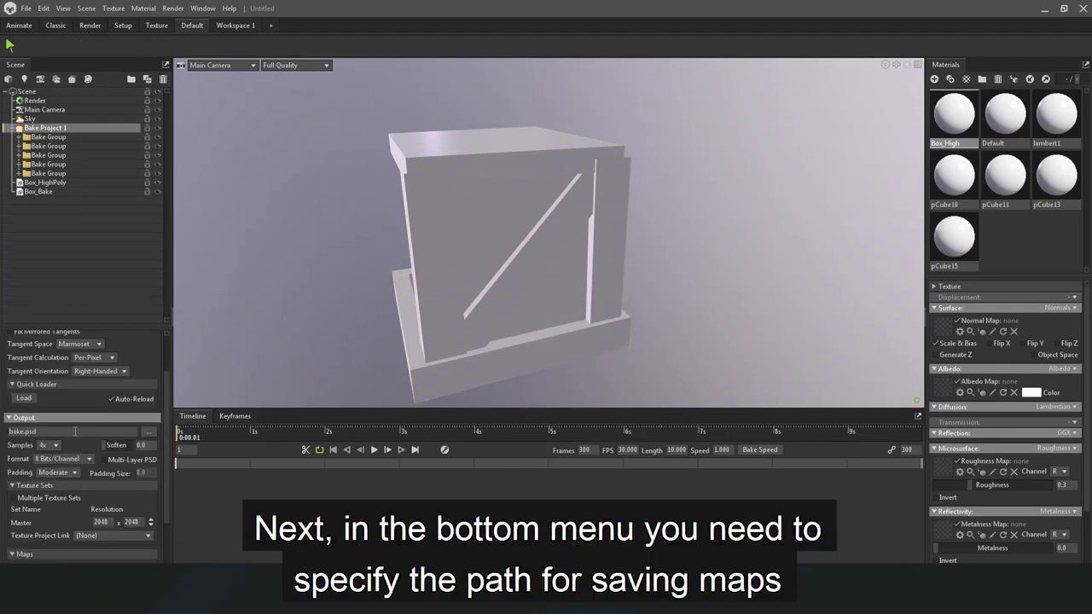
scroll(77, 427, down, 1)
click(149, 404)
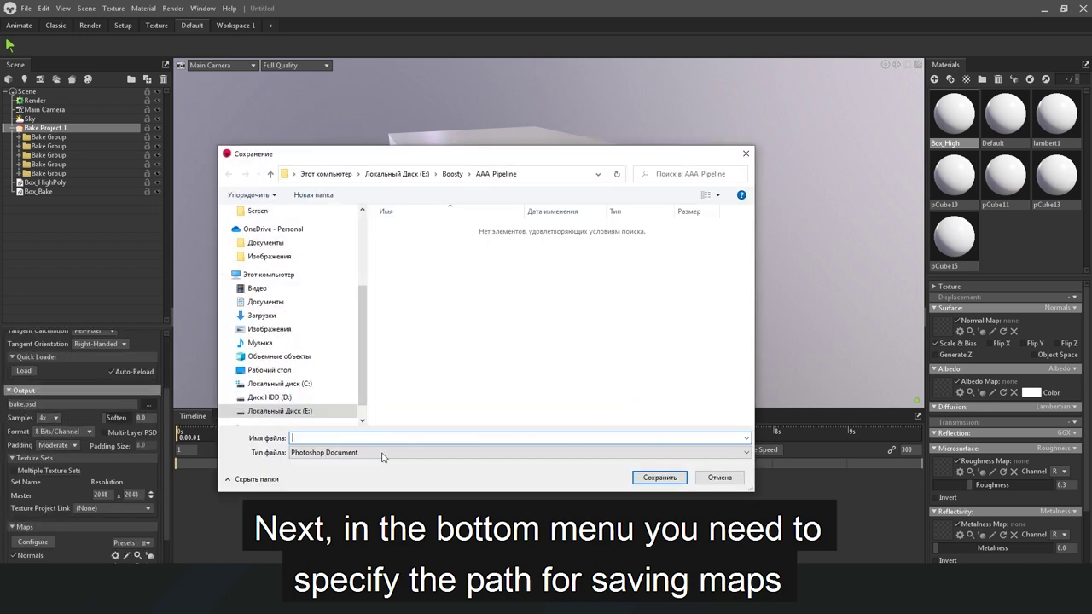
right_click(310, 251)
click(517, 363)
text(Bake)
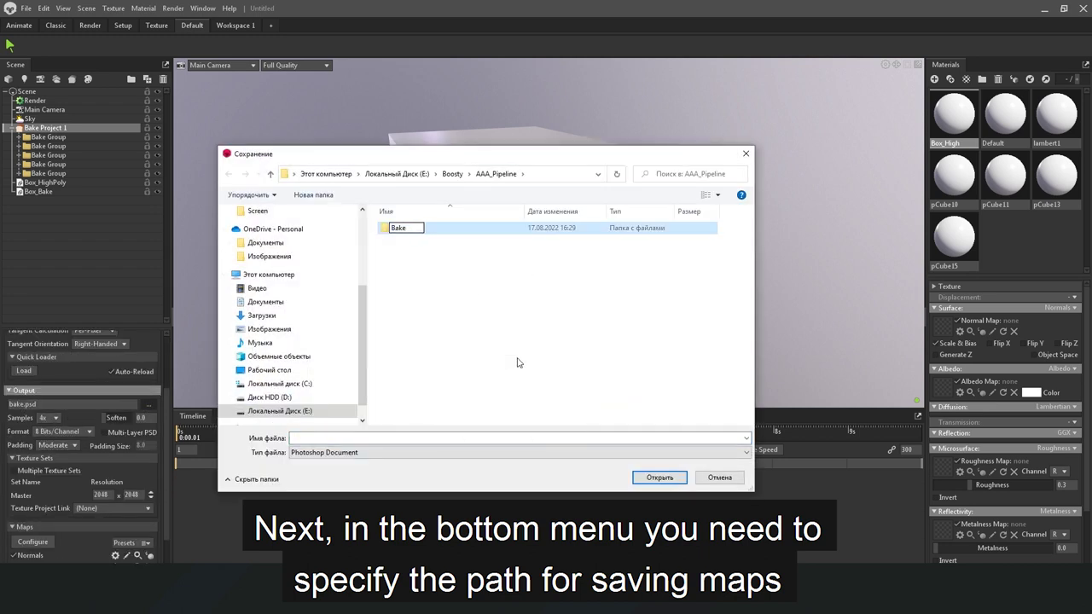
key(Return)
key(Return)
text(Box)
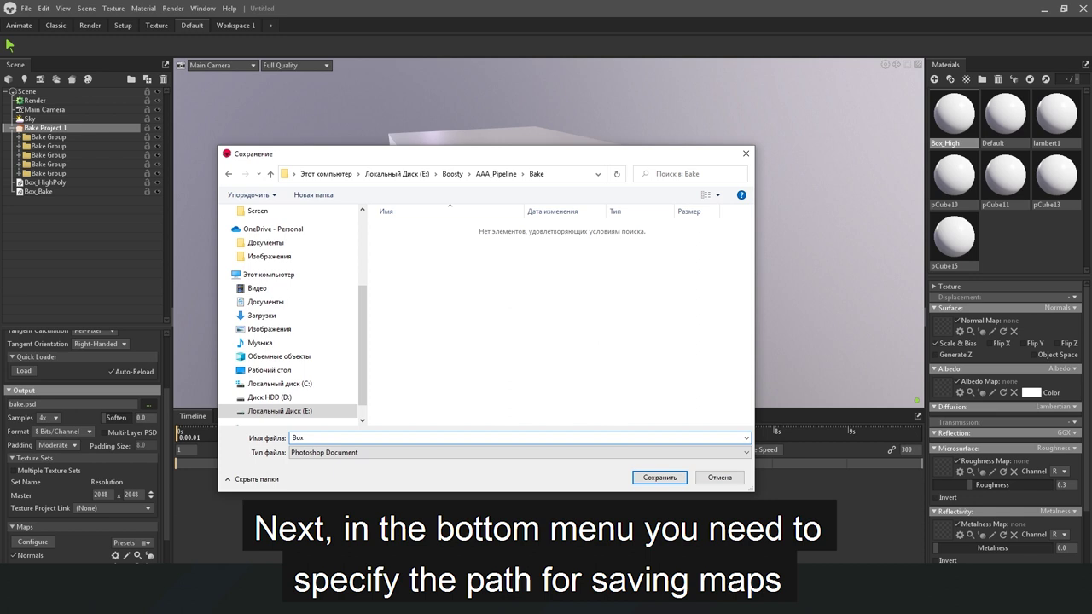
key(Return)
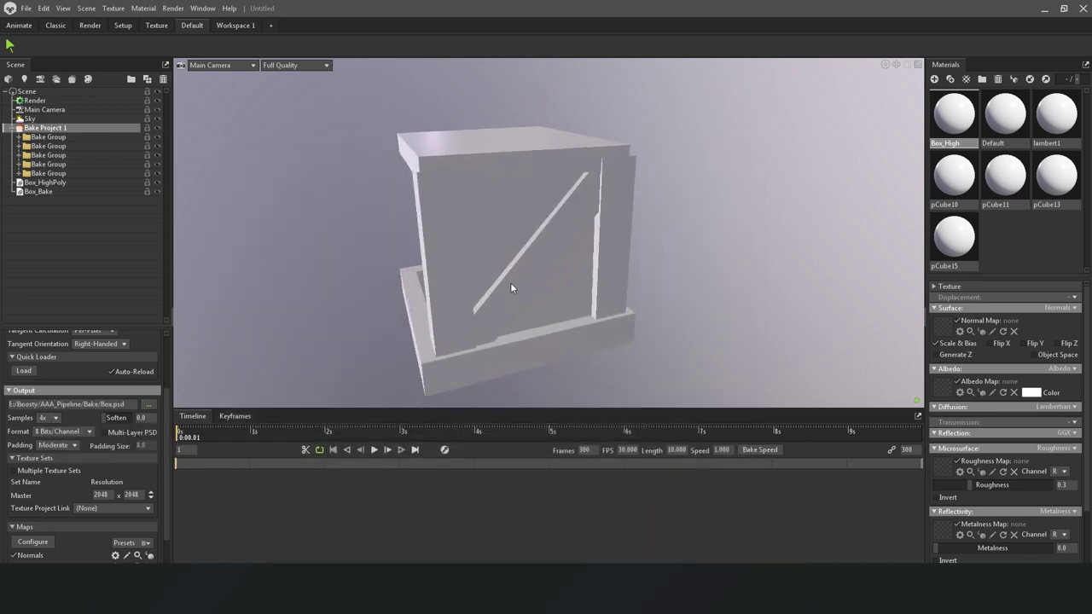
Raise the bake samples to 64x
drag(510, 284, 422, 288)
click(47, 418)
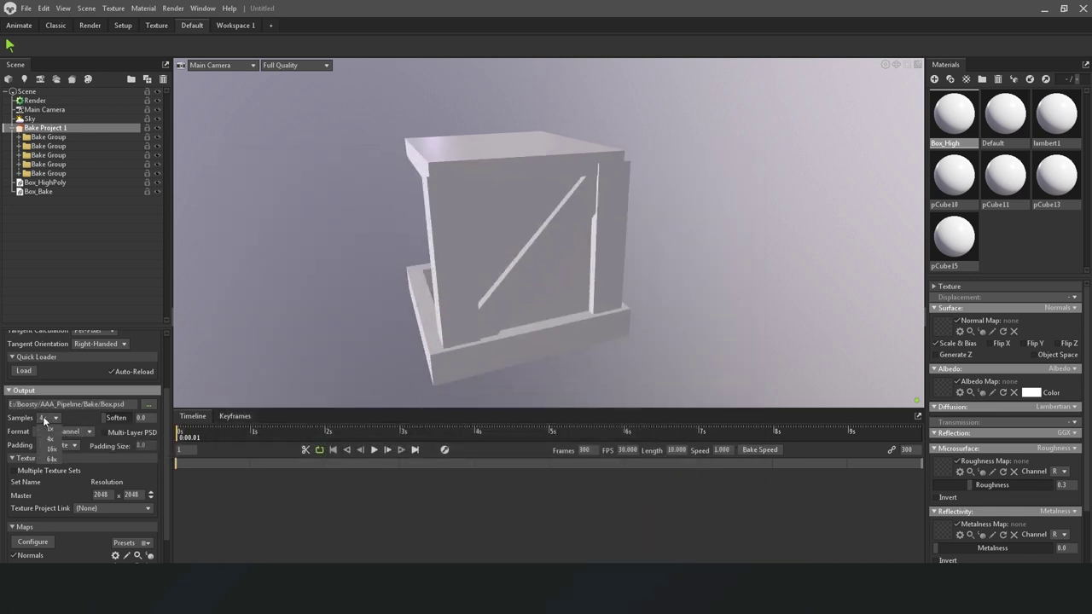
click(51, 461)
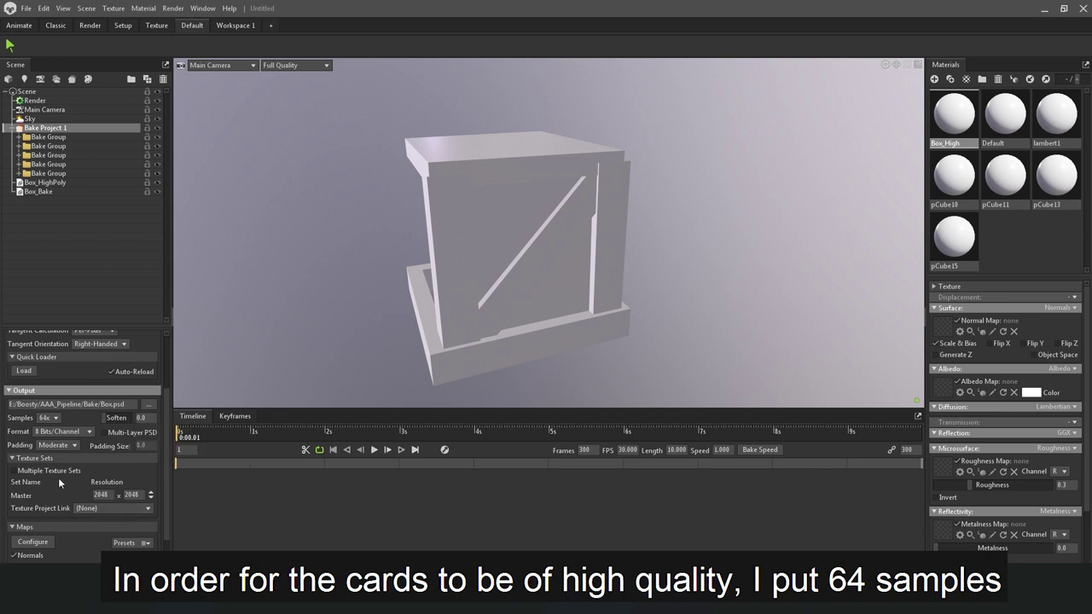
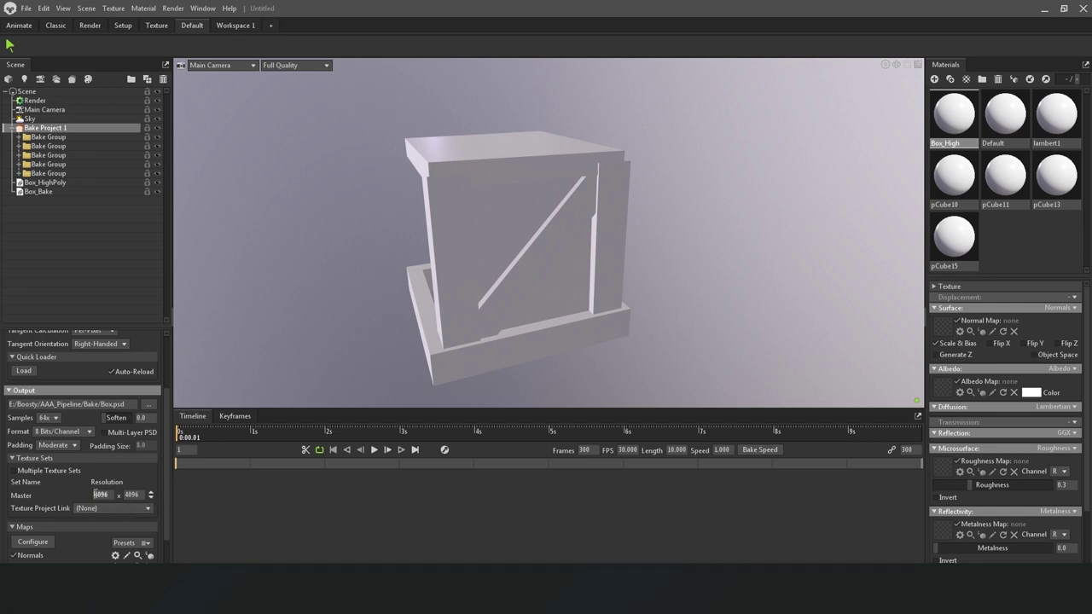
Bump the Master bake resolution to 2048 x 2048 and choose Extreme padding
click(151, 492)
click(56, 446)
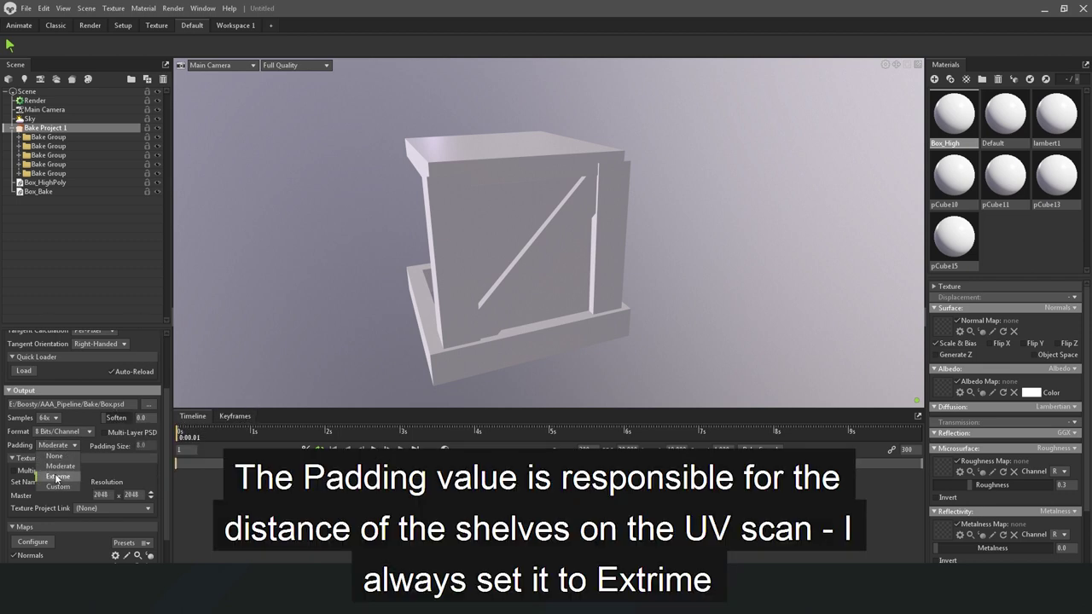
click(49, 478)
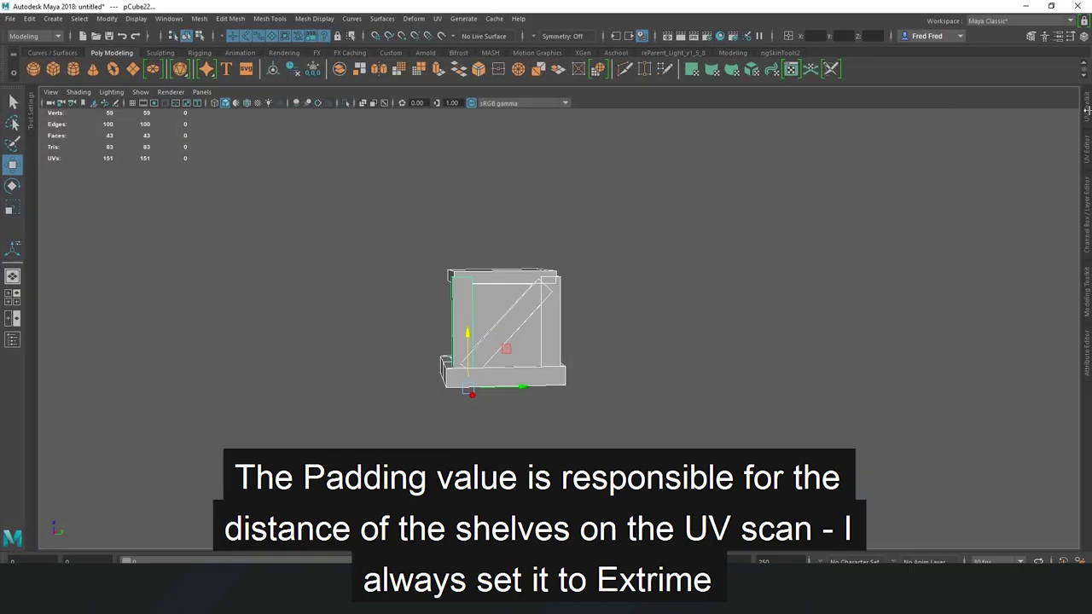
Zoom around the crate's UV shells in Maya's UV Editor, then return to Marmoset Toolbag
click(1086, 111)
scroll(760, 288, up, 5)
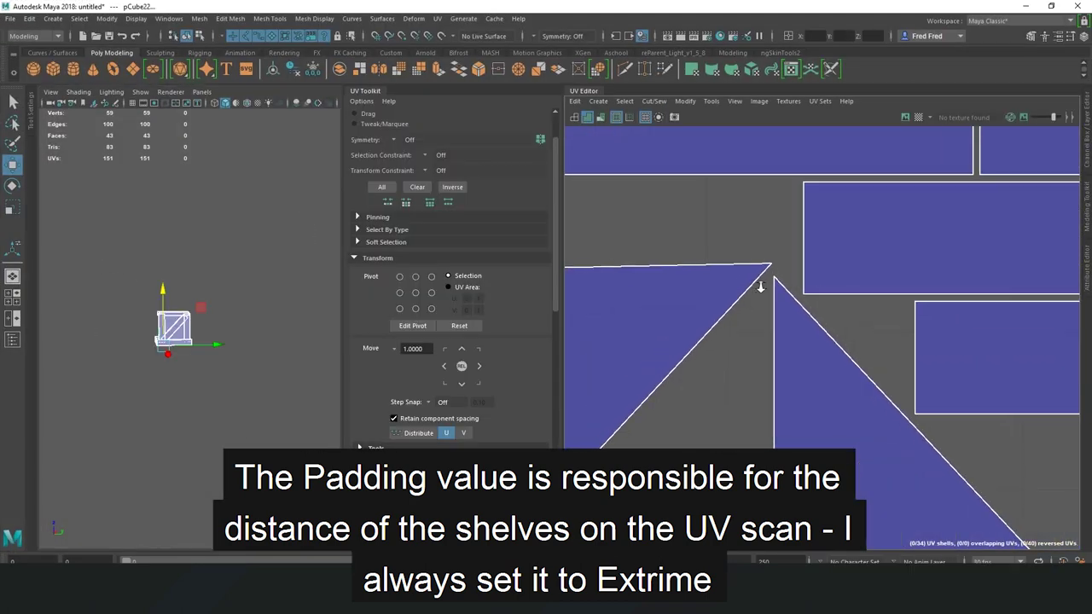
scroll(725, 289, up, 3)
scroll(725, 307, up, 2)
scroll(880, 330, up, 2)
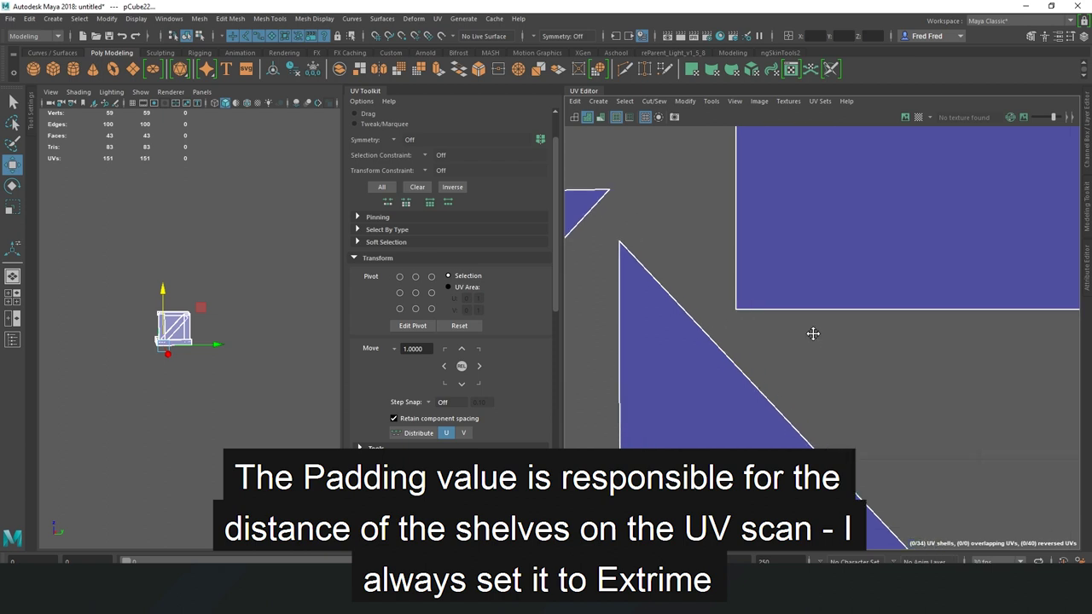
scroll(810, 333, down, 5)
scroll(673, 325, up, 5)
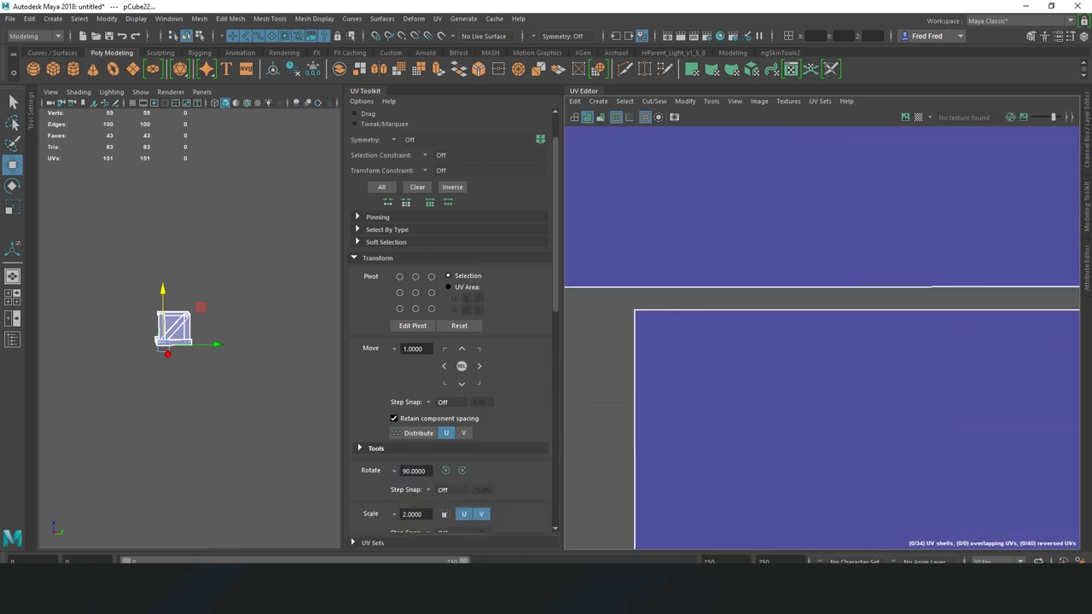
click(573, 535)
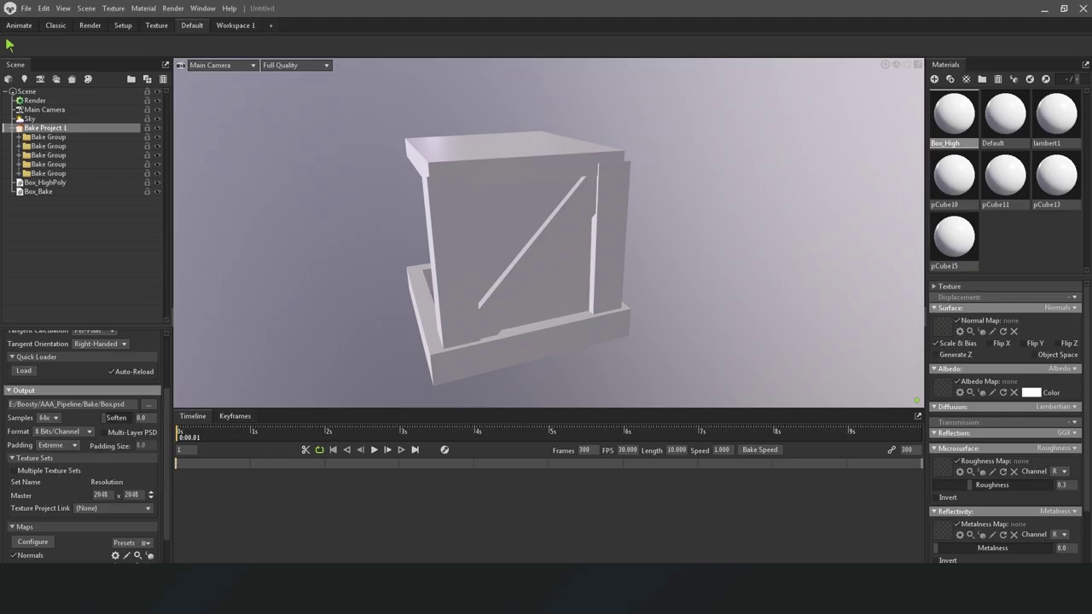
Review the Extreme padding and set the Output Soften value to 0.2
click(56, 444)
mouse_move(142, 417)
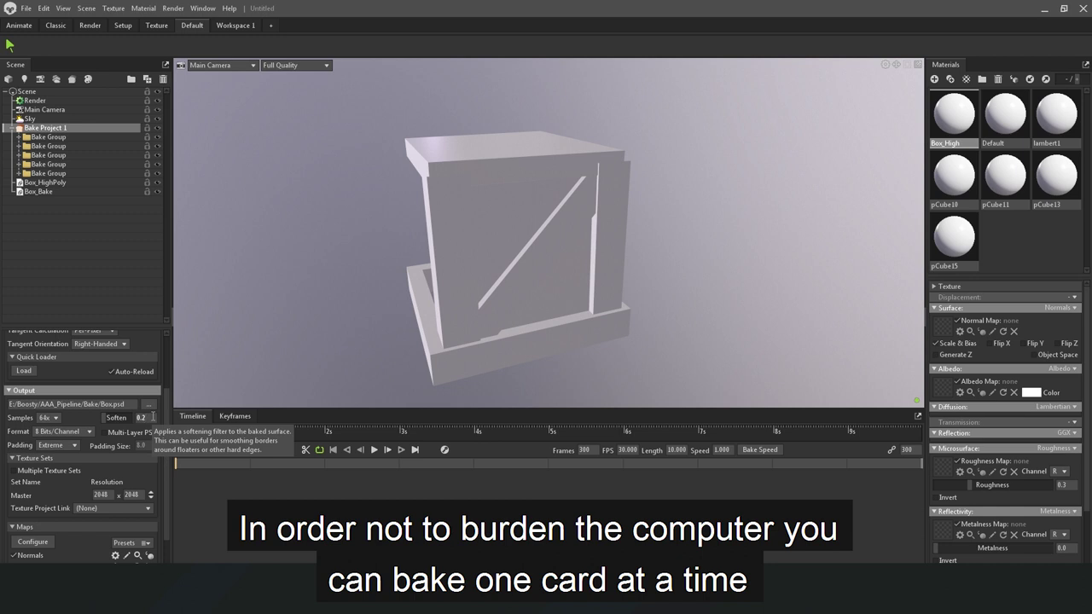
mouse_move(547, 297)
mouse_down()
mouse_move(409, 282)
mouse_move(390, 256)
mouse_up()
scroll(81, 512, down, 1)
scroll(81, 511, down, 1)
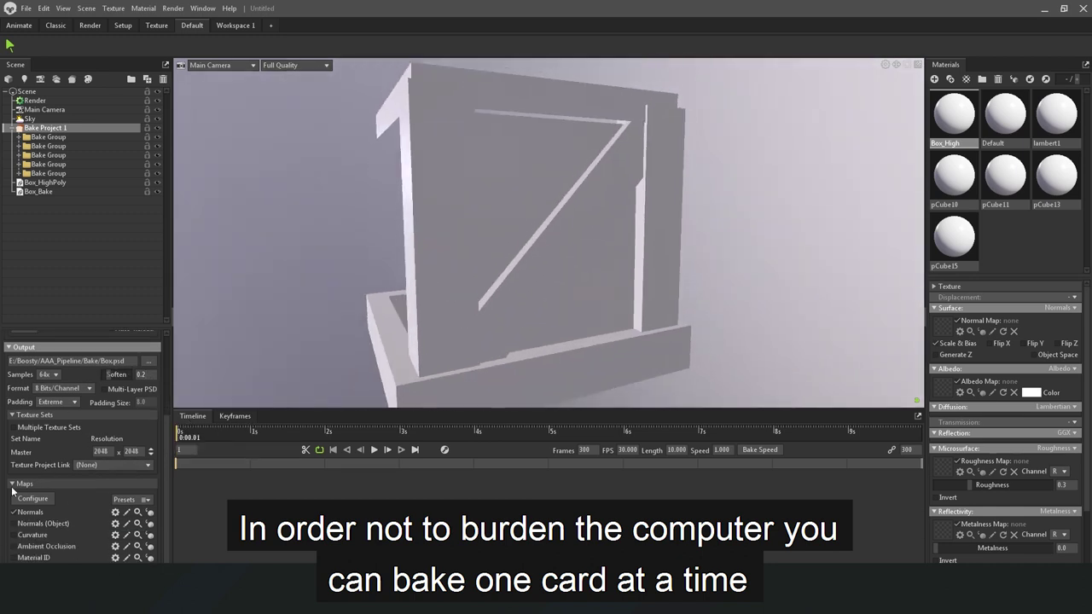
scroll(43, 546, up, 1)
scroll(68, 521, up, 1)
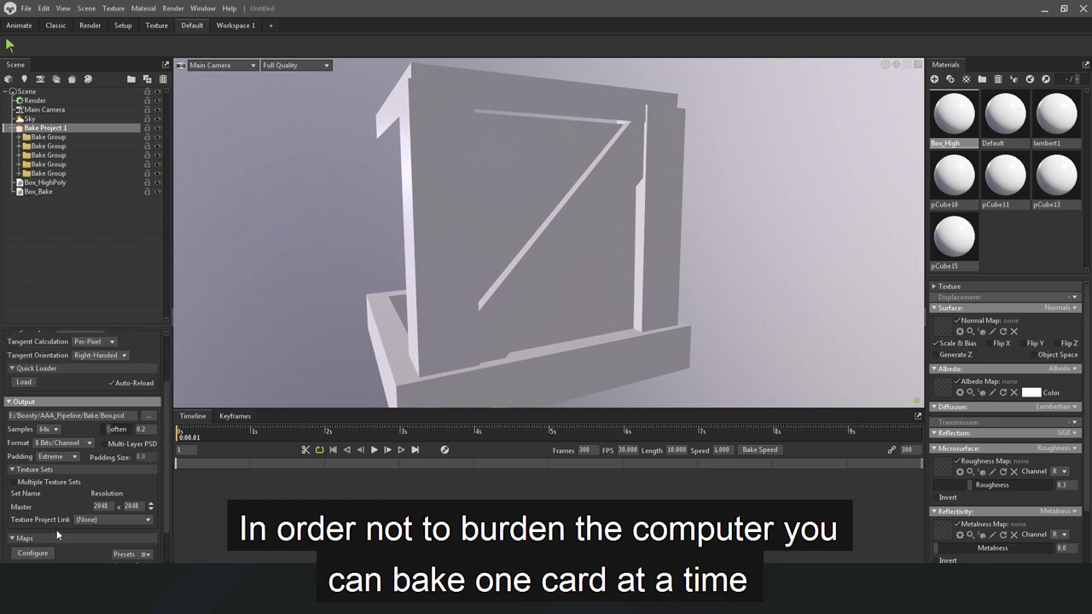
scroll(86, 503, up, 1)
scroll(92, 488, up, 1)
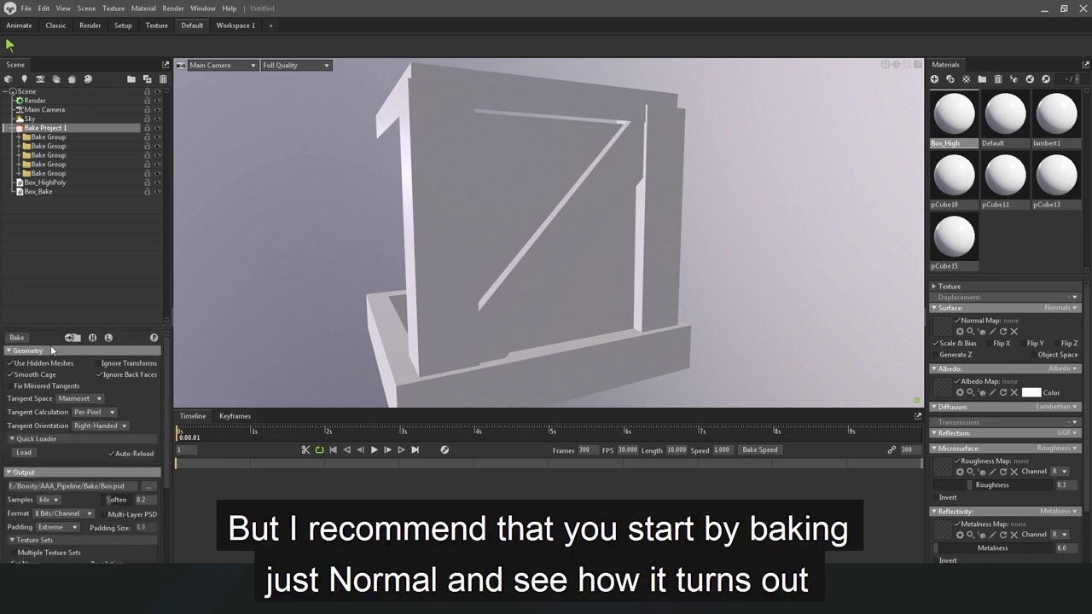
scroll(81, 444, down, 1)
scroll(89, 461, up, 1)
scroll(90, 461, down, 3)
Check that the bake maps include Normals, Curvature, Ambient Occlusion and Material ID
click(33, 498)
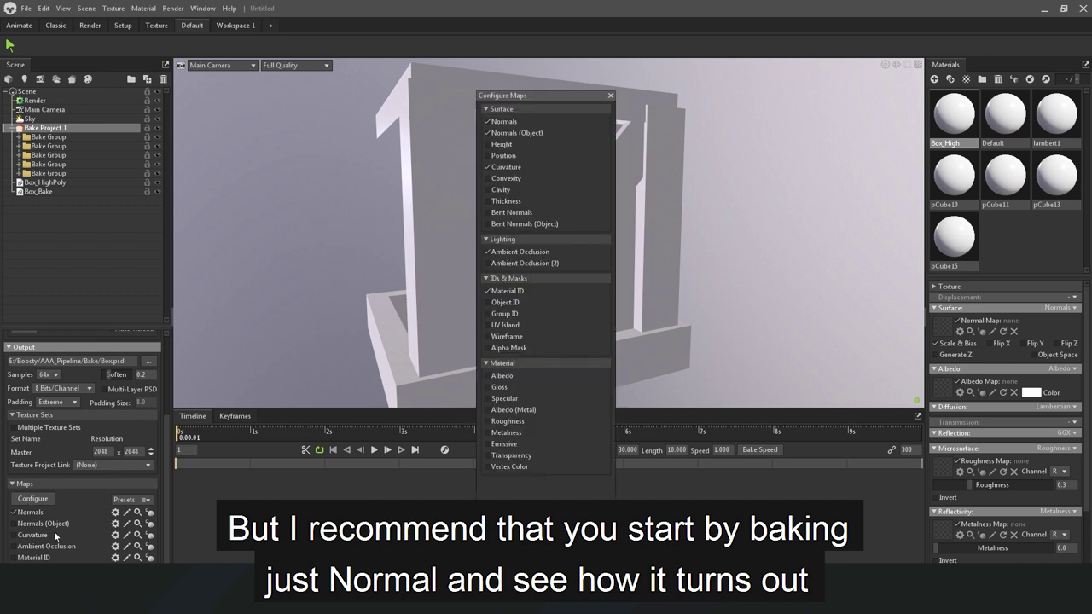
click(610, 94)
scroll(77, 384, up, 3)
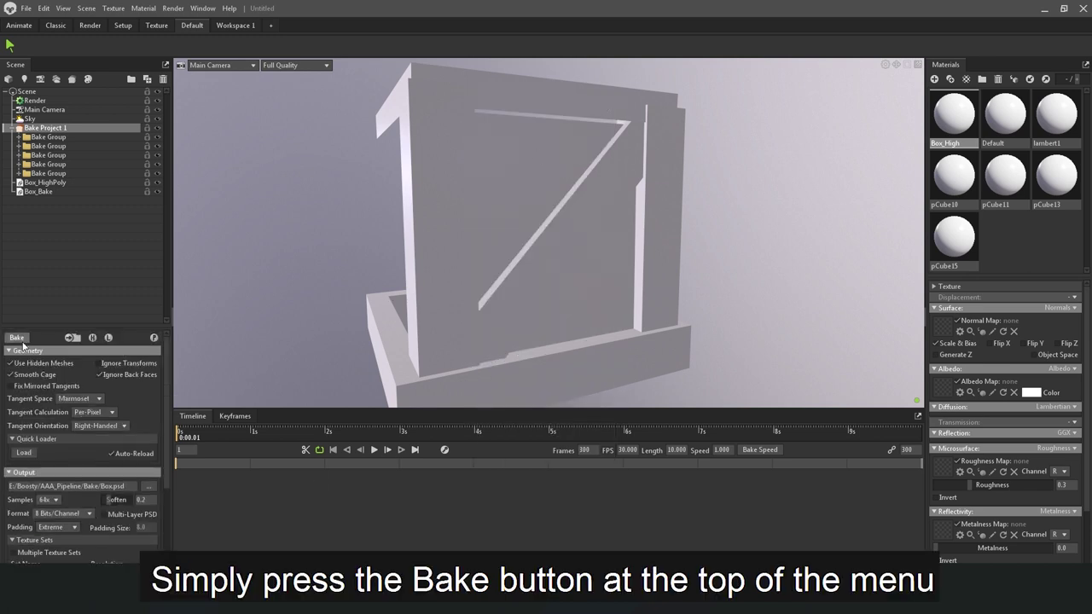
Run the bake, select low-poly mesh polySurface15 and inspect the baked diagonal plank
click(72, 338)
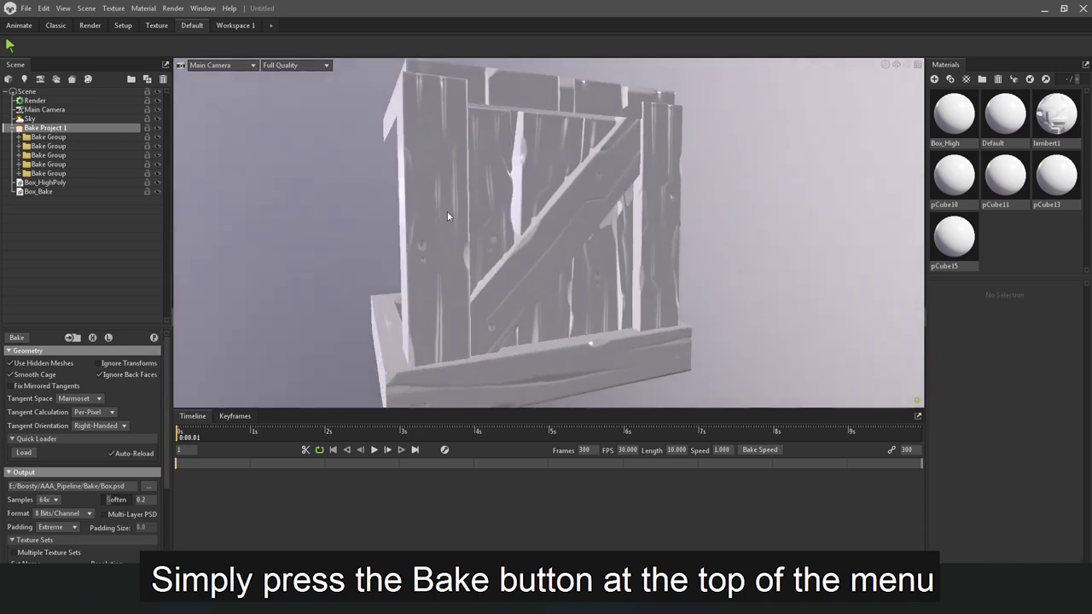
mouse_move(449, 215)
mouse_down()
mouse_move(565, 236)
mouse_move(524, 215)
mouse_up()
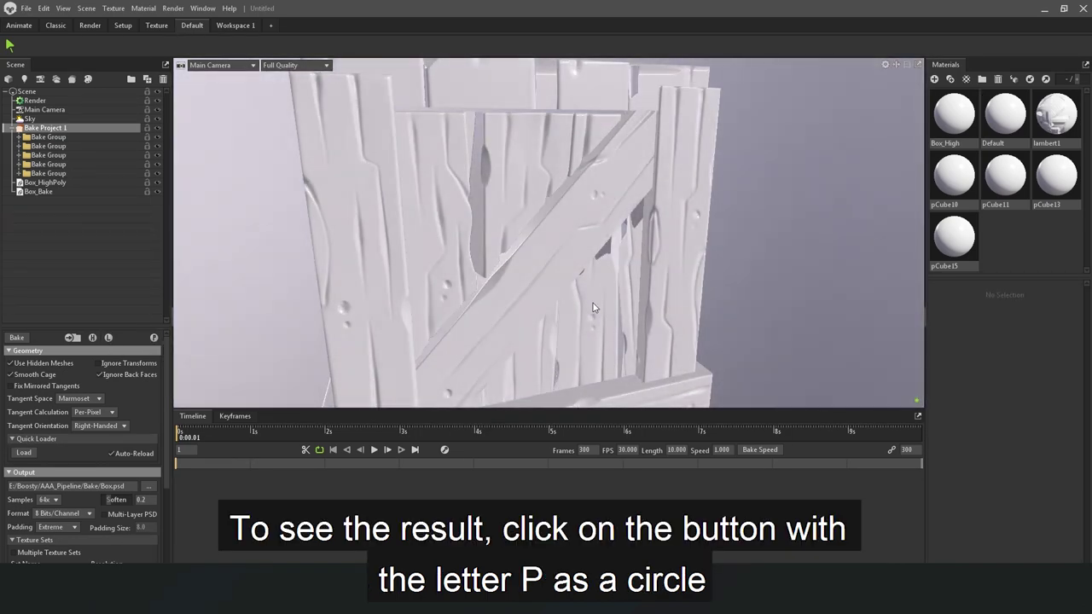
scroll(533, 163, up, 5)
click(534, 168)
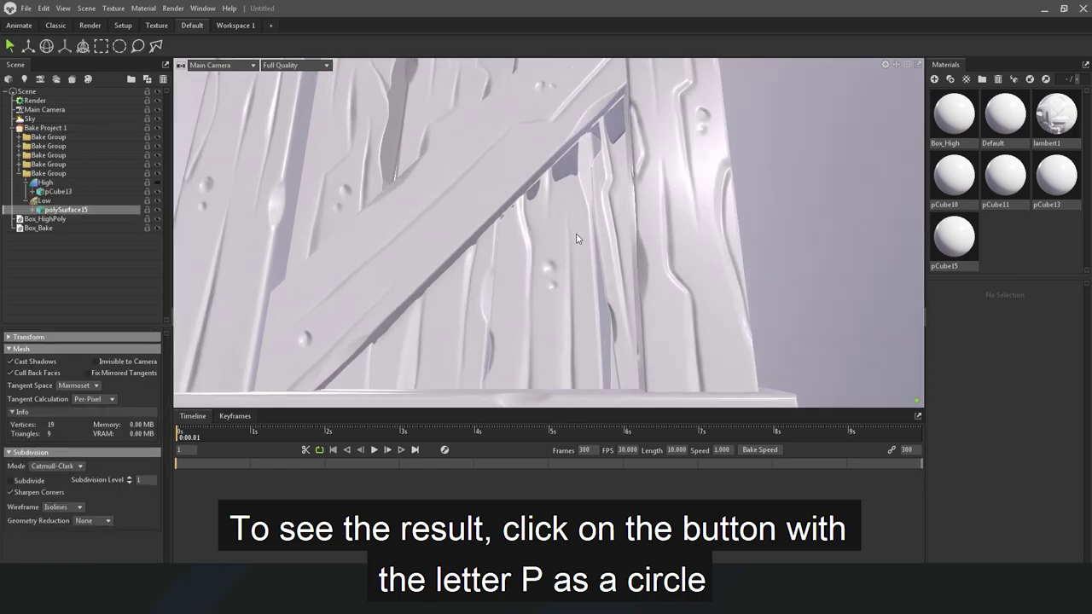
drag(522, 249, 461, 242)
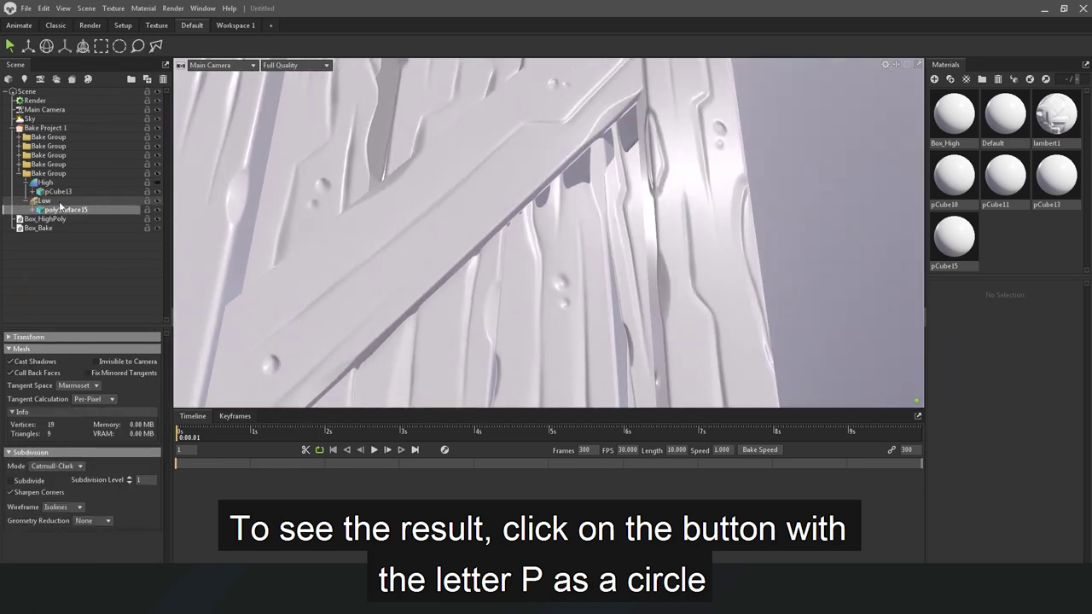
Select the Low group and raise its Cage Max Offset to 3.951
click(44, 201)
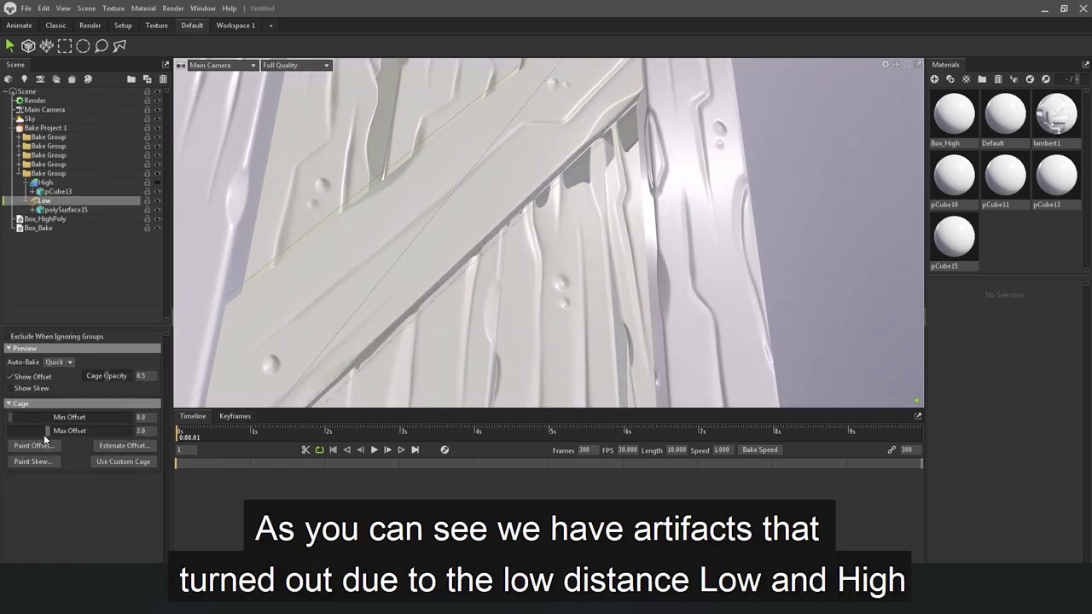
drag(324, 282, 390, 268)
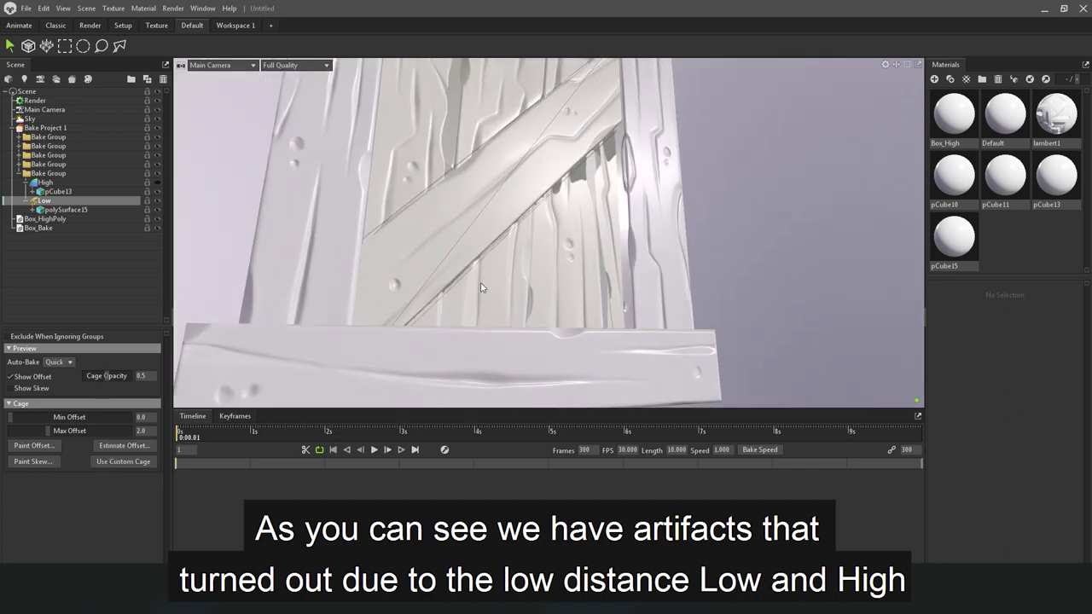
mouse_move(481, 287)
mouse_down()
mouse_move(502, 217)
mouse_move(471, 234)
mouse_move(531, 224)
mouse_up()
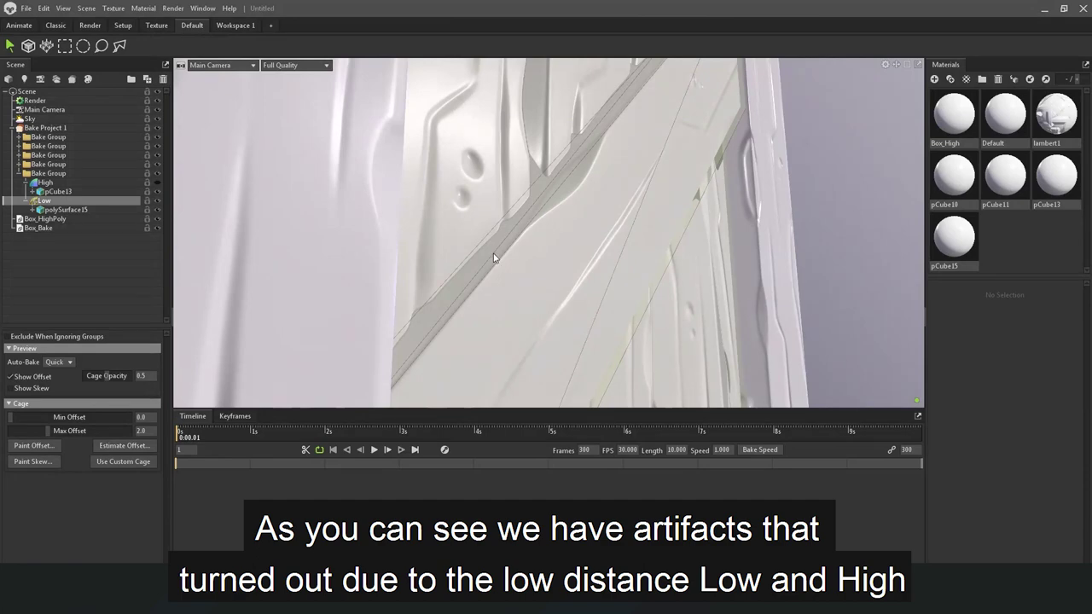
scroll(538, 239, down, 3)
scroll(538, 239, down, 3)
scroll(465, 216, up, 6)
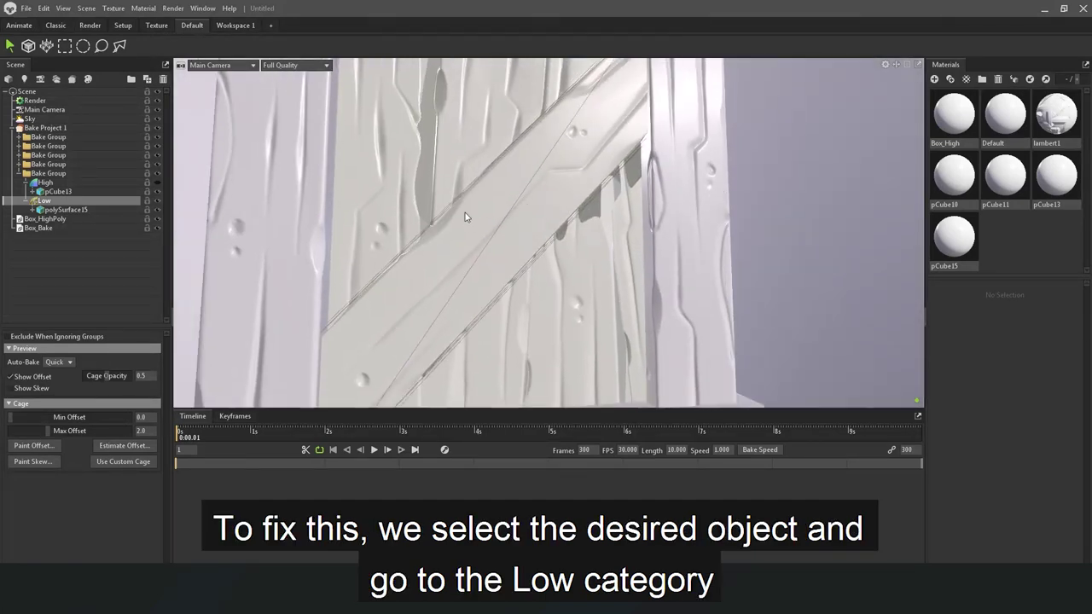
scroll(517, 263, up, 2)
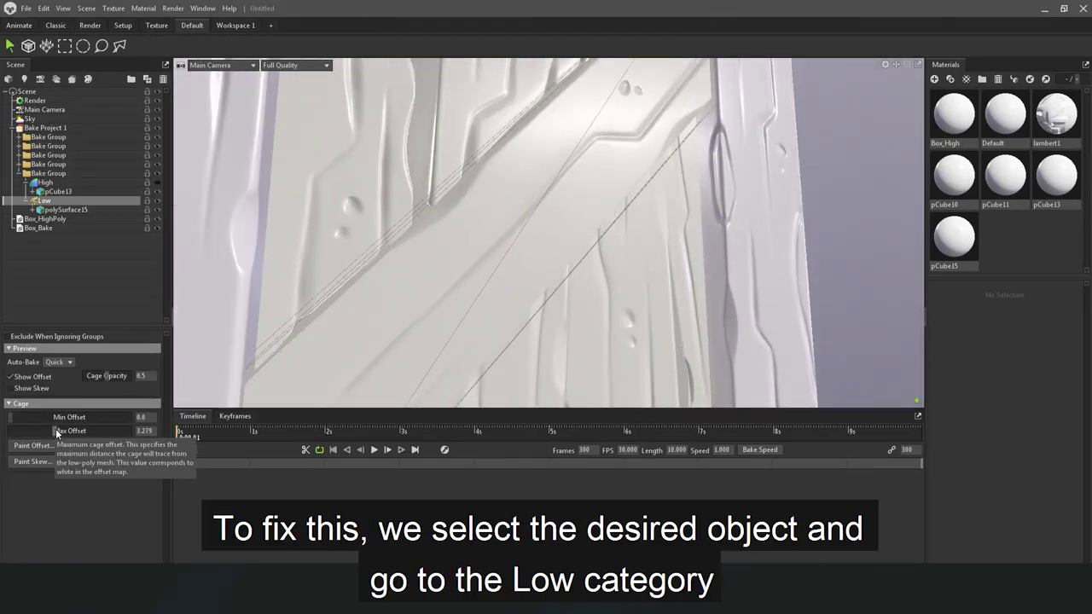
drag(55, 429, 94, 430)
scroll(370, 297, down, 3)
Orbit from front and side to confirm the cage covers the diagonal plank
drag(384, 333, 400, 369)
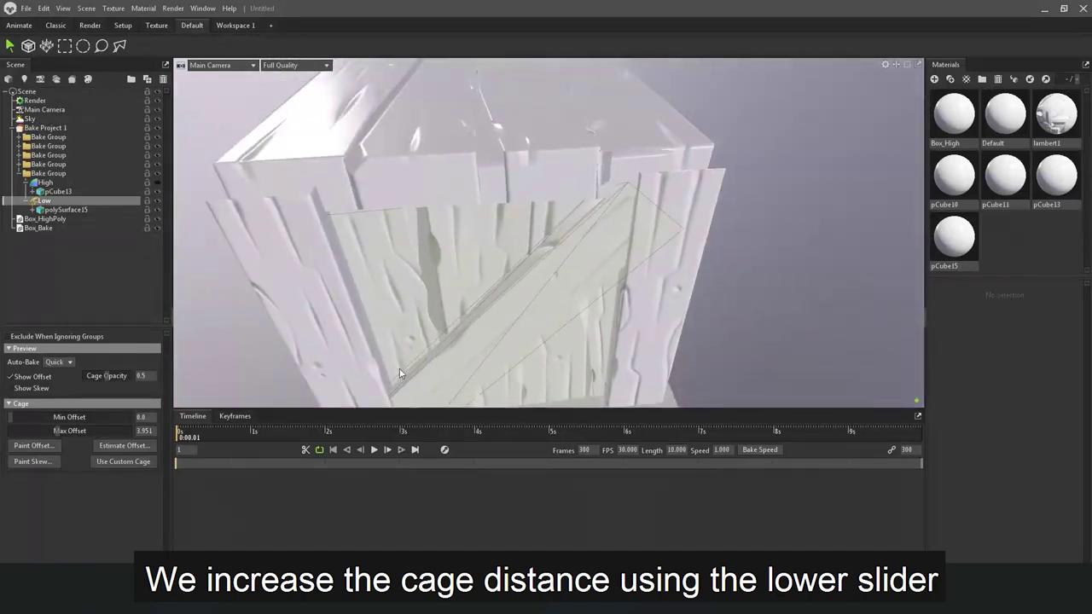
scroll(621, 277, up, 4)
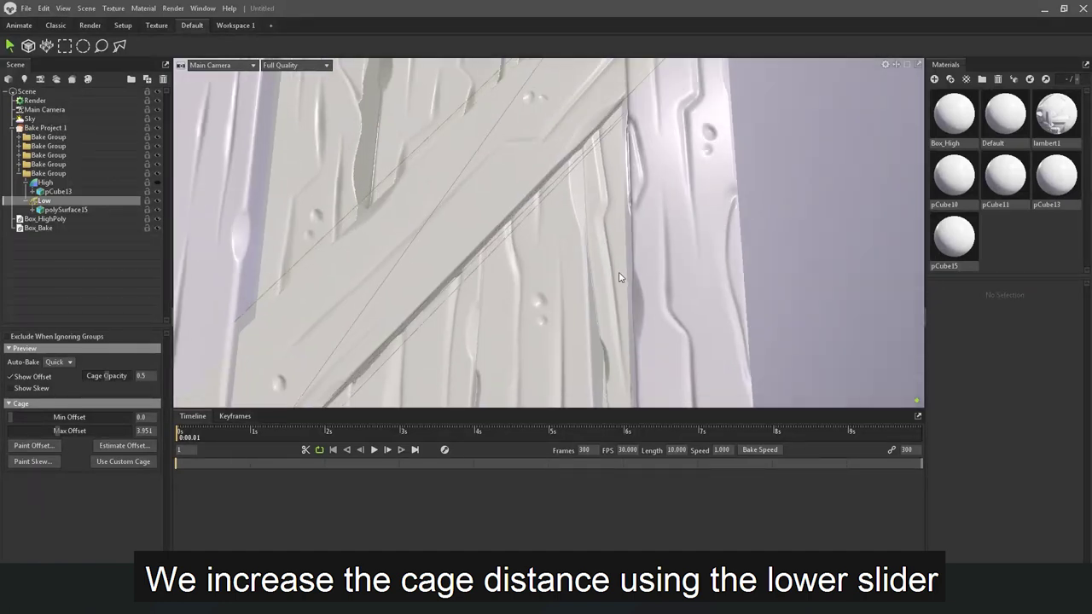
scroll(621, 277, down, 2)
scroll(597, 265, down, 4)
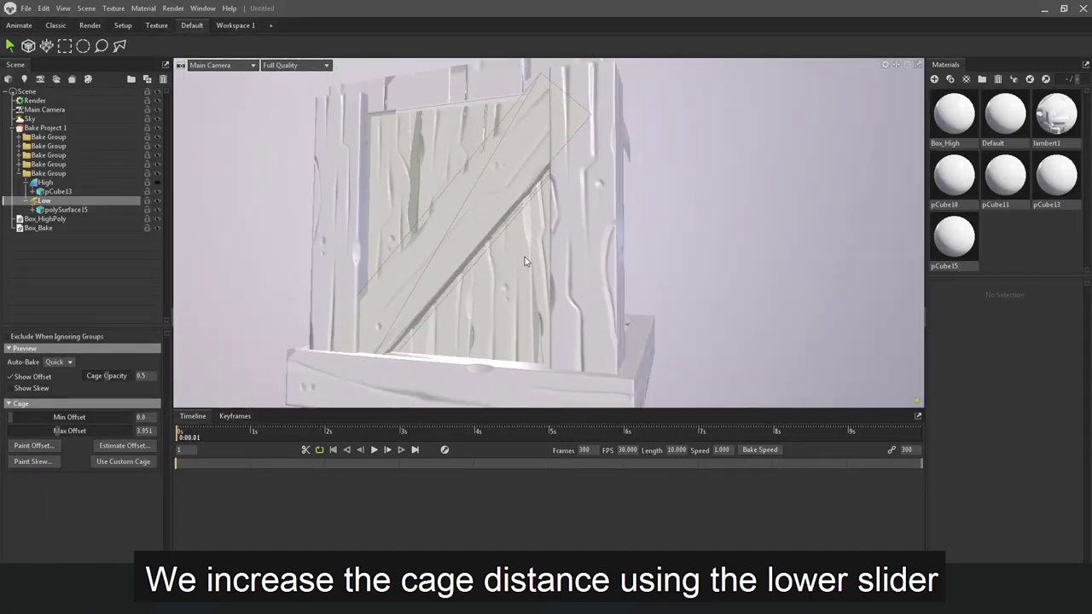
drag(525, 257, 554, 302)
drag(568, 234, 427, 420)
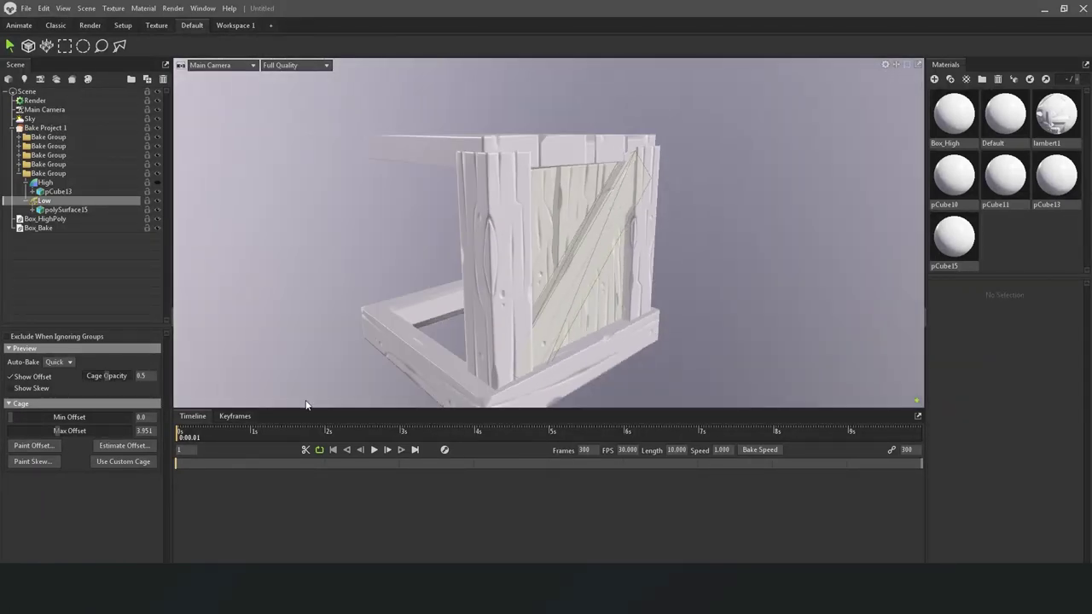
mouse_move(574, 276)
mouse_down()
mouse_move(442, 266)
mouse_move(385, 349)
mouse_move(228, 415)
mouse_up()
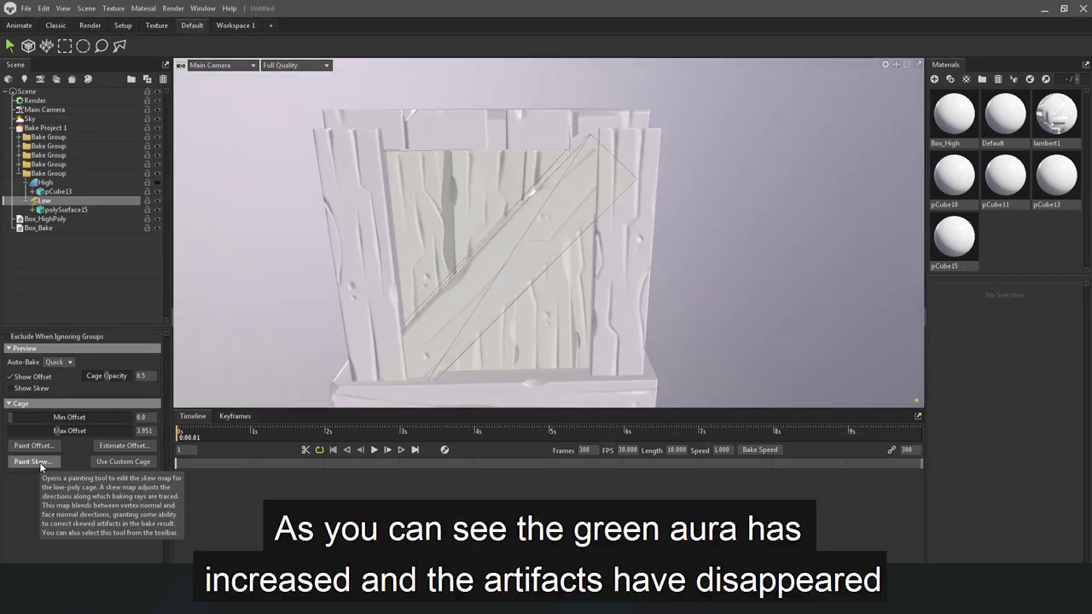
Open and close the cage skew painter, then collapse the finished bake group
click(27, 461)
click(692, 120)
drag(546, 324, 488, 324)
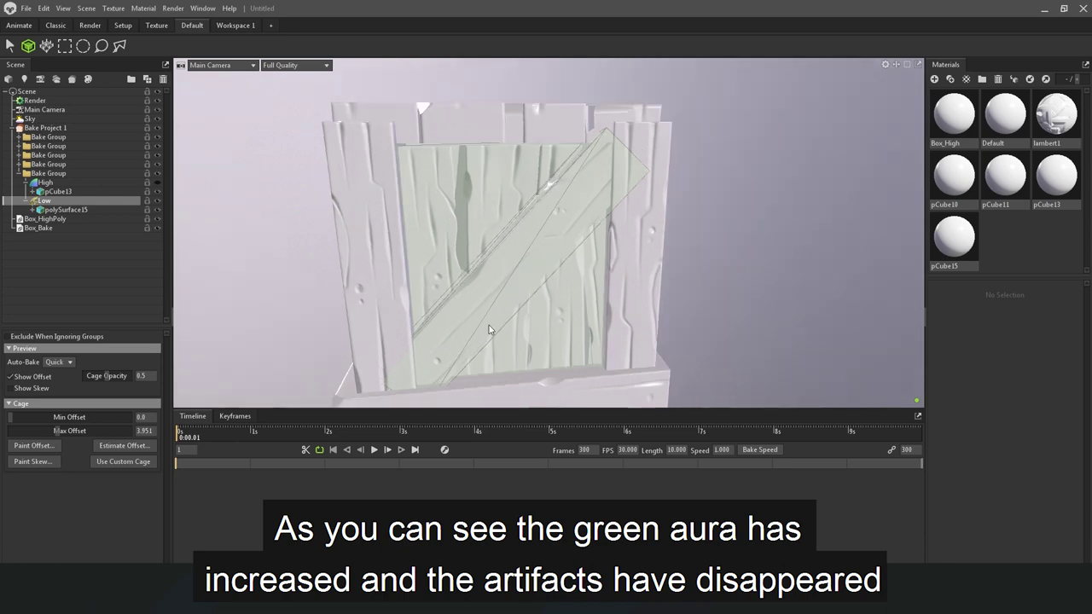
click(18, 174)
drag(346, 243, 372, 245)
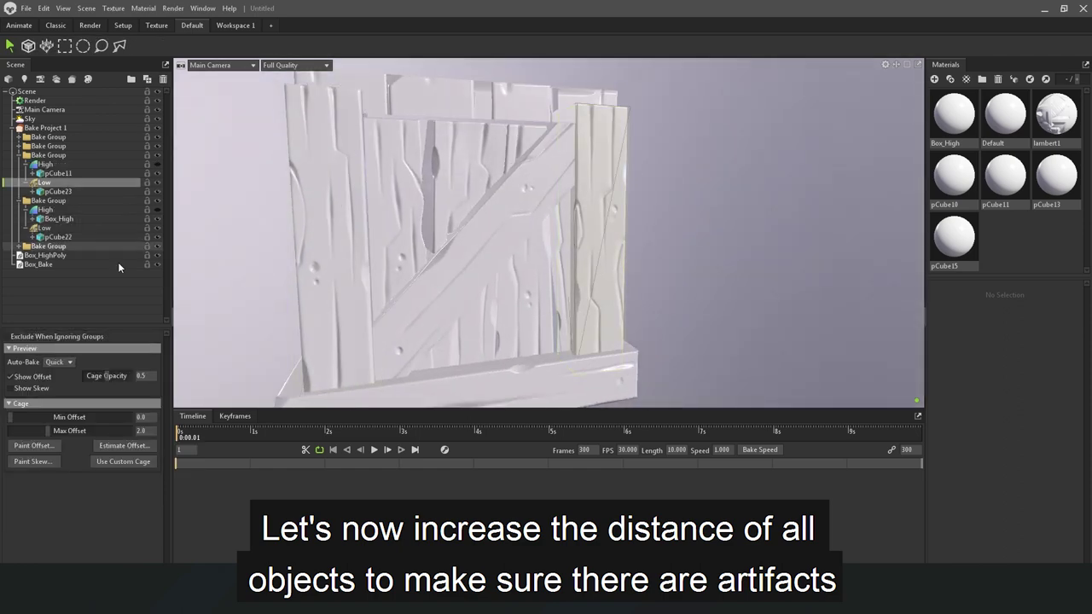
Raise the bottom and top plank cage Max Offsets to 4.096 and 5.105
drag(60, 431, 68, 431)
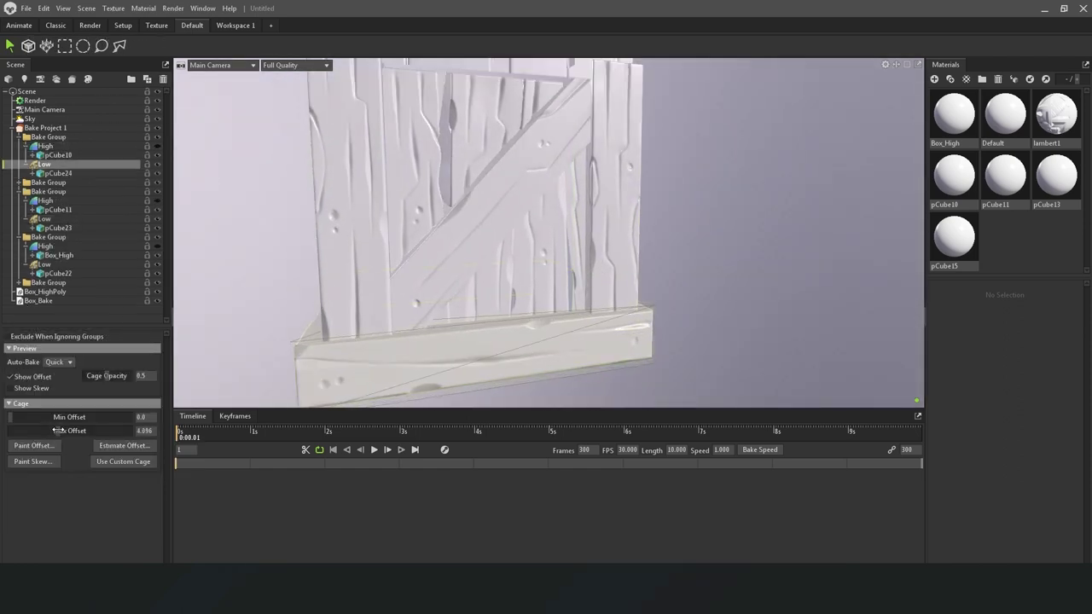
click(779, 328)
drag(779, 328, 577, 298)
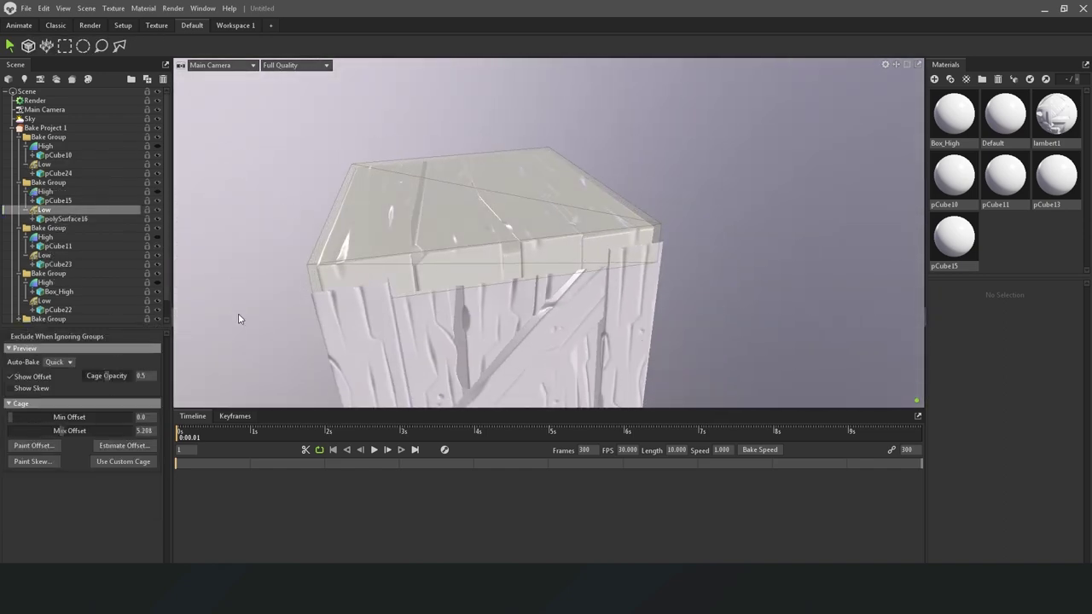
click(239, 317)
mouse_move(239, 317)
mouse_down()
mouse_move(624, 380)
mouse_move(593, 236)
mouse_move(373, 237)
mouse_move(515, 324)
mouse_move(509, 290)
mouse_move(481, 275)
mouse_up()
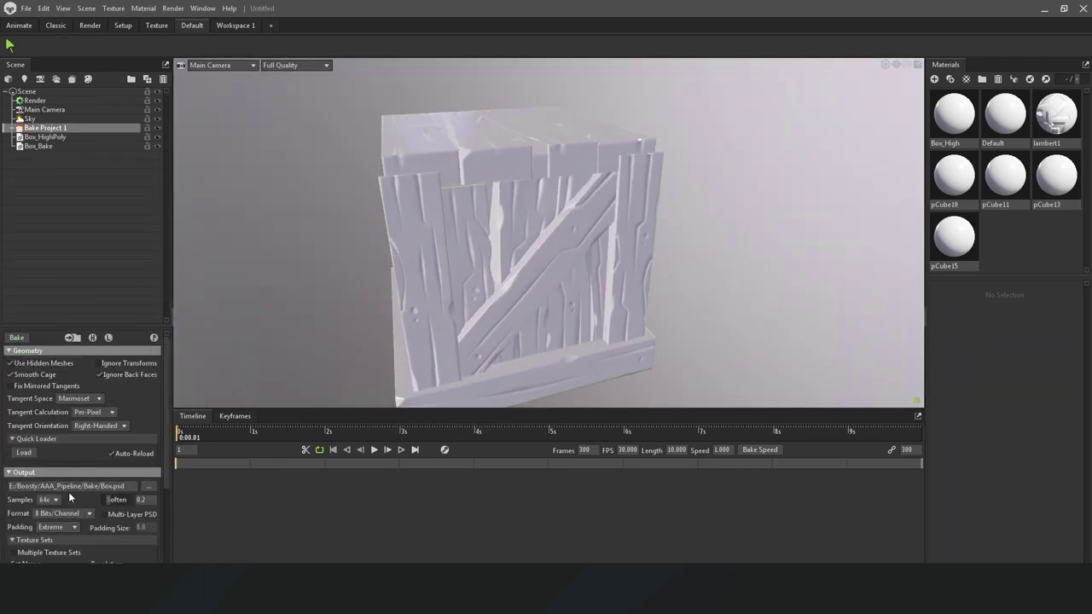
Enable the Ambient Occlusion map in Bake Project 1's map list
drag(461, 281, 394, 283)
scroll(93, 433, down, 3)
scroll(92, 433, down, 1)
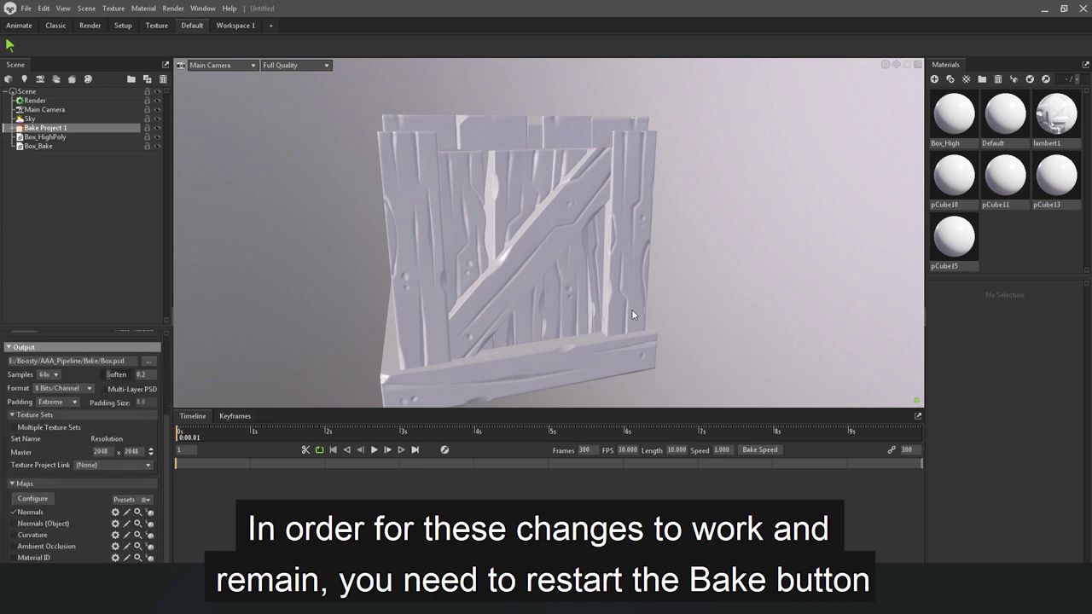
drag(631, 309, 607, 250)
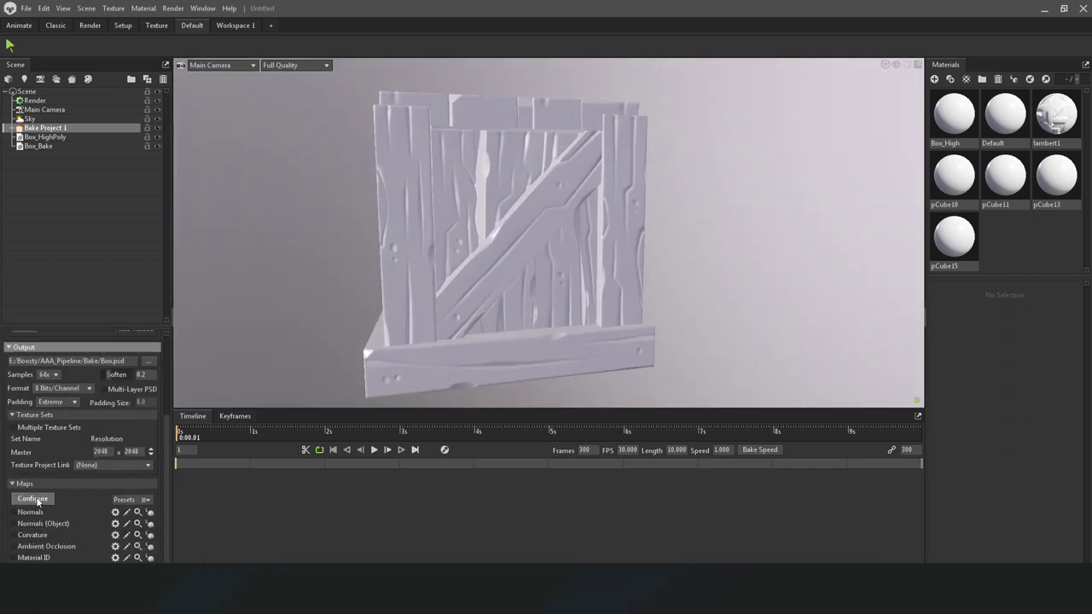
click(38, 501)
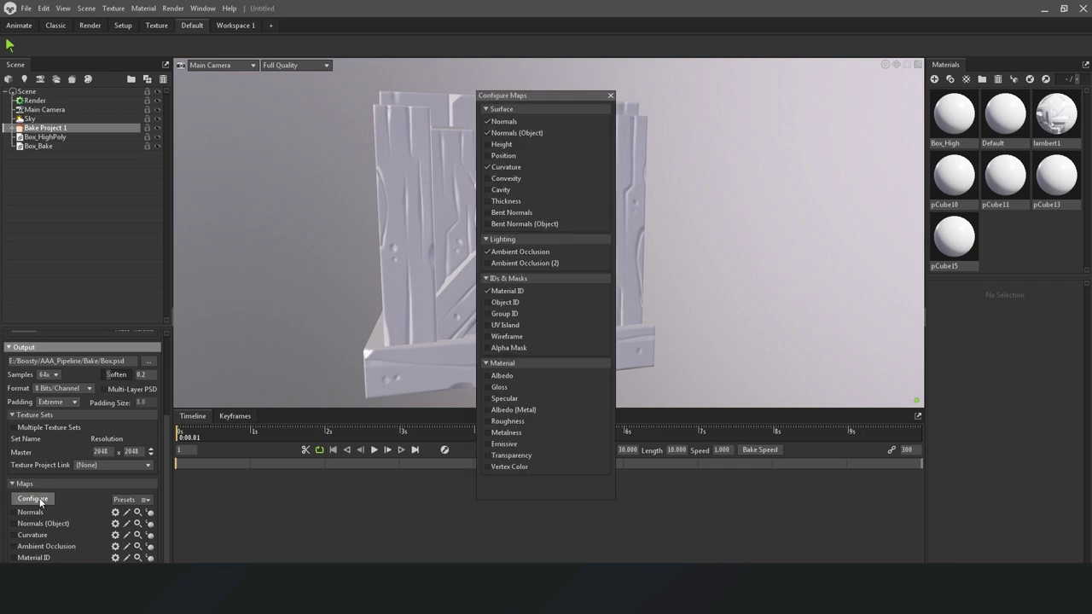
click(610, 97)
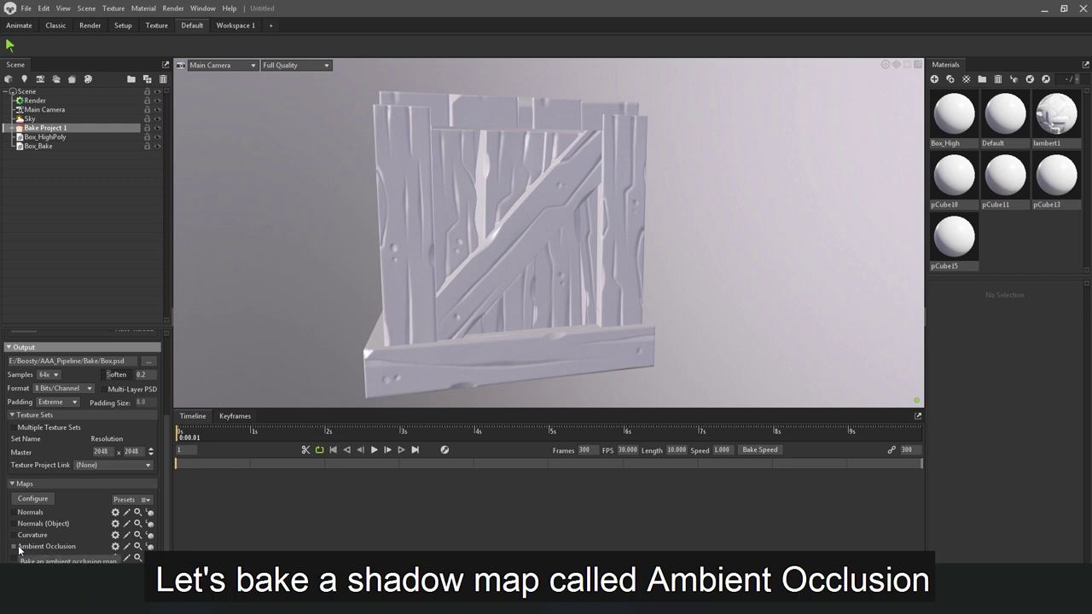
click(18, 547)
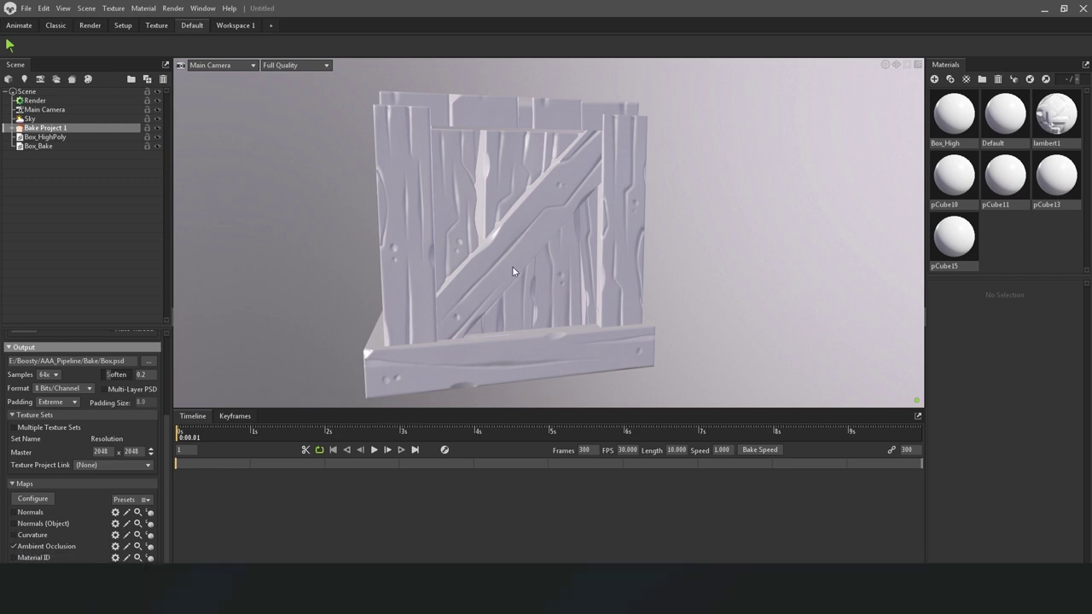
drag(506, 268, 577, 293)
scroll(577, 292, up, 3)
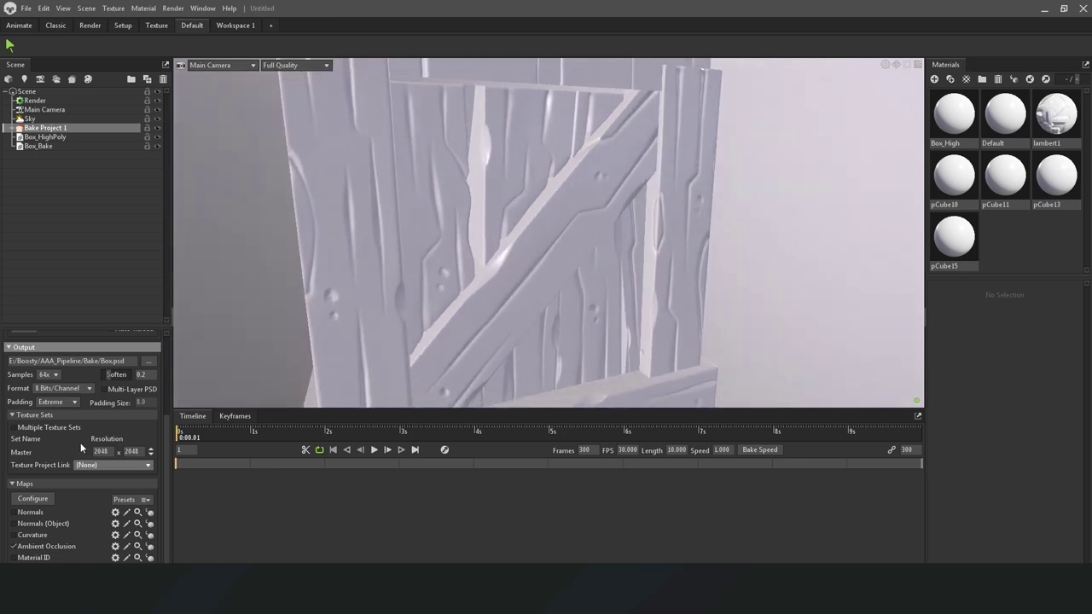
scroll(81, 443, up, 3)
Bake the ambient occlusion and inspect the crate's front, corner and bottom rail
click(19, 338)
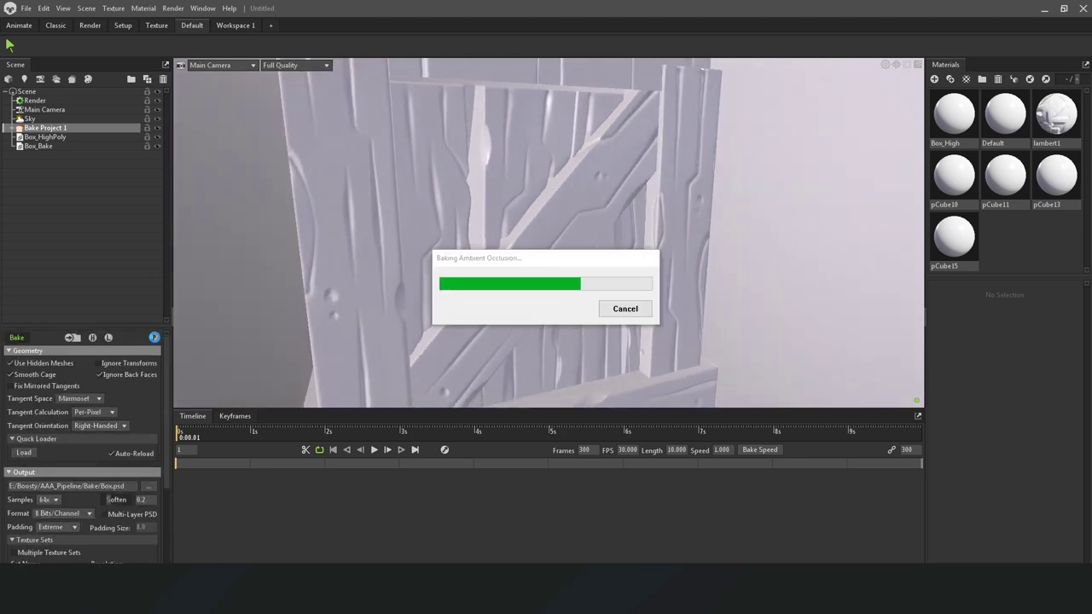
mouse_move(453, 337)
mouse_down()
mouse_move(503, 321)
mouse_move(488, 265)
mouse_move(545, 340)
mouse_move(529, 363)
mouse_move(567, 319)
mouse_move(531, 314)
mouse_move(545, 248)
mouse_move(526, 245)
mouse_move(593, 212)
mouse_move(557, 186)
mouse_move(546, 162)
mouse_move(558, 185)
mouse_move(633, 226)
mouse_move(639, 302)
mouse_move(617, 165)
mouse_move(544, 168)
mouse_move(570, 207)
mouse_move(513, 226)
mouse_up()
mouse_move(563, 273)
mouse_down()
mouse_move(654, 275)
mouse_move(560, 225)
mouse_move(538, 270)
mouse_move(565, 296)
mouse_move(552, 318)
mouse_move(653, 301)
mouse_move(565, 278)
mouse_move(595, 327)
mouse_up()
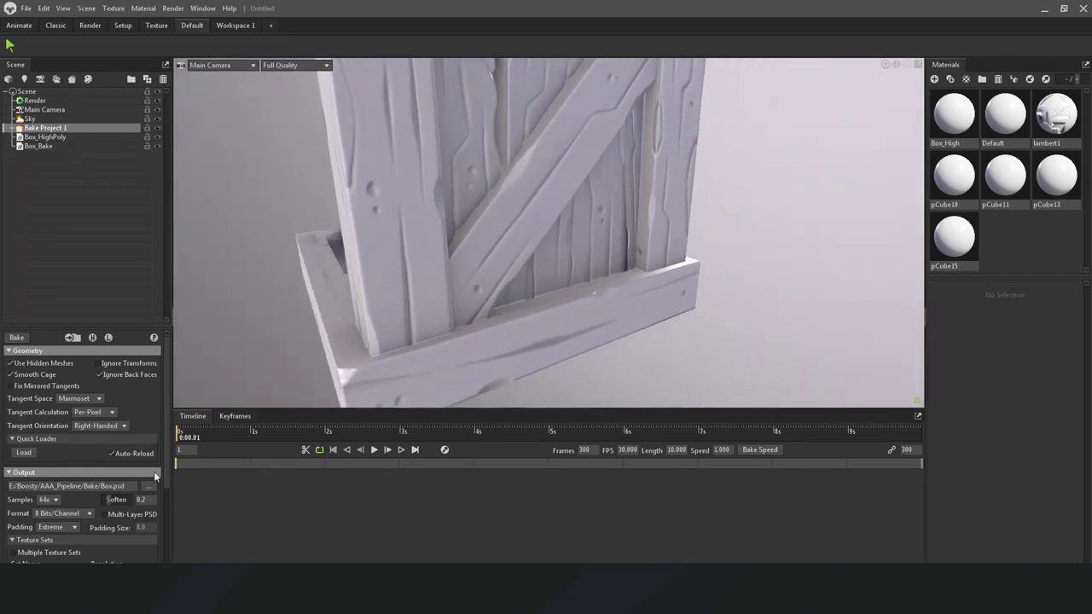
scroll(154, 471, down, 5)
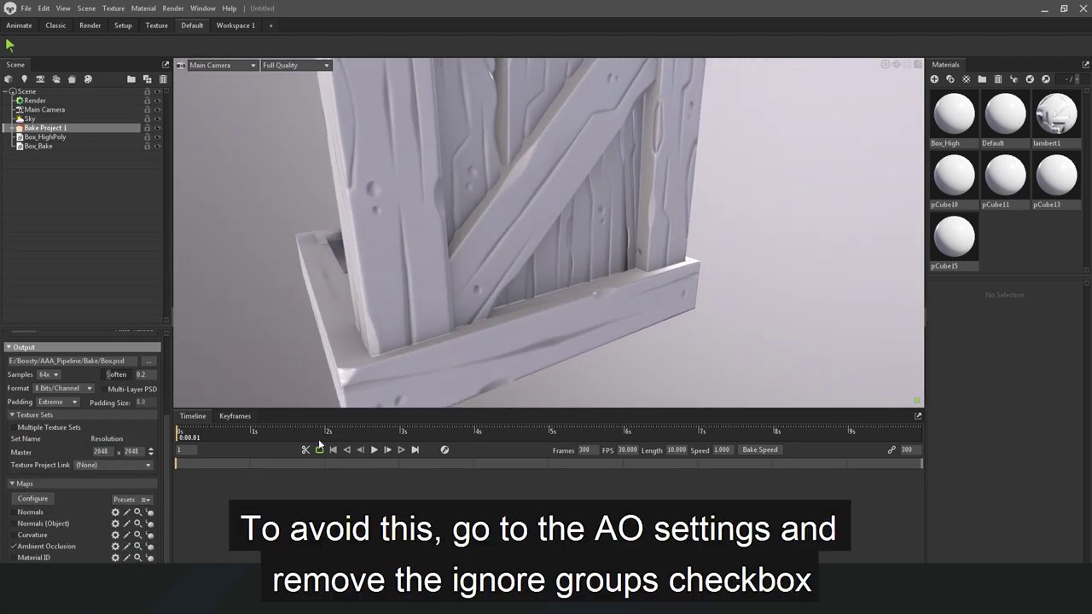
Uncheck Ignore Groups in the Ambient Occlusion settings and rebake
click(116, 546)
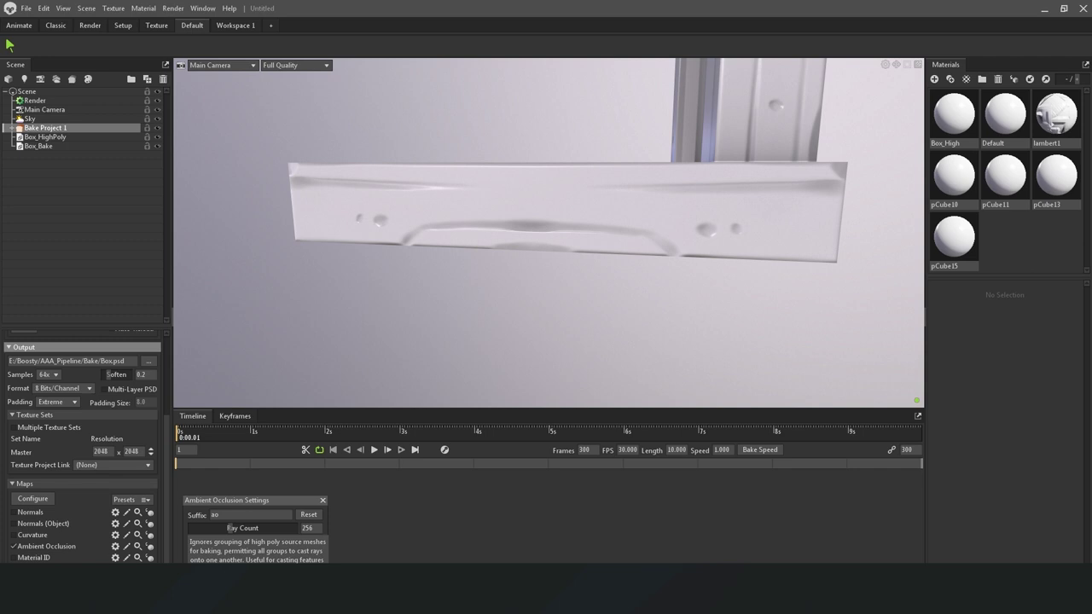
scroll(68, 519, up, 3)
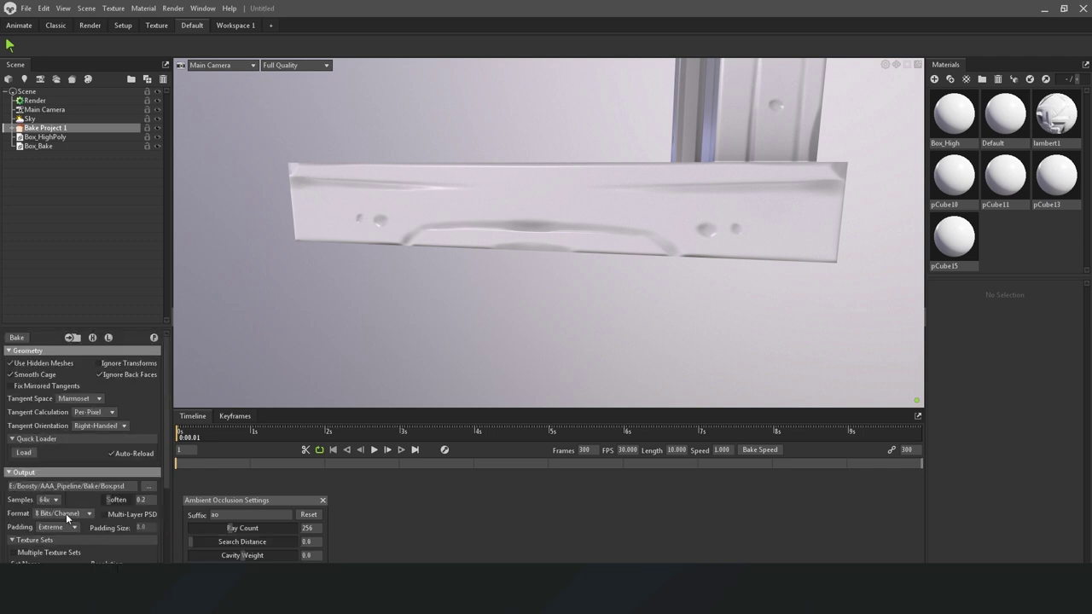
click(16, 340)
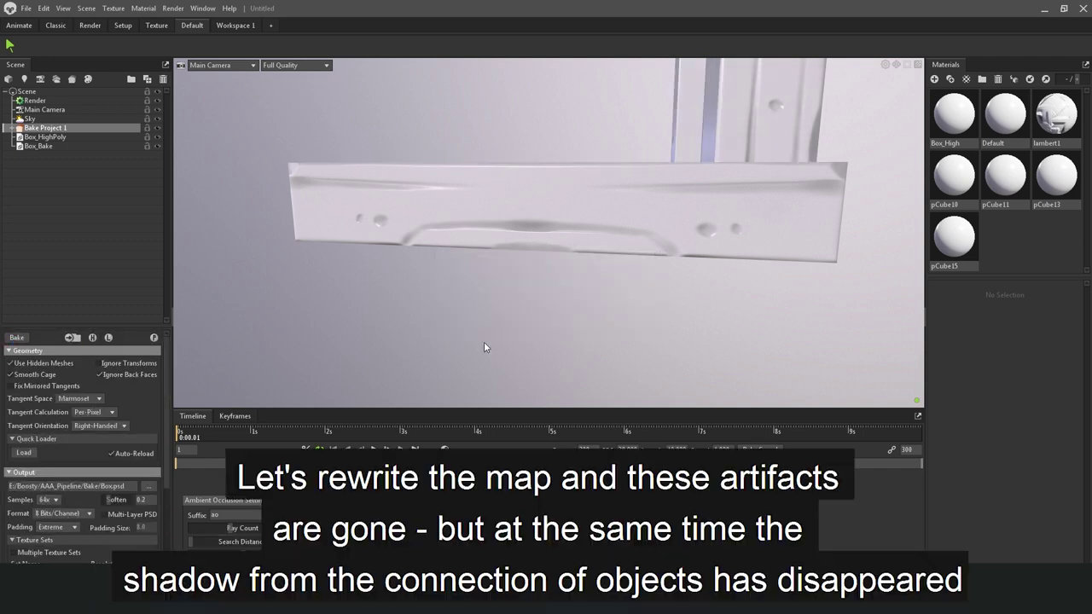
Inspect the rebaked plank cracks and knots, then expand the bake project's groups
mouse_move(569, 211)
mouse_down()
mouse_move(578, 299)
mouse_move(544, 277)
mouse_move(442, 269)
mouse_move(448, 231)
mouse_move(544, 327)
mouse_move(531, 260)
mouse_move(503, 279)
mouse_up()
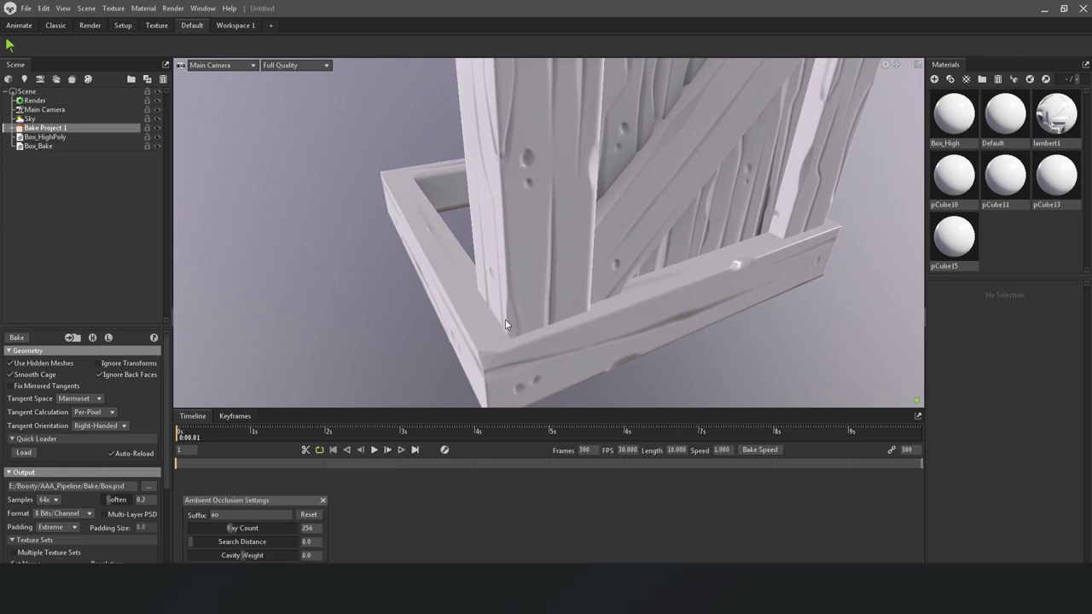
mouse_move(547, 325)
mouse_down()
mouse_move(630, 283)
mouse_move(539, 220)
mouse_move(471, 257)
mouse_move(437, 293)
mouse_move(554, 290)
mouse_move(439, 251)
mouse_move(485, 322)
mouse_move(539, 347)
mouse_move(495, 234)
mouse_move(496, 189)
mouse_up()
scroll(530, 256, up, 3)
scroll(529, 253, down, 3)
scroll(496, 190, up, 4)
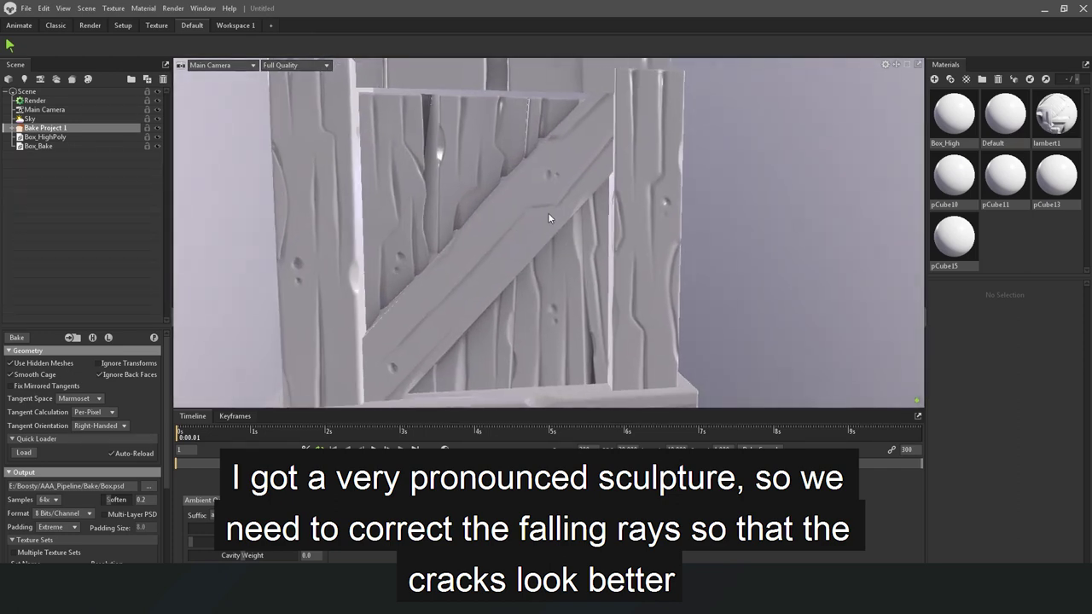
scroll(444, 181, down, 2)
mouse_move(548, 213)
mouse_down()
mouse_move(444, 181)
mouse_move(557, 245)
mouse_move(497, 245)
mouse_move(421, 209)
mouse_up()
scroll(460, 202, up, 2)
scroll(460, 202, up, 2)
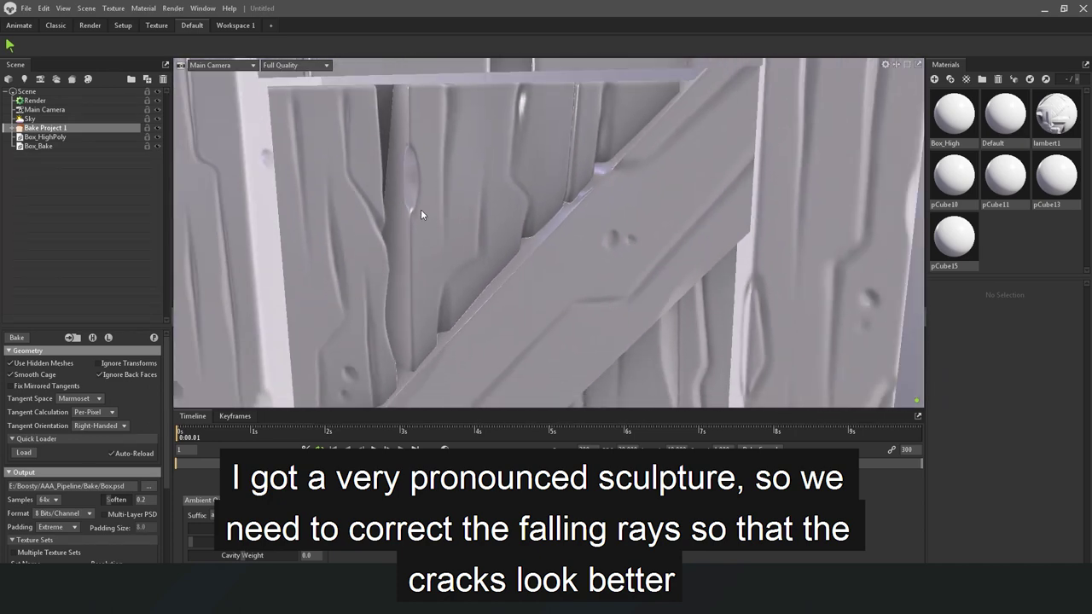
scroll(407, 310, down, 2)
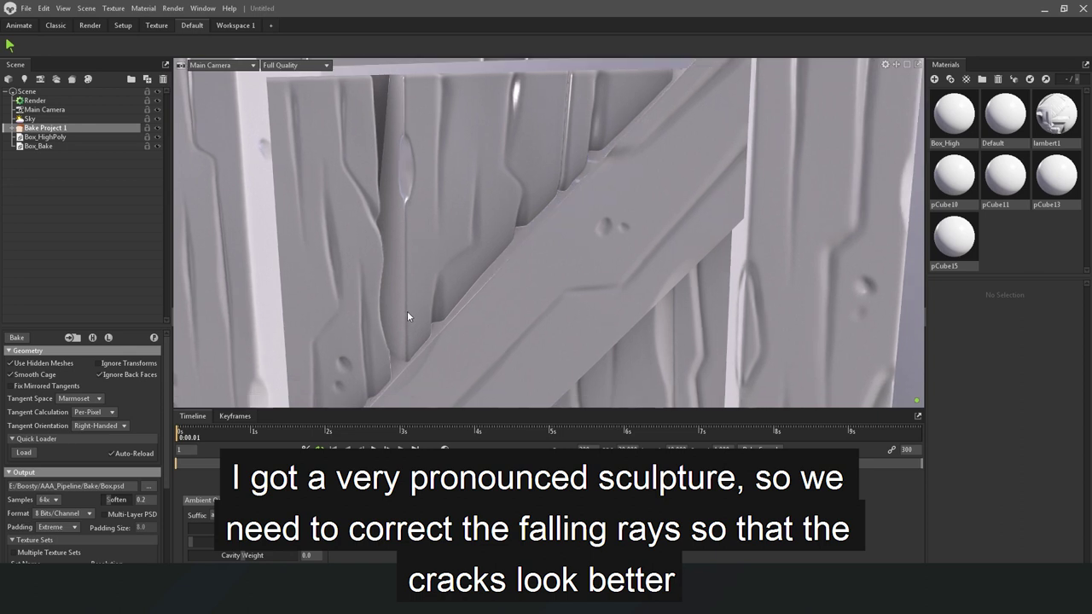
scroll(407, 310, down, 2)
click(10, 128)
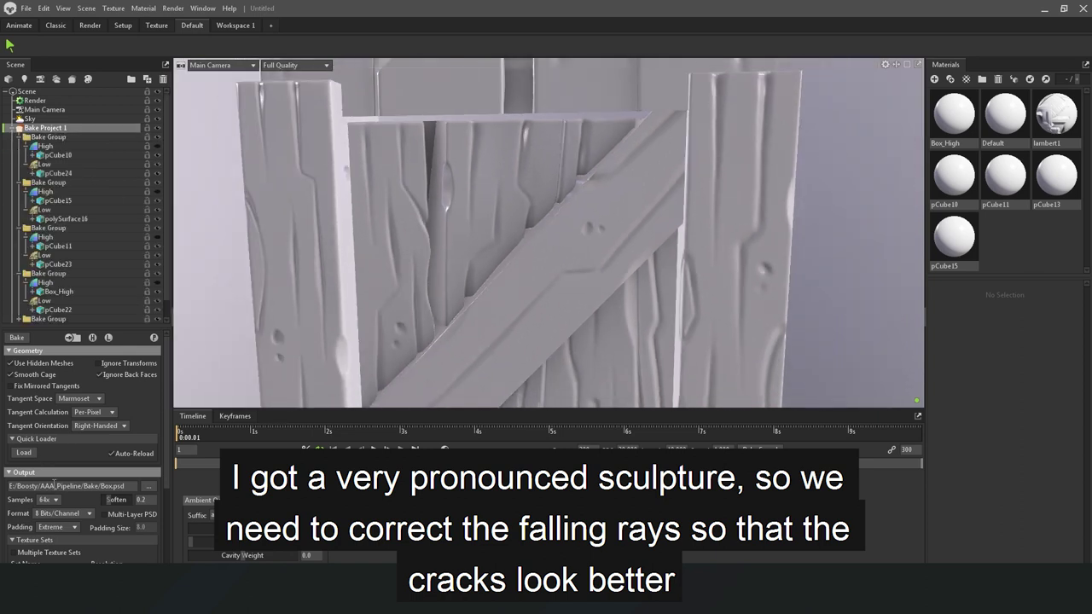
scroll(109, 485, down, 4)
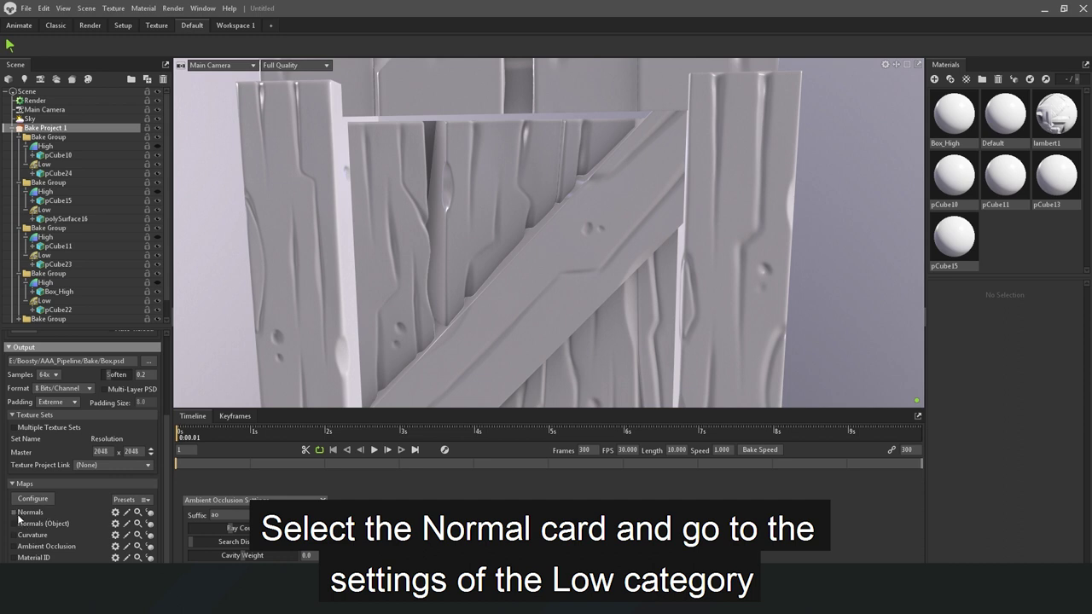
scroll(31, 412, up, 4)
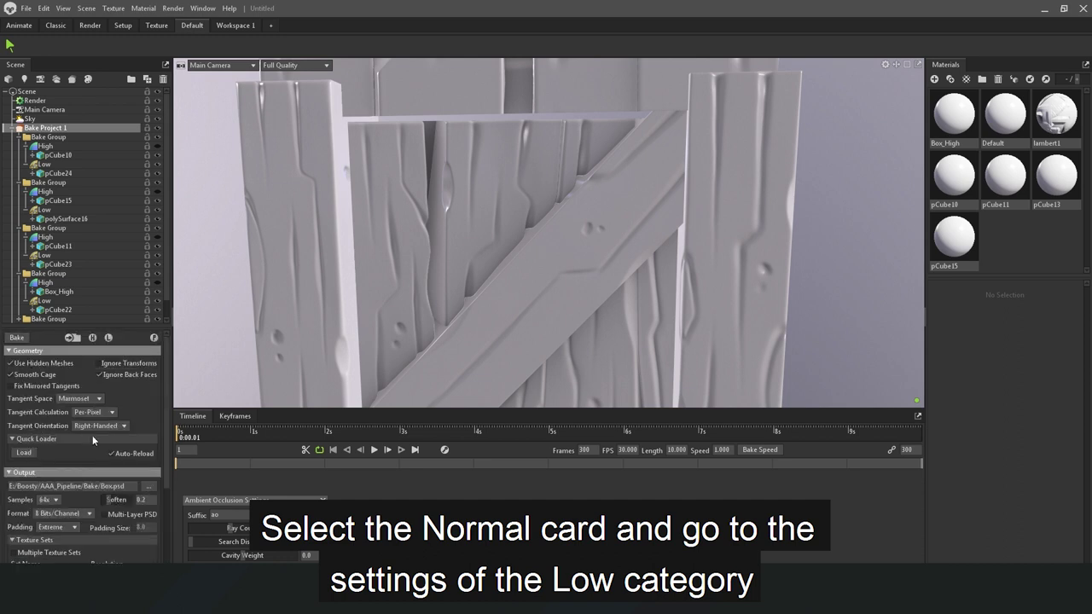
scroll(60, 249, down, 1)
click(56, 247)
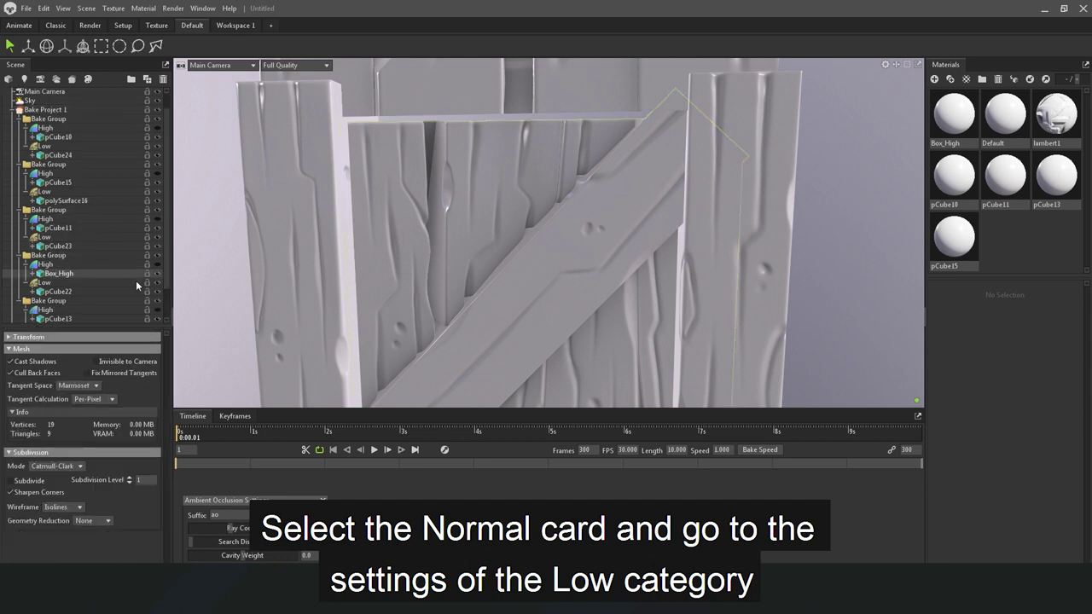
scroll(135, 280, down, 2)
click(44, 293)
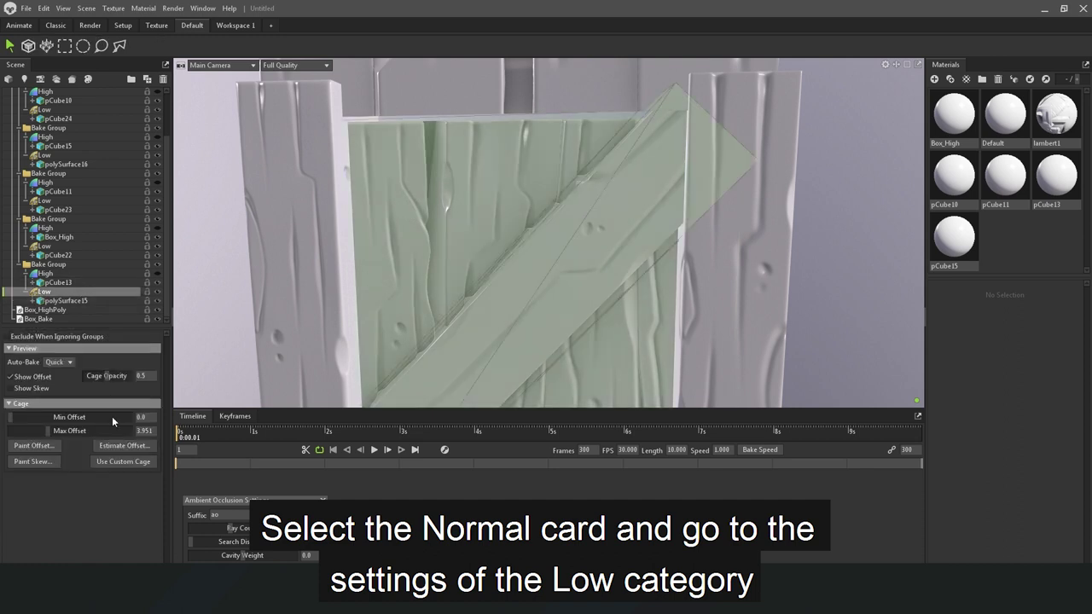
click(24, 449)
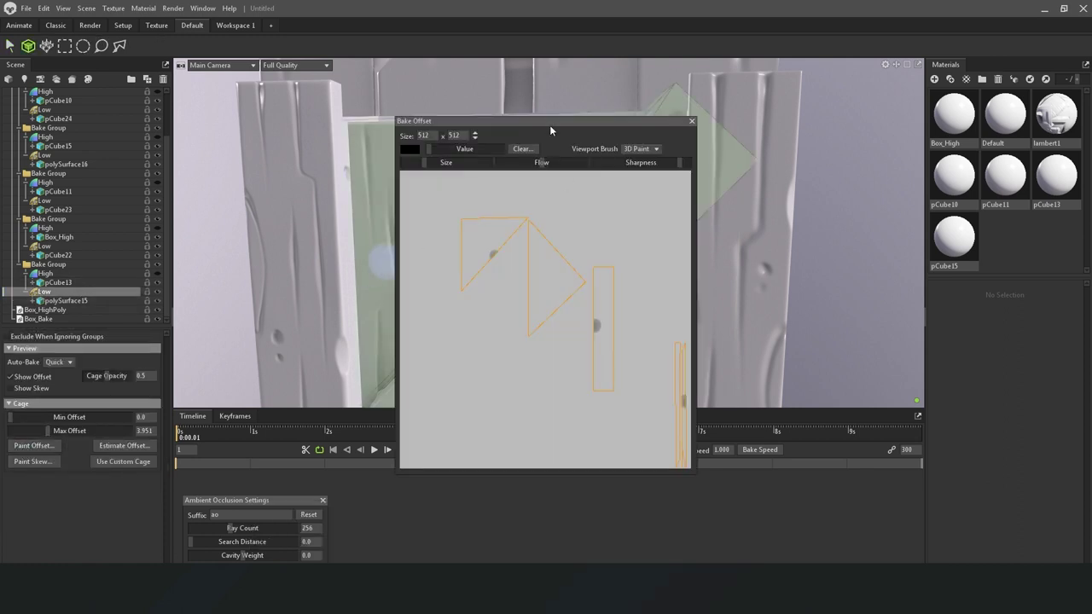
drag(549, 124, 673, 300)
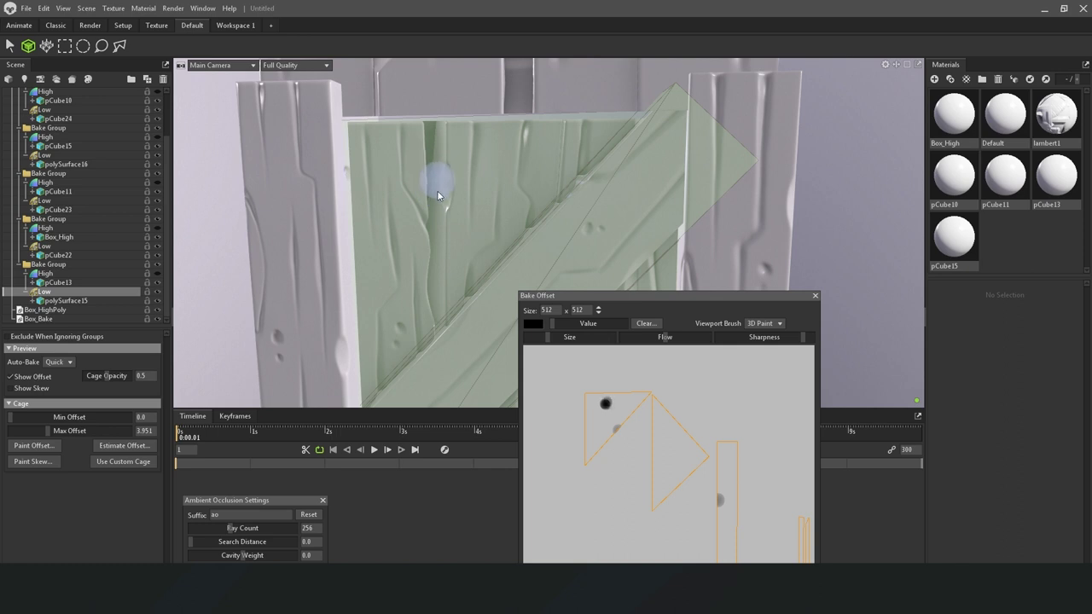
click(814, 295)
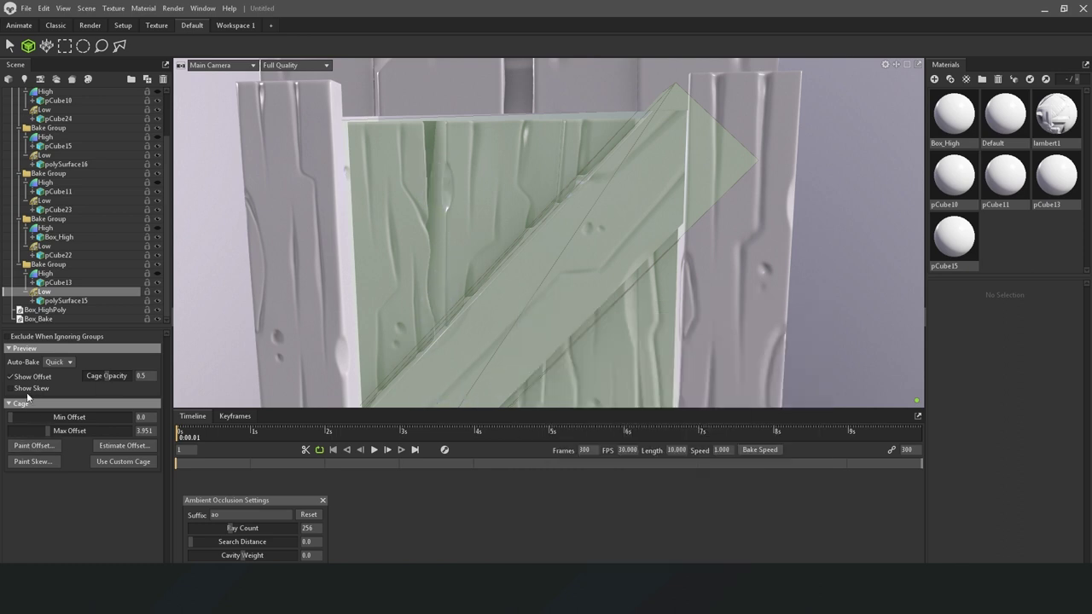
Paint skew in two strokes down the deep vertical crack in the door panel
click(33, 461)
drag(546, 125, 788, 199)
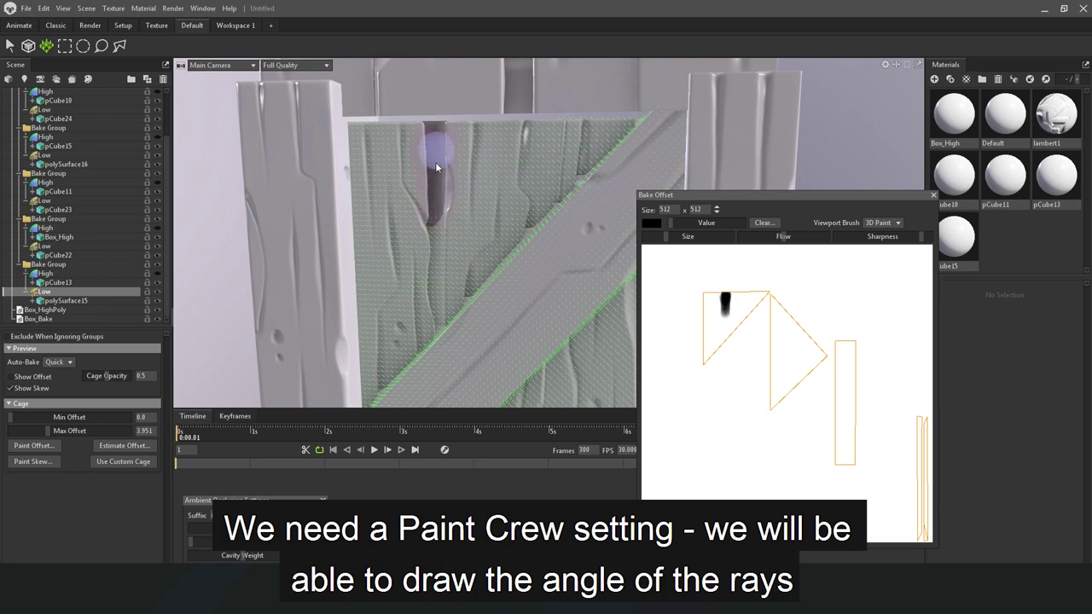
drag(442, 205, 431, 302)
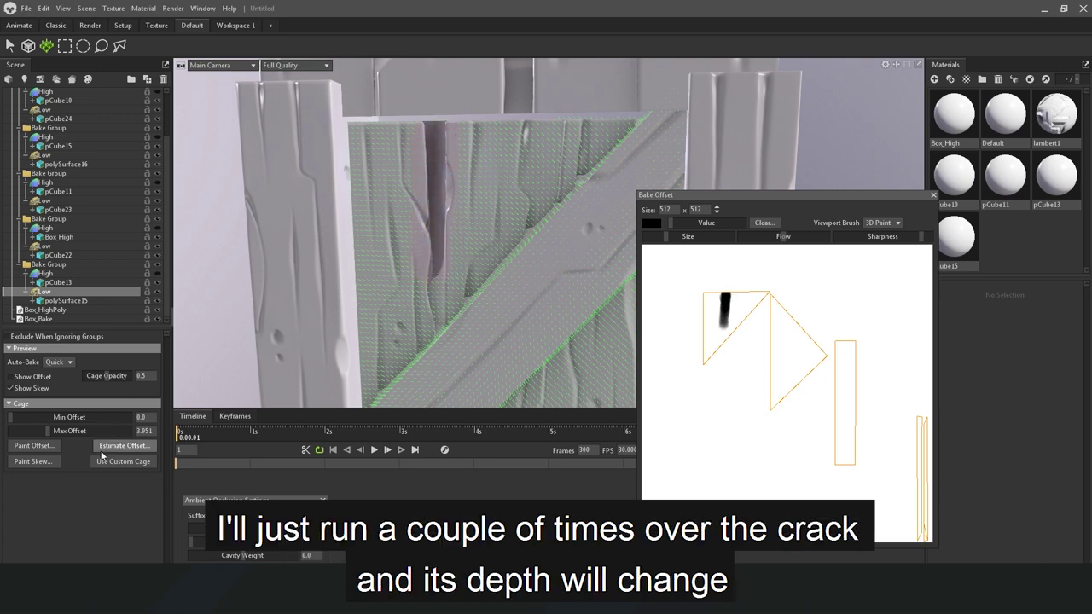
mouse_move(429, 229)
alt+mouse_down()
mouse_move(435, 244)
mouse_move(363, 216)
mouse_move(350, 273)
alt+mouse_up()
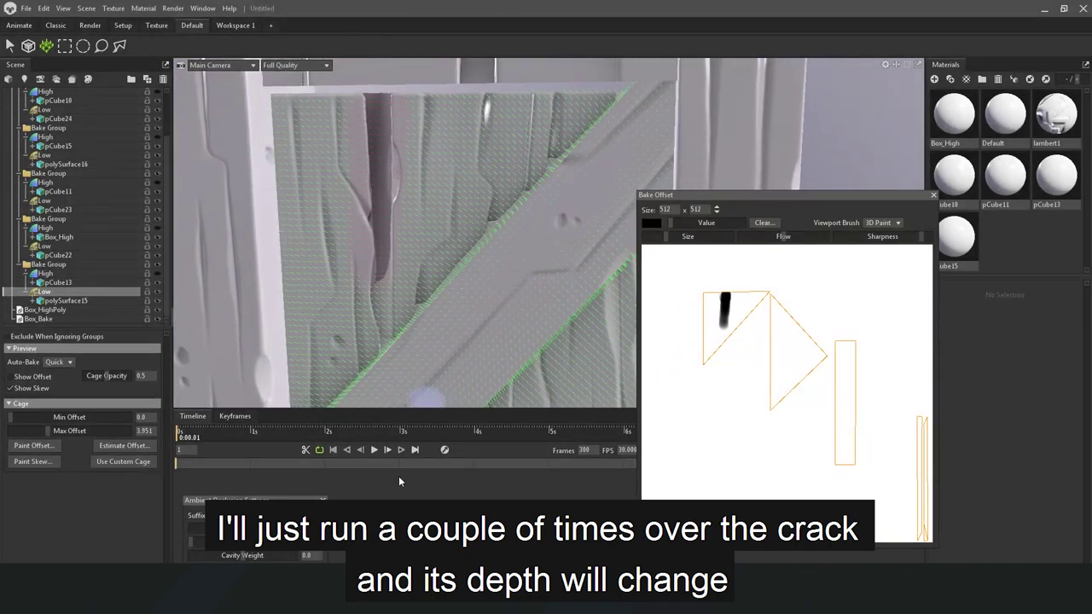
mouse_move(381, 206)
mouse_down()
mouse_move(378, 166)
mouse_move(373, 326)
mouse_up()
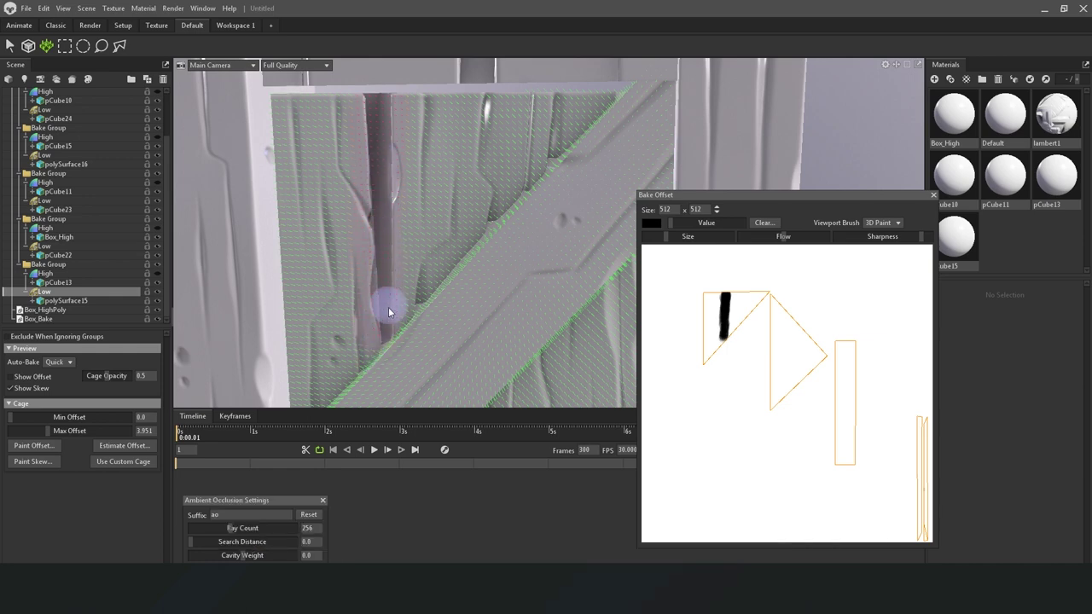
Orbit and zoom around the door panel to inspect the painted crack
mouse_move(396, 355)
alt+mouse_down()
mouse_move(479, 349)
mouse_move(462, 320)
alt+mouse_up()
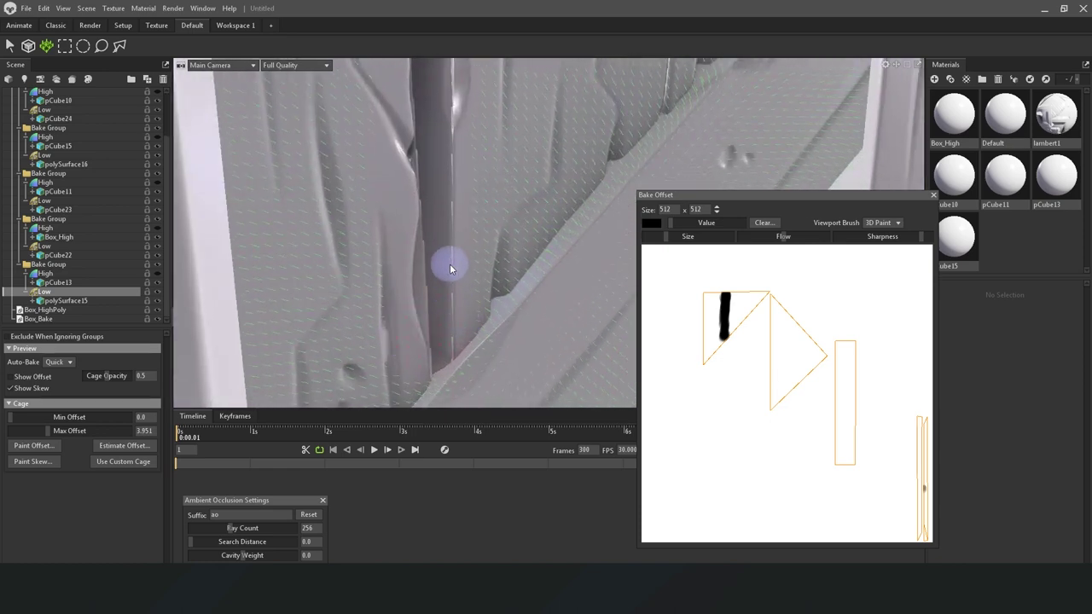
scroll(432, 217, down, 3)
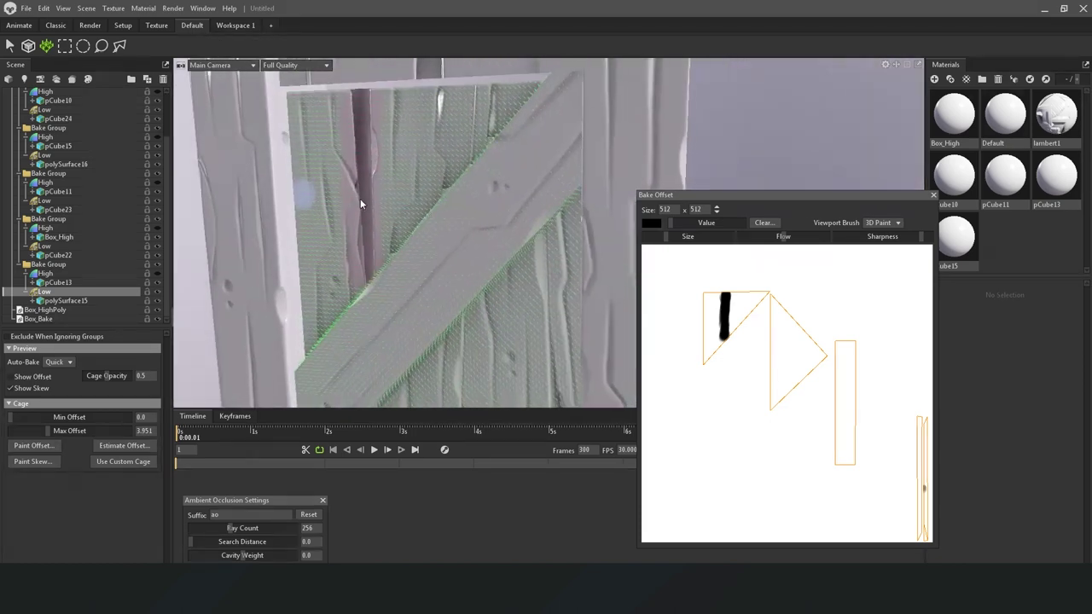
alt+middle_drag(369, 219, 409, 259)
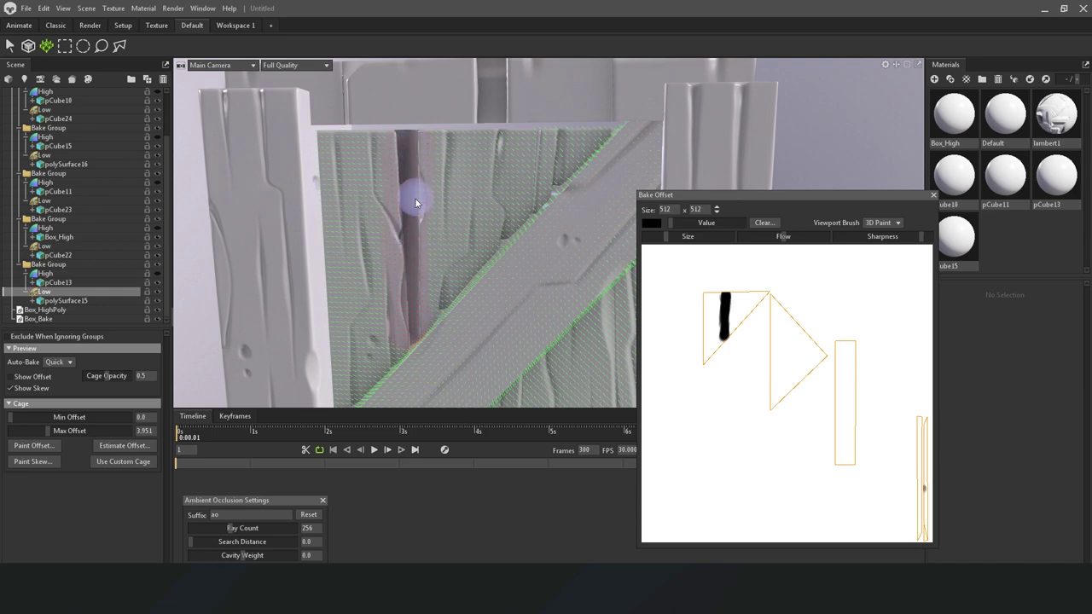
scroll(427, 221, down, 3)
scroll(410, 206, down, 2)
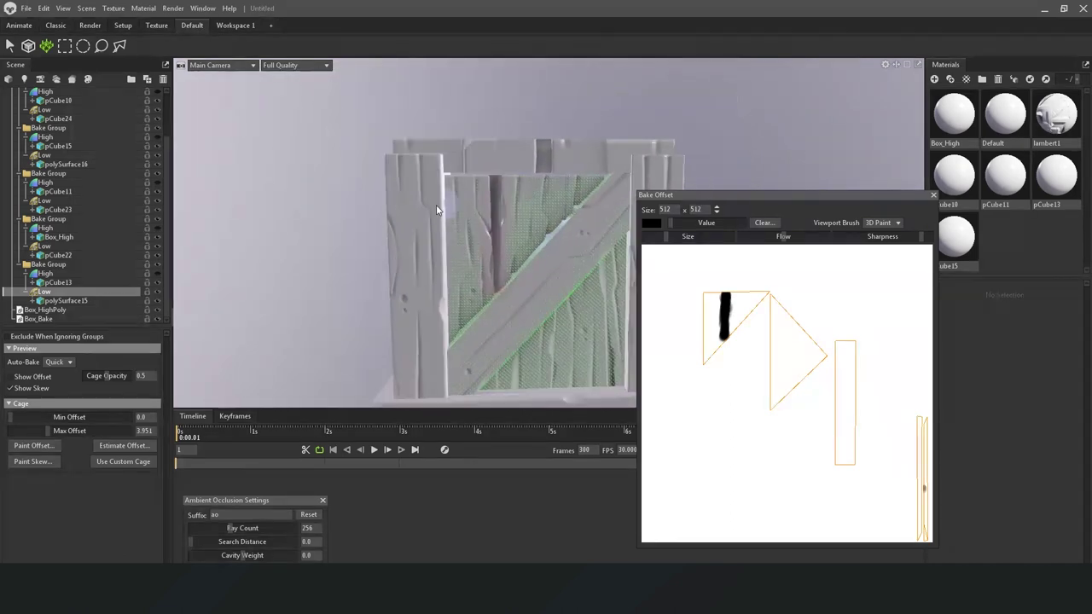
scroll(436, 209, up, 3)
scroll(477, 240, up, 1)
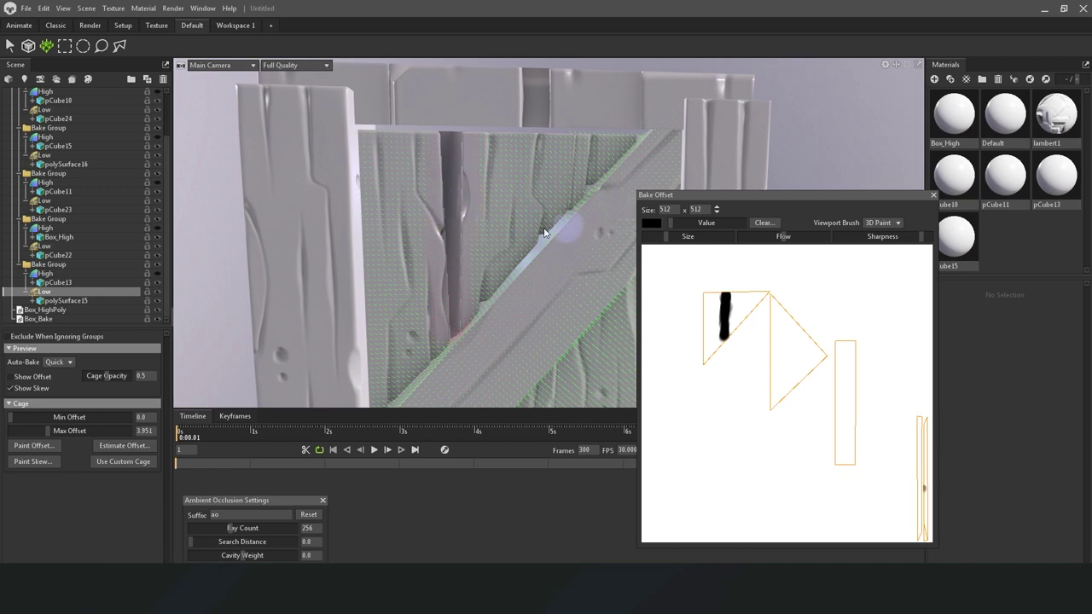
scroll(435, 174, down, 2)
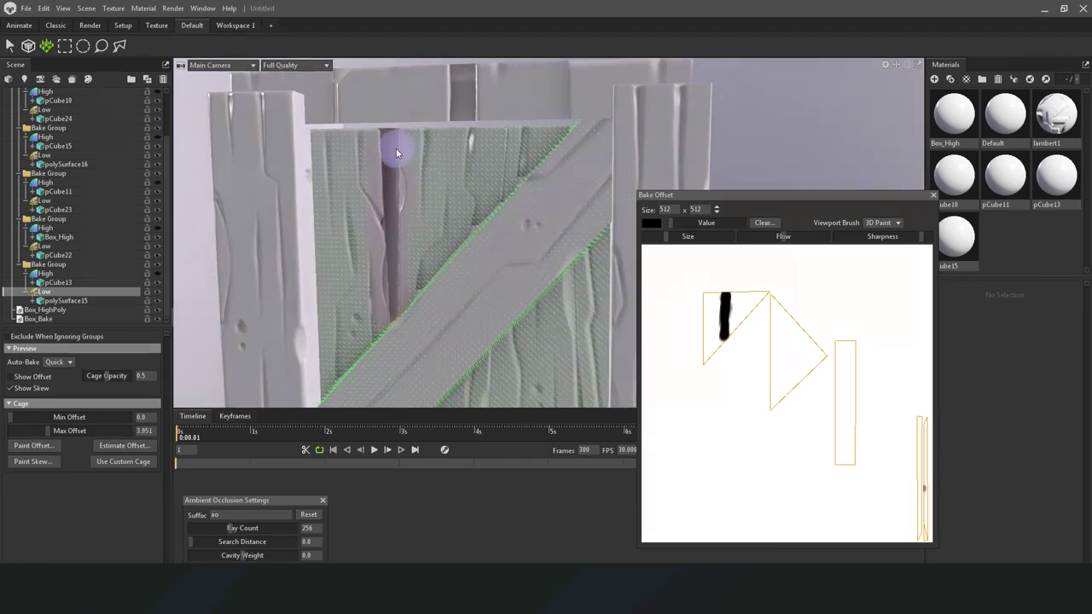
alt+drag(396, 171, 407, 226)
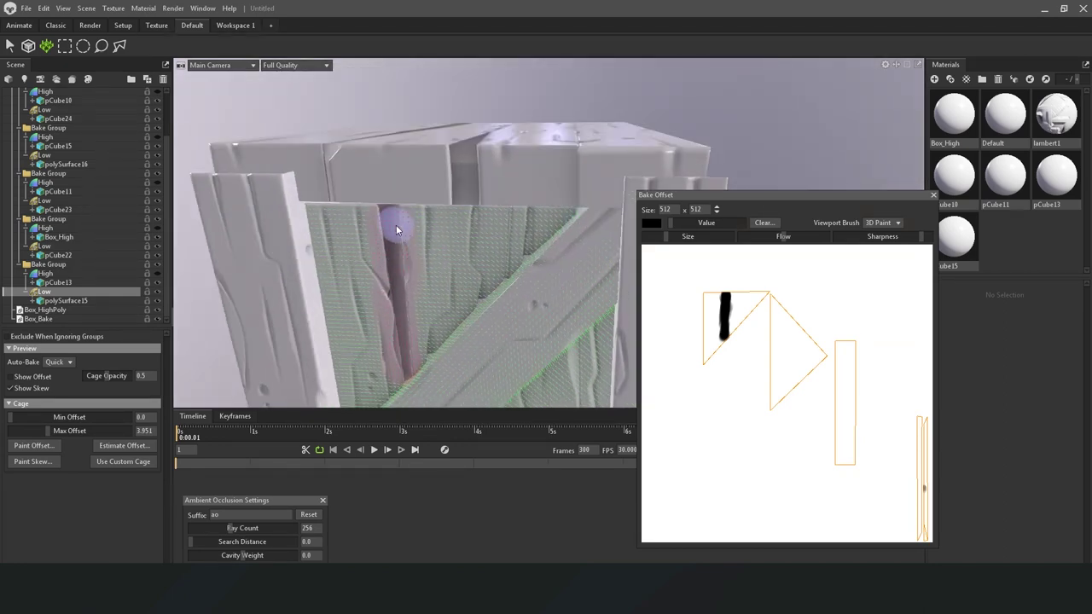
alt+drag(399, 319, 441, 254)
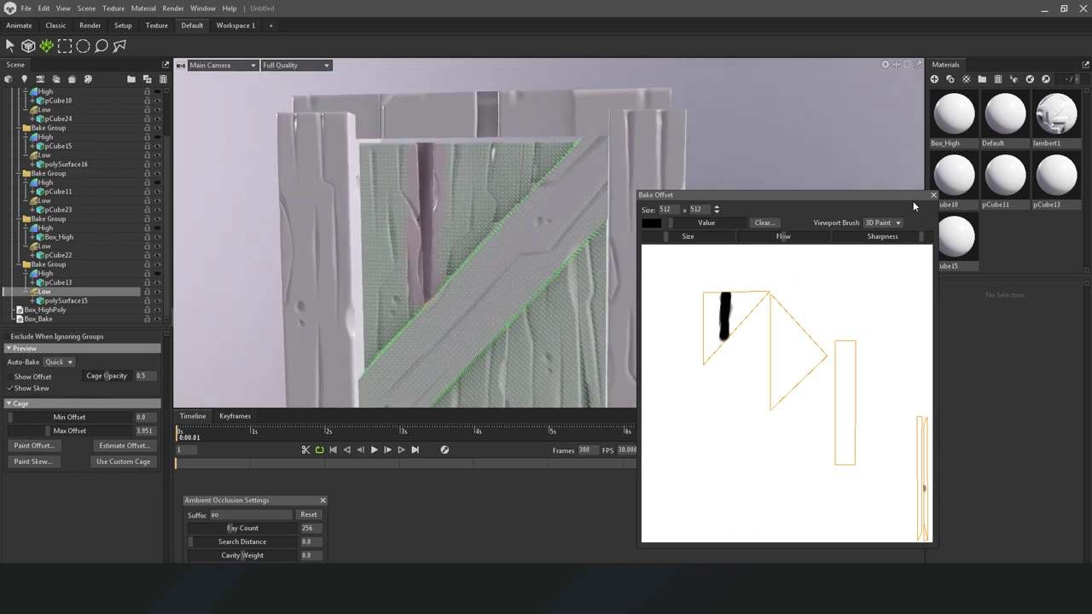
alt+drag(367, 320, 417, 293)
scroll(393, 256, up, 3)
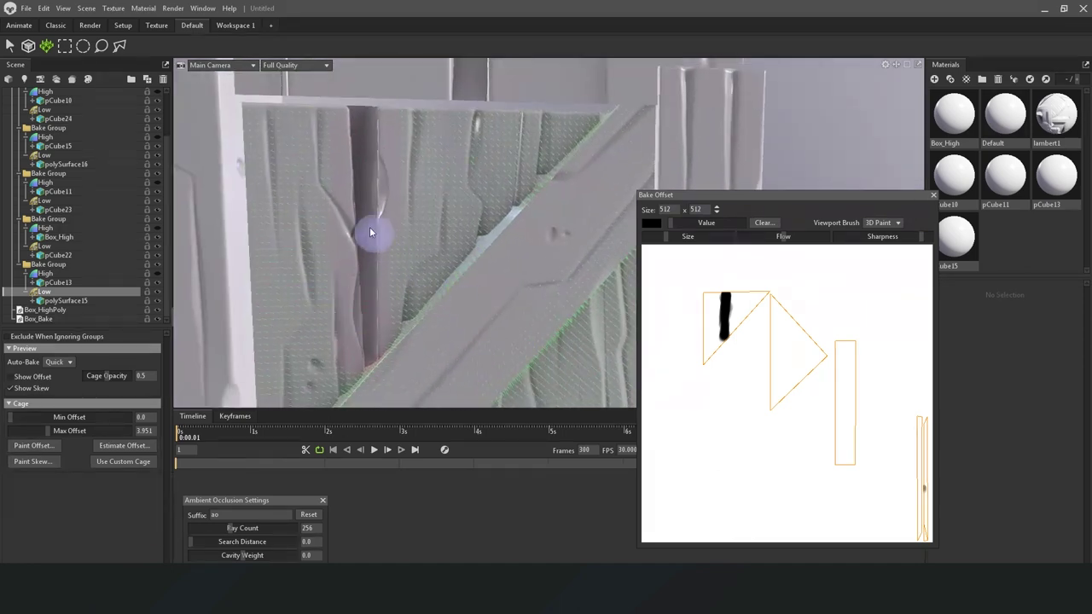
Close the Bake Offset window and select Bake Project 1
click(931, 197)
scroll(534, 229, down, 3)
scroll(534, 228, down, 2)
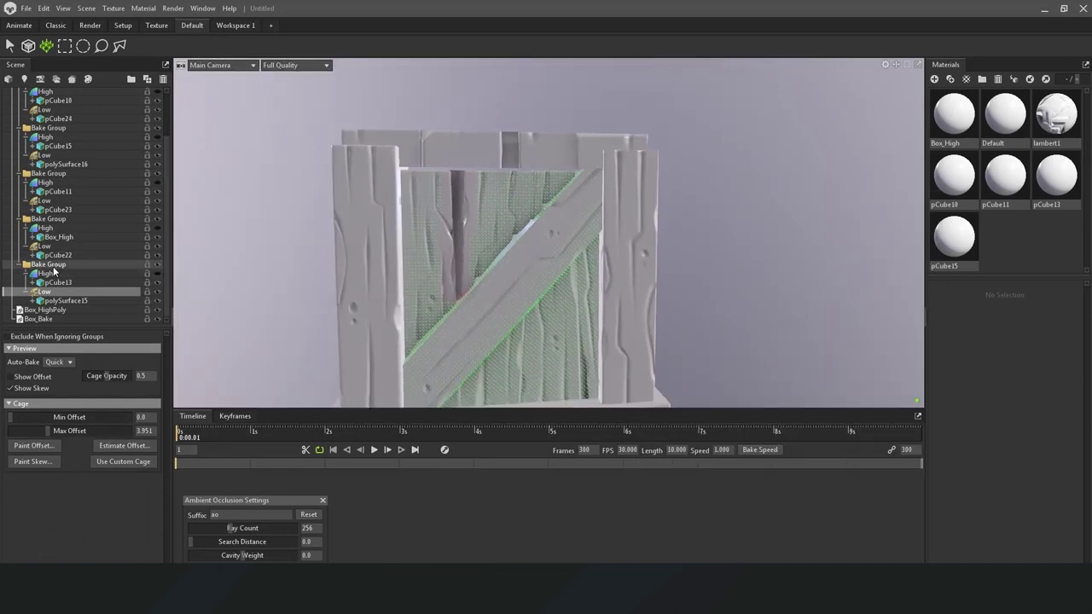
scroll(51, 256, up, 2)
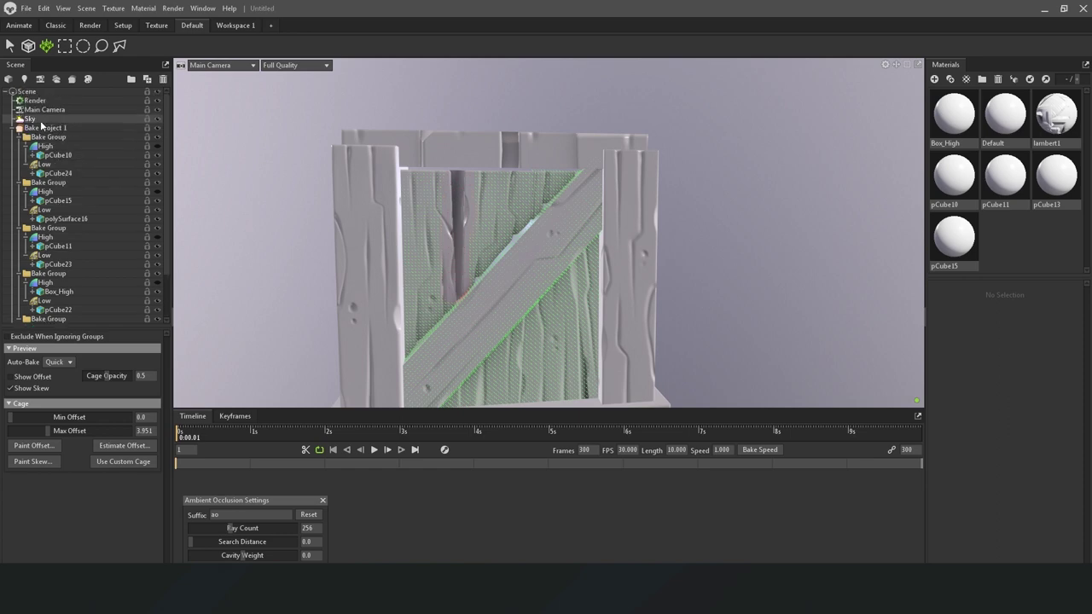
click(43, 127)
Move in on the diagonal plank and rotate the scene lighting across the crate
scroll(35, 478, up, 3)
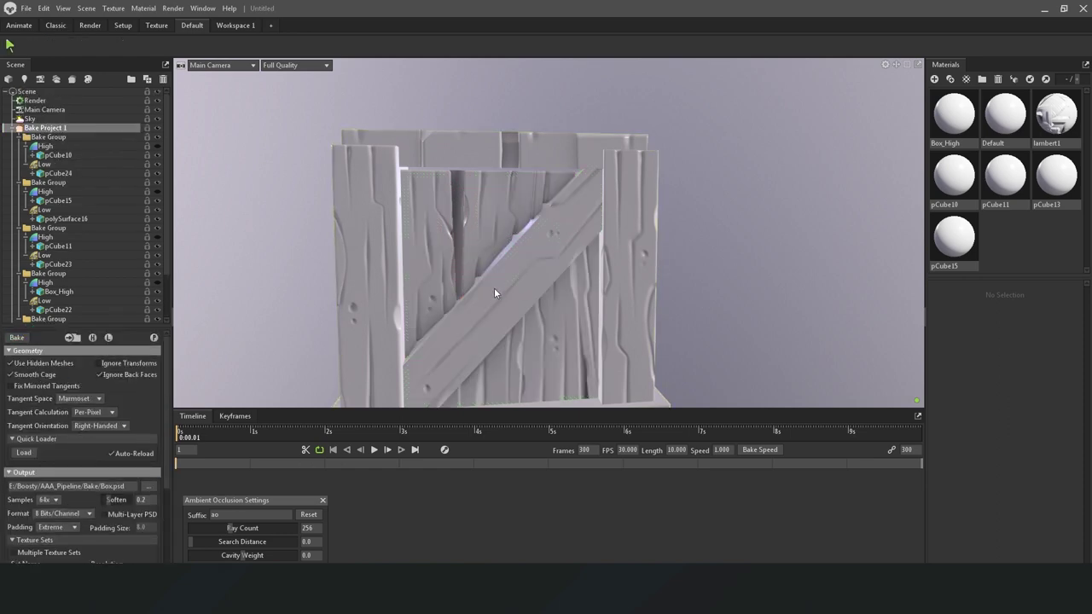
drag(494, 287, 516, 299)
scroll(520, 301, up, 5)
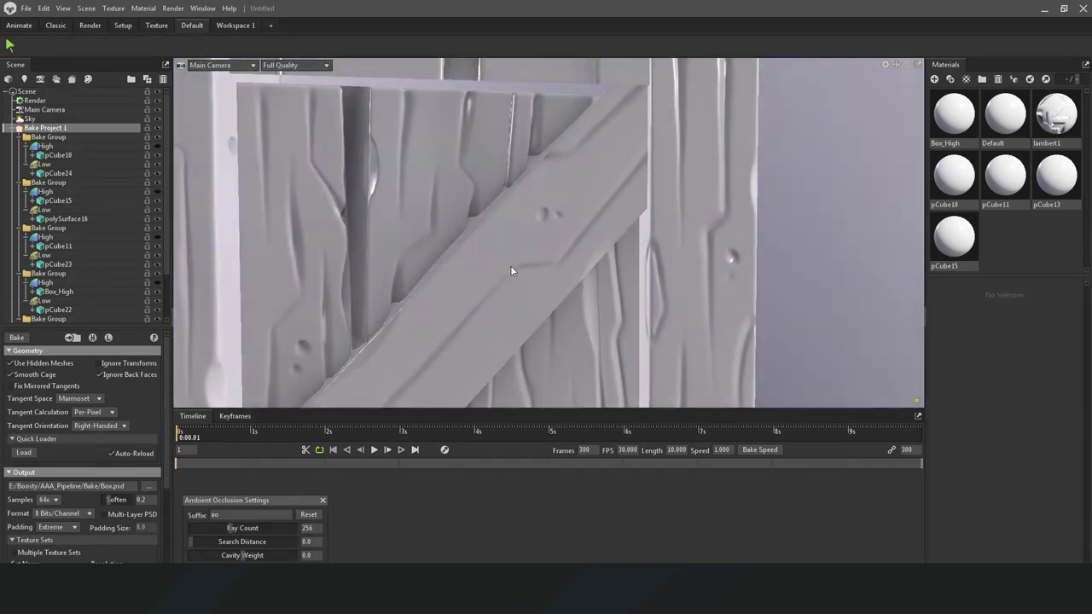
shift+right_drag(510, 270, 490, 270)
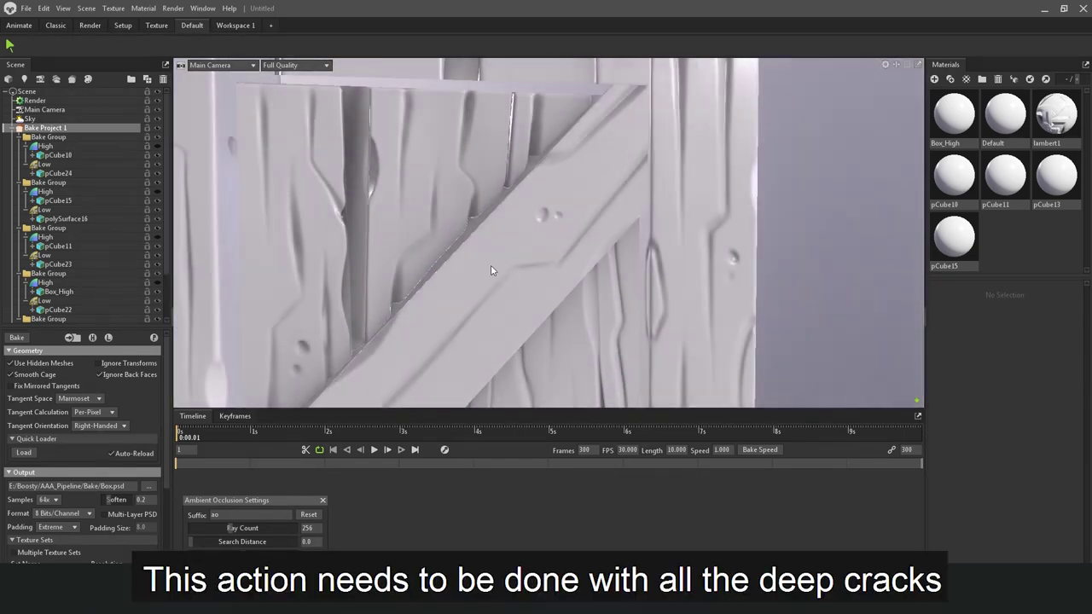
scroll(728, 273, down, 5)
scroll(530, 267, up, 2)
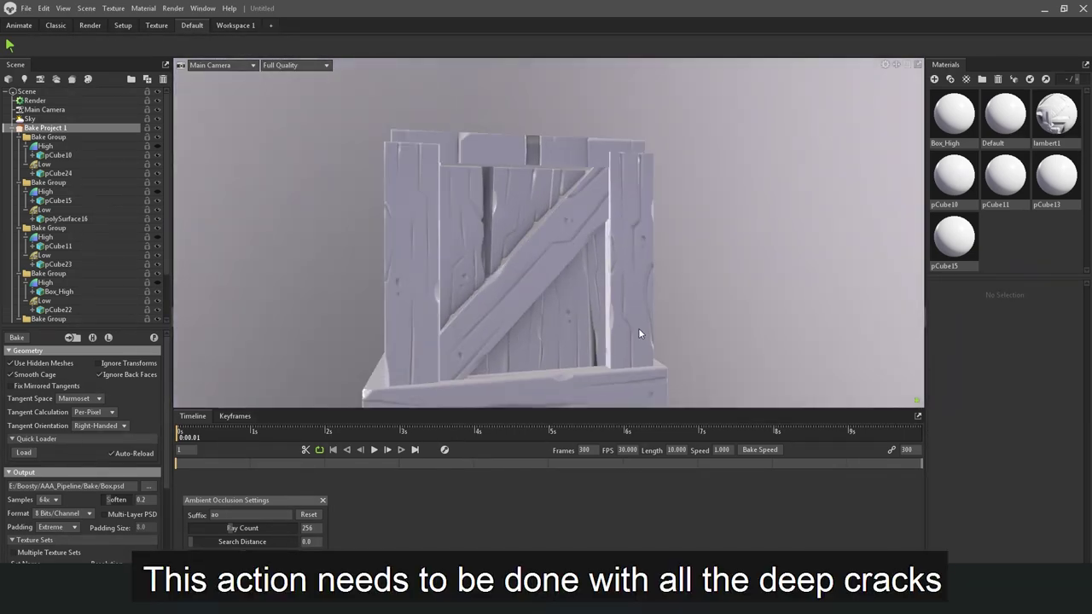
drag(525, 299, 584, 303)
scroll(78, 375, down, 4)
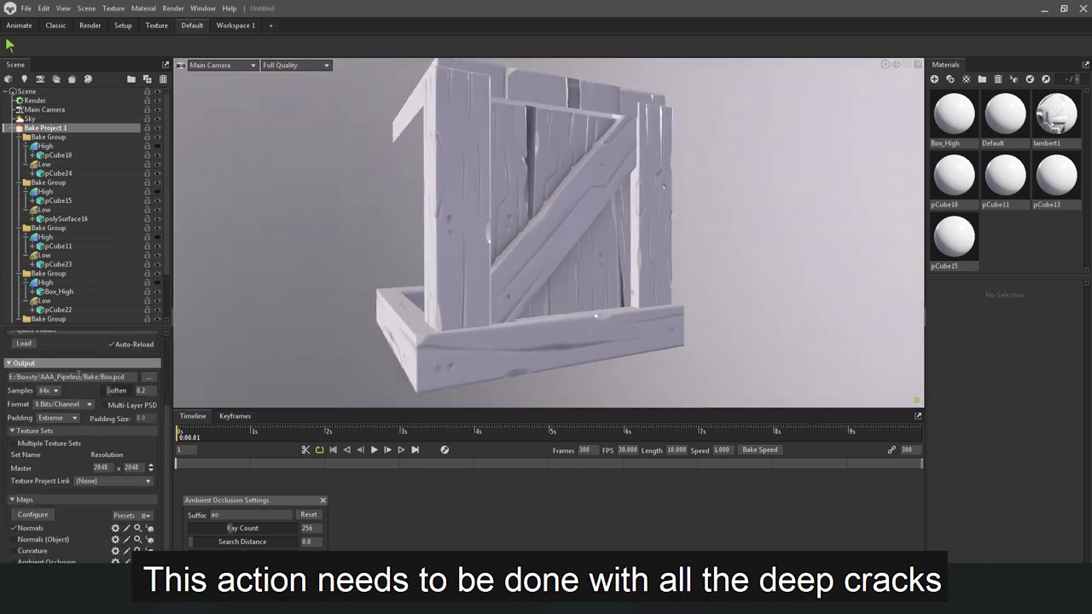
click(11, 128)
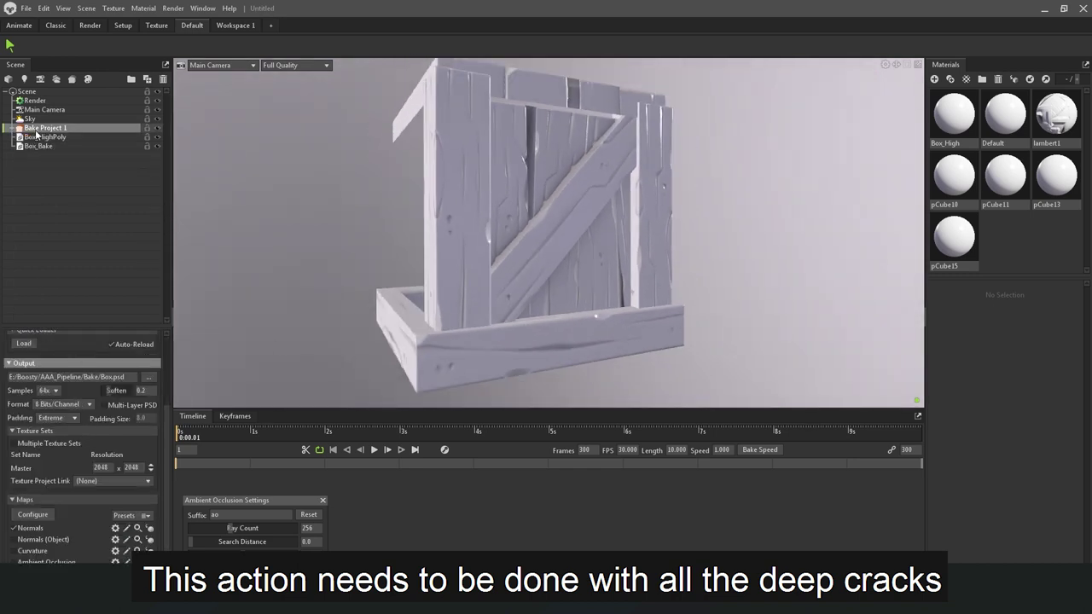
click(10, 129)
Rebake the ambient occlusion with the painted skew and orbit to inspect the planks
scroll(88, 401, down, 1)
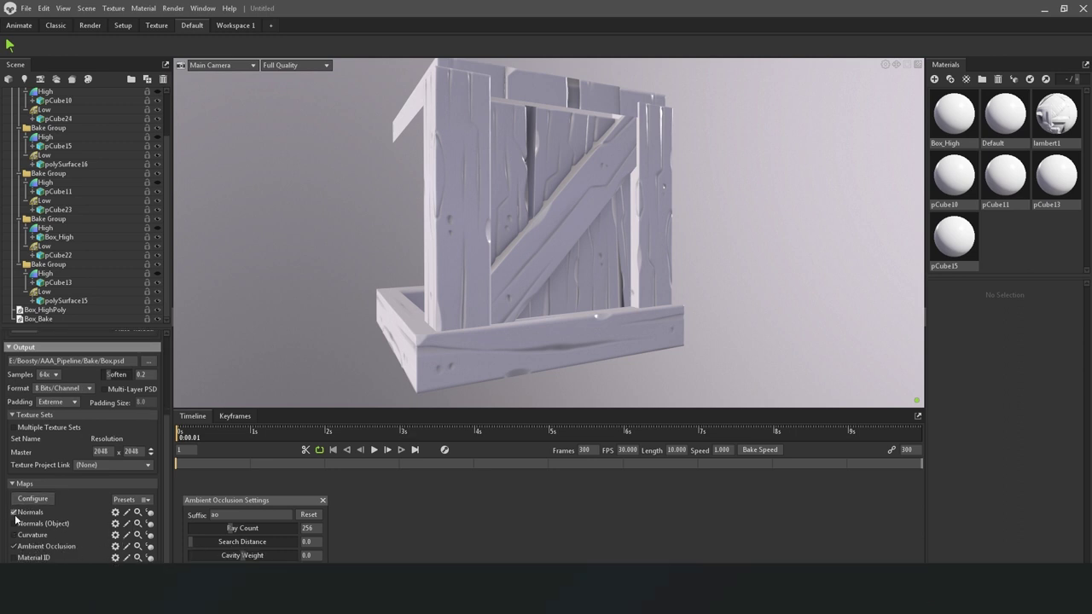
scroll(70, 486, up, 5)
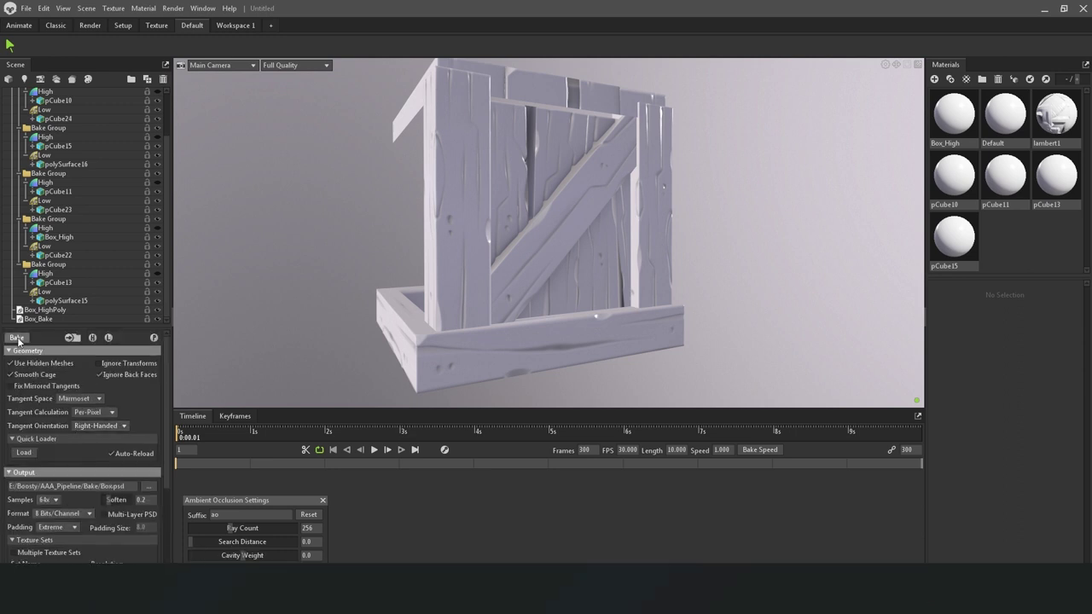
scroll(88, 508, down, 5)
scroll(85, 478, up, 5)
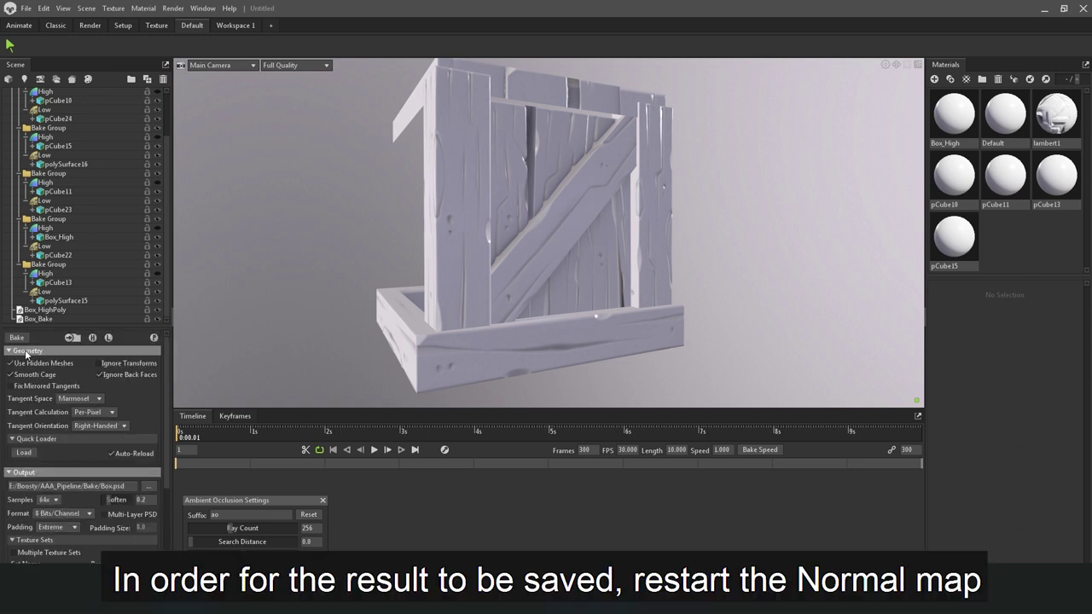
click(16, 337)
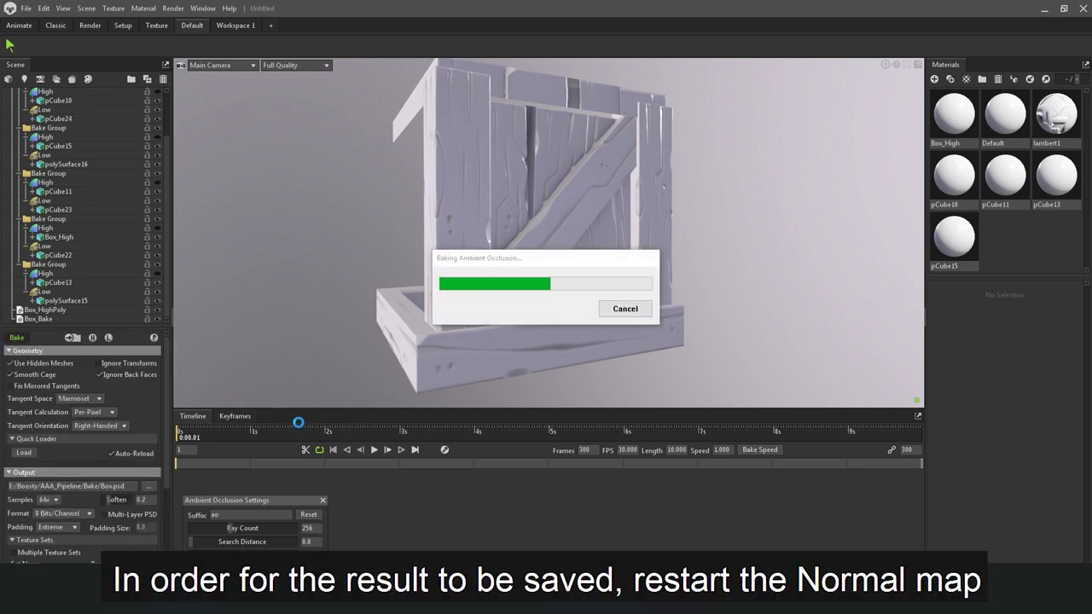
mouse_move(597, 358)
mouse_down()
mouse_move(595, 301)
mouse_move(496, 329)
mouse_move(586, 310)
mouse_move(474, 295)
mouse_move(529, 308)
mouse_move(466, 267)
mouse_move(539, 299)
mouse_move(458, 285)
mouse_up()
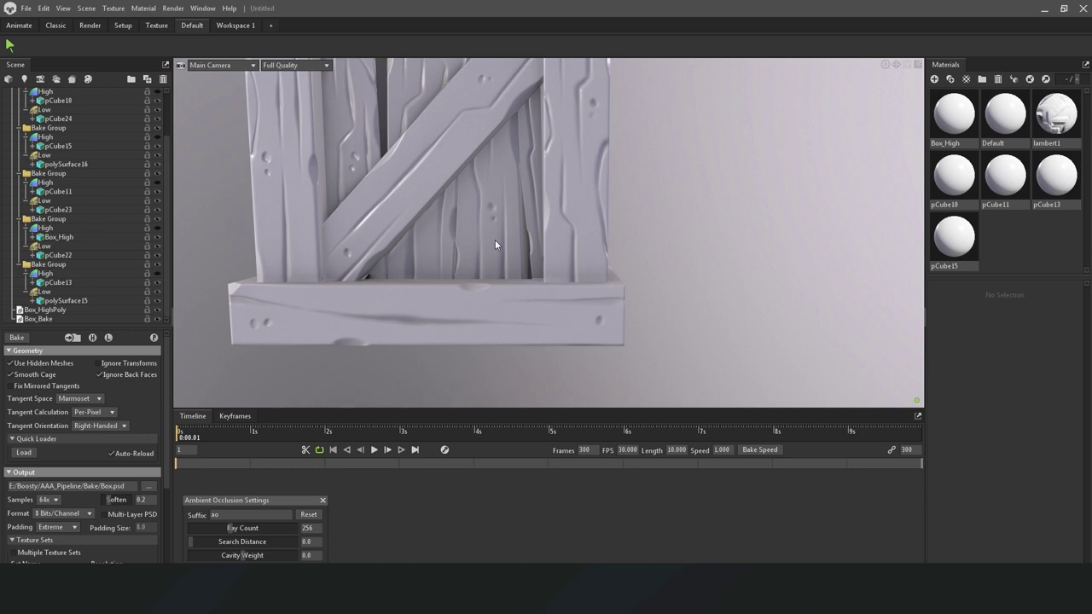
Paint skew strokes on the low-poly planks beside the diagonal brace, then return to Bake Project 1
click(66, 301)
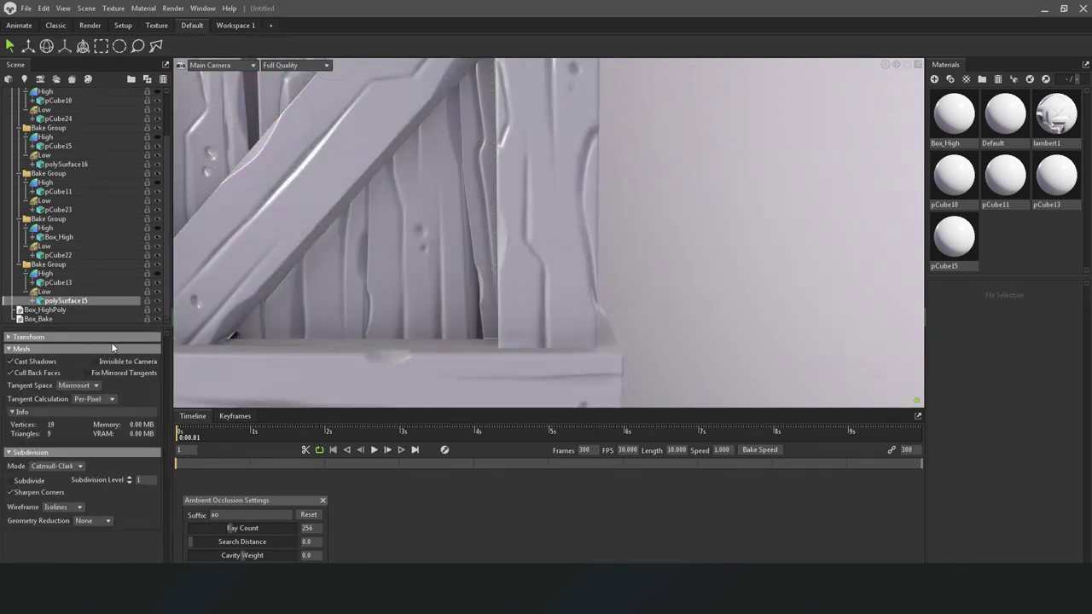
click(41, 291)
click(32, 462)
drag(609, 129, 863, 162)
drag(471, 280, 471, 329)
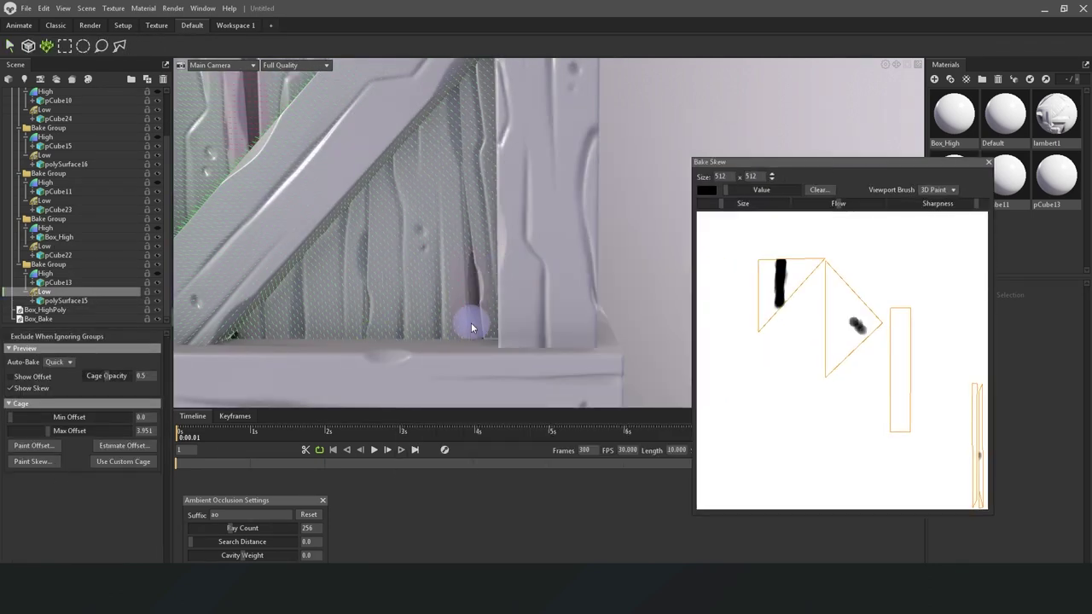
drag(455, 188, 474, 320)
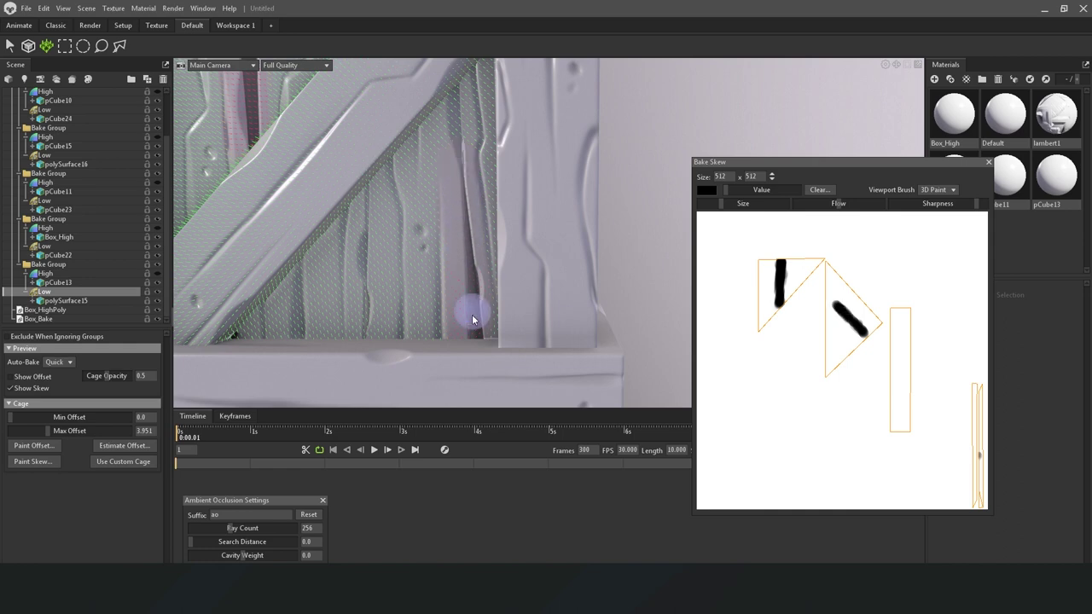
right_drag(485, 379, 483, 317)
click(989, 161)
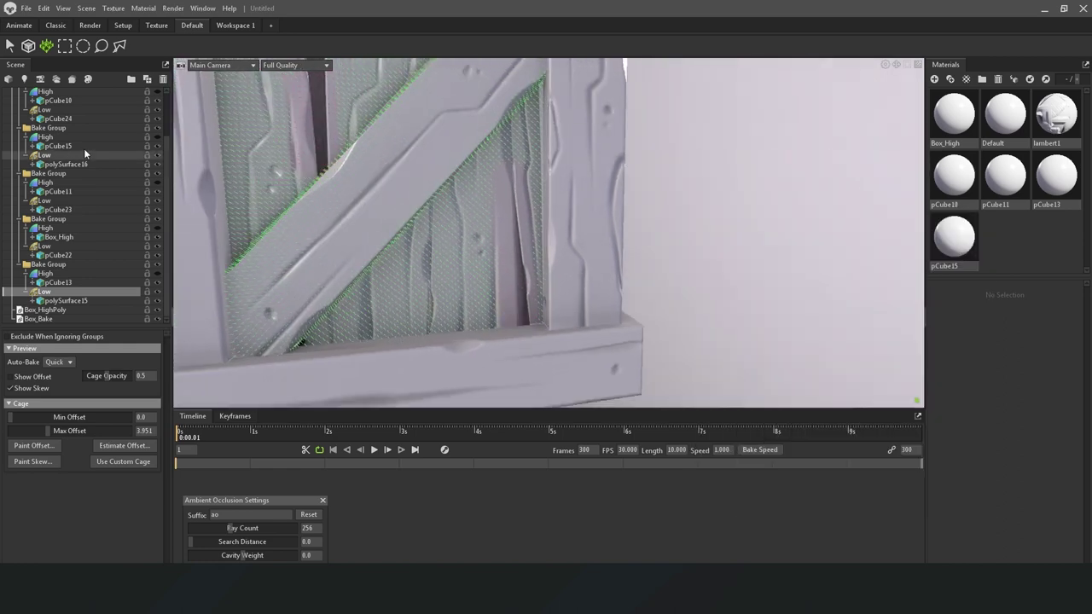
click(46, 127)
Enable Curvature, Convexity and Cavity in the bake map list, leaving Normals unbaked
scroll(46, 409, down, 3)
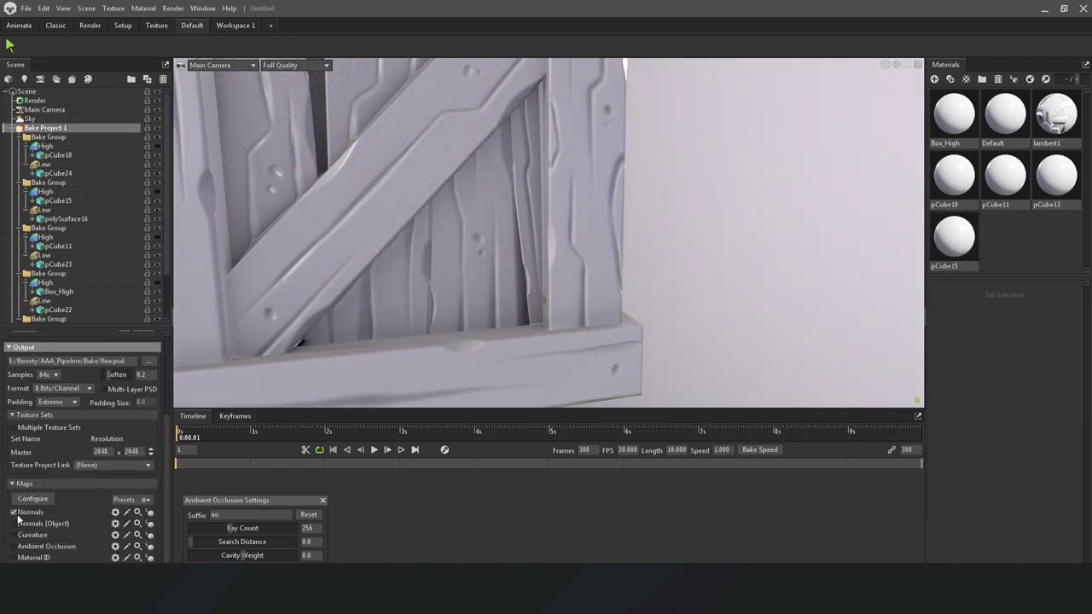
drag(409, 256, 389, 245)
click(34, 499)
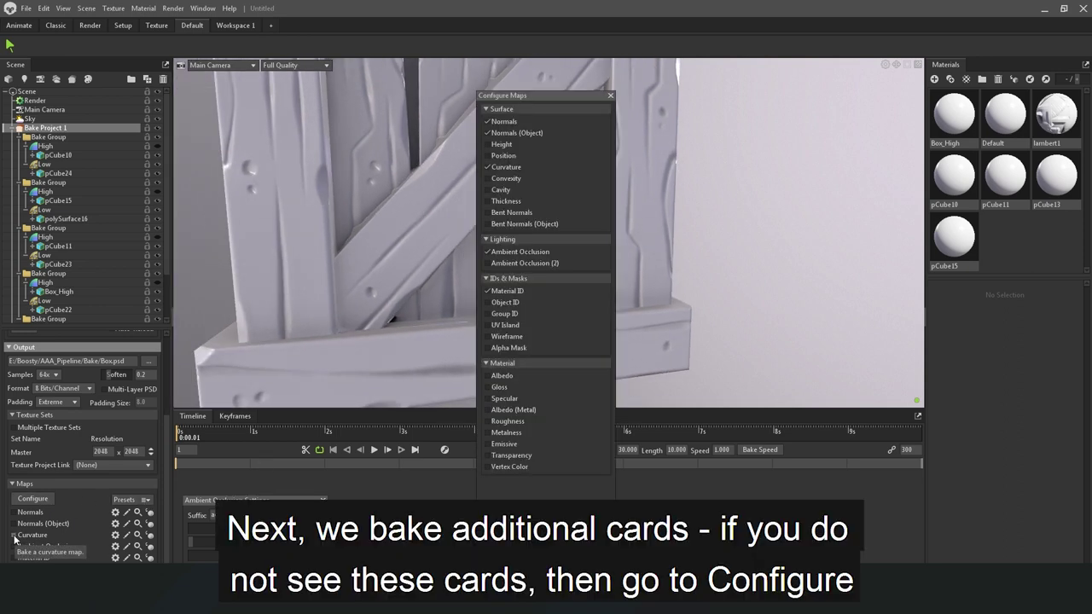
click(15, 536)
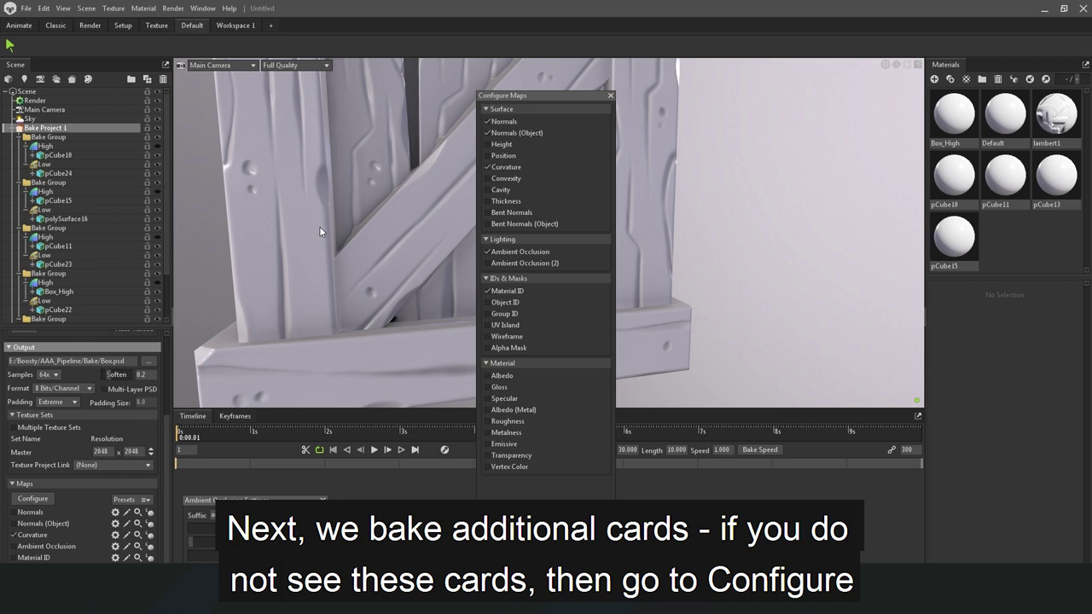
click(504, 178)
click(503, 190)
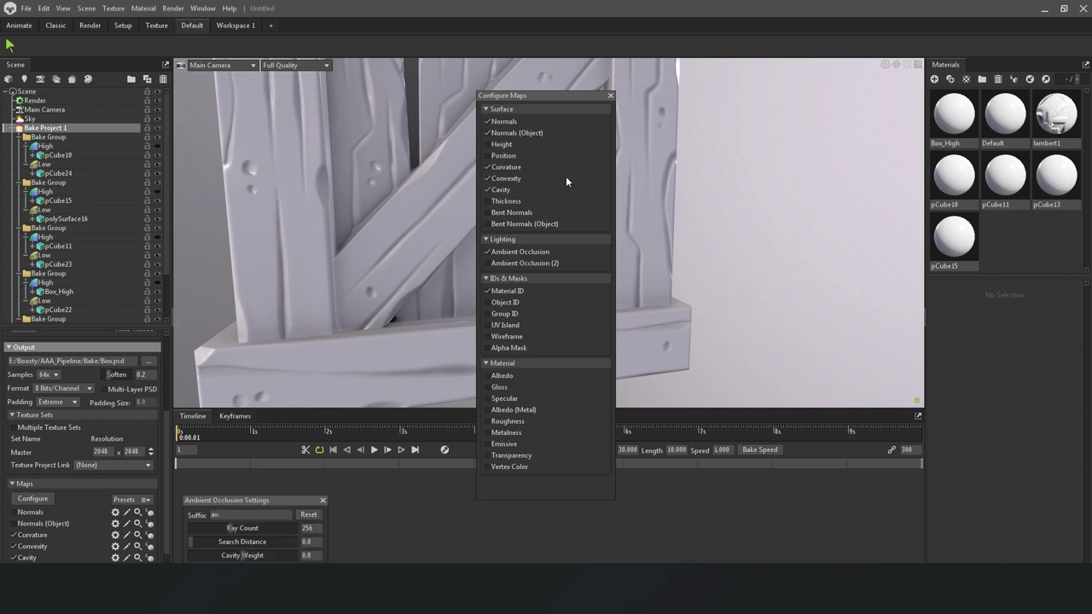
click(610, 94)
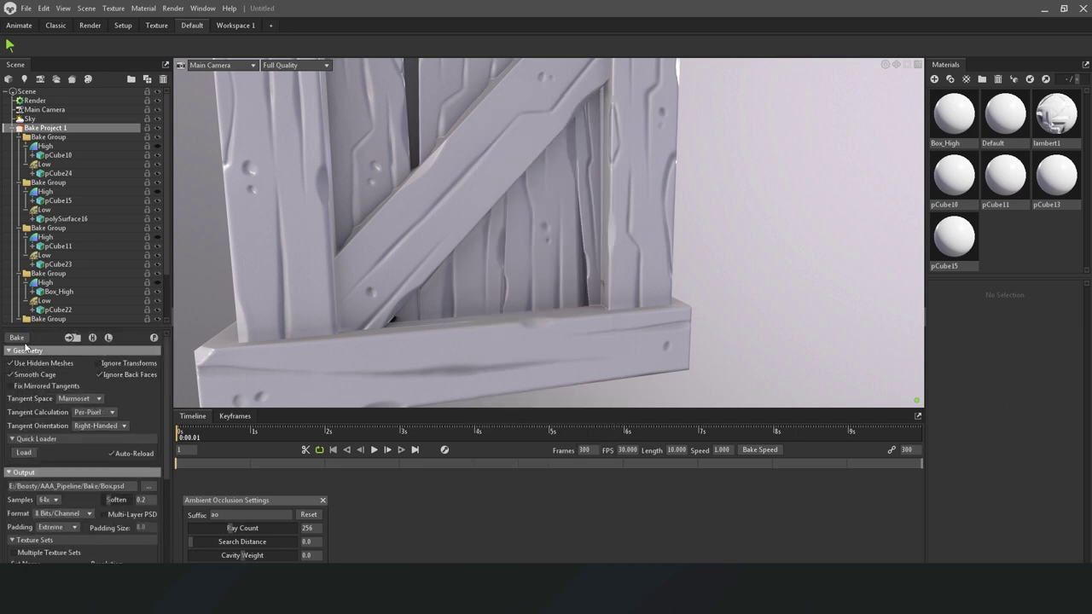
Preview the baked Curvature, Convexity and Cavity maps on the crate in turn
scroll(46, 466, down, 1)
scroll(46, 467, down, 1)
click(149, 512)
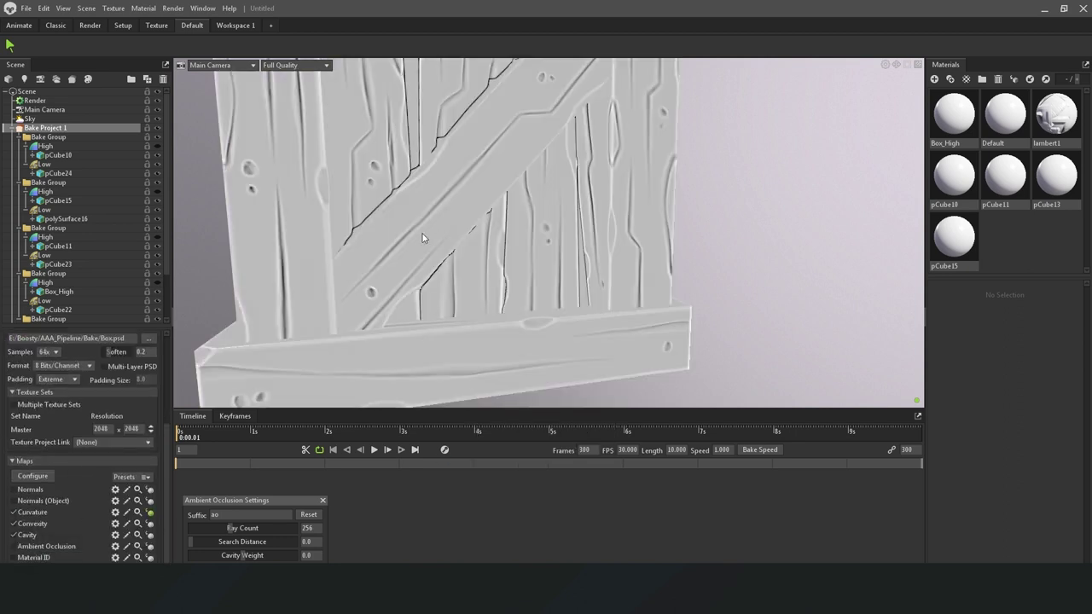
click(150, 523)
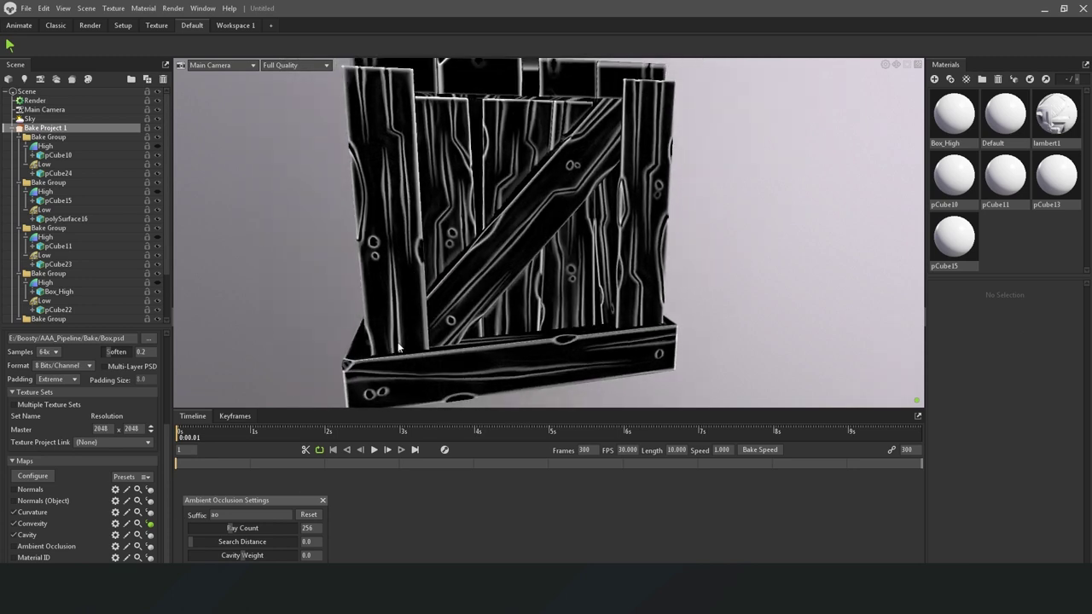
click(149, 535)
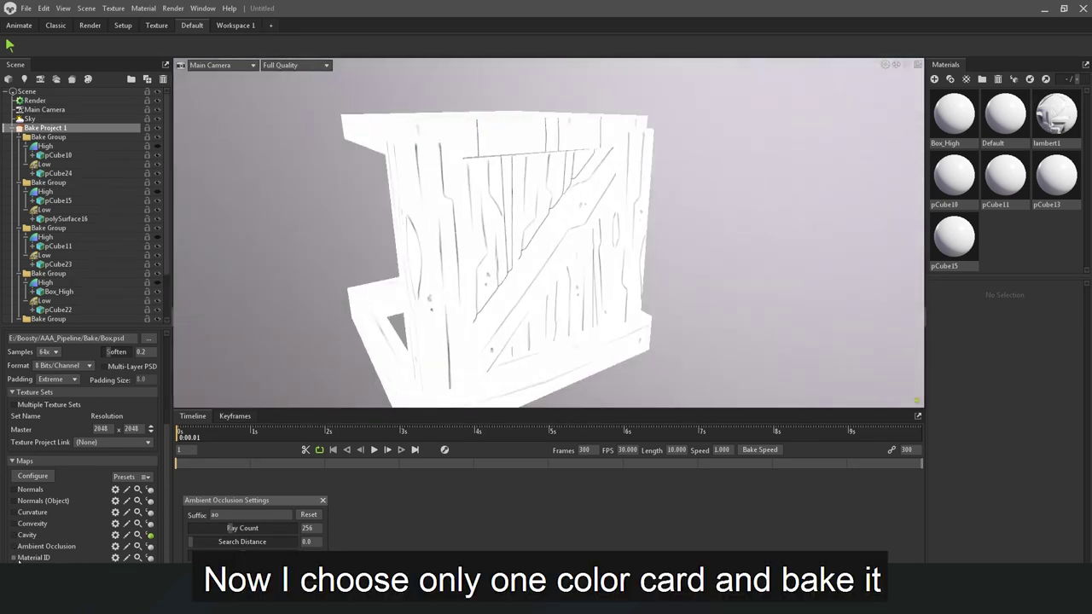
Keep only Vertex Color in the bake map list and set Samples to 1x
click(33, 475)
scroll(87, 427, up, 1)
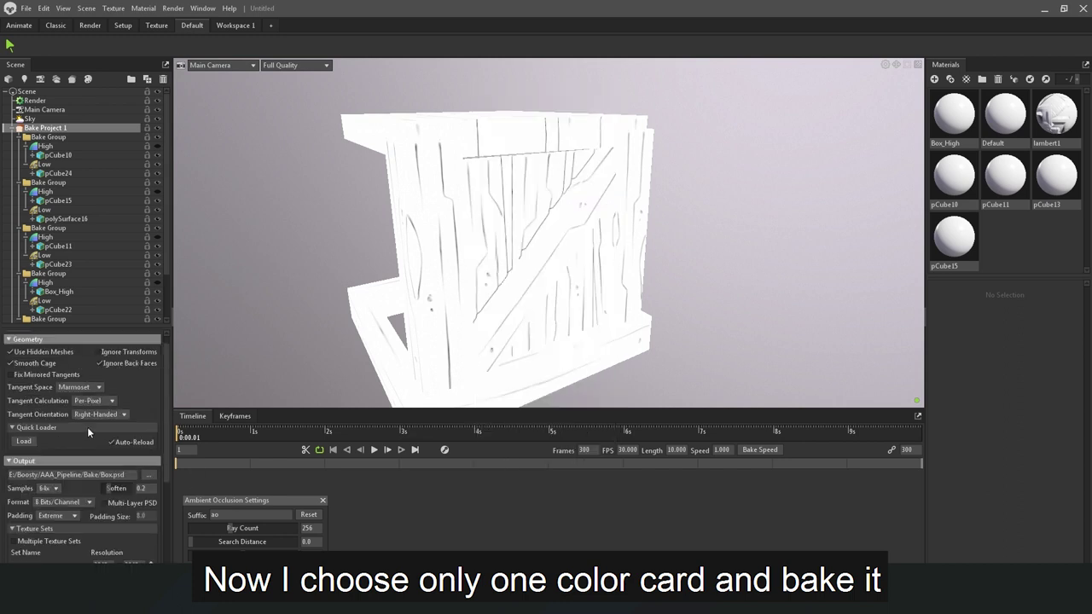
scroll(63, 451, up, 2)
click(55, 432)
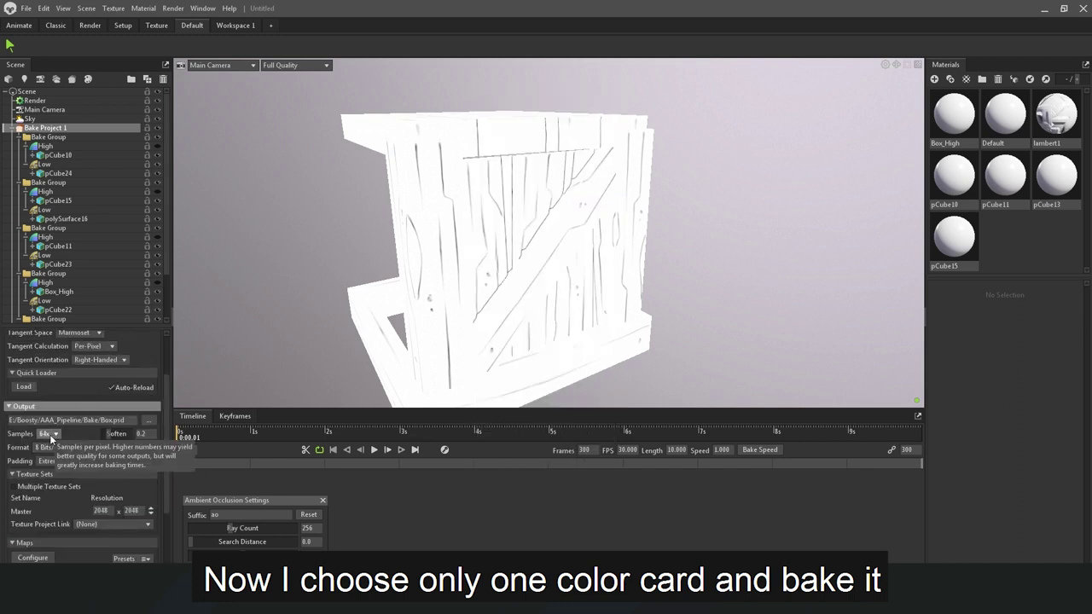
click(49, 435)
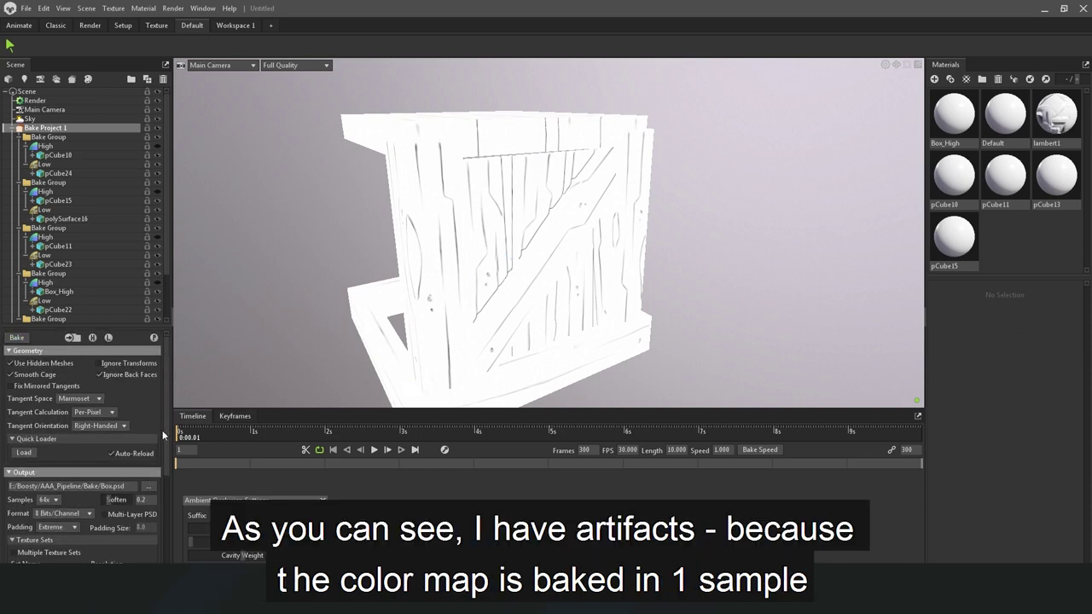
Bake the Vertex Color map and preview it on the crate
scroll(162, 430, down, 4)
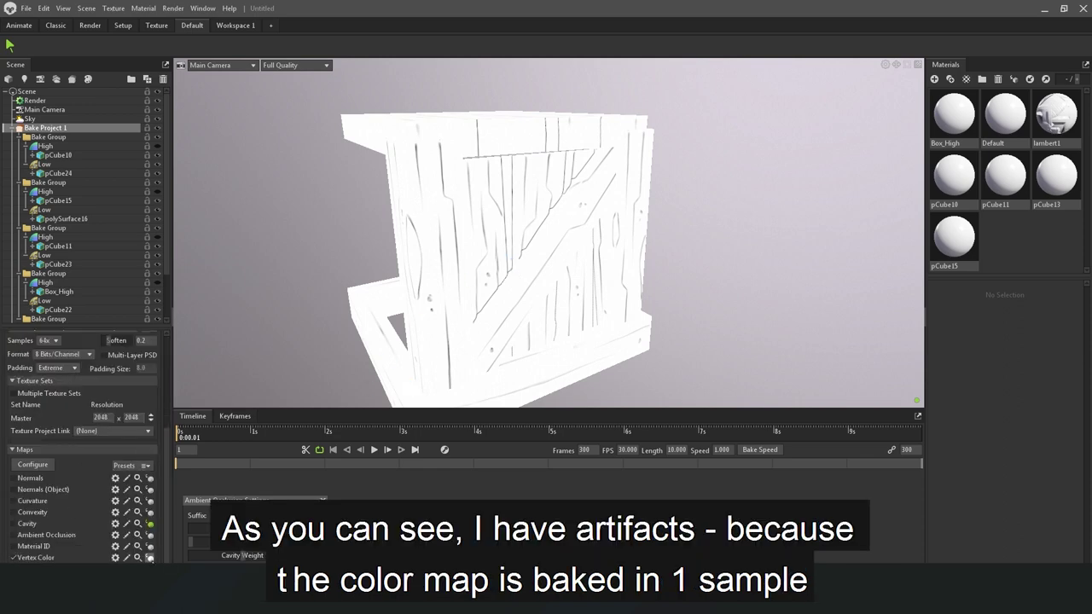
click(151, 557)
scroll(544, 256, up, 5)
scroll(545, 251, up, 3)
scroll(545, 251, down, 5)
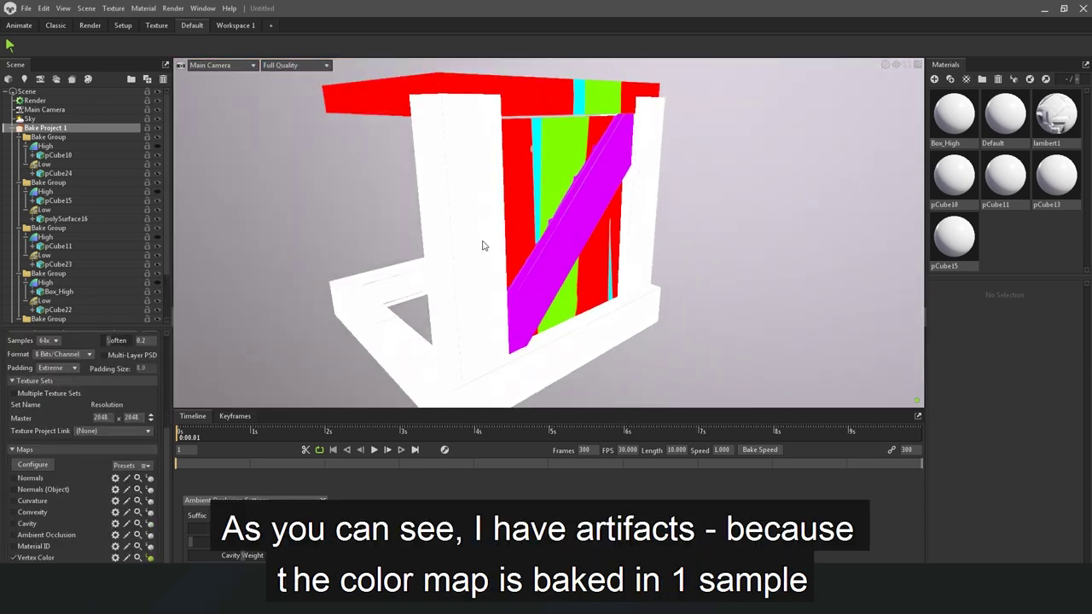
scroll(489, 256, up, 5)
Frame the crate with F and orbit around it to inspect the red, green, cyan and purple regions
key(f)
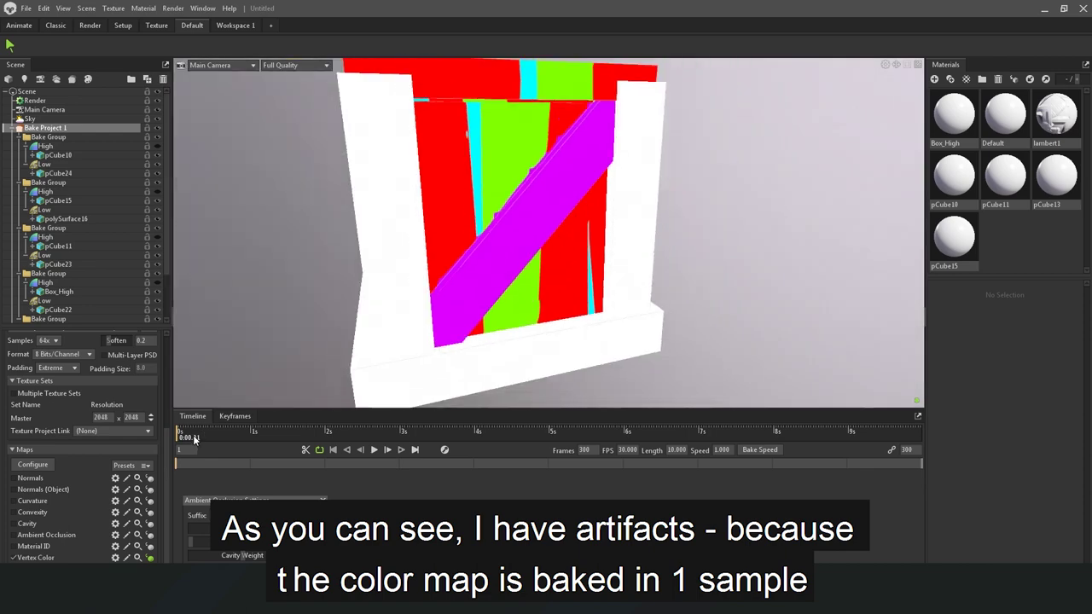
scroll(14, 559, up, 5)
scroll(14, 559, up, 5)
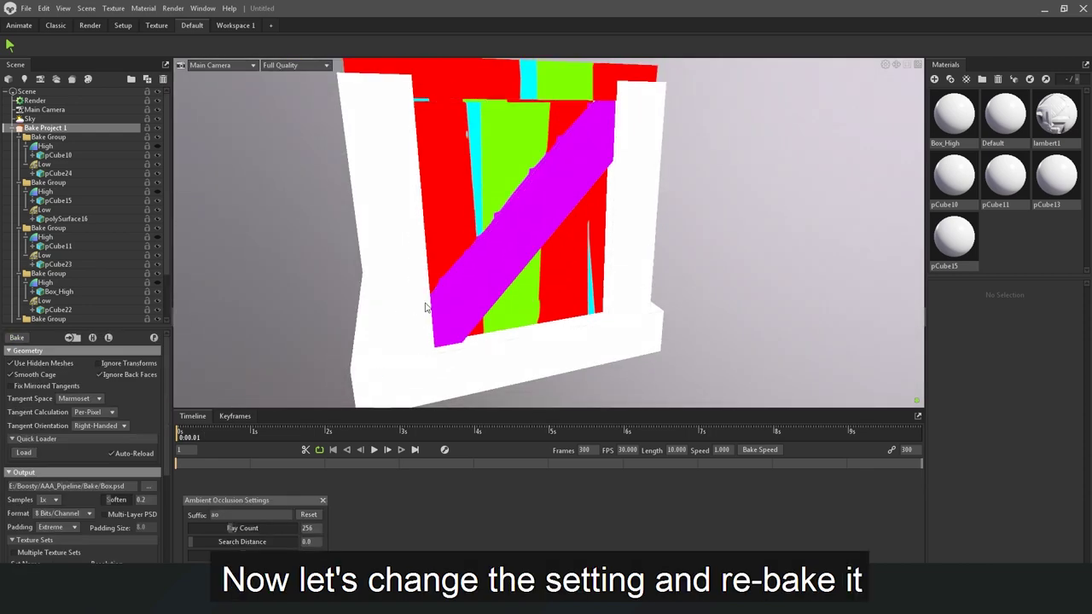
scroll(469, 194, up, 4)
scroll(393, 248, up, 2)
scroll(376, 261, down, 2)
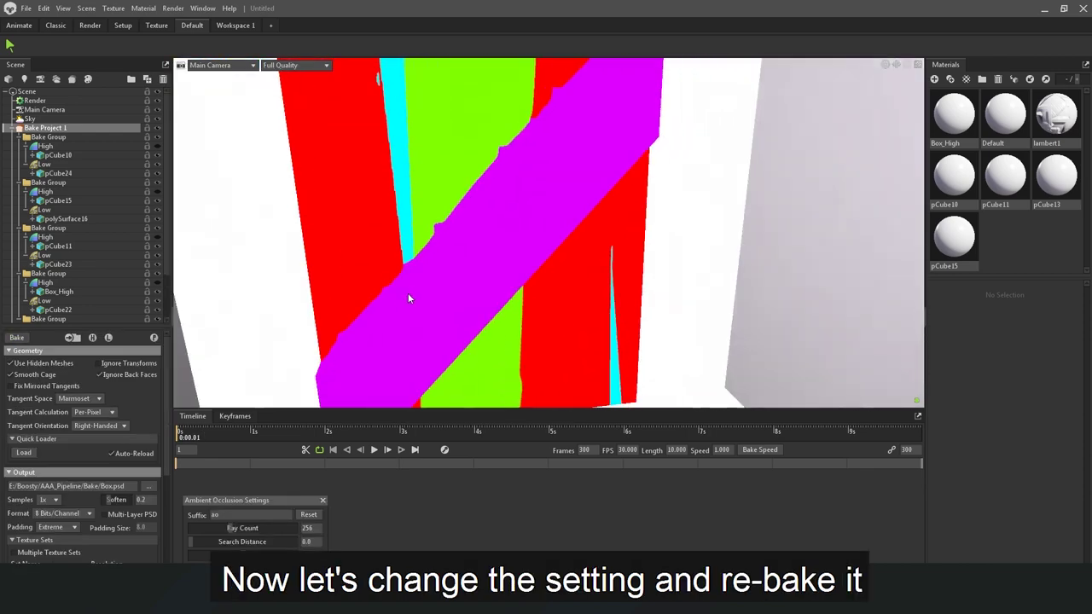
scroll(410, 298, down, 2)
scroll(444, 326, down, 2)
scroll(441, 317, down, 2)
mouse_move(493, 333)
mouse_down()
mouse_move(610, 209)
mouse_move(498, 282)
mouse_move(576, 288)
mouse_move(529, 290)
mouse_up()
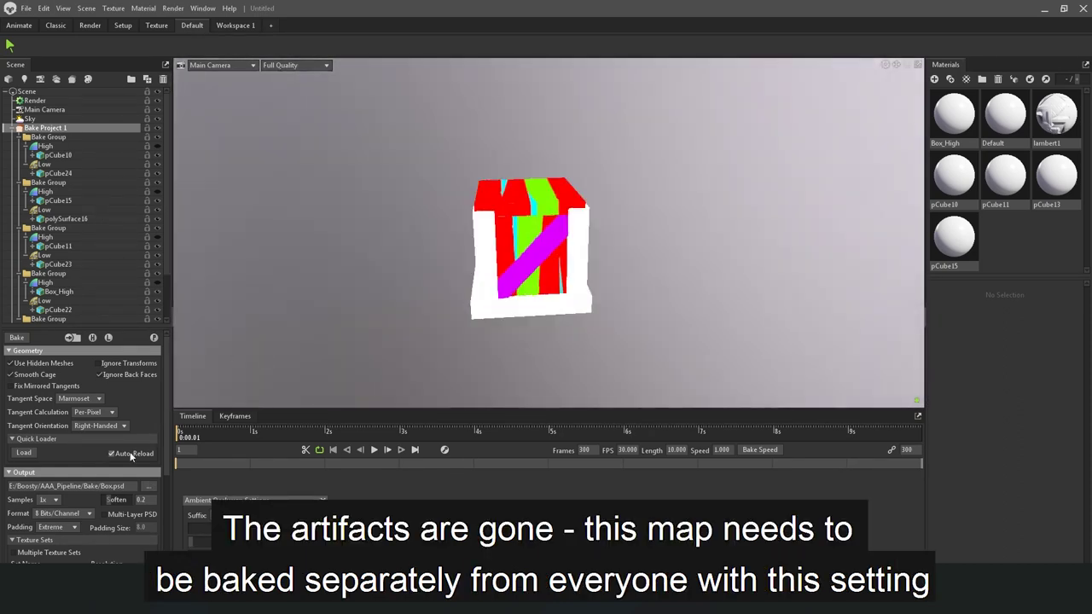
scroll(130, 452, down, 5)
click(35, 465)
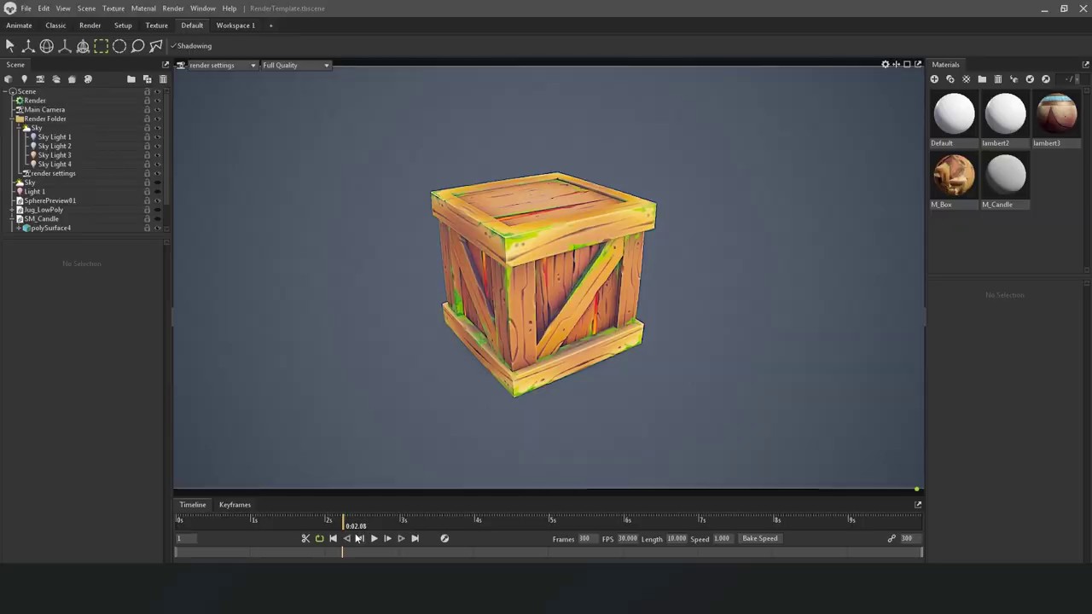
Play the turntable animation of the finished crate on the timeline
click(373, 539)
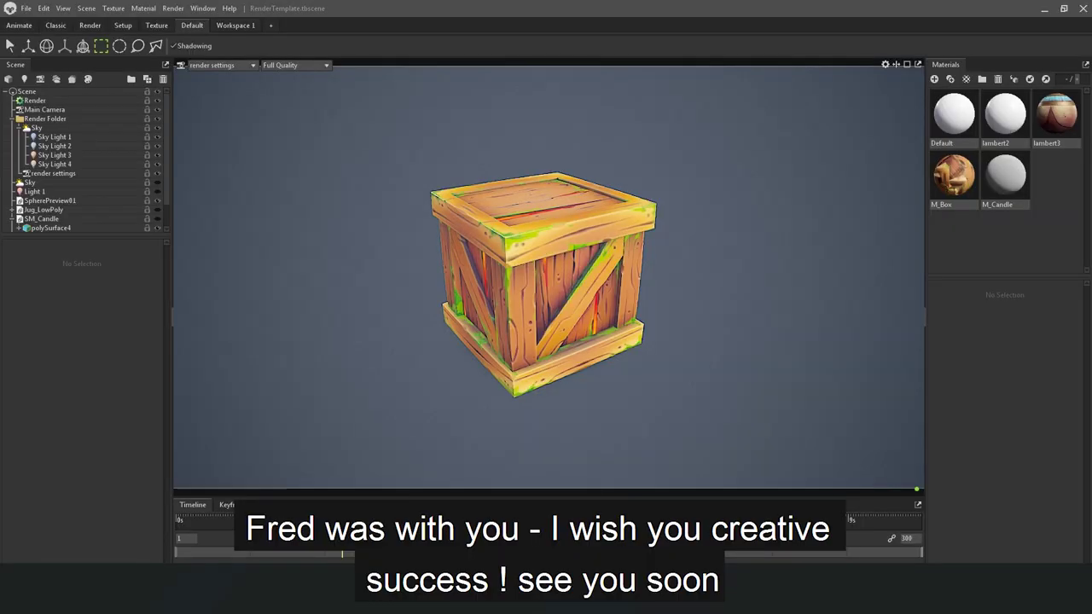